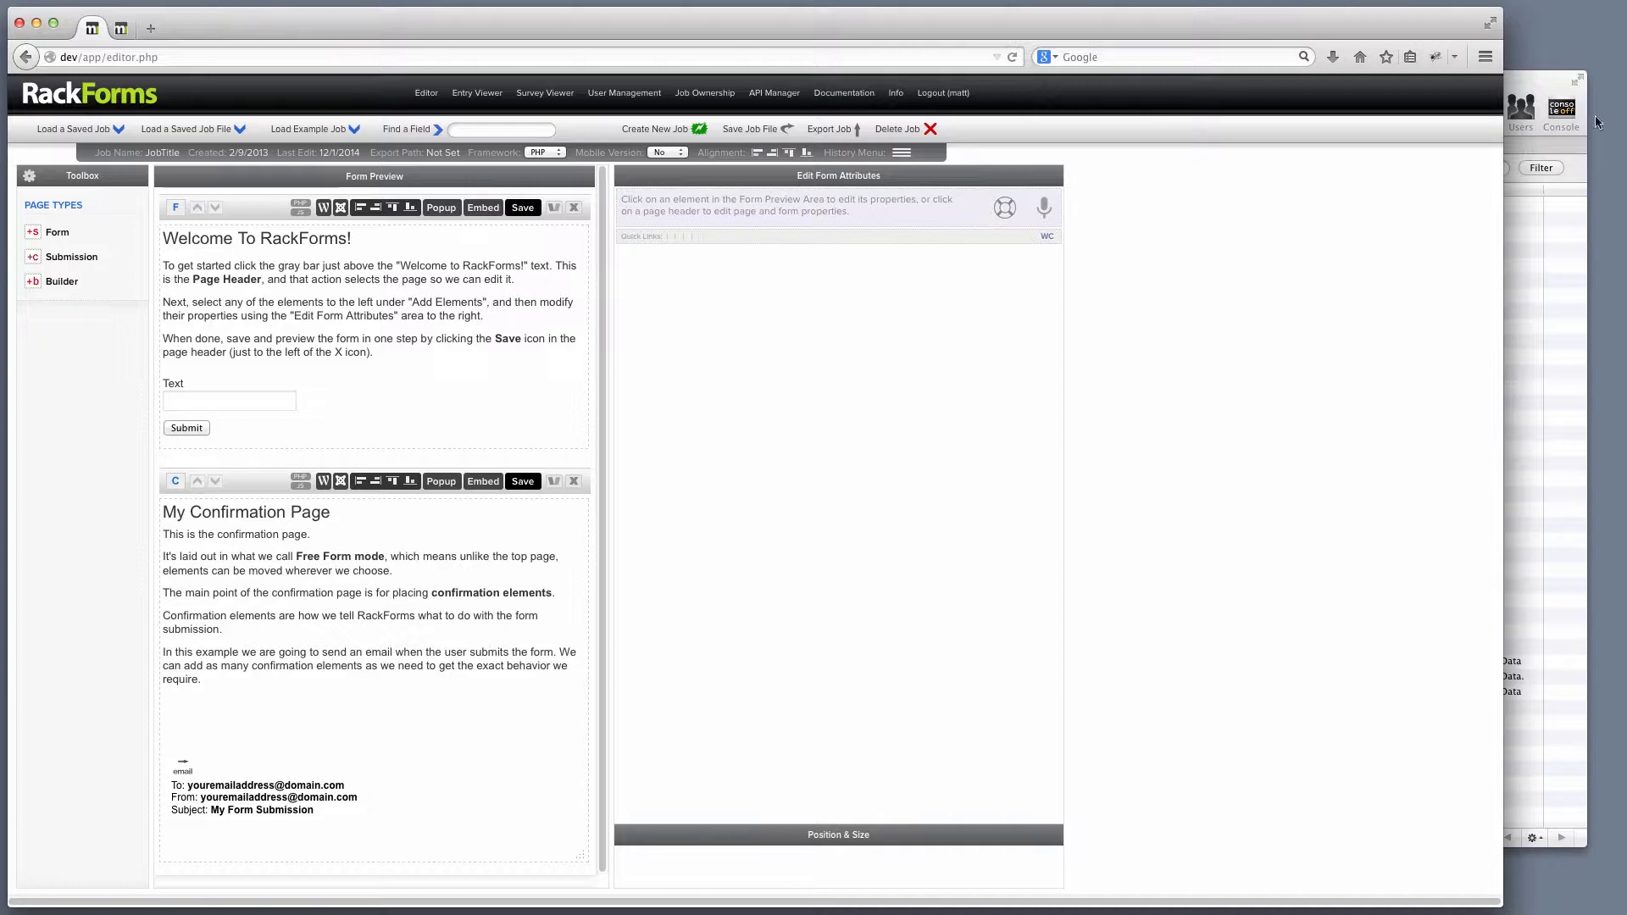
# Bring the fb_demo table window in Sequel Pro forward and reposition it.
pyautogui.click(1533, 89)
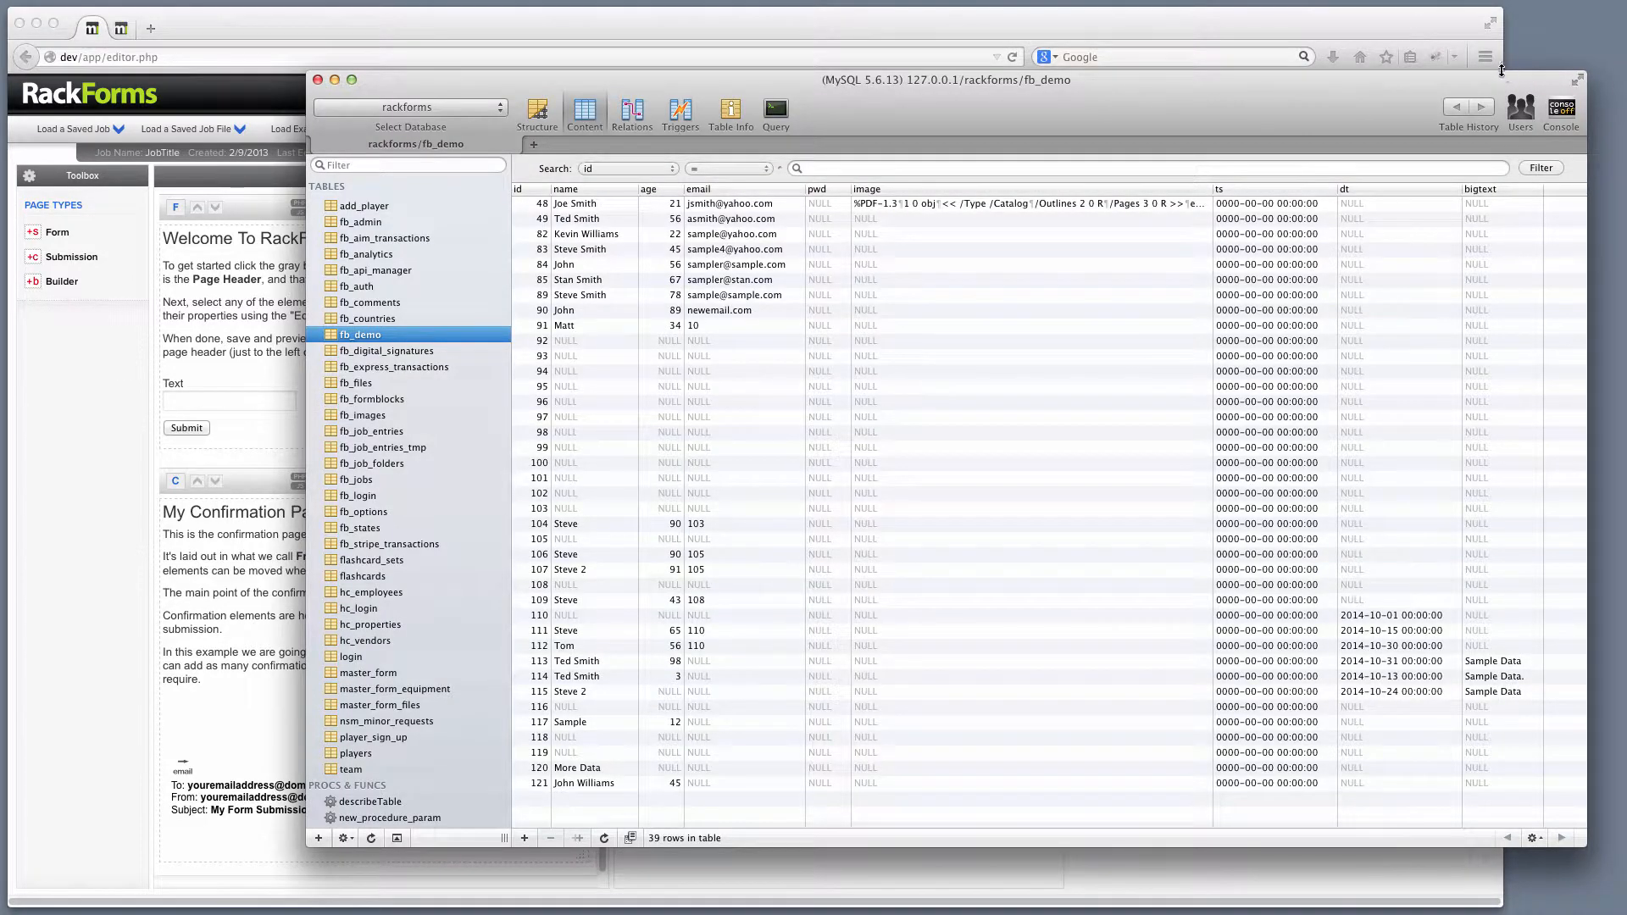
pyautogui.moveTo(1450, 76); pyautogui.dragTo(1459, 69)
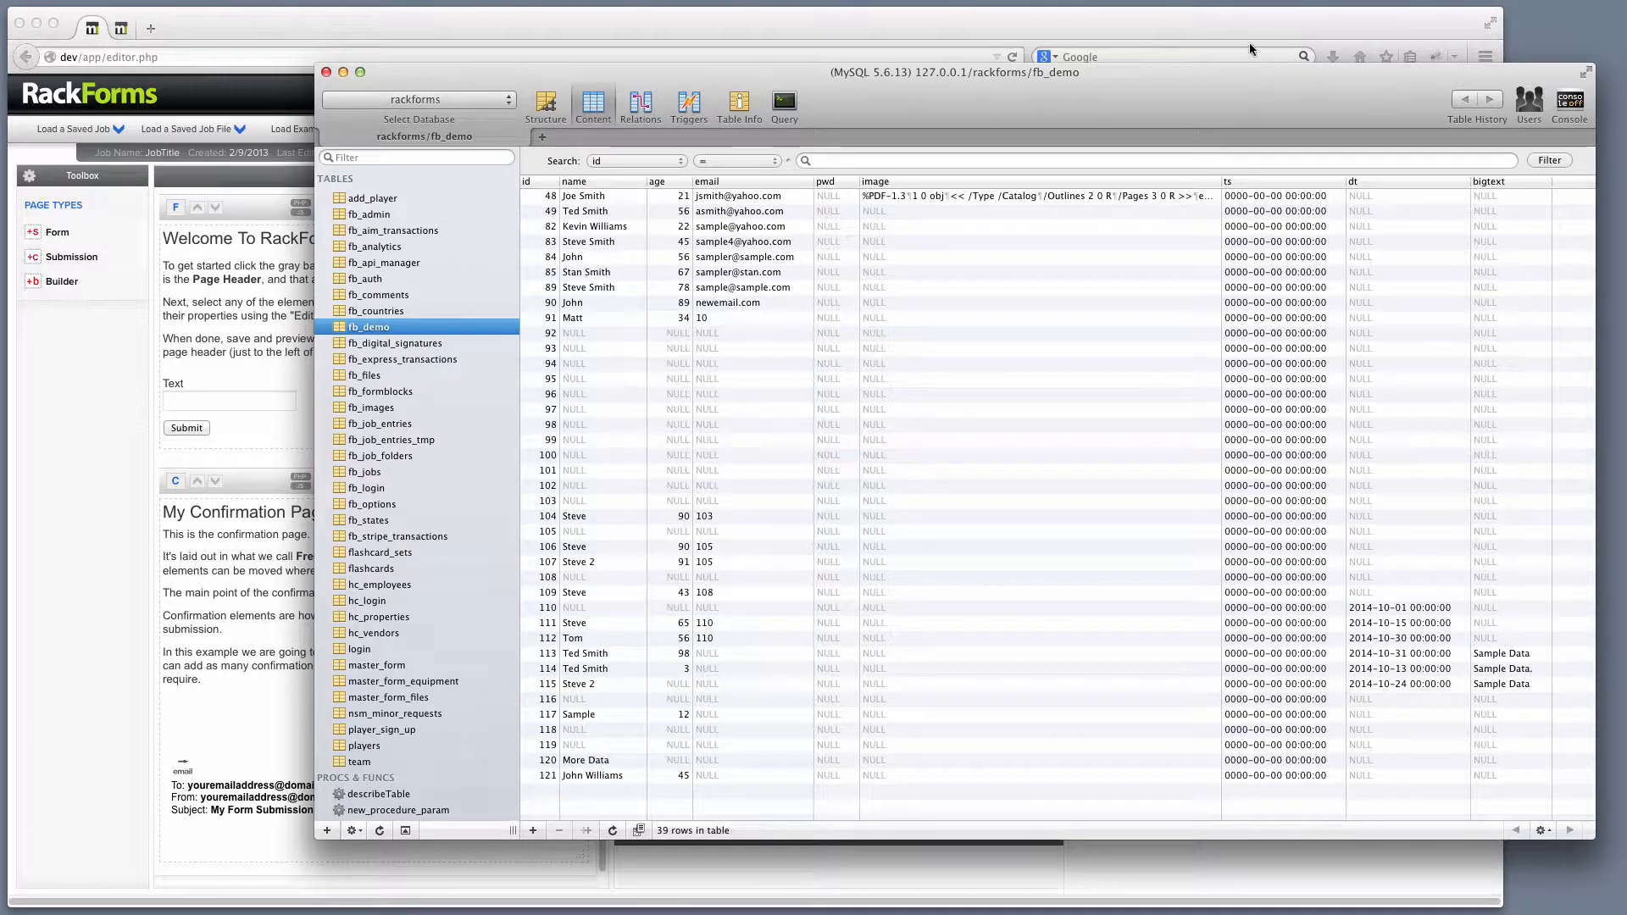
pyautogui.moveTo(1032, 92); pyautogui.dragTo(1021, 104)
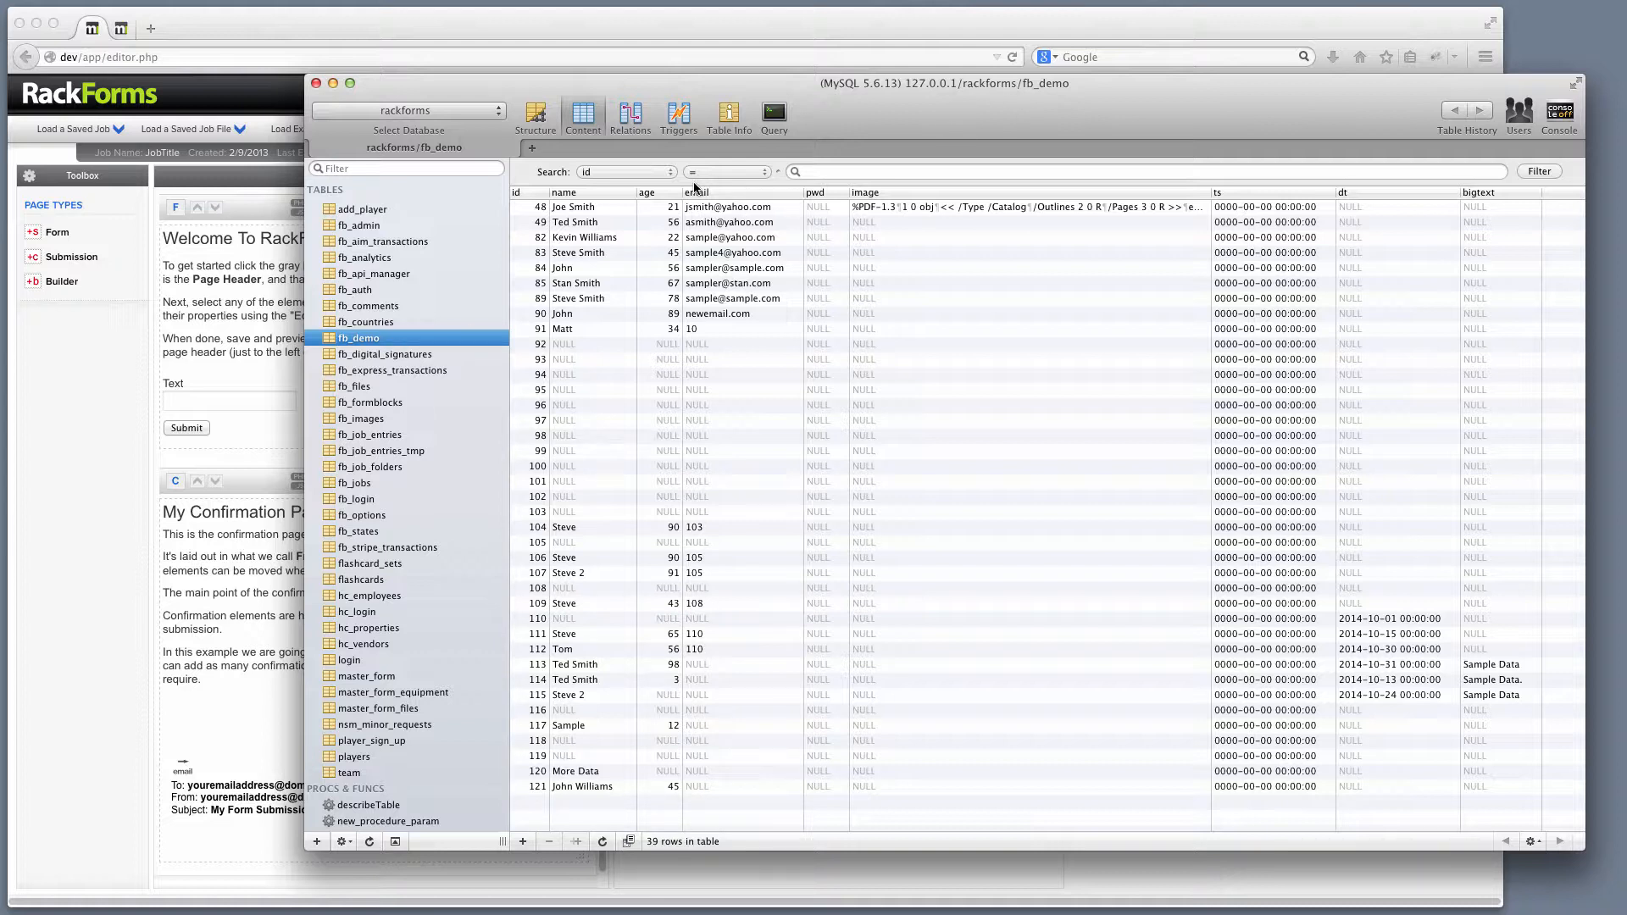
# Enter a name in row 92's empty name cell and change row 91's age from 34 to 89.
pyautogui.doubleClick(595, 344)
pyautogui.write('Steve')
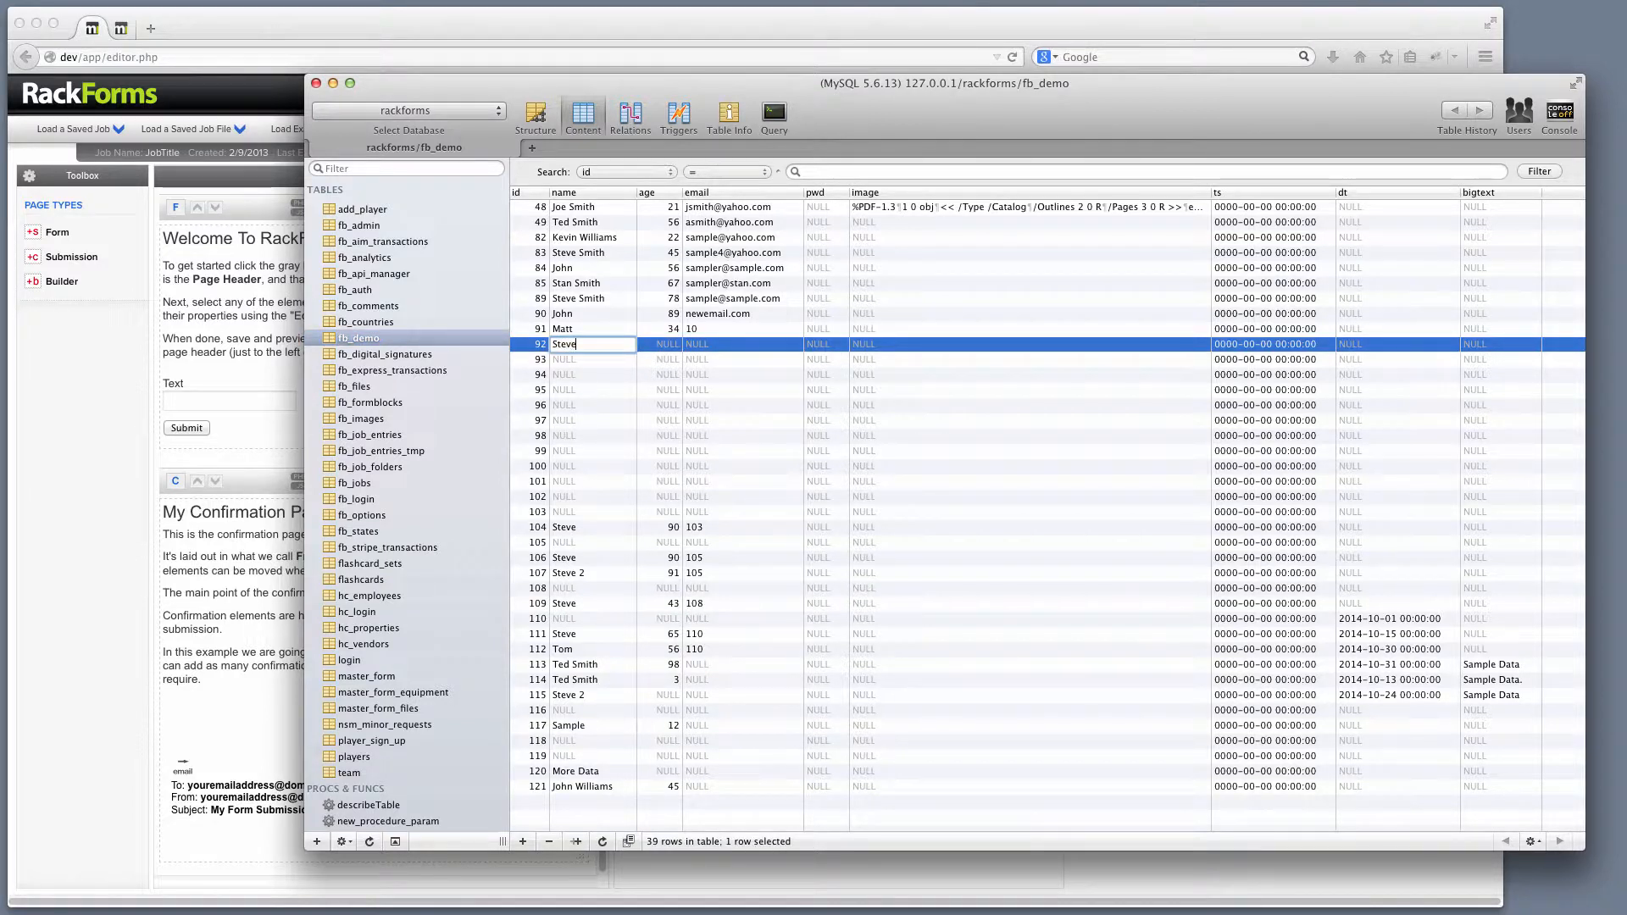
pyautogui.press('Up')
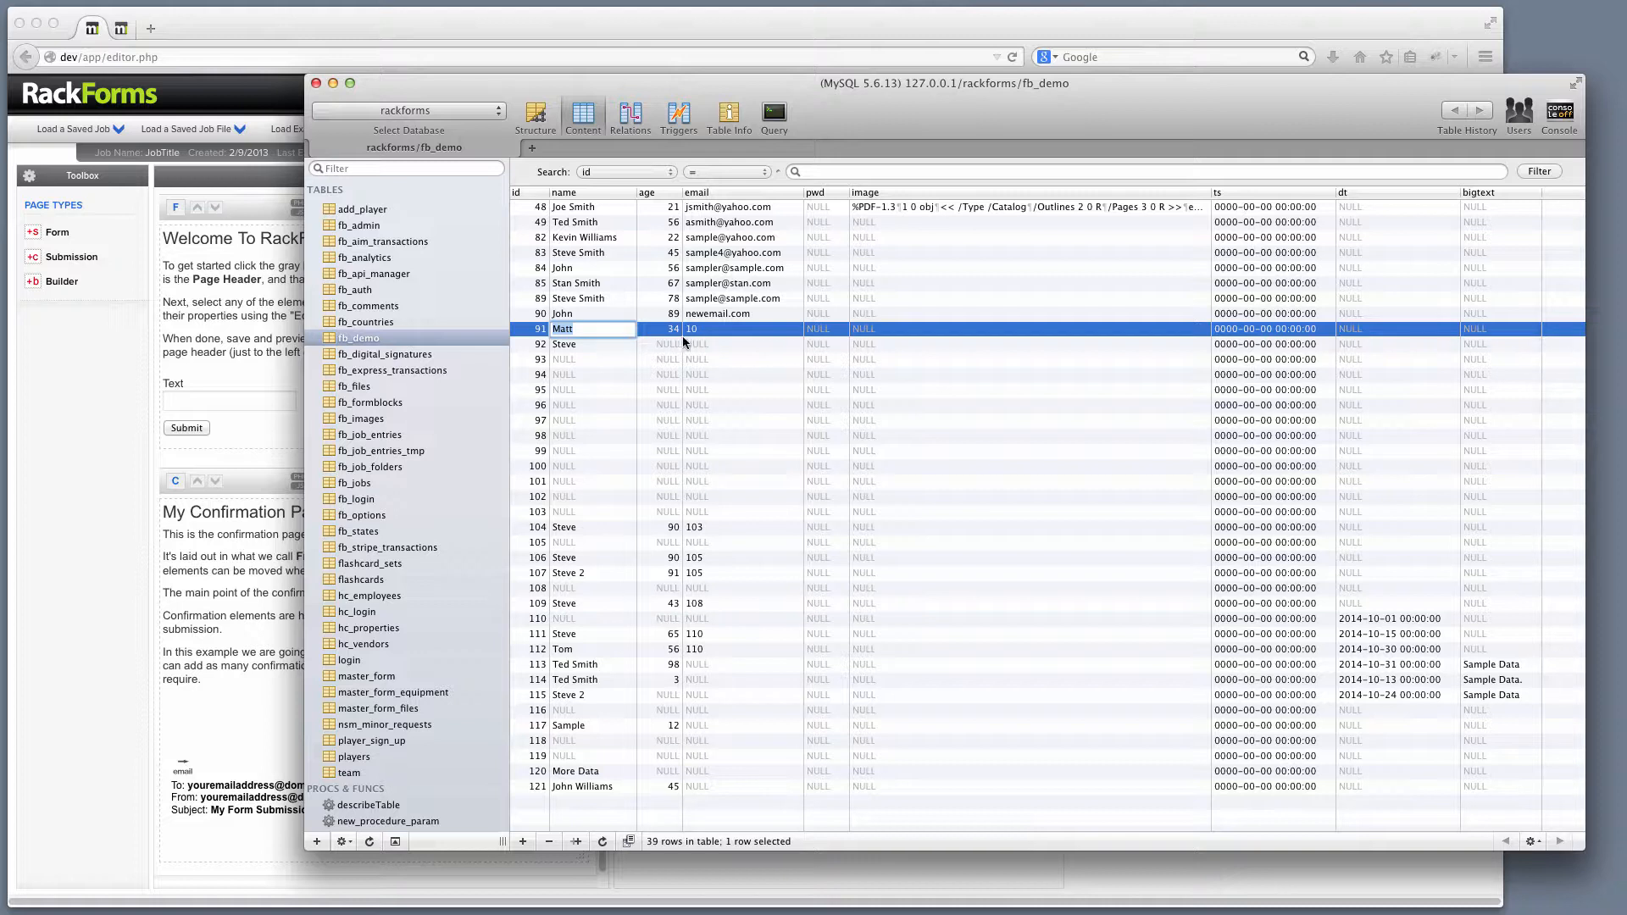
pyautogui.press('Tab')
pyautogui.write('89')
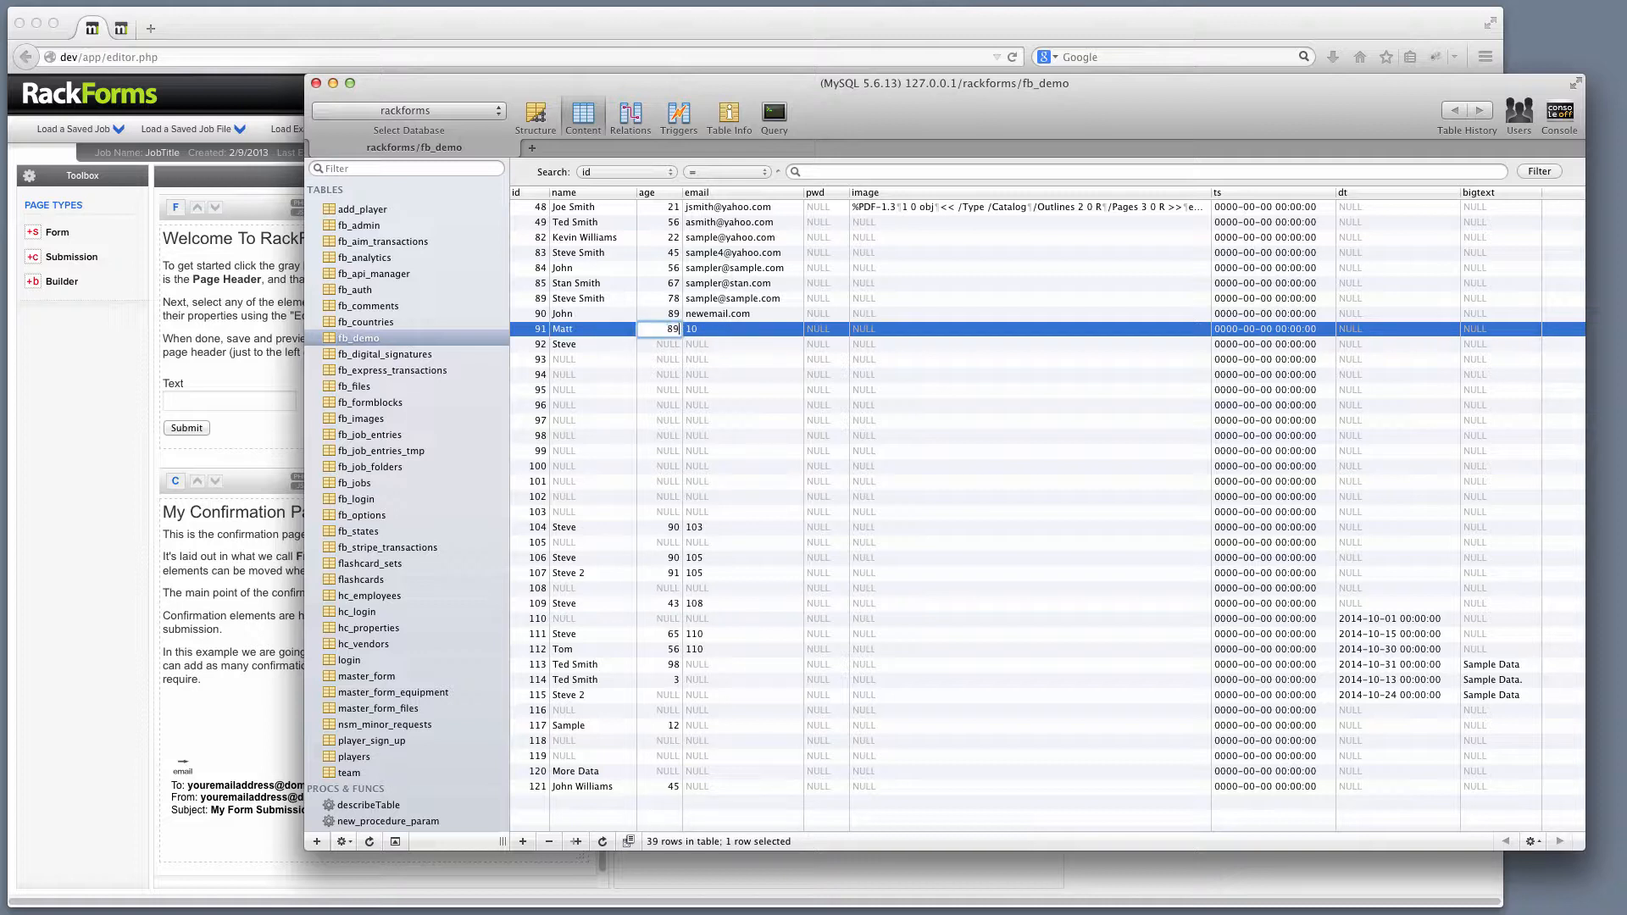
pyautogui.press('Return')
# Create a new RackForms job containing a Builder page.
pyautogui.click(521, 38)
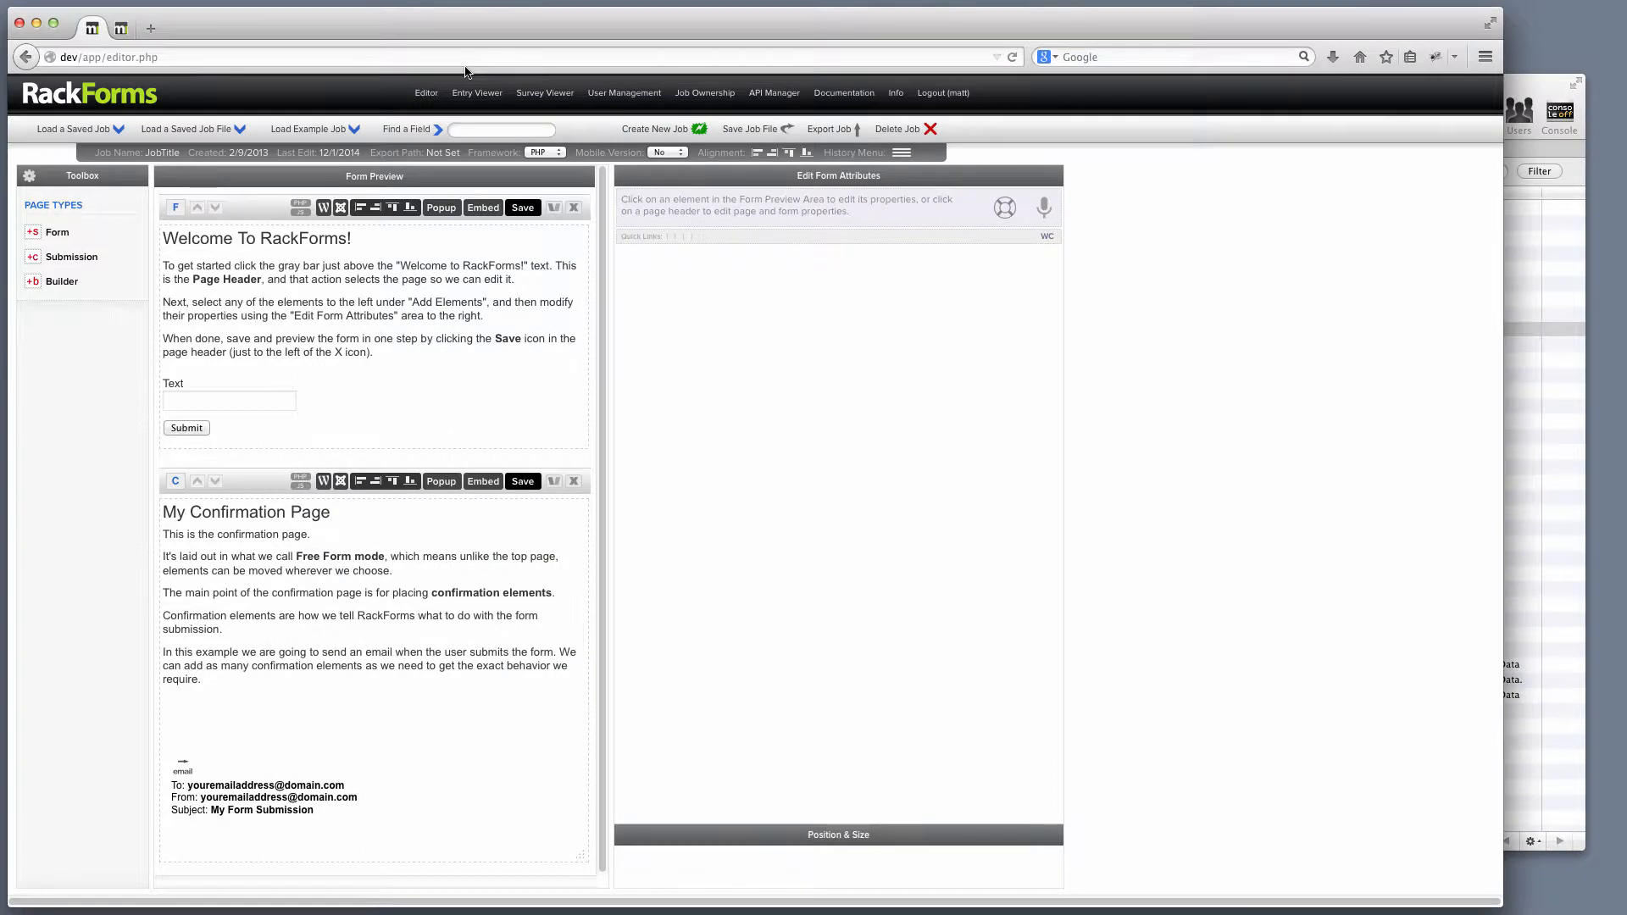
pyautogui.click(654, 129)
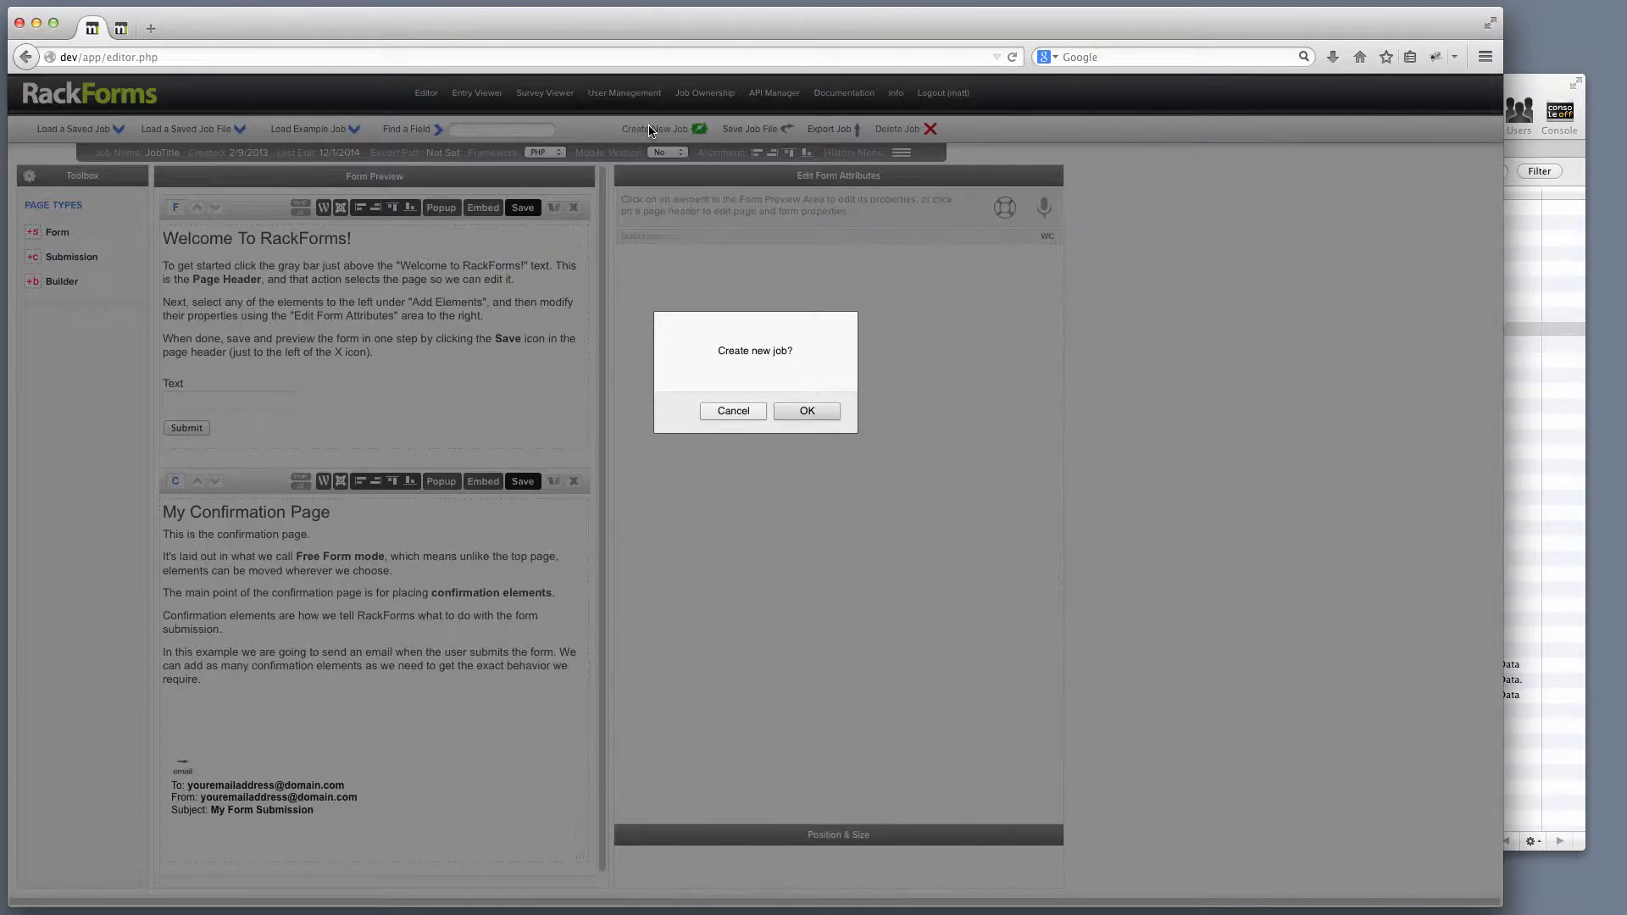
pyautogui.click(811, 410)
pyautogui.click(73, 285)
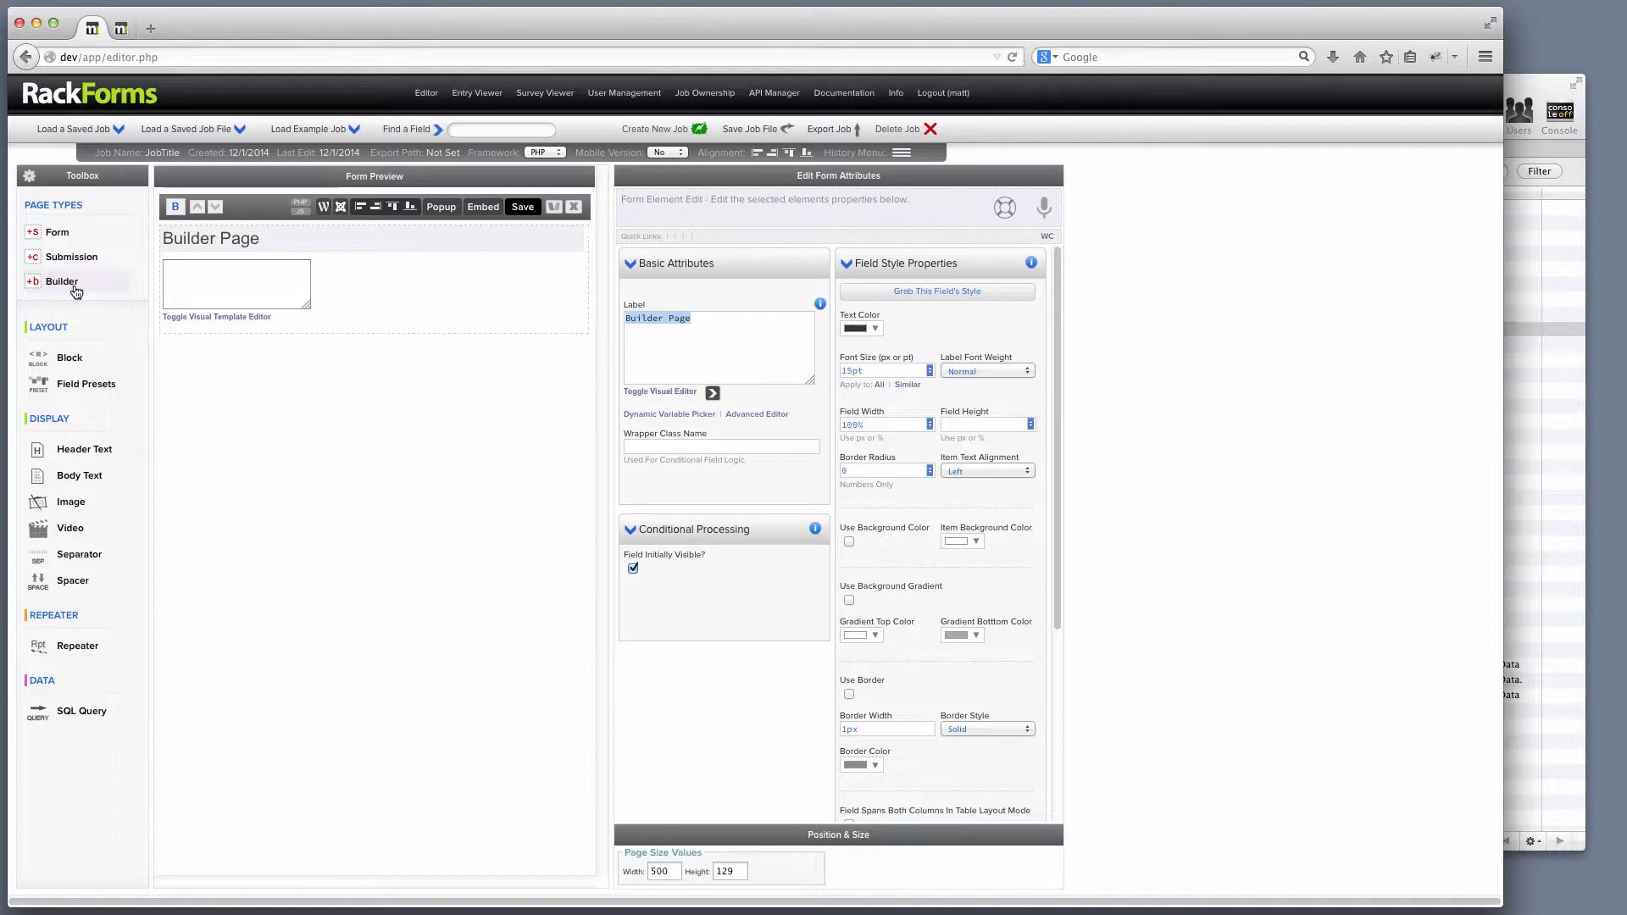
# Generate the basic repeater template for the fb_demo query, then save and preview the page.
pyautogui.click(378, 295)
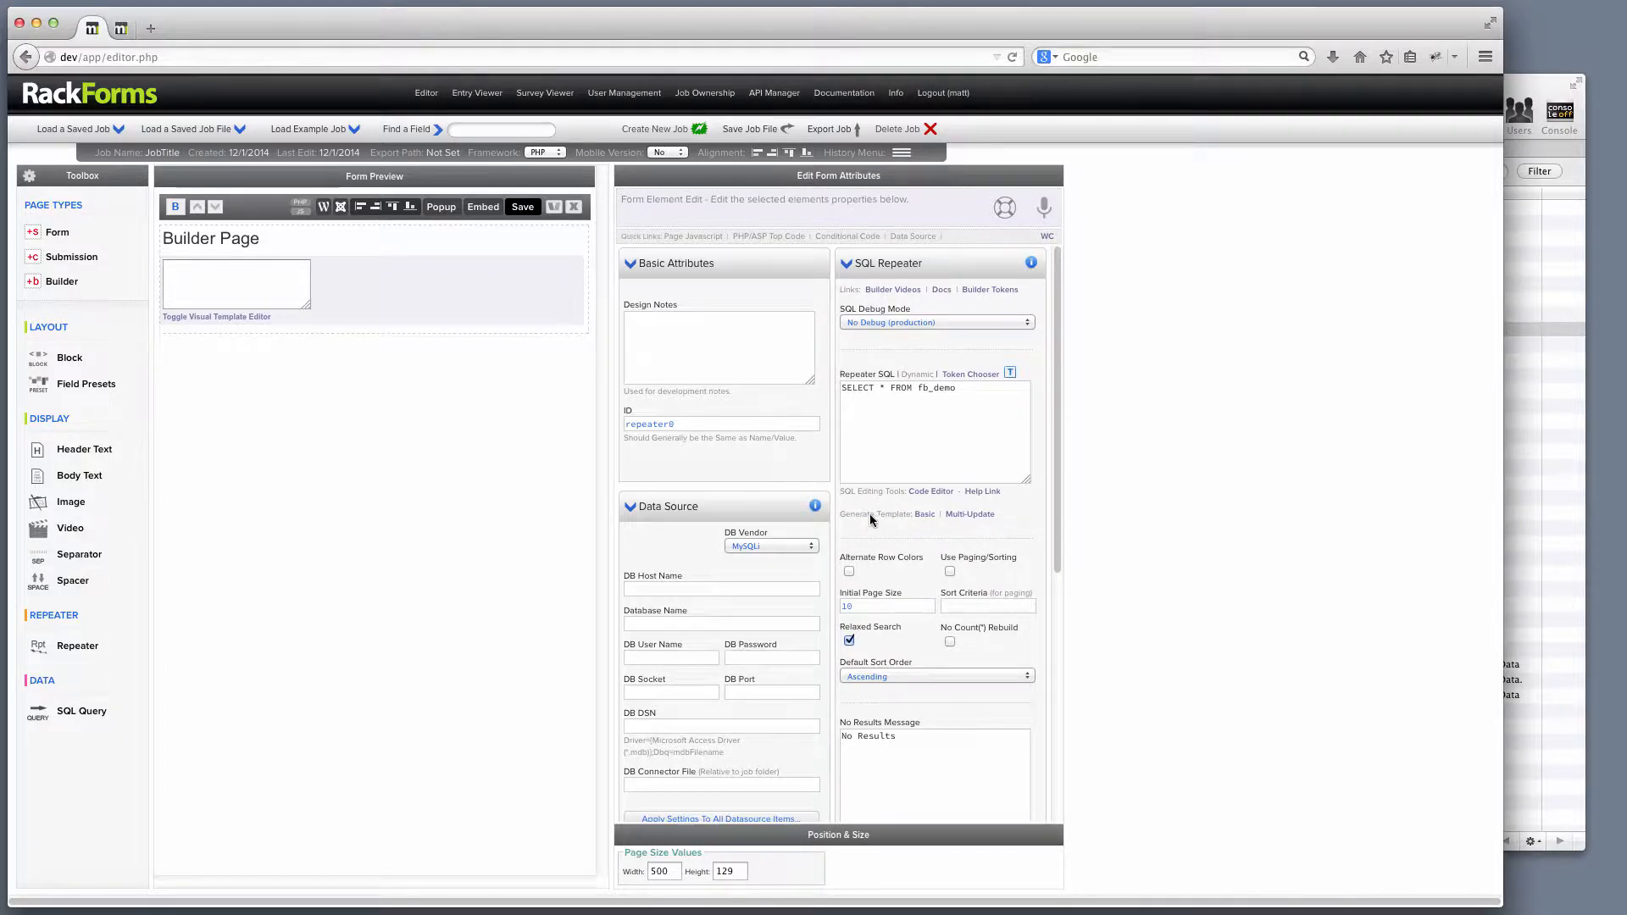
pyautogui.click(921, 514)
pyautogui.click(979, 412)
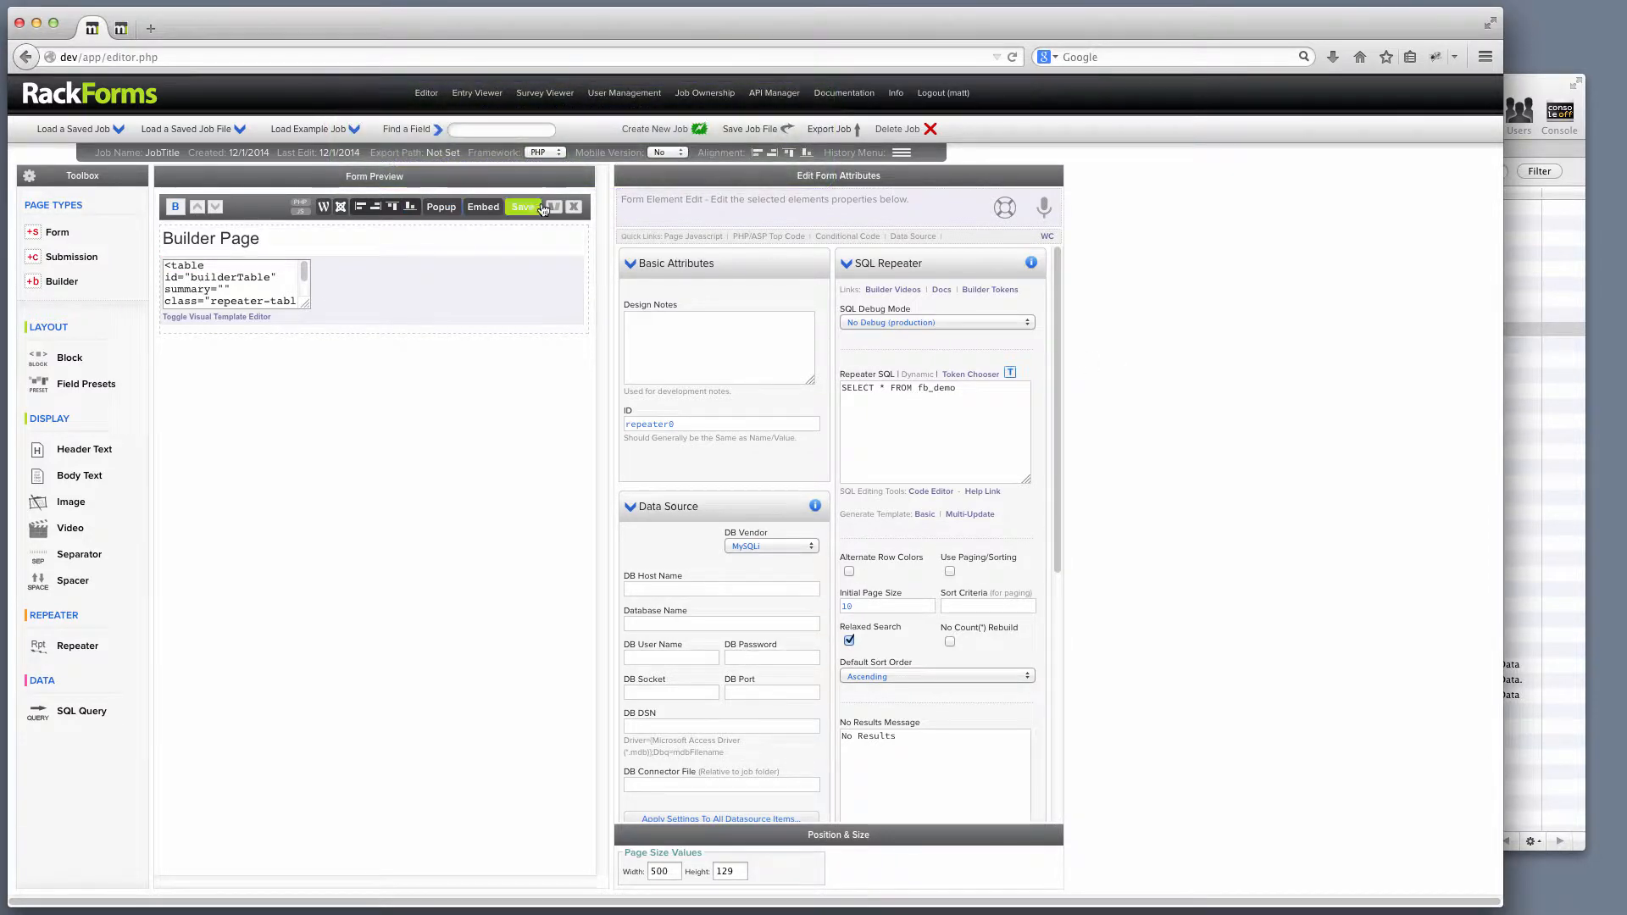
pyautogui.moveTo(983, 389); pyautogui.dragTo(761, 372)
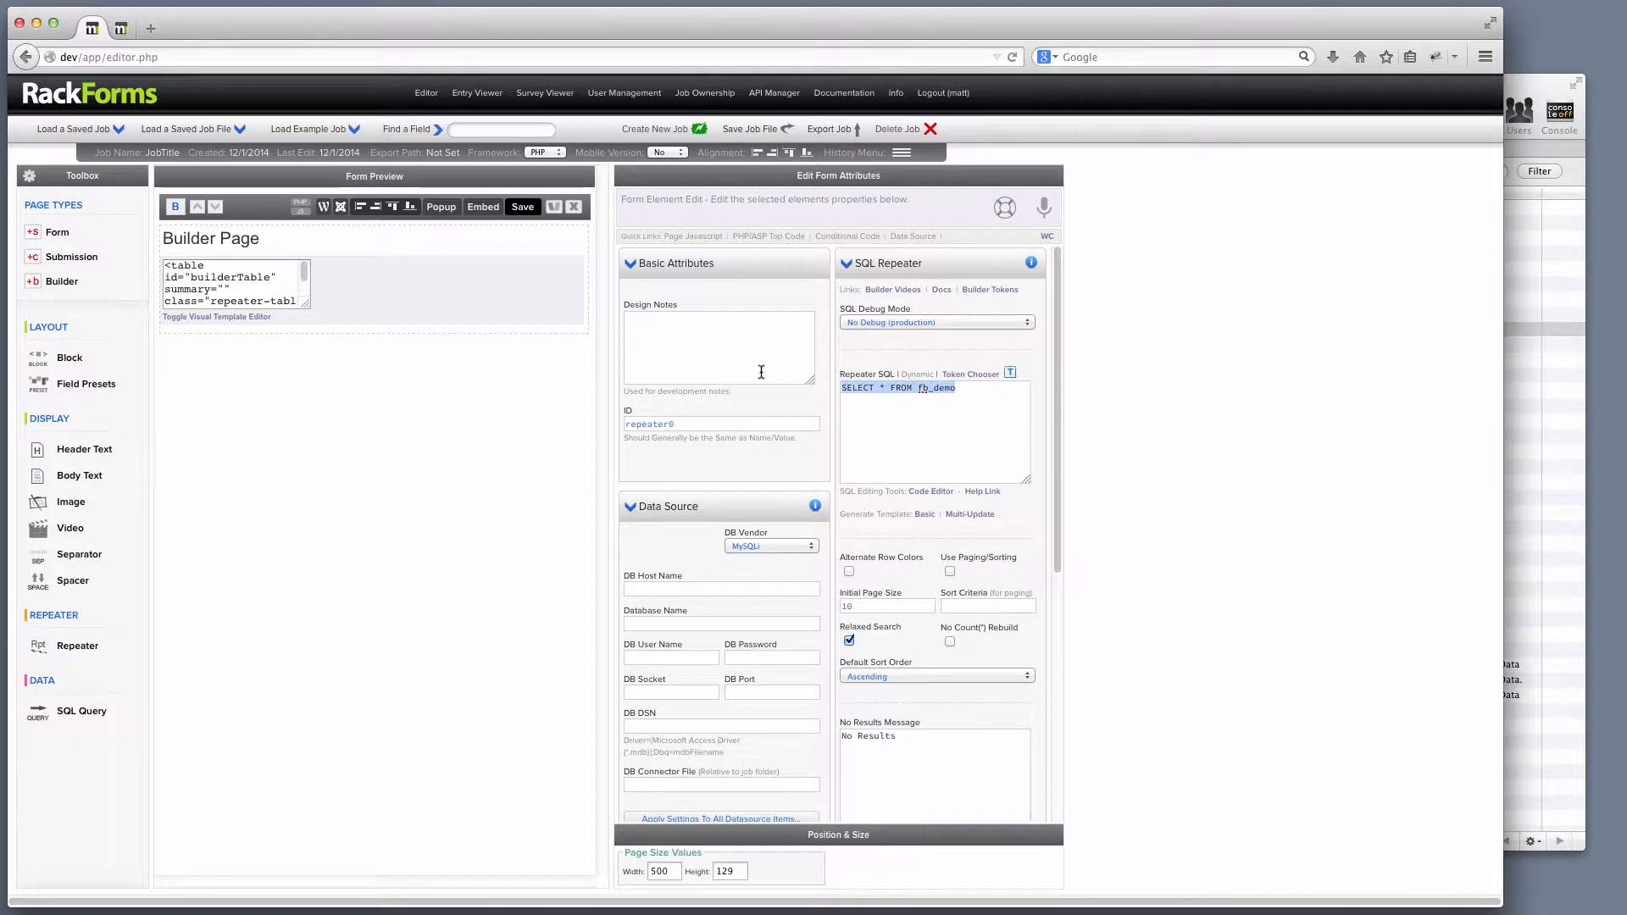
pyautogui.click(982, 391)
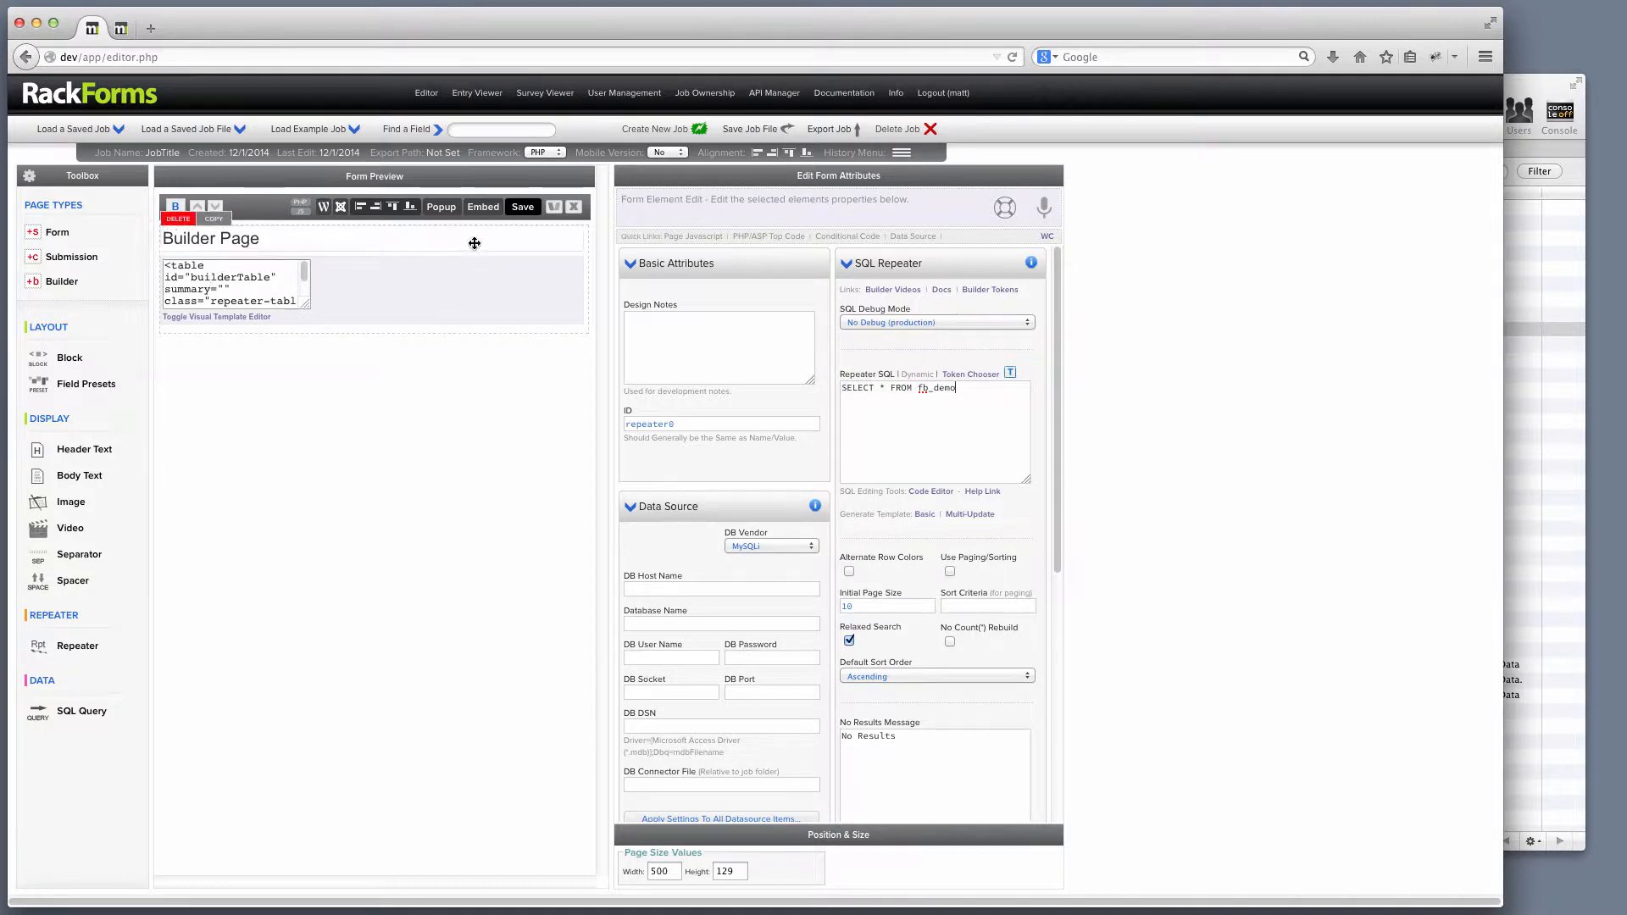
pyautogui.click(522, 209)
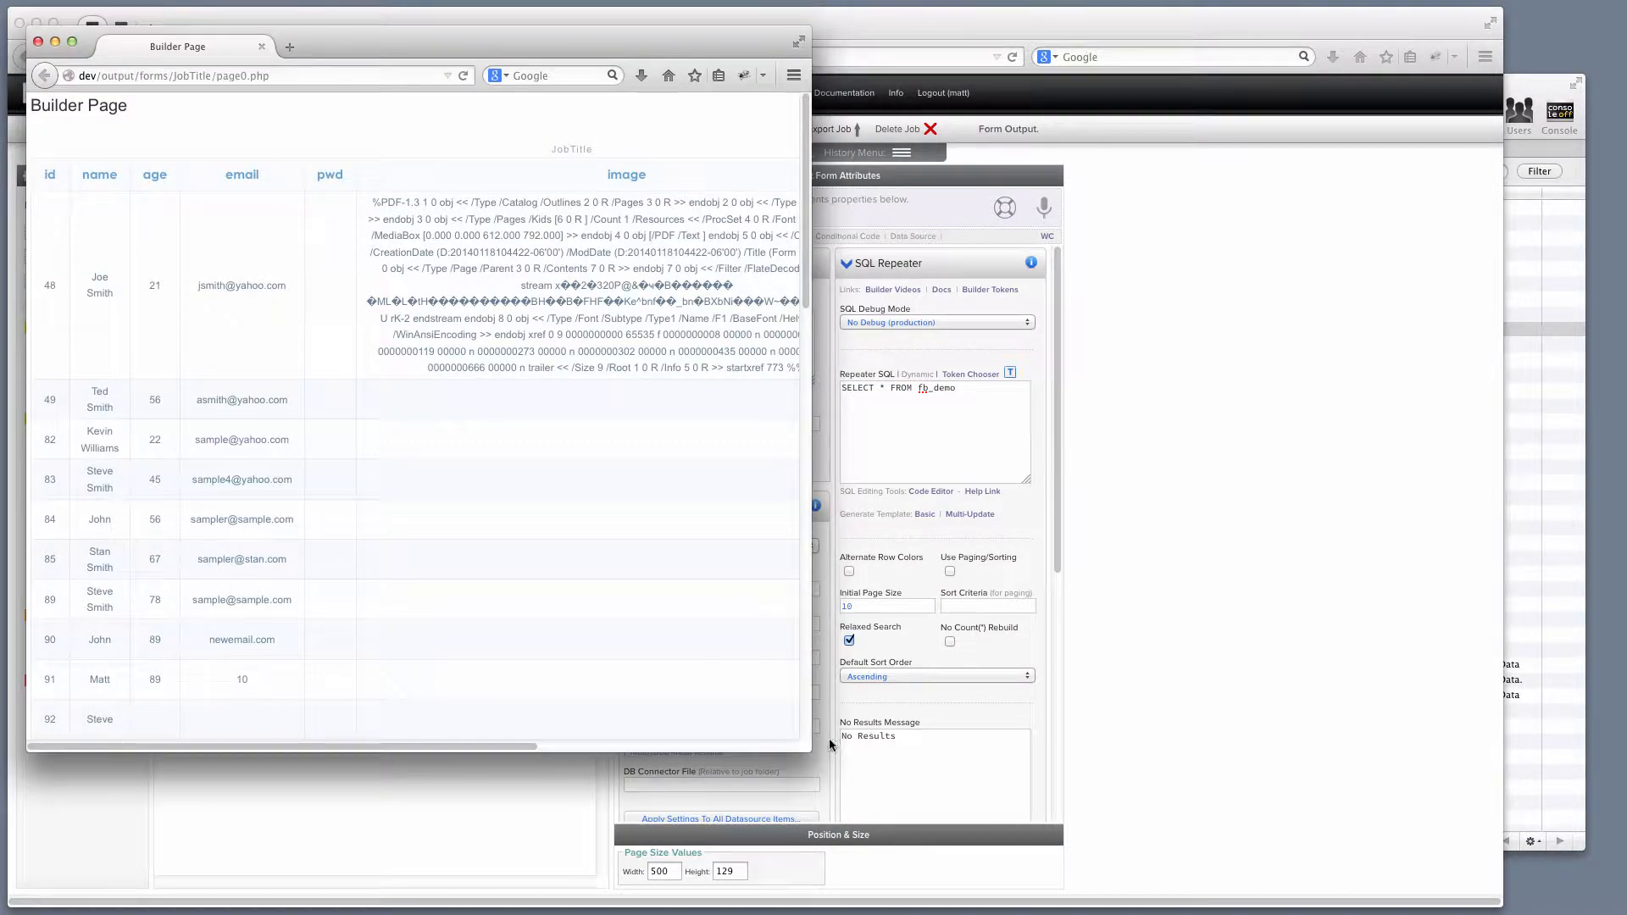
# Widen the preview to show the ts, dt and bigtext columns, compare with fb_demo, and return to the editor.
pyautogui.moveTo(802, 746); pyautogui.dragTo(1252, 844)
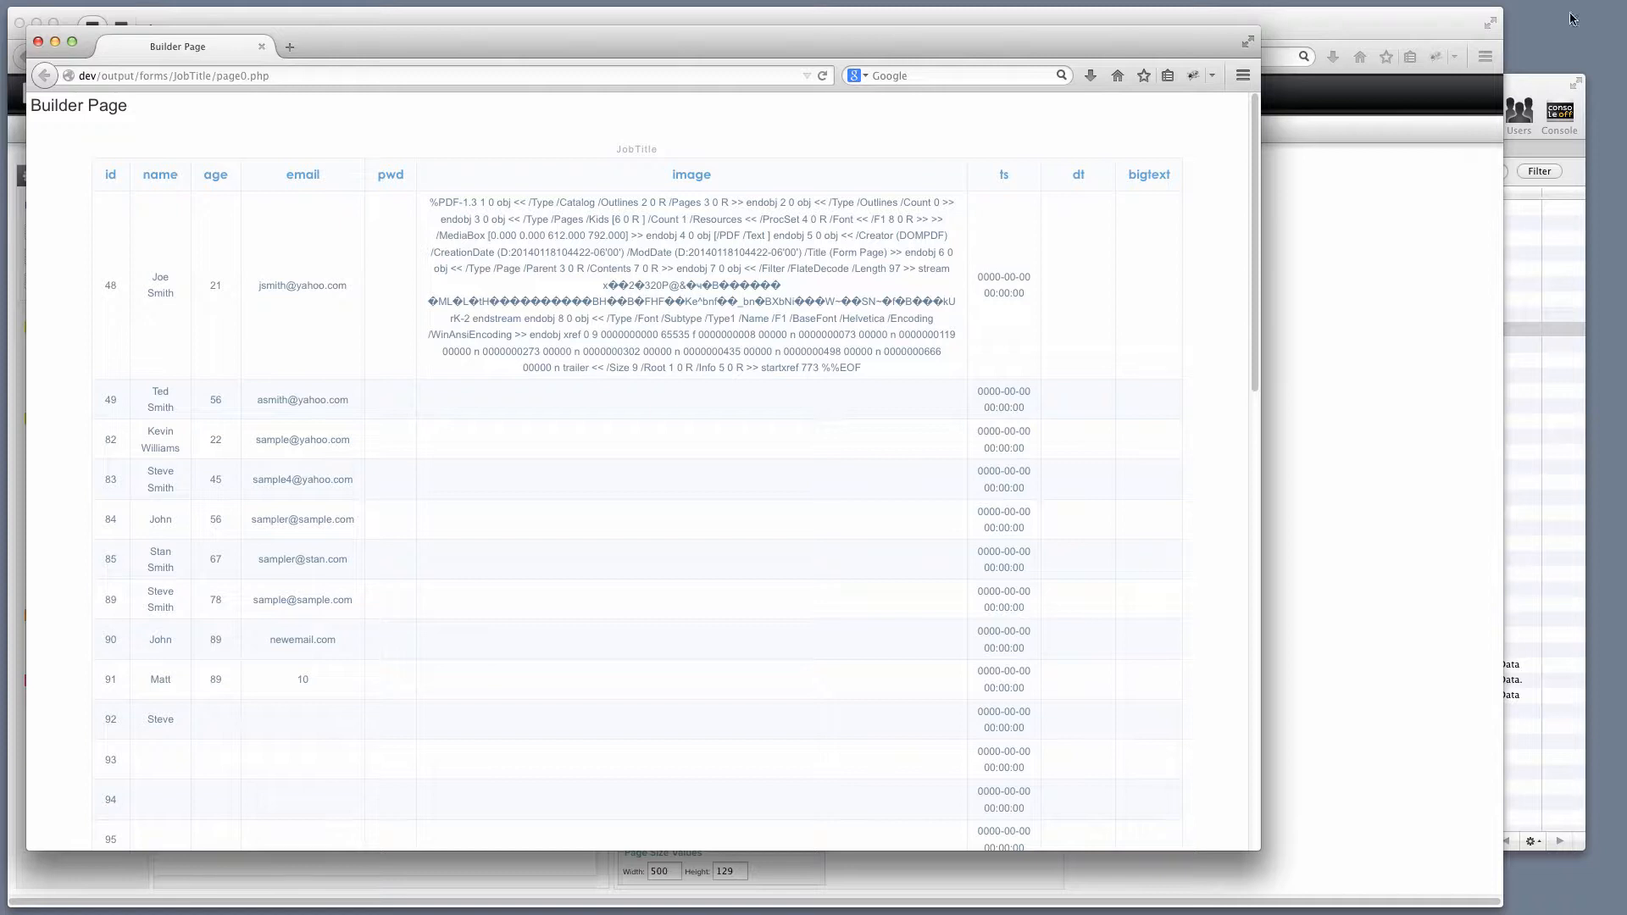
pyautogui.click(1523, 91)
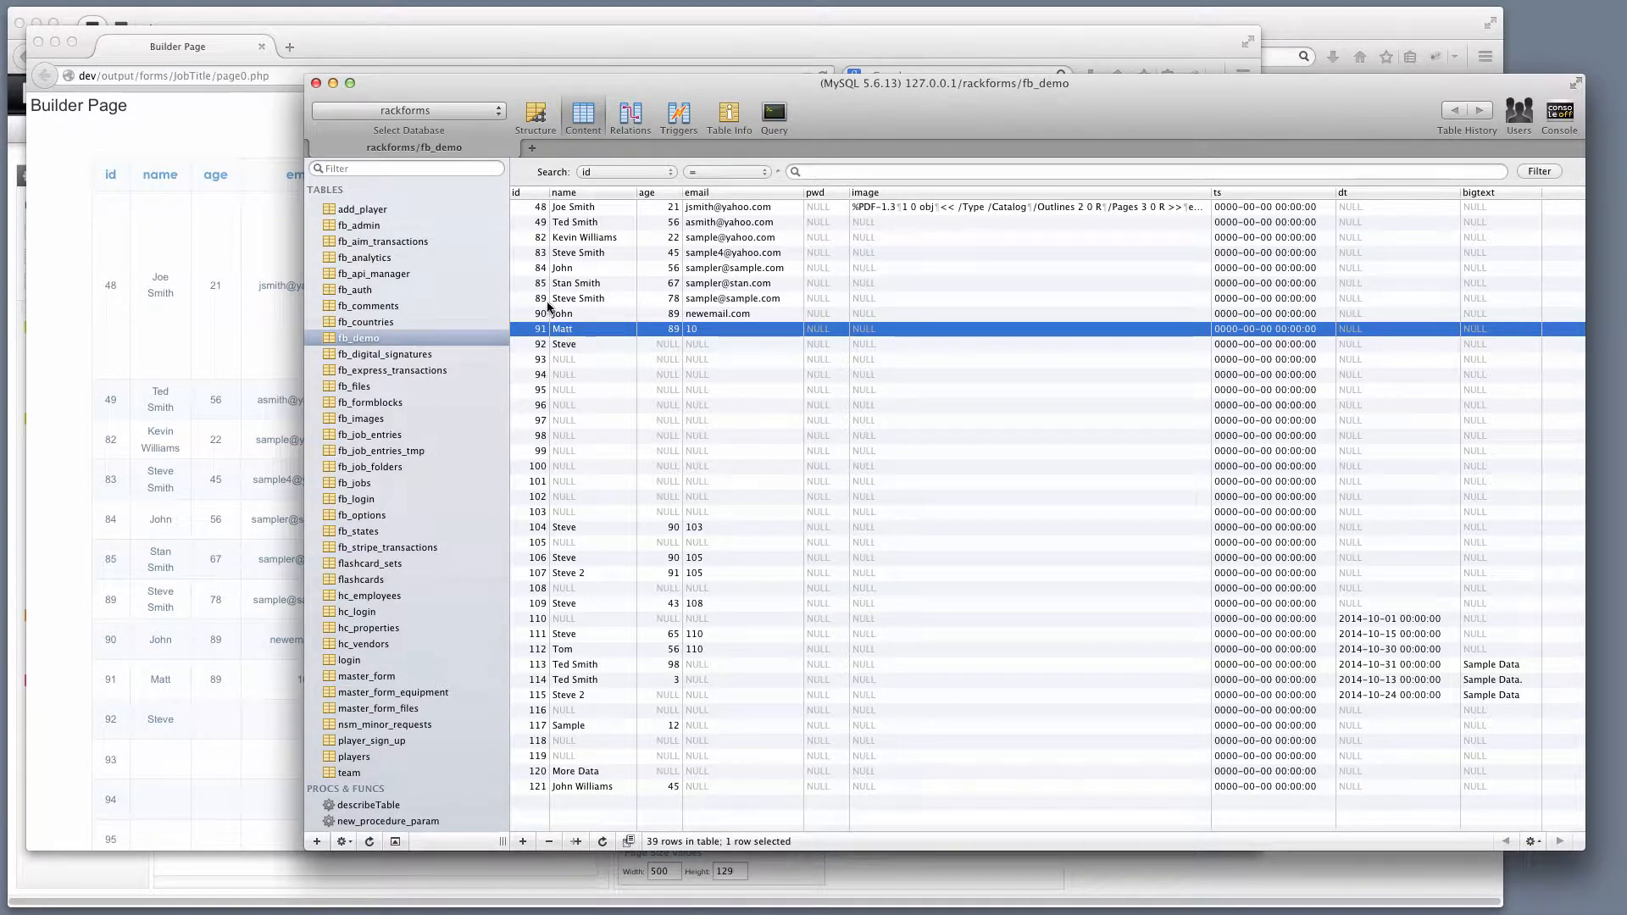
pyautogui.click(430, 42)
pyautogui.click(235, 31)
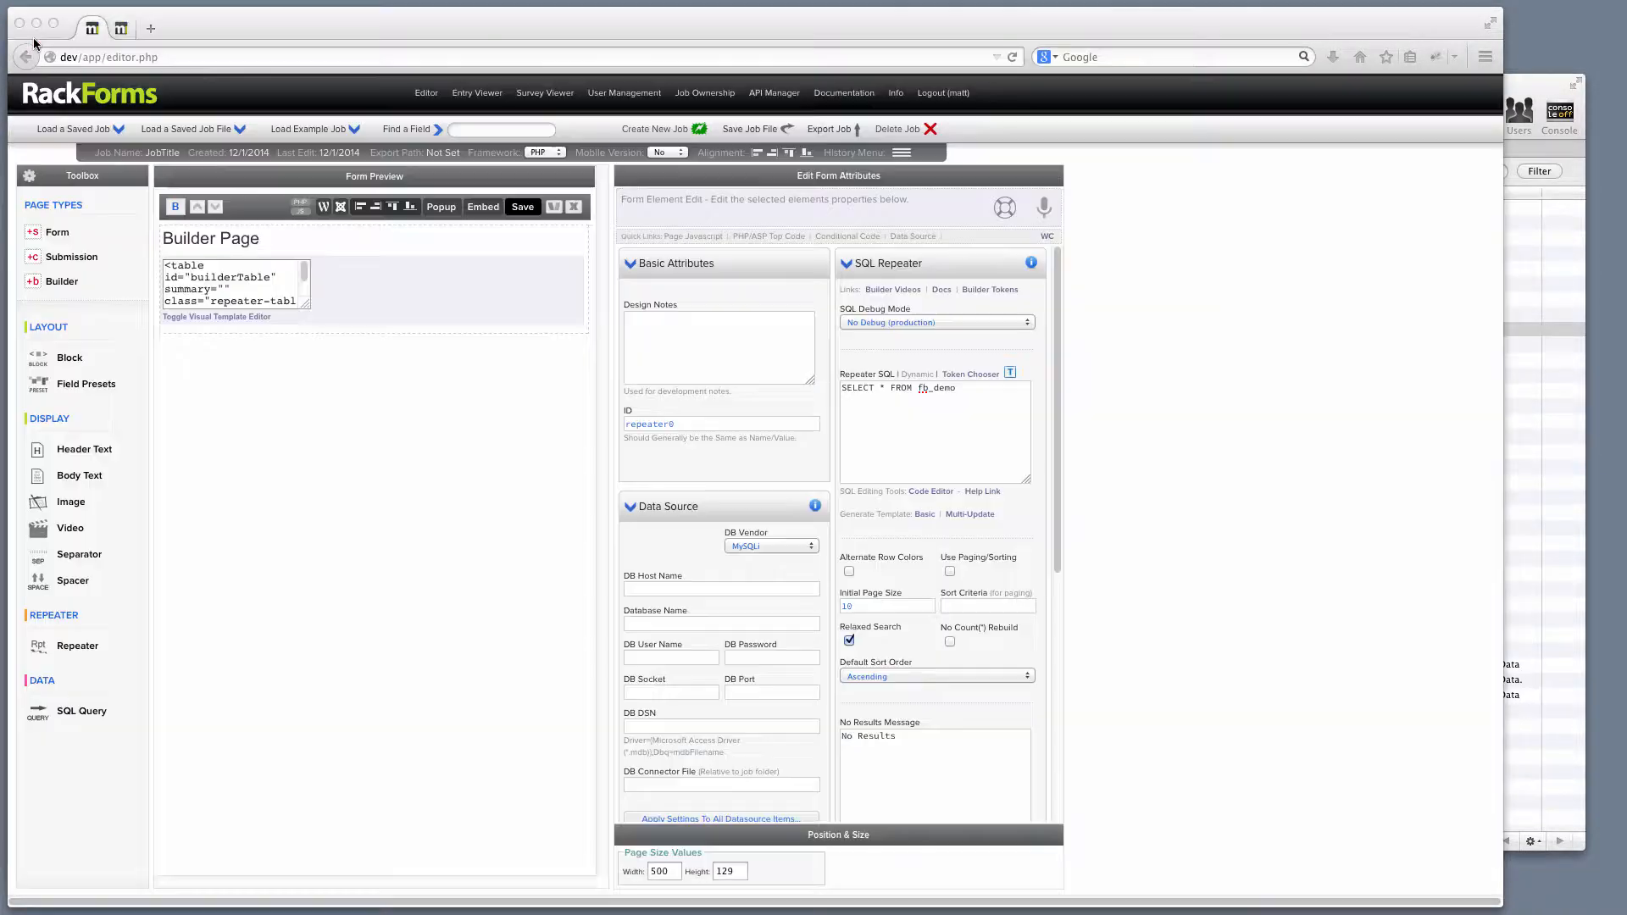
# Regenerate the basic repeater template and save the job to open its output page.
pyautogui.click(924, 515)
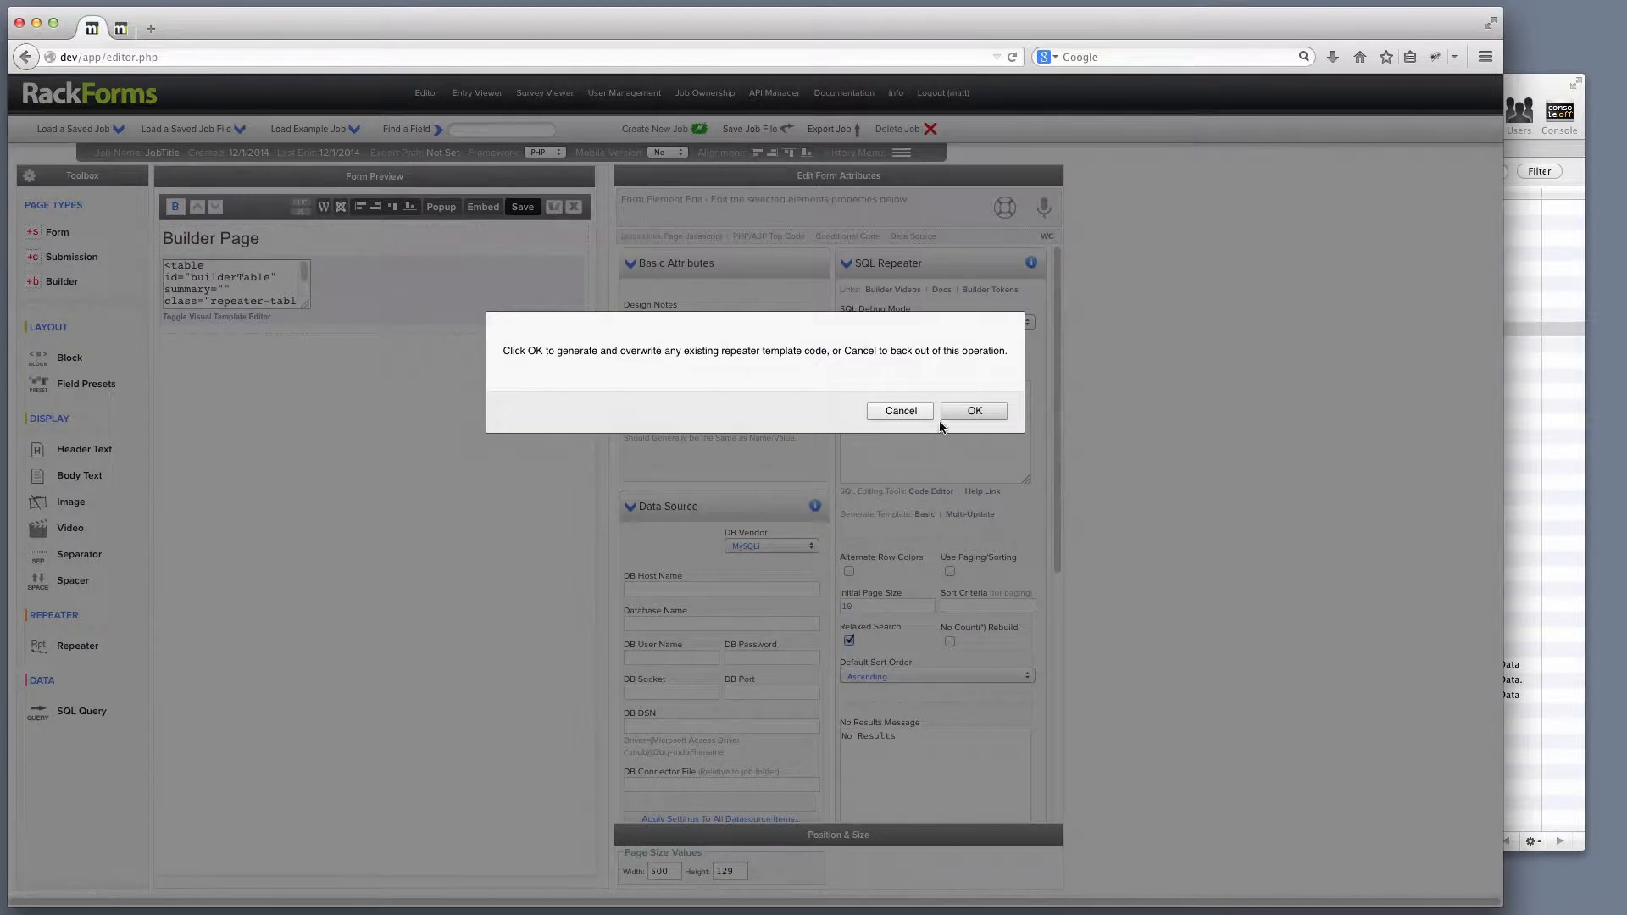
pyautogui.click(960, 415)
pyautogui.click(523, 207)
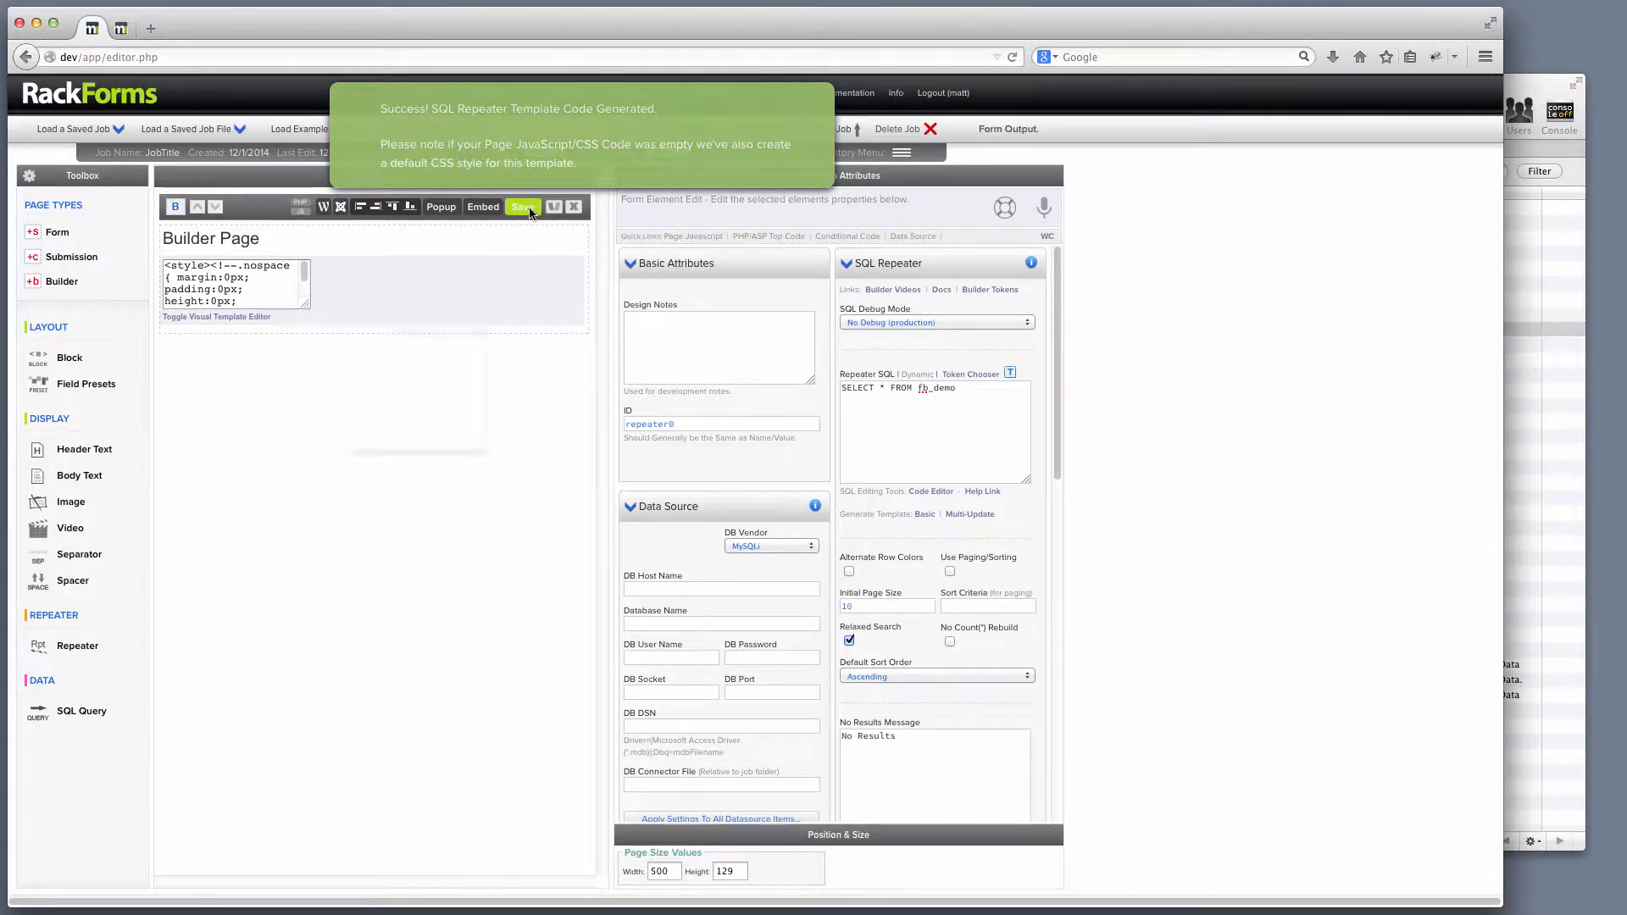
# In the output page, change the third record's age from 22 to 23 and submit the update.
pyautogui.moveTo(809, 750); pyautogui.dragTo(1245, 854)
pyautogui.hscroll(3, 1013, 845)
pyautogui.hscroll(-3, 563, 534)
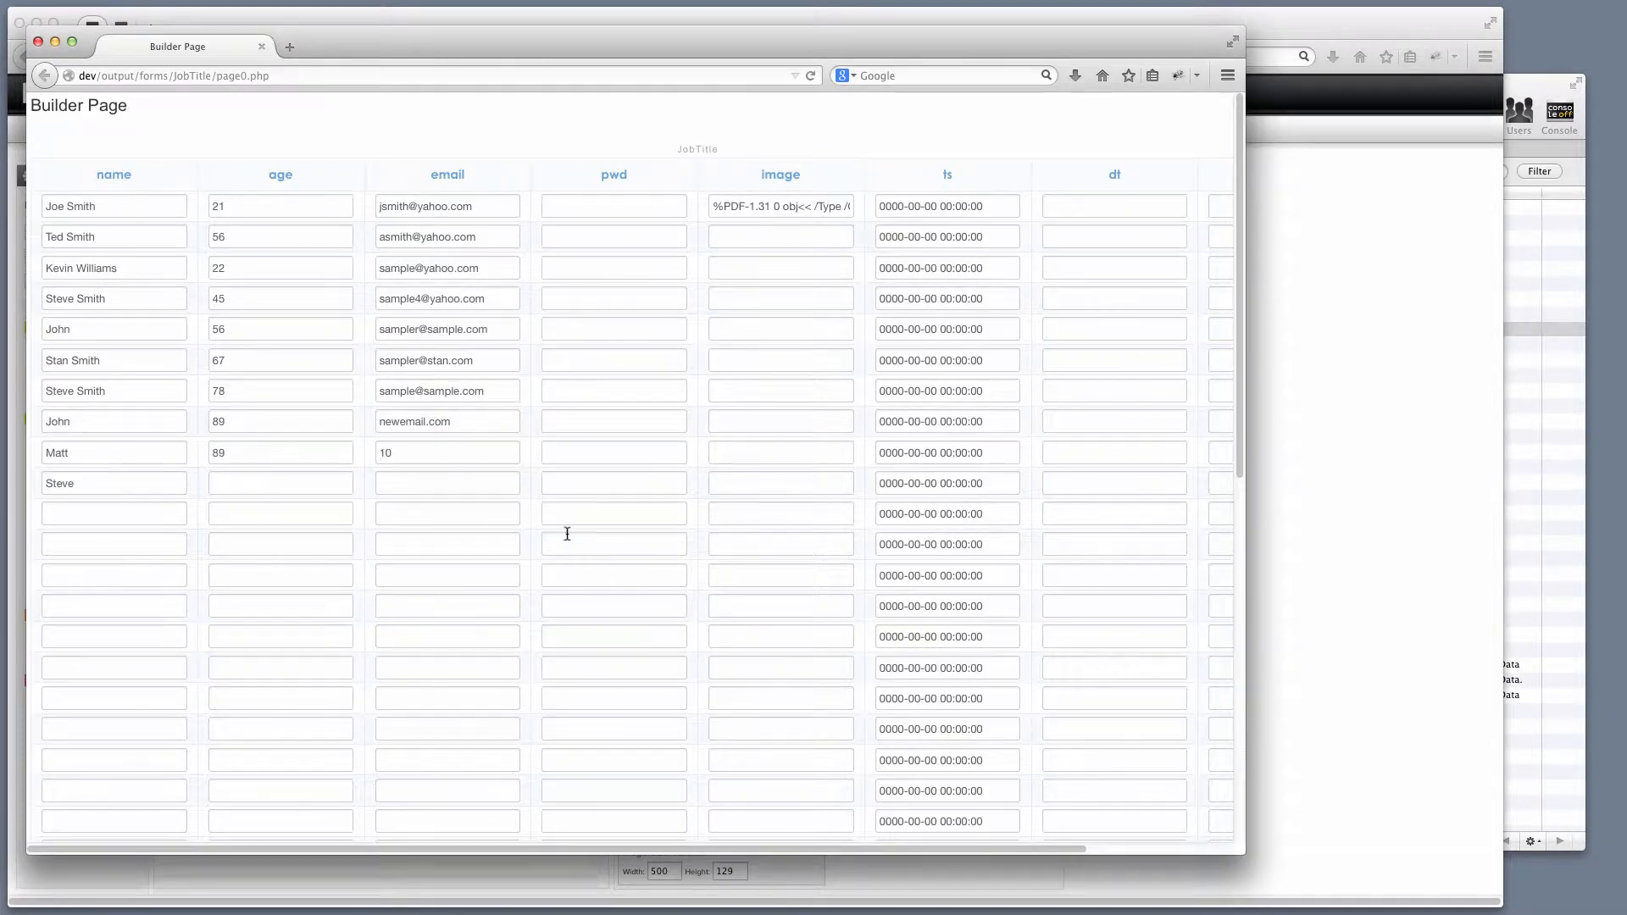
pyautogui.scroll(-2, 296, 430)
pyautogui.scroll(-2, 301, 424)
pyautogui.scroll(5, 254, 365)
pyautogui.doubleClick(218, 268)
pyautogui.scroll(-15, 932, 670)
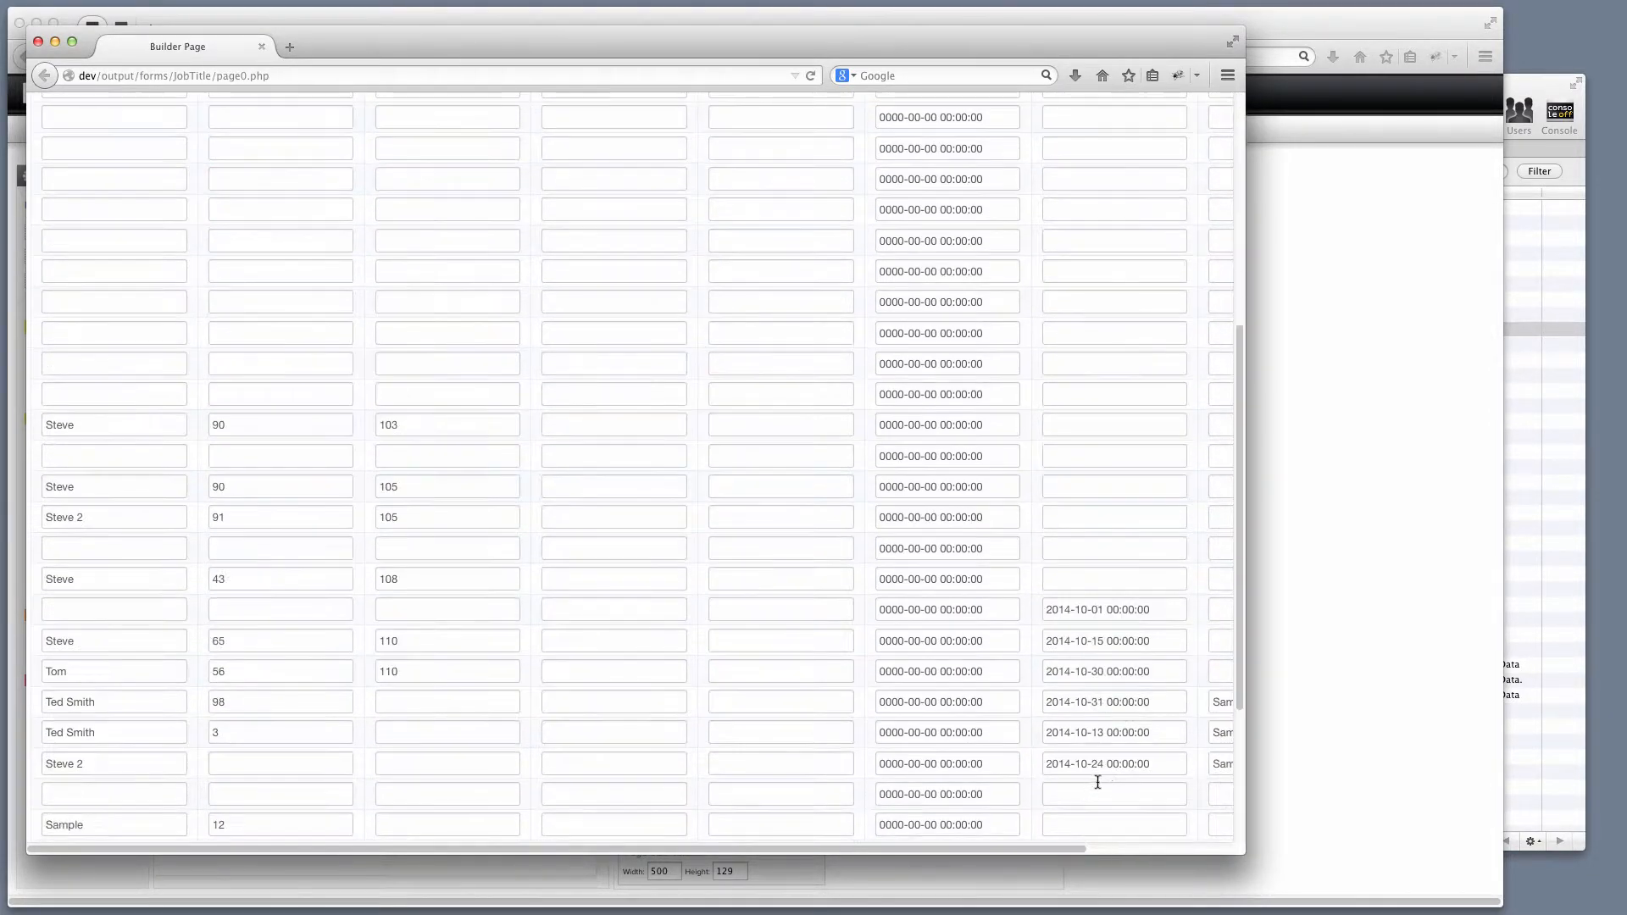
pyautogui.click(1213, 740)
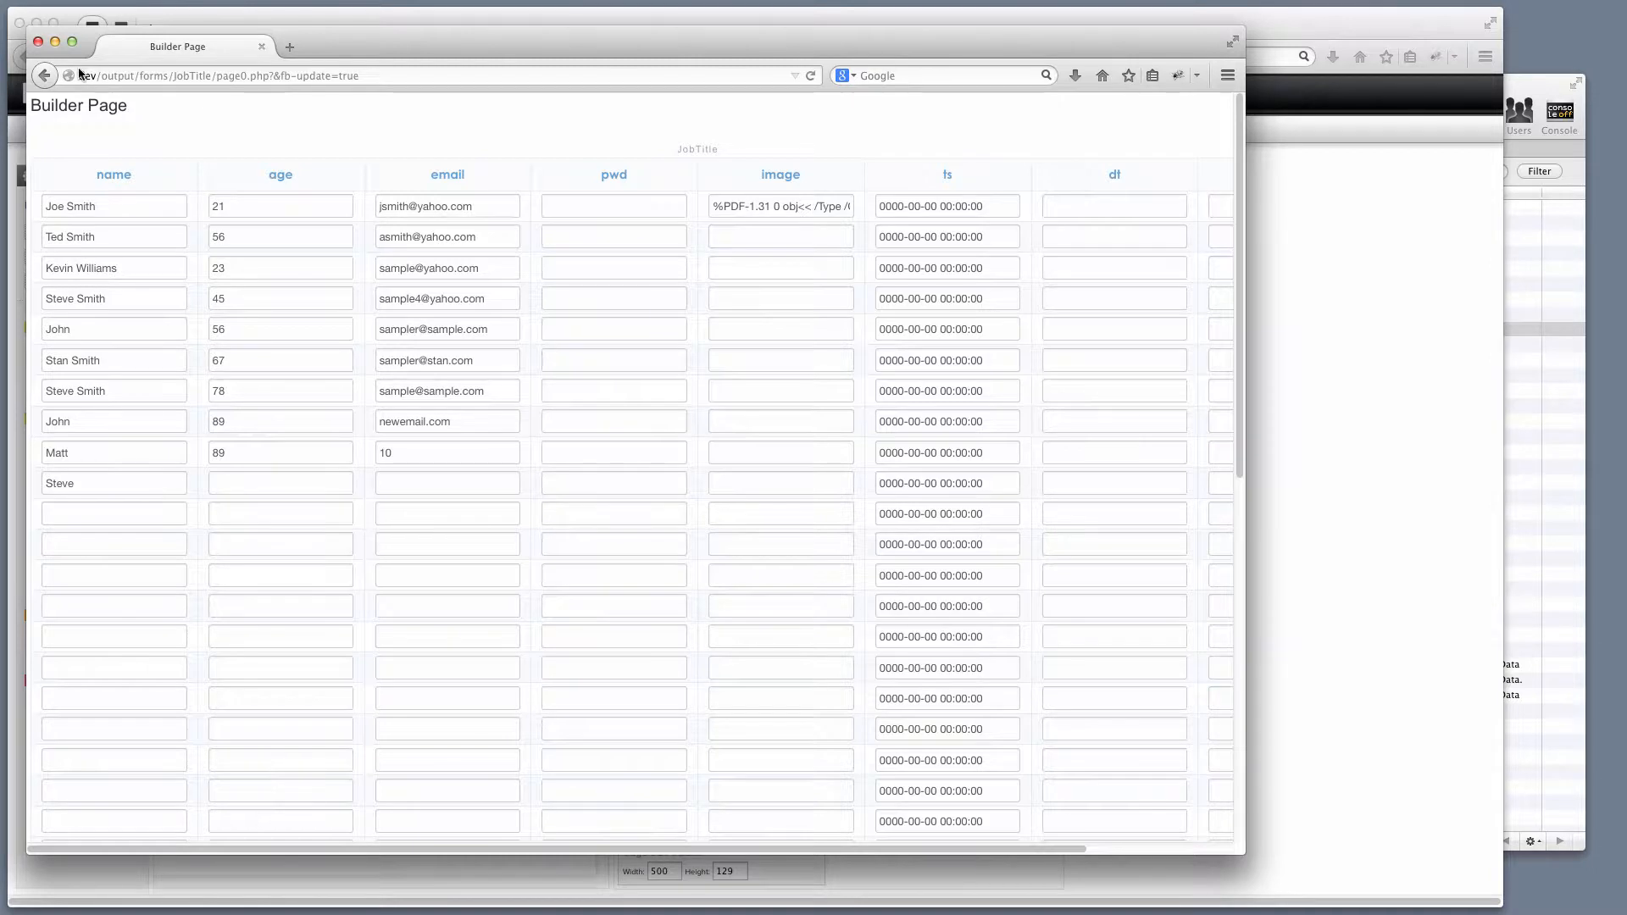
pyautogui.click(39, 43)
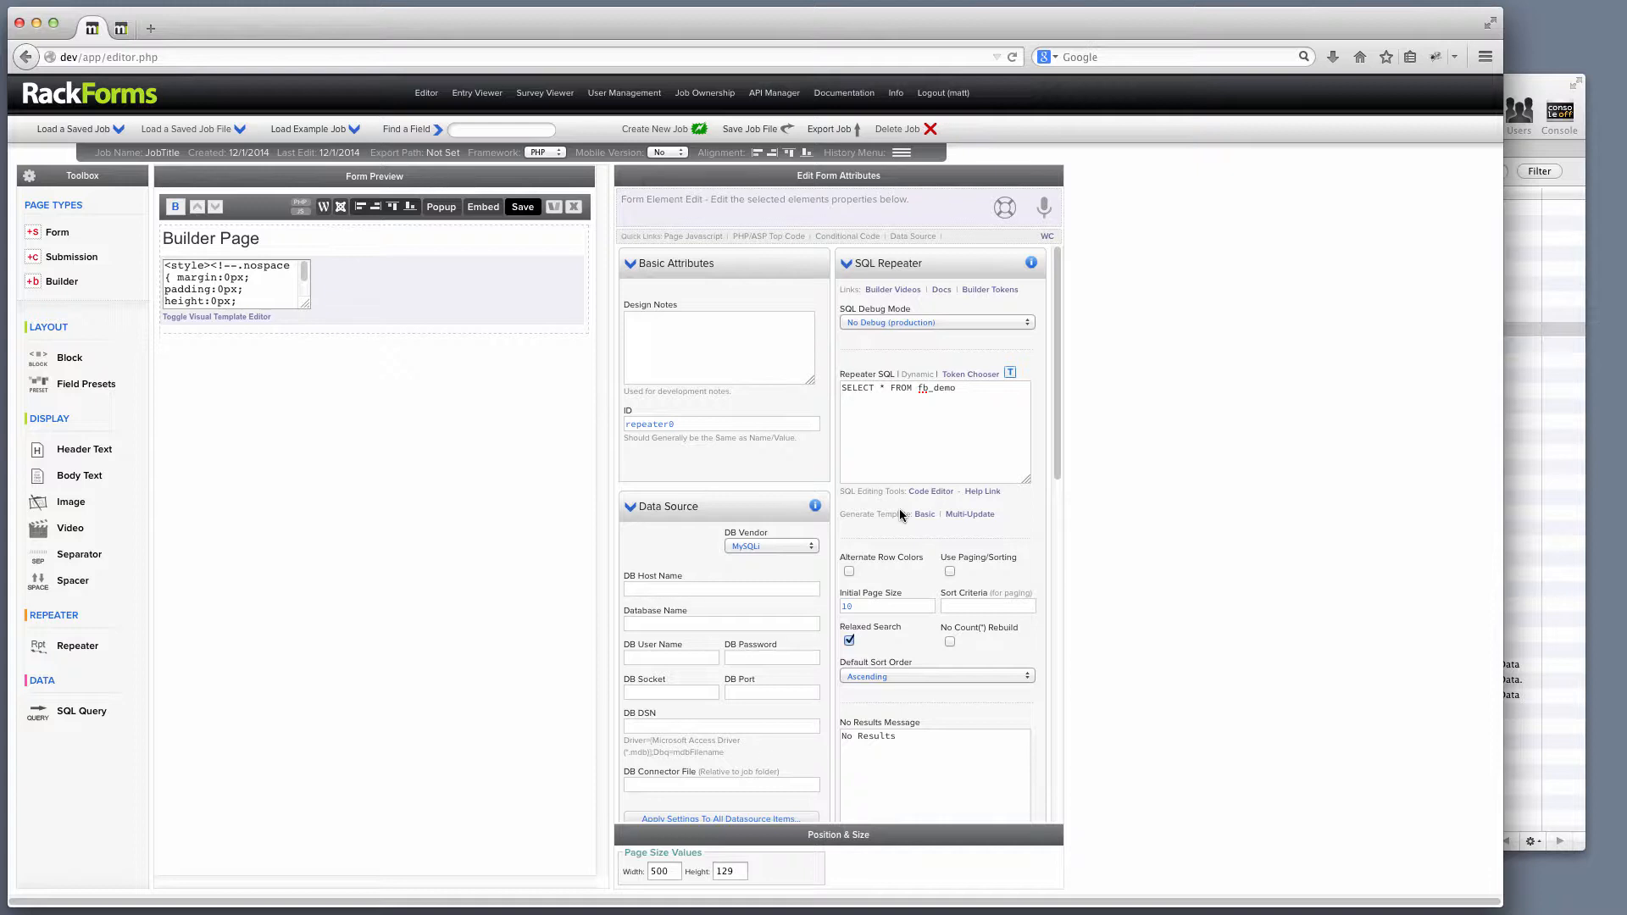
# Change the repeater SQL to SELECT name, age, email FROM fb_demo and regenerate the basic template.
pyautogui.moveTo(974, 390); pyautogui.dragTo(839, 387)
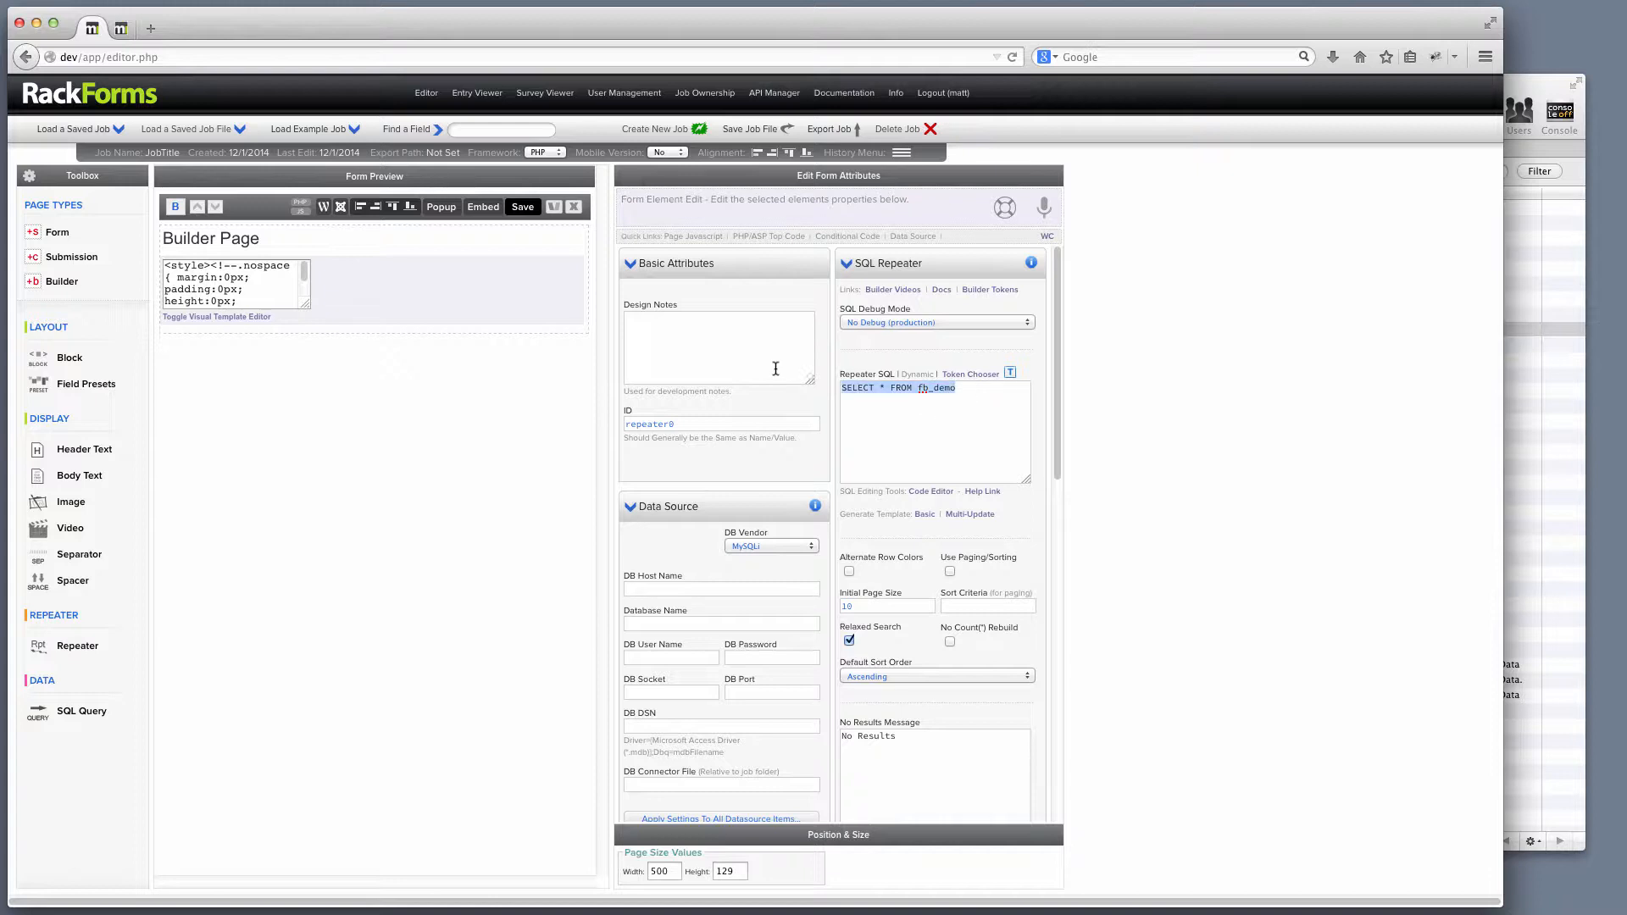
pyautogui.click(206, 319)
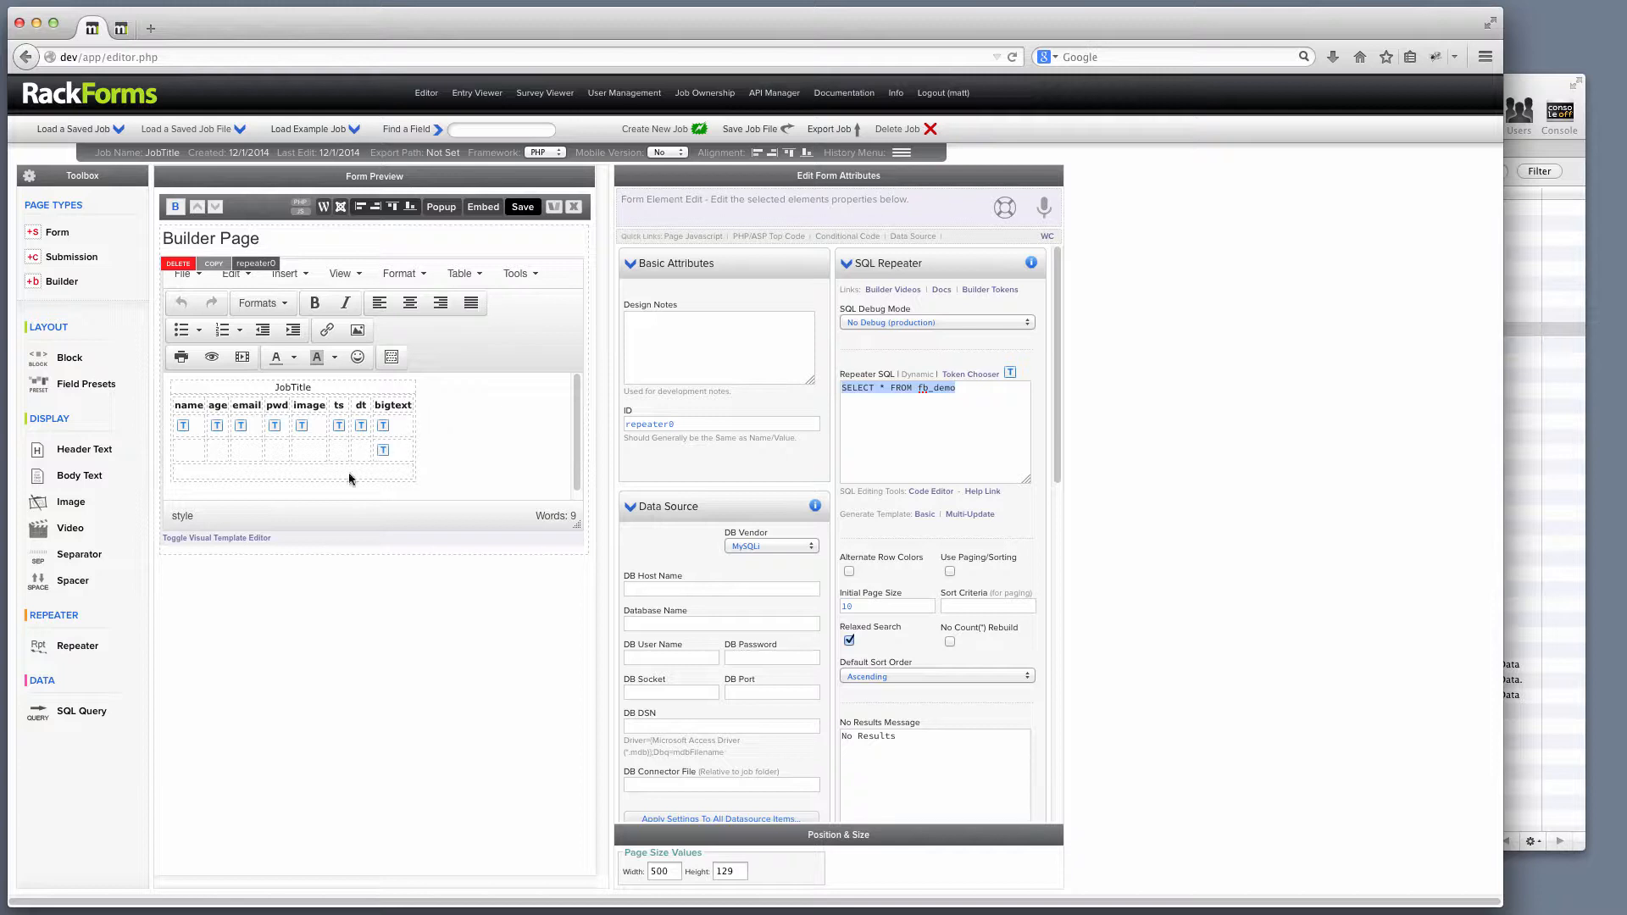
pyautogui.click(246, 540)
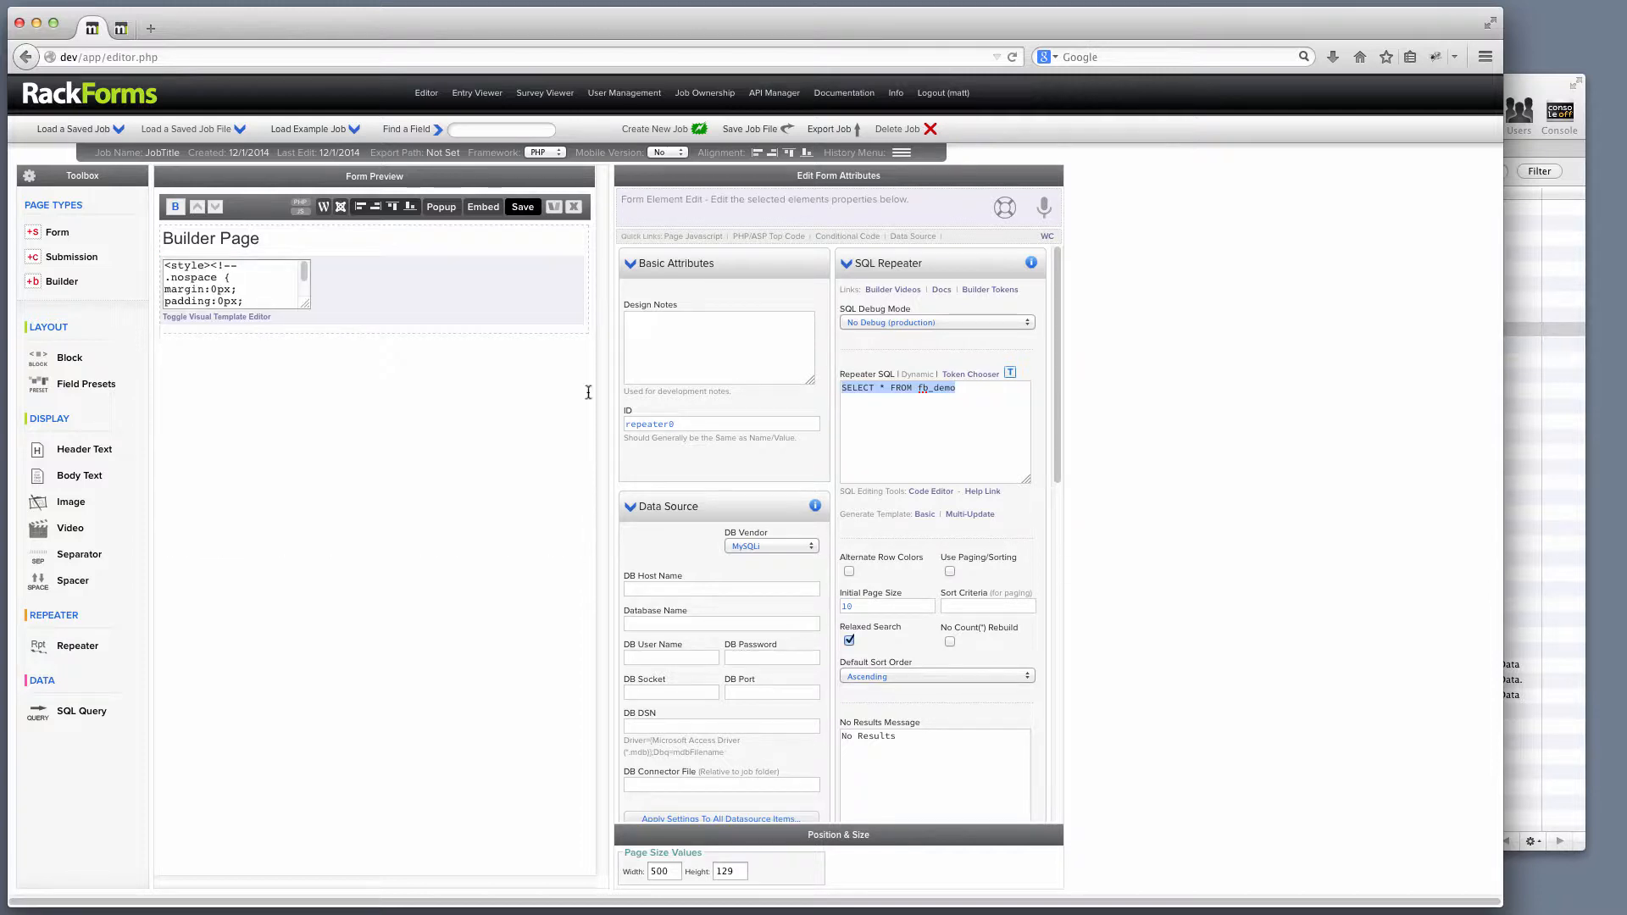
pyautogui.click(963, 423)
pyautogui.write('name, age, ')
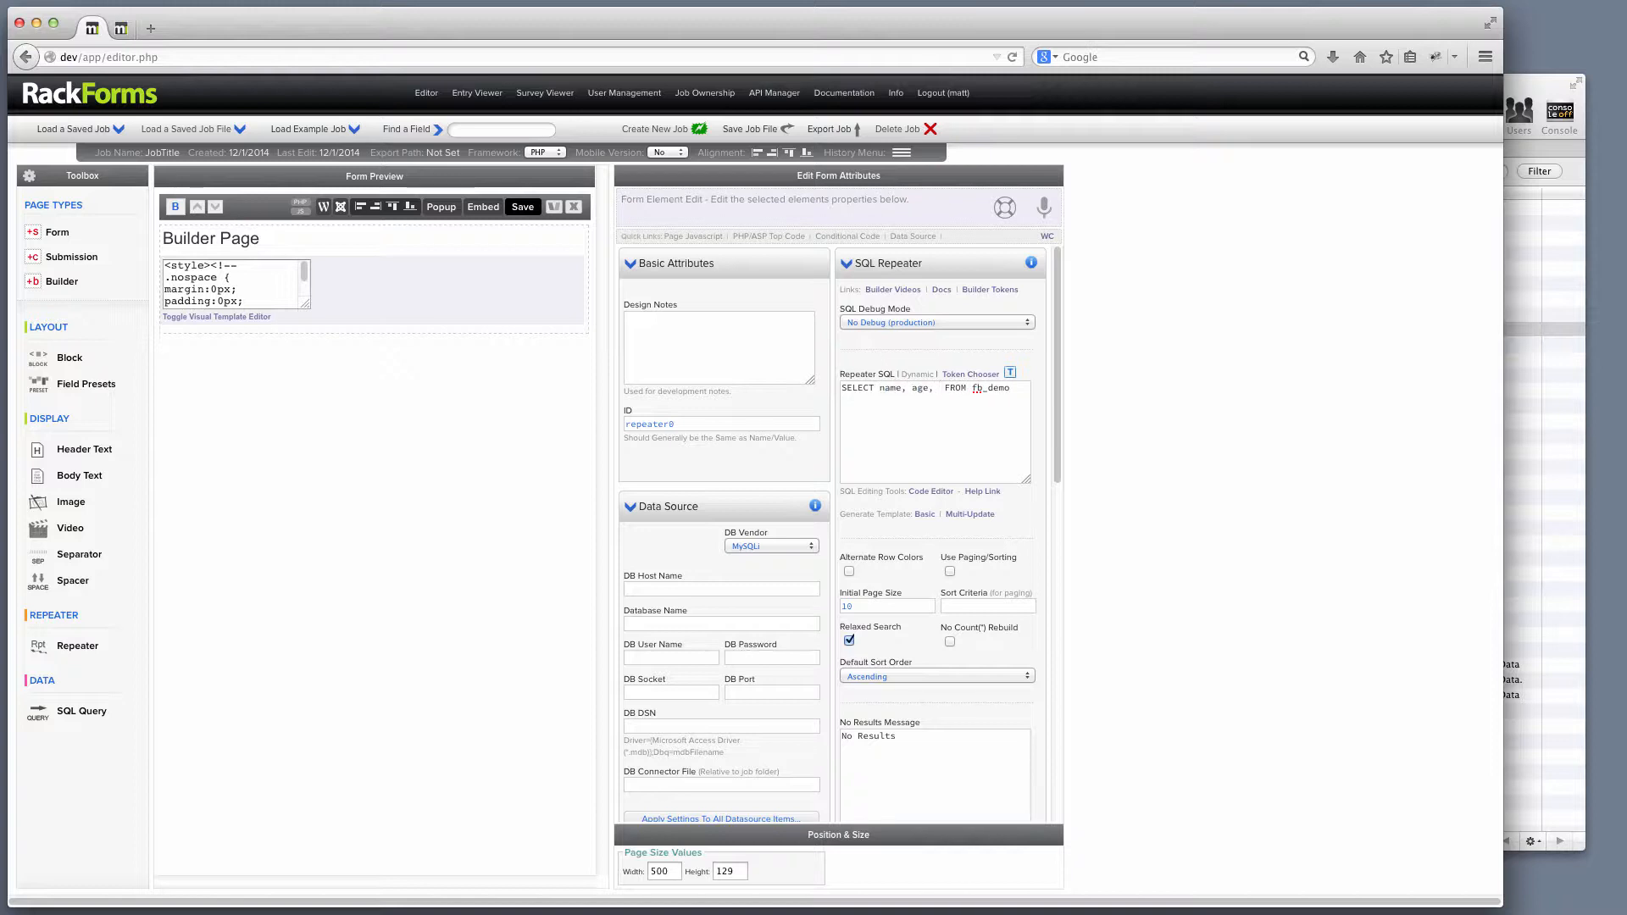
pyautogui.write('email')
pyautogui.click(924, 514)
pyautogui.click(974, 411)
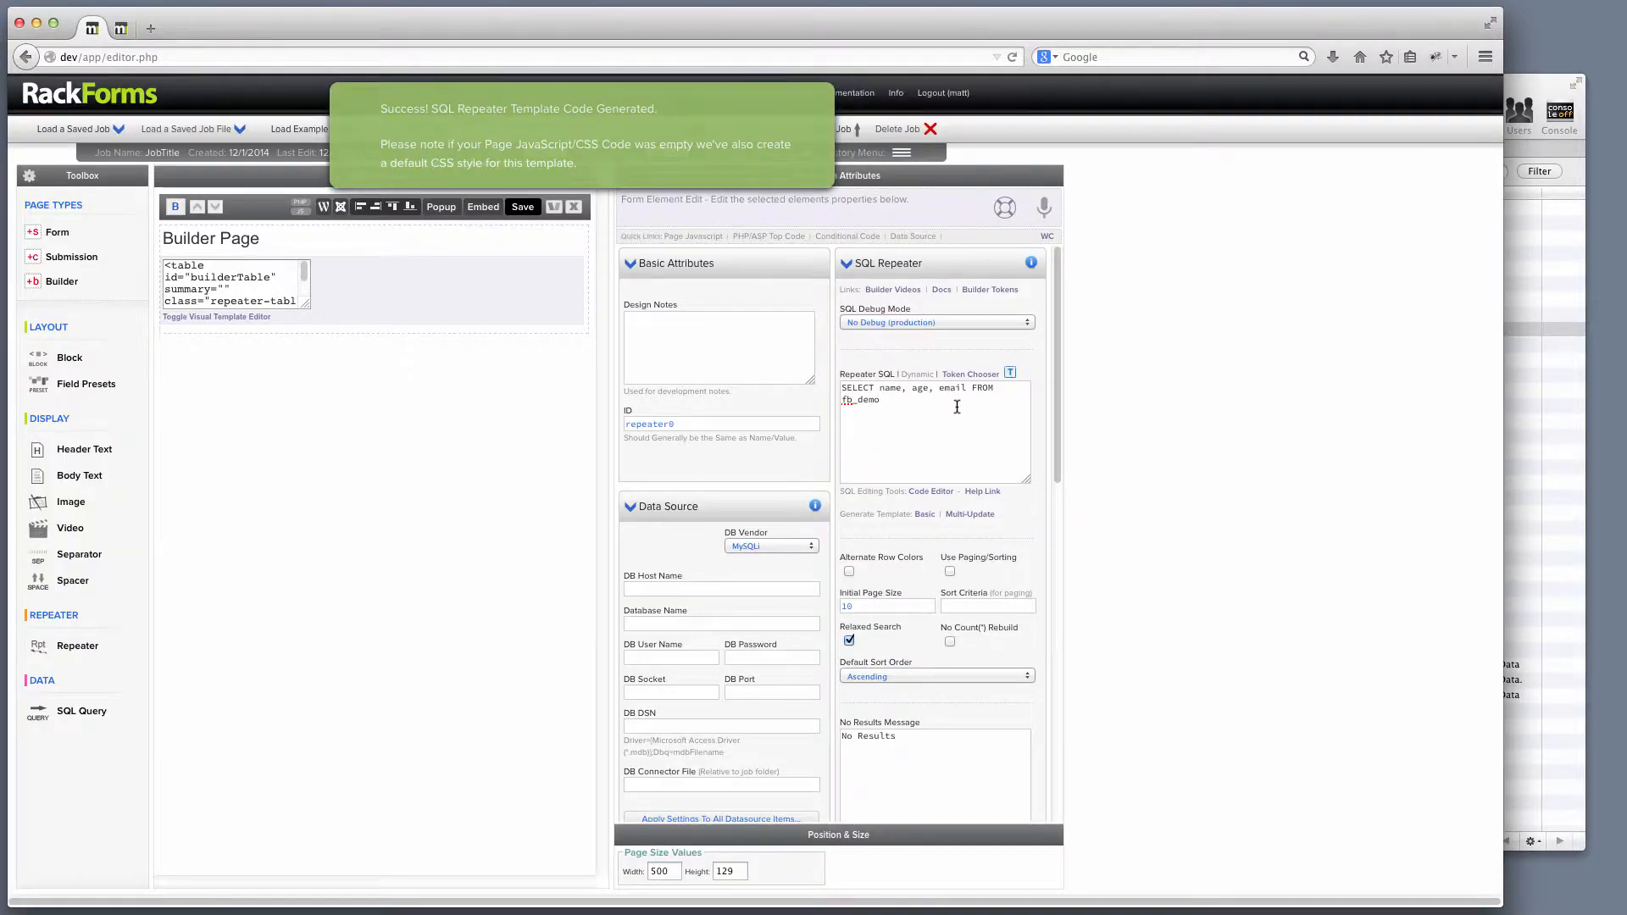
pyautogui.moveTo(954, 405); pyautogui.dragTo(826, 380)
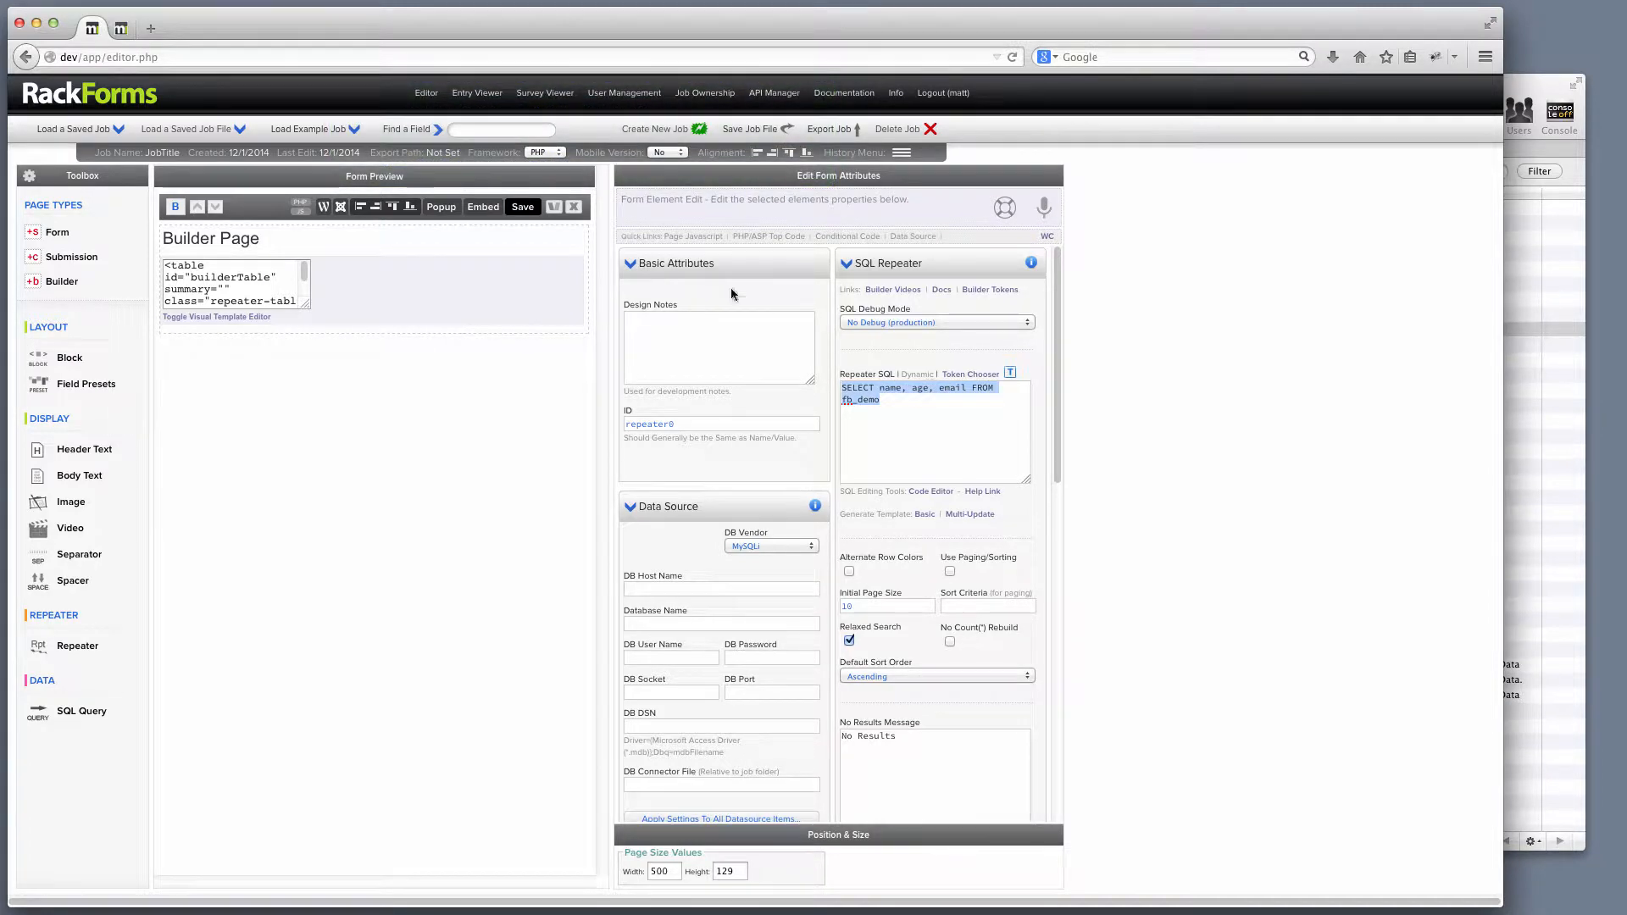
# Save and preview the page to check the three-column output table.
pyautogui.click(525, 209)
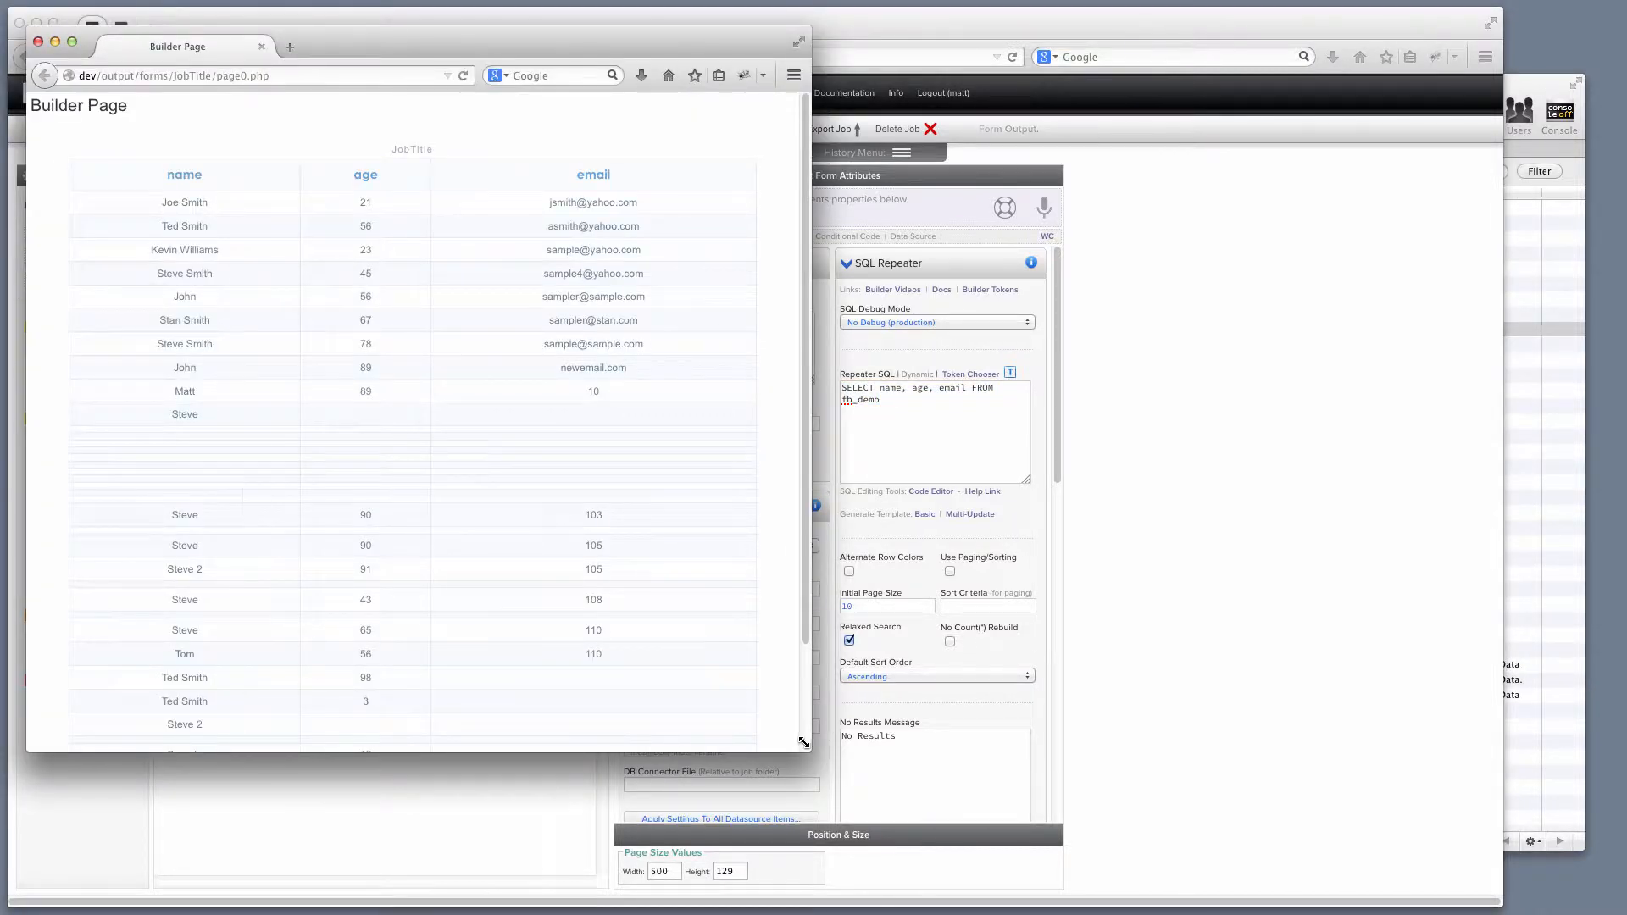
pyautogui.moveTo(803, 742); pyautogui.dragTo(1094, 827)
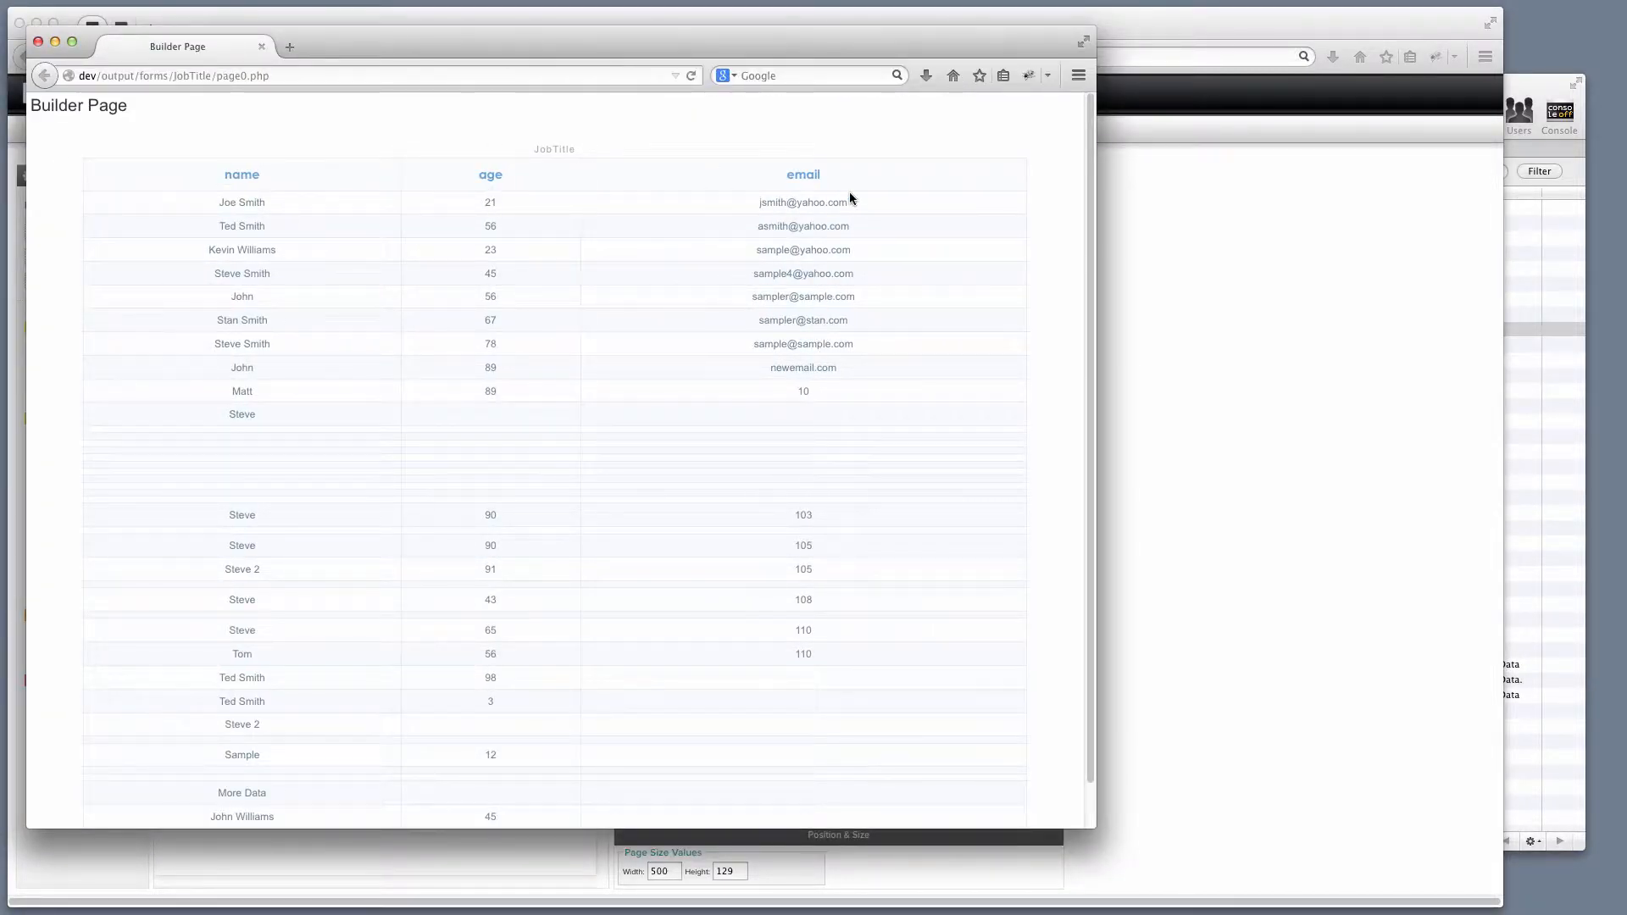
pyautogui.click(38, 42)
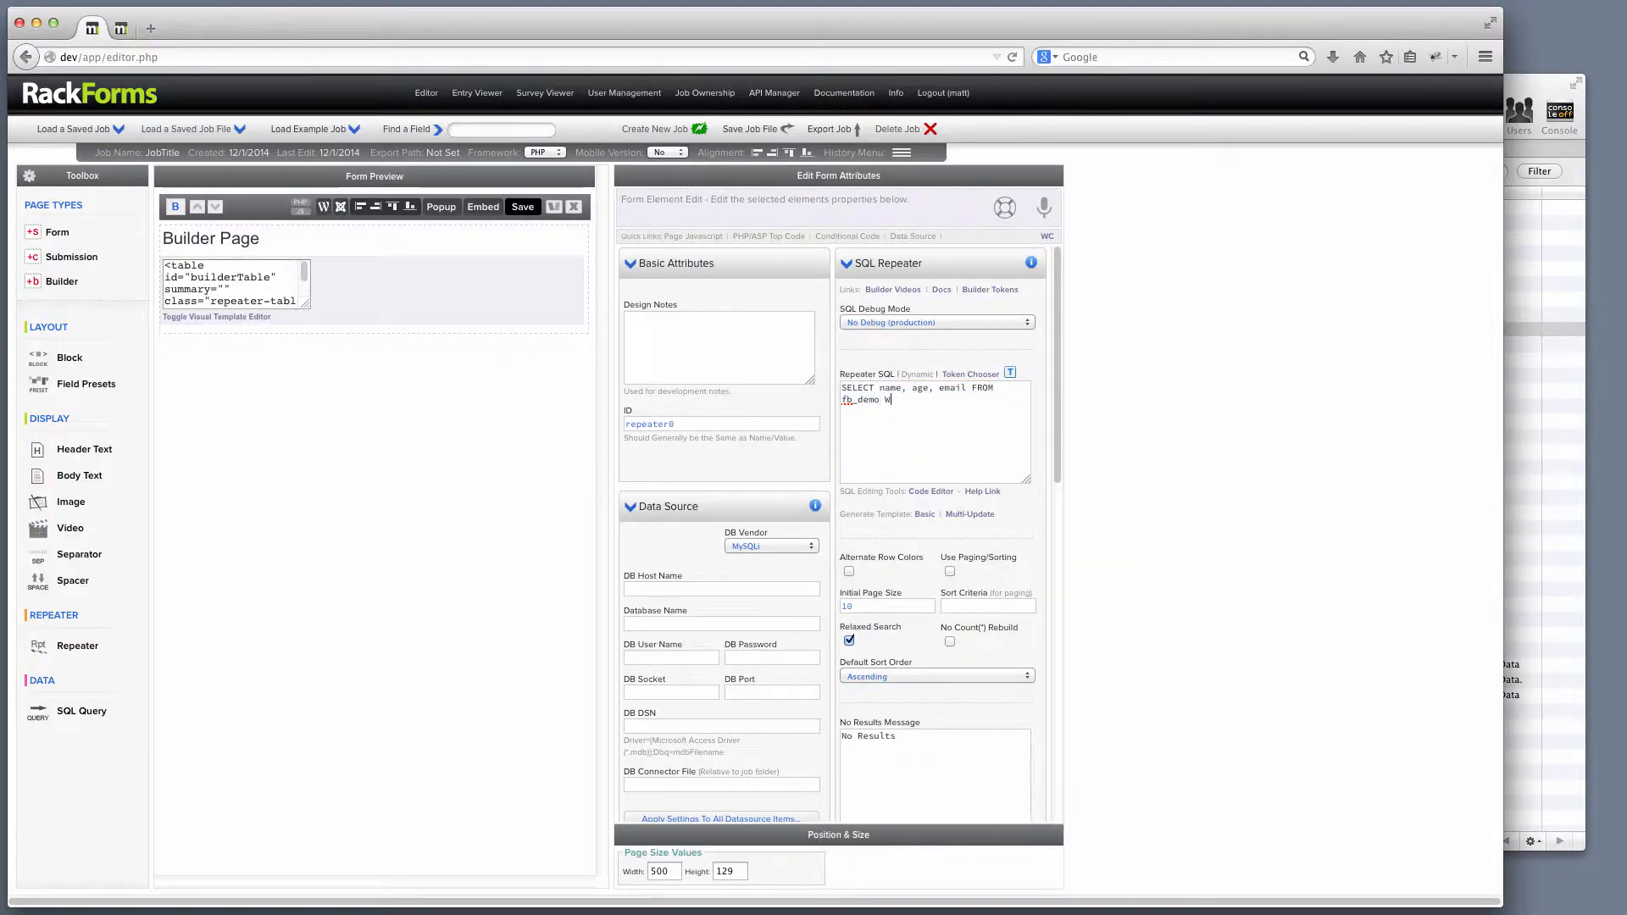
# Add WHERE name <> '' to the query, regenerate the basic template, and preview the filtered table.
pyautogui.write('>')
pyautogui.click(925, 515)
pyautogui.click(974, 412)
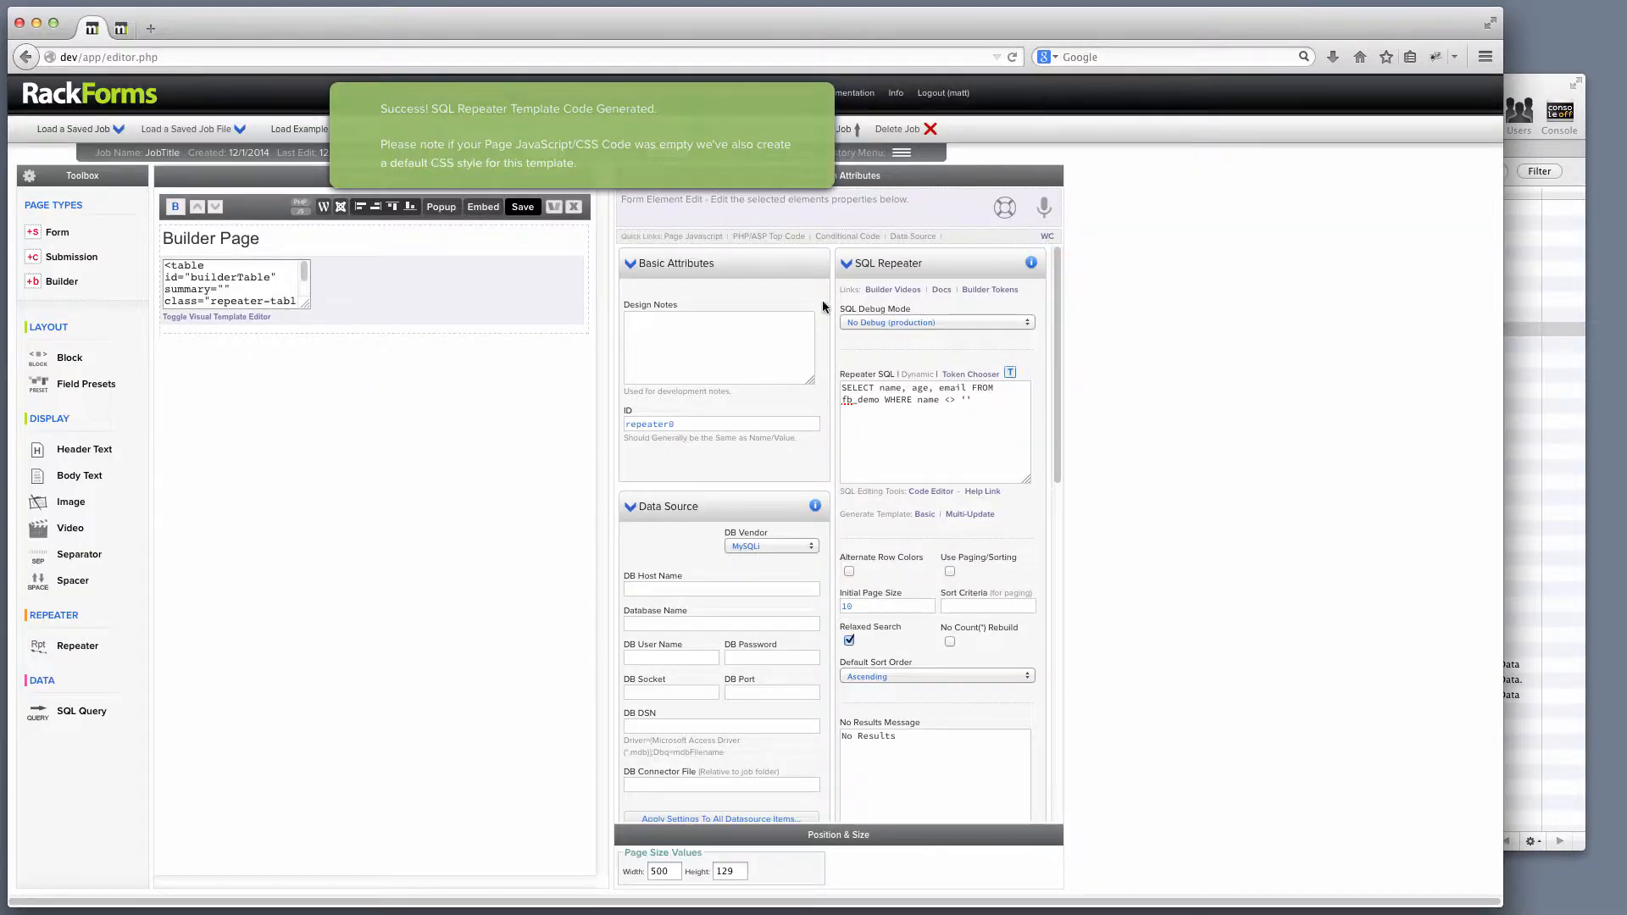
pyautogui.click(538, 213)
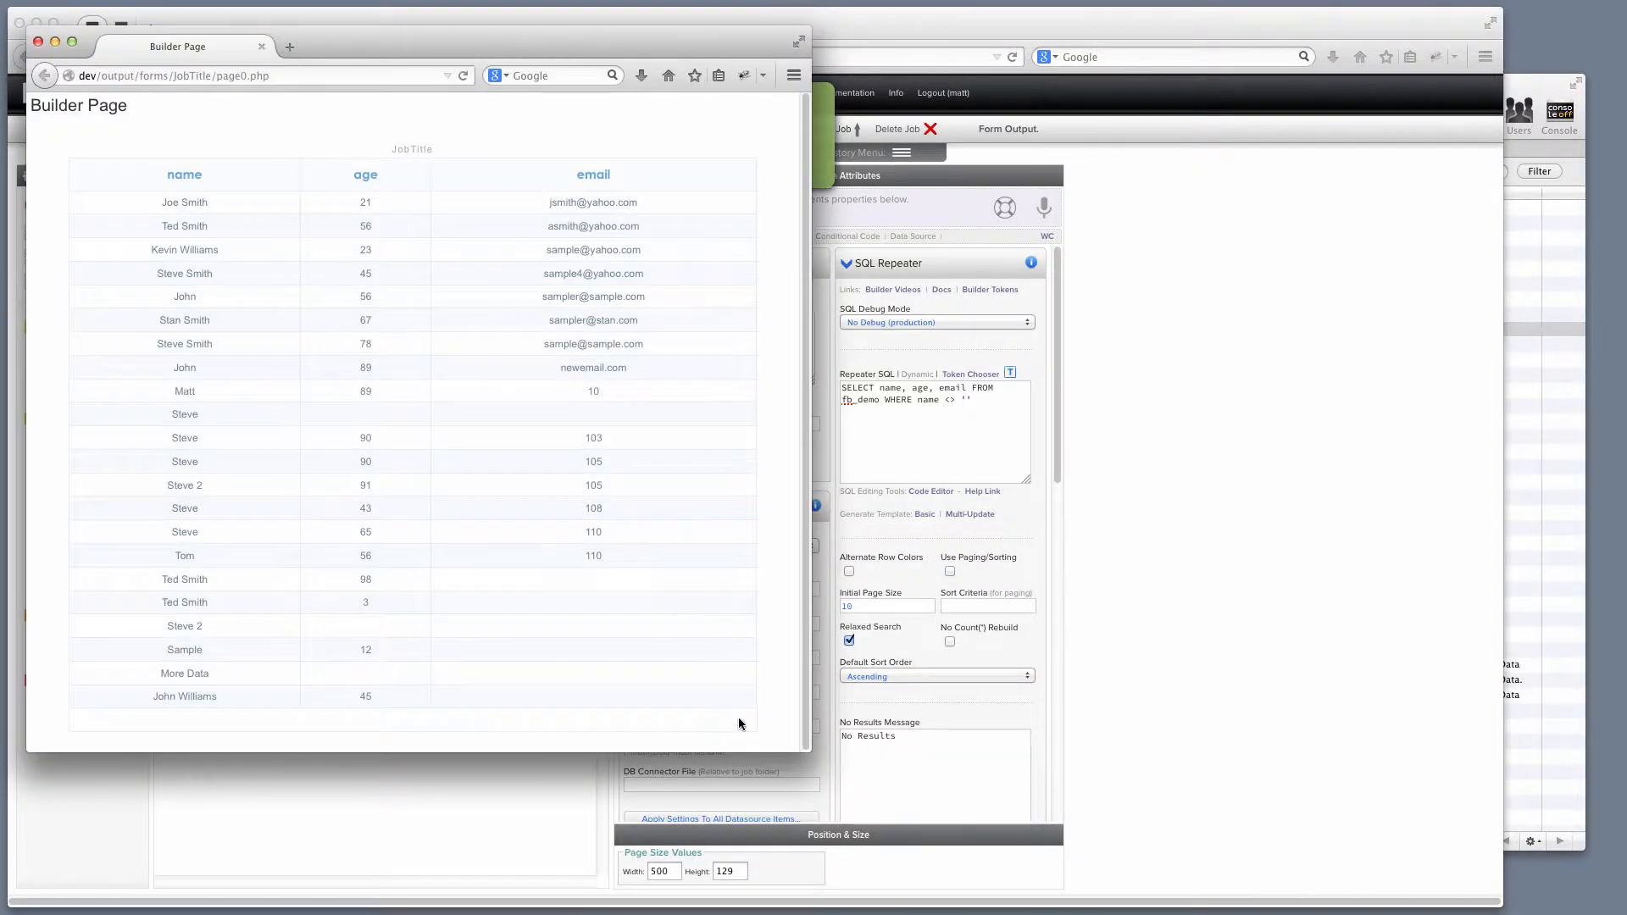
pyautogui.moveTo(806, 749); pyautogui.dragTo(930, 831)
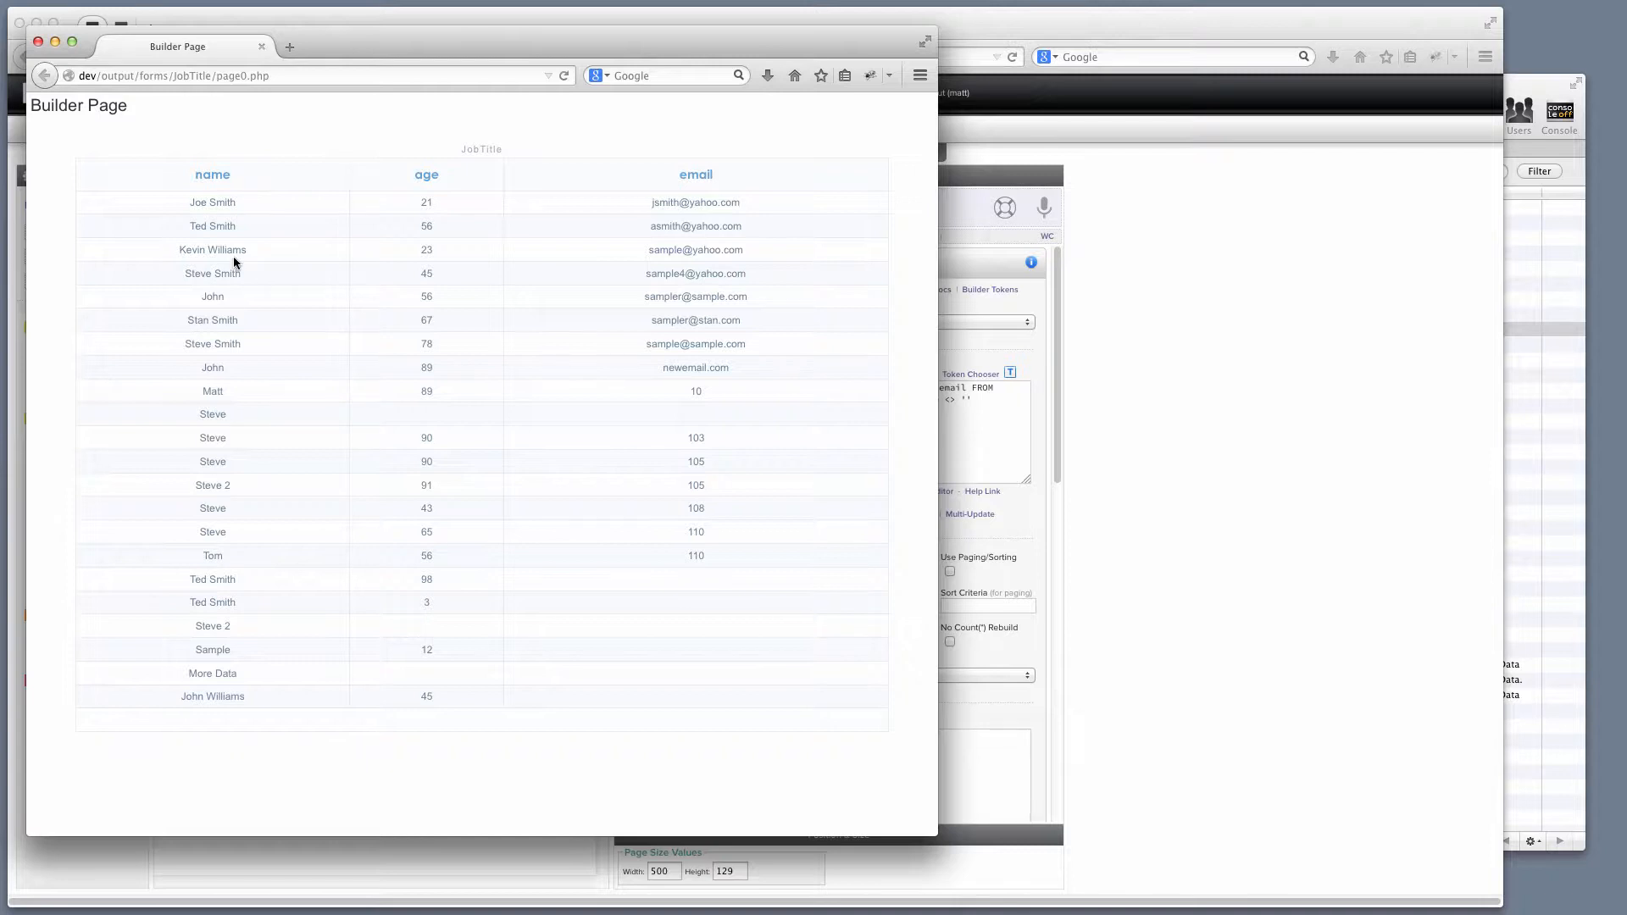
pyautogui.click(38, 40)
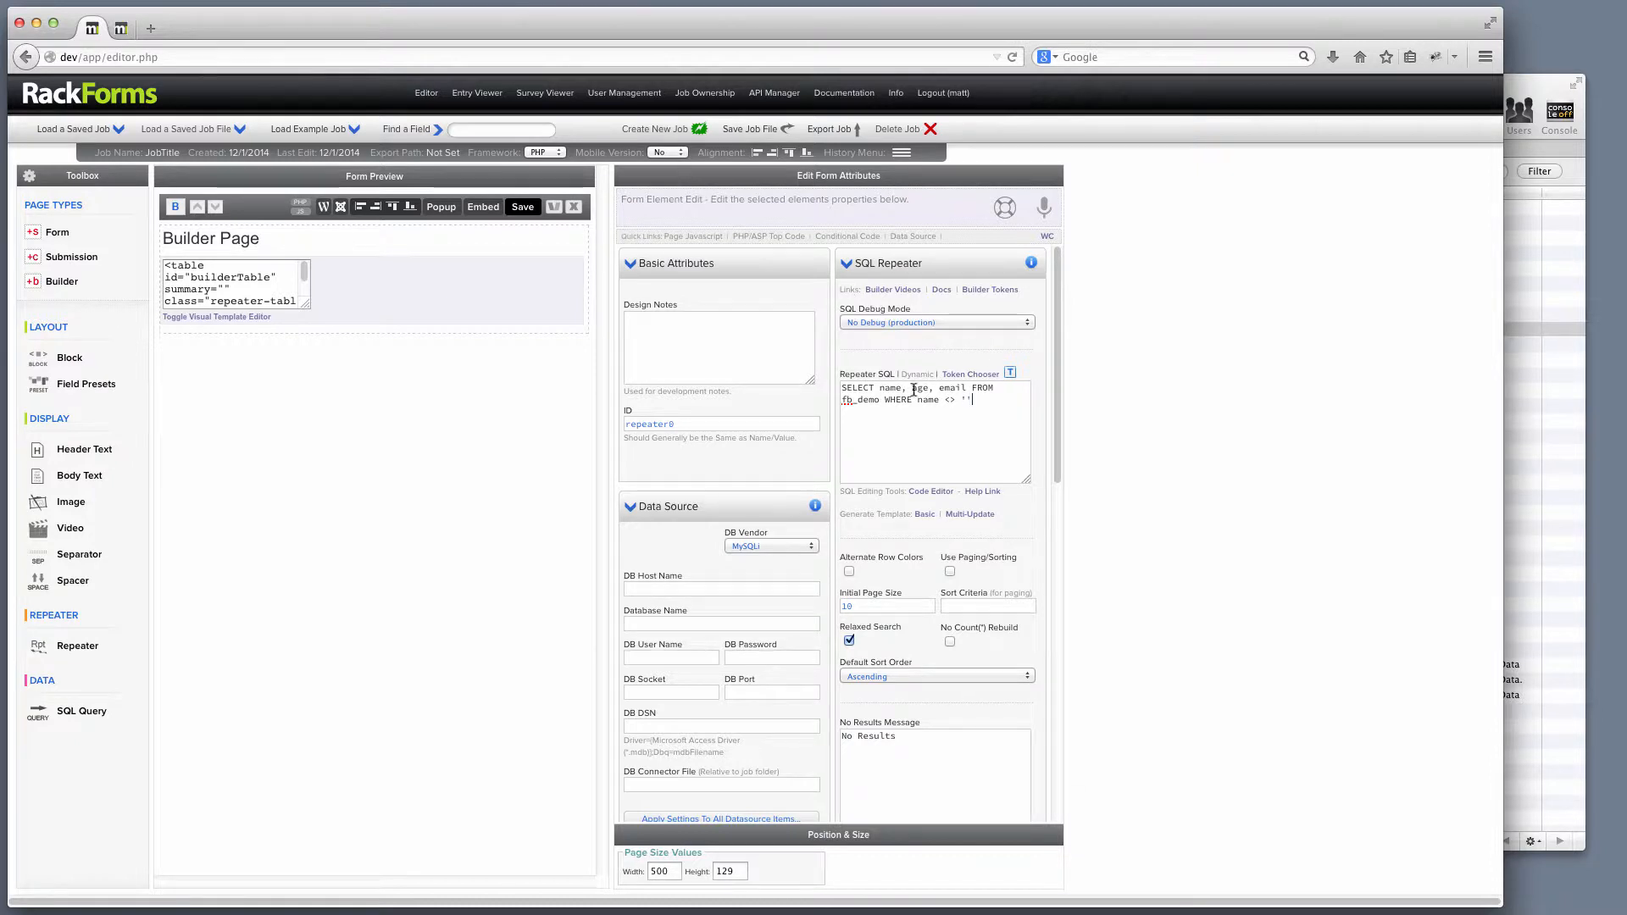
# Save and preview the page, noting the lowercase name, age and email headers.
pyautogui.moveTo(972, 400); pyautogui.dragTo(758, 353)
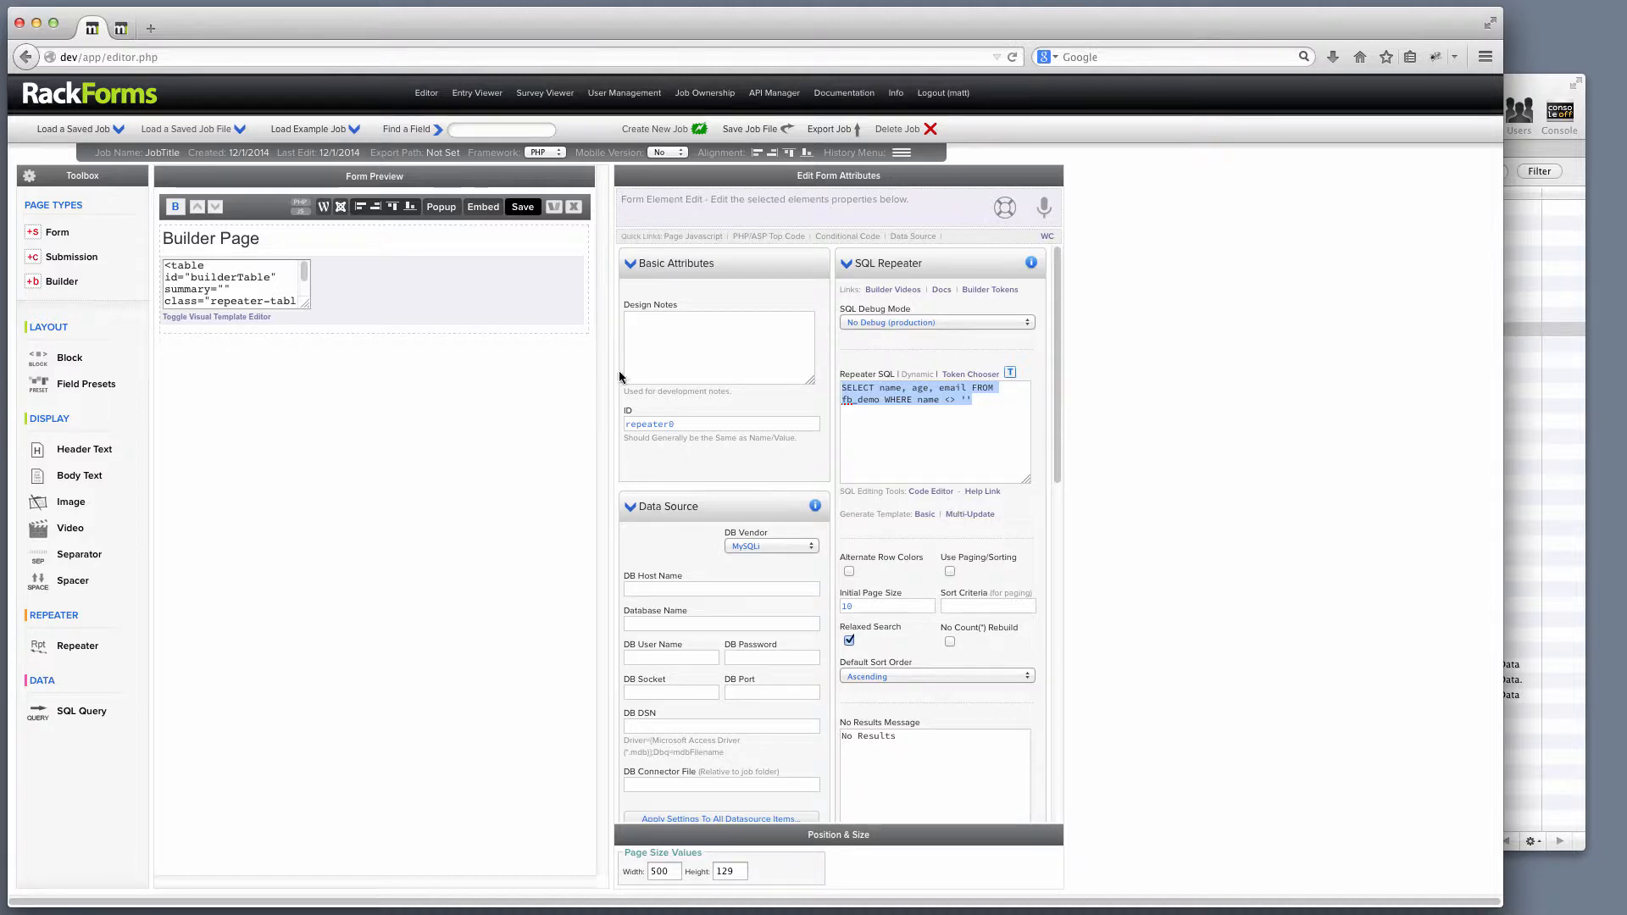
pyautogui.click(522, 207)
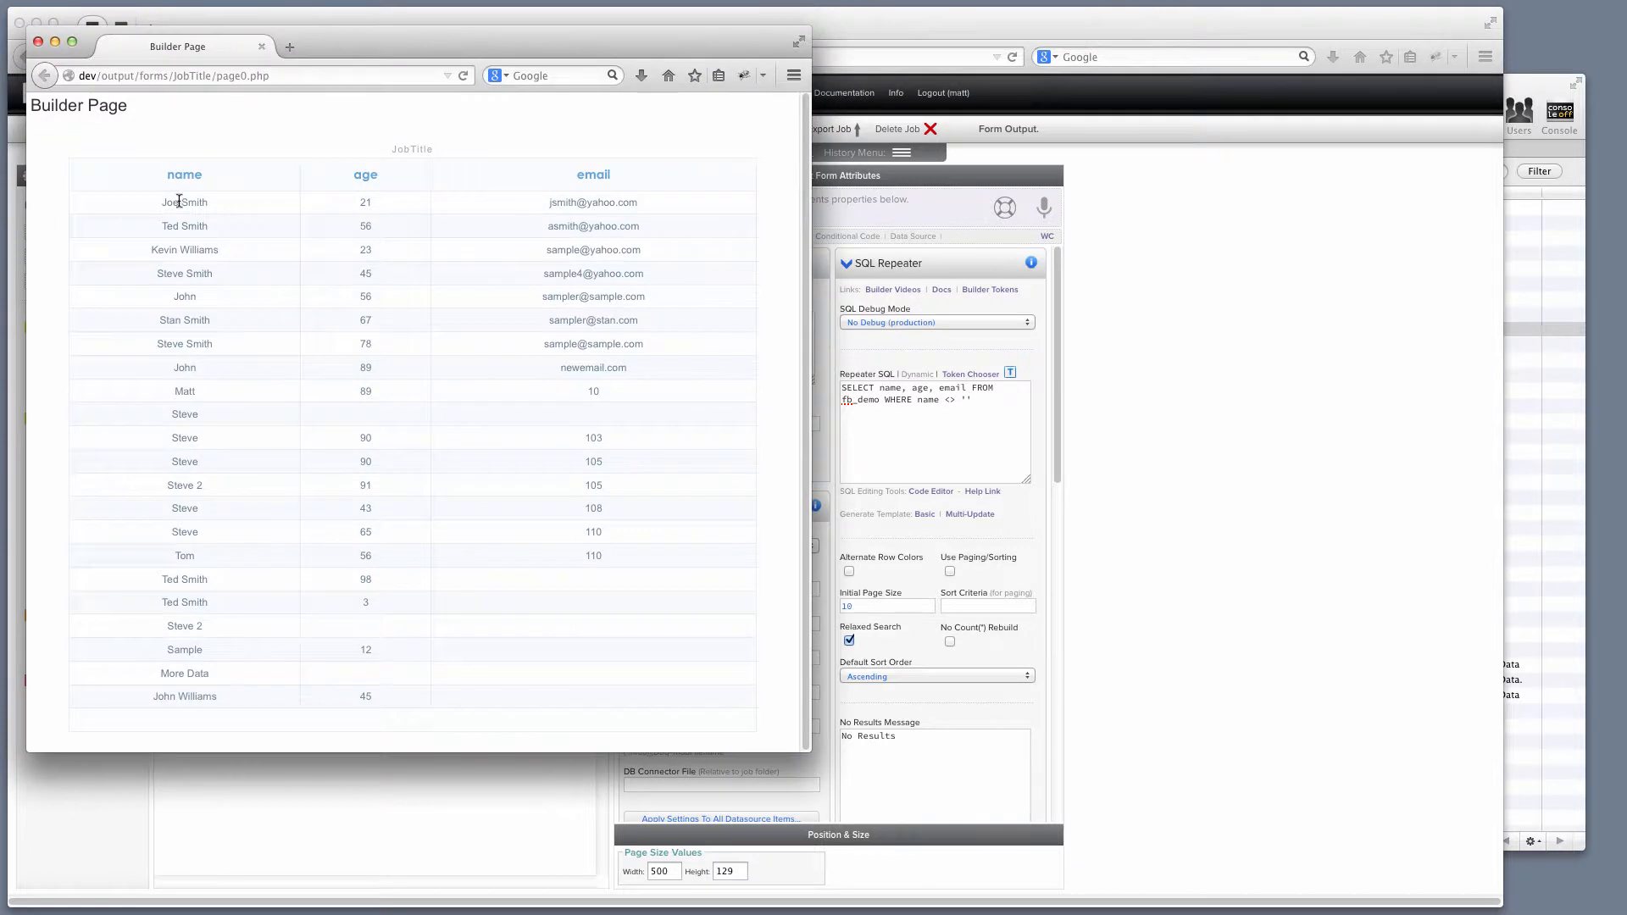
pyautogui.moveTo(174, 178); pyautogui.dragTo(169, 179)
pyautogui.moveTo(363, 179); pyautogui.dragTo(349, 174)
pyautogui.moveTo(581, 178); pyautogui.dragTo(578, 185)
pyautogui.click(38, 40)
# Retype the headers as Name, Age and Email in the visual editor, then save and preview.
pyautogui.click(219, 320)
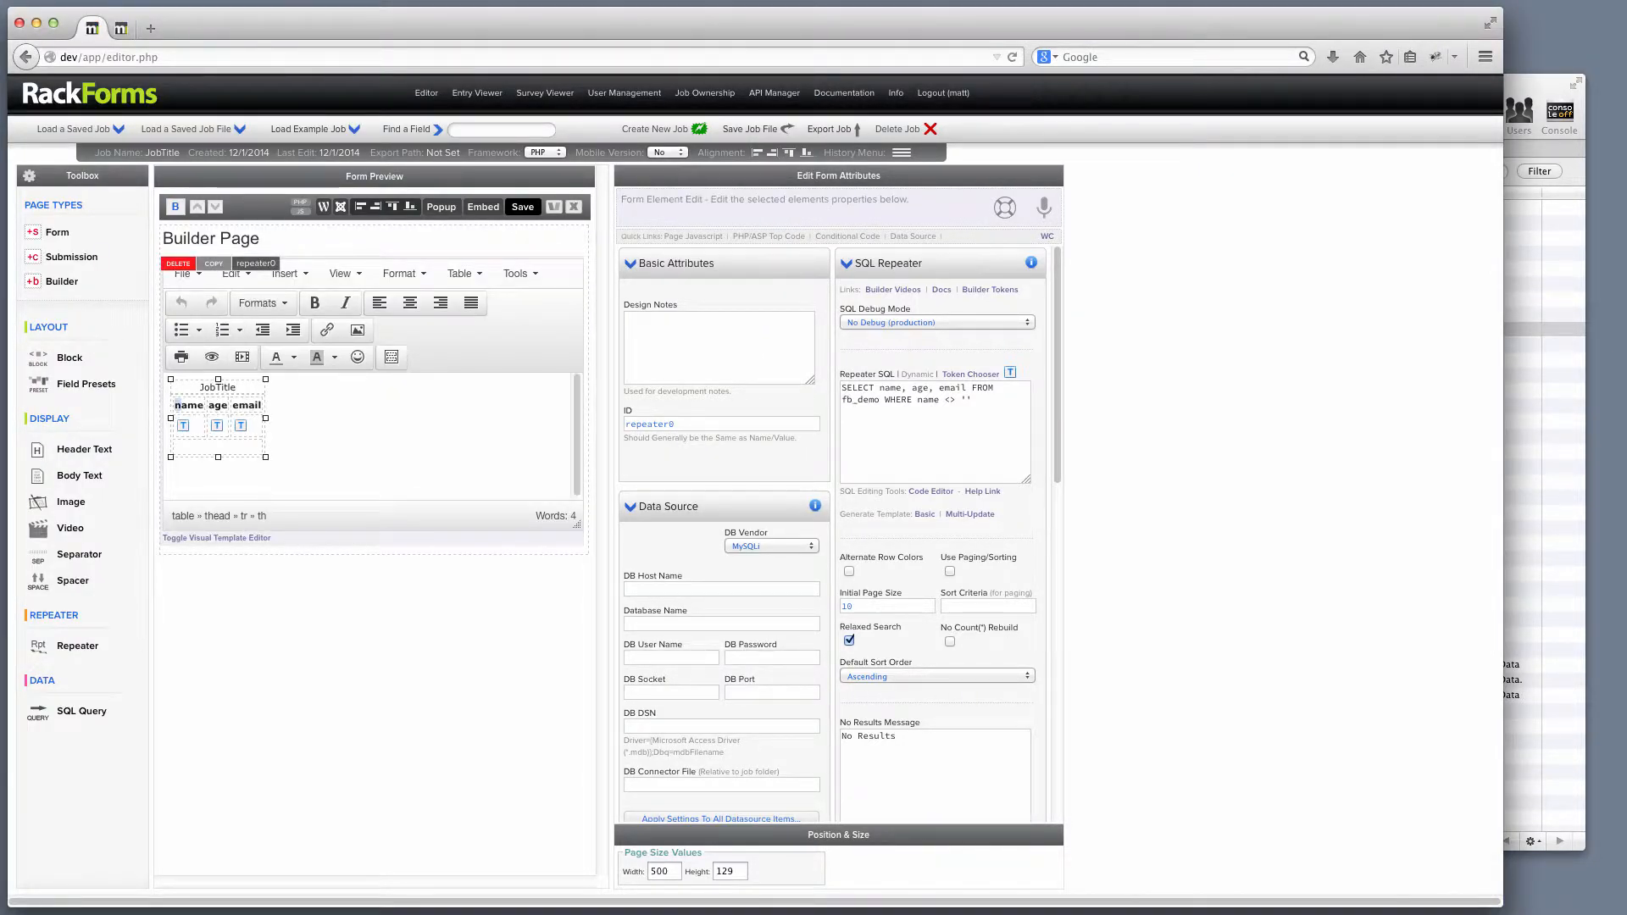
pyautogui.write('Na')
pyautogui.press('BackSpace')
pyautogui.press('BackSpace')
pyautogui.write('Name ')
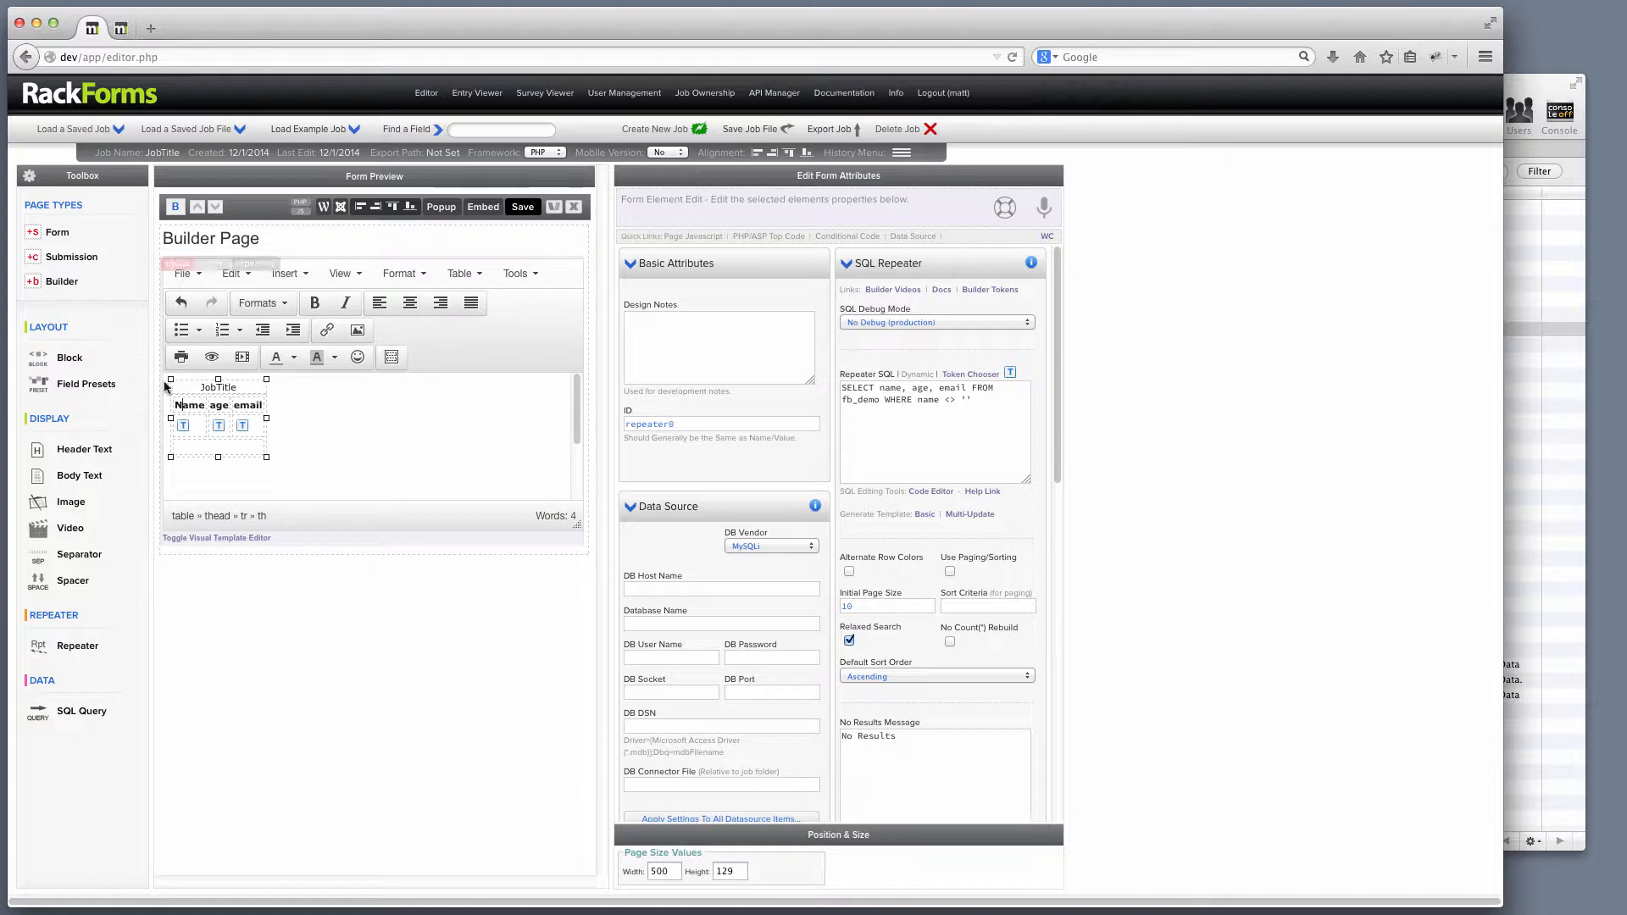
pyautogui.write('A')
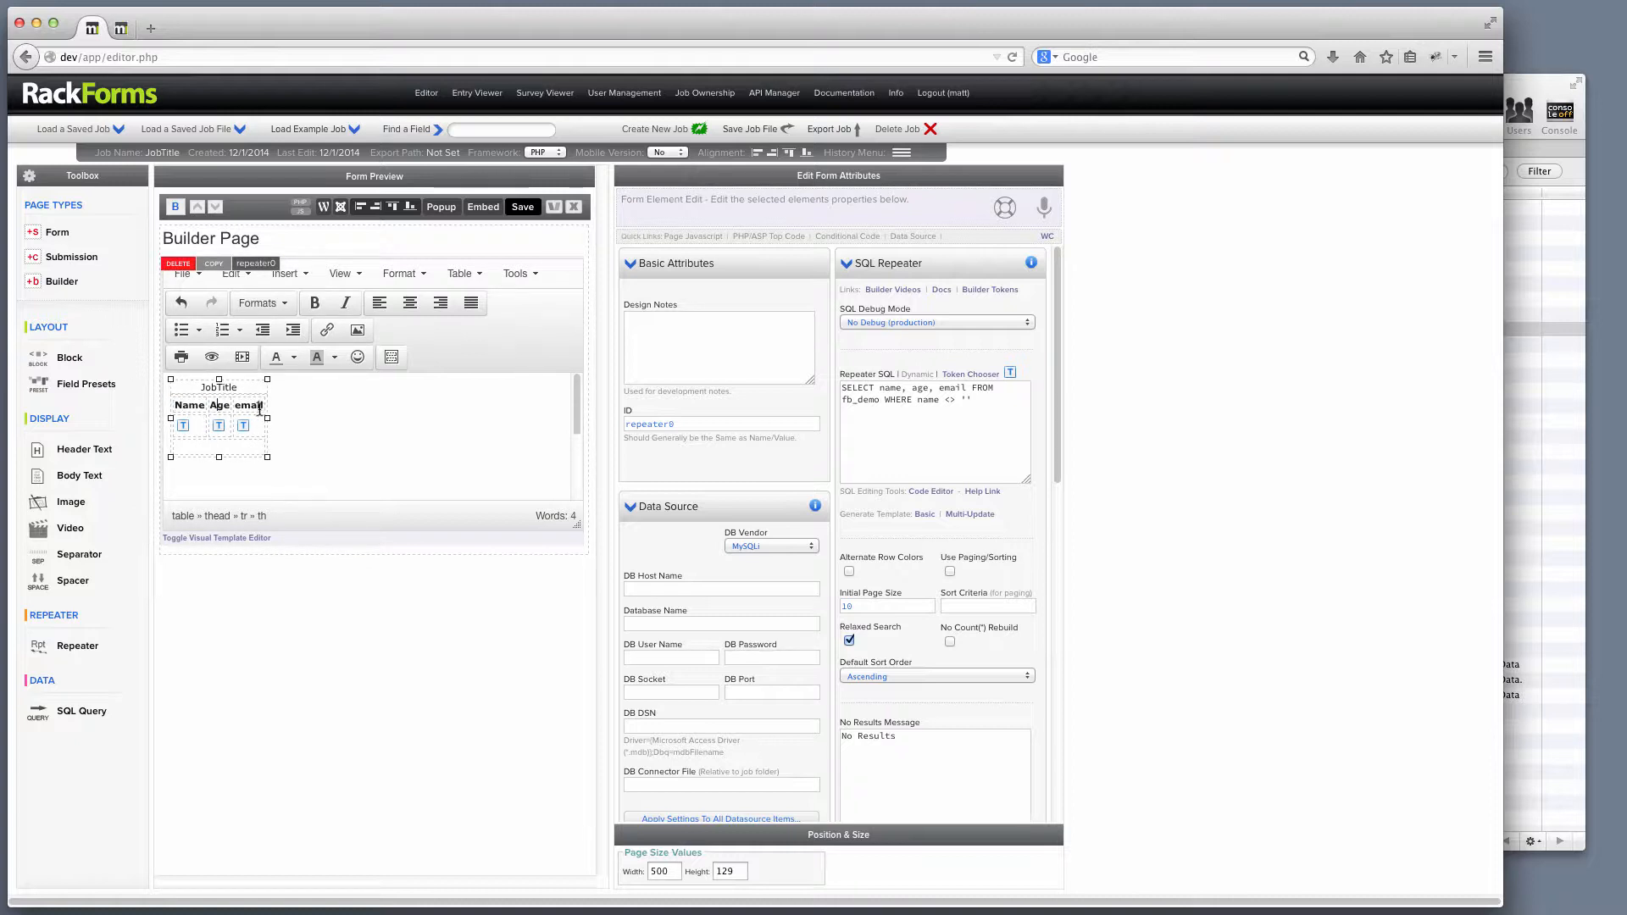
pyautogui.click(522, 208)
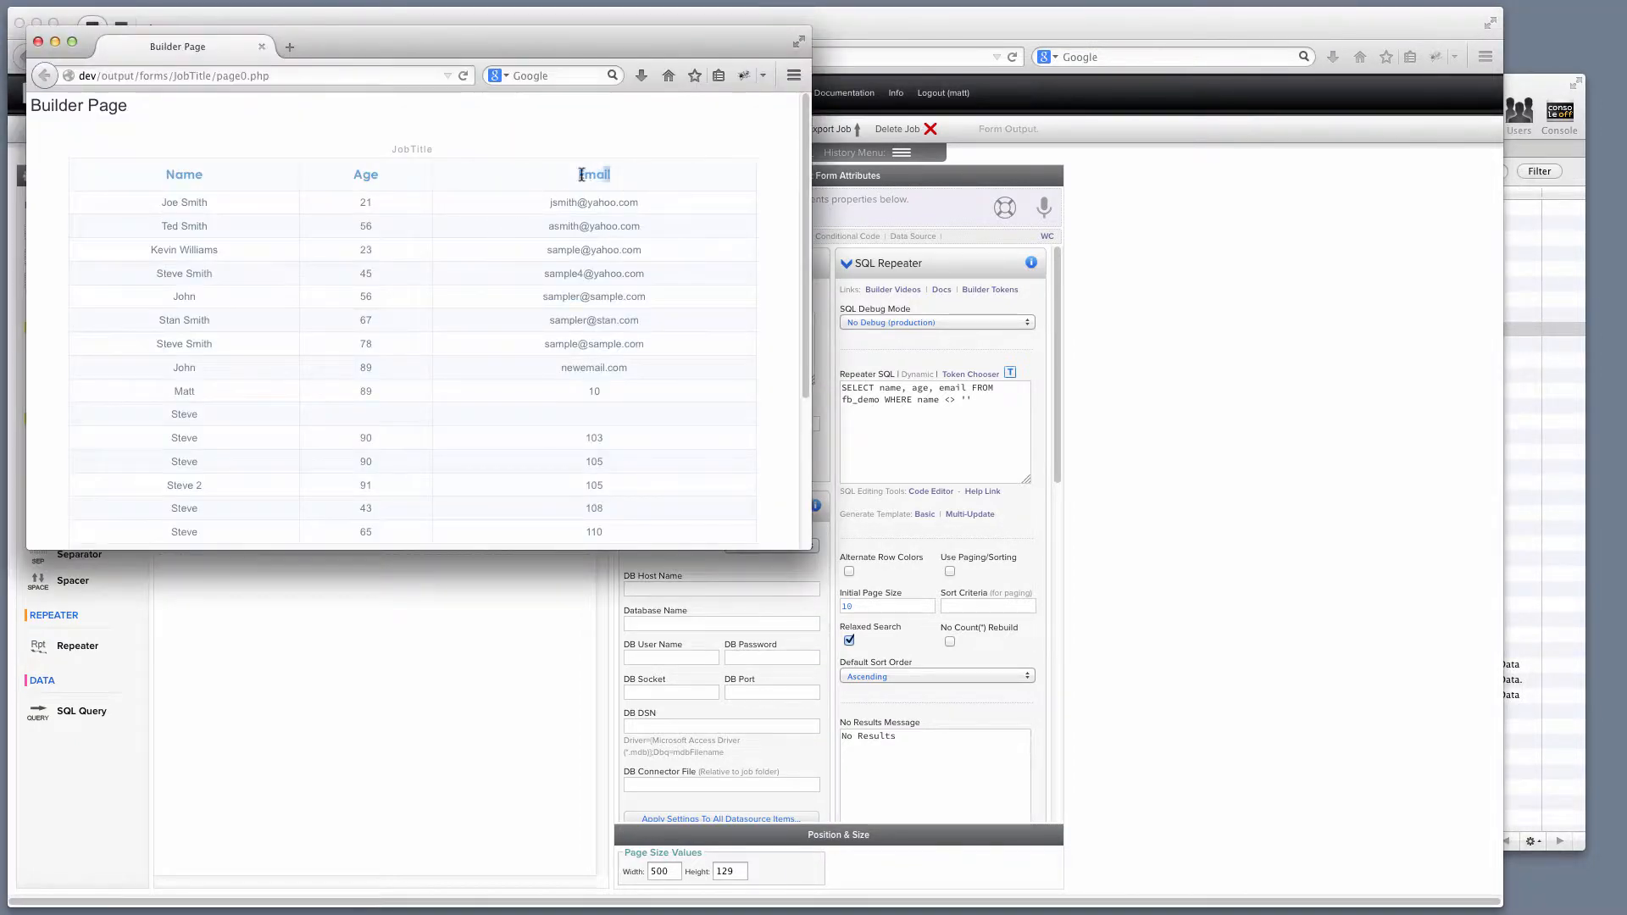
pyautogui.doubleClick(584, 174)
pyautogui.moveTo(364, 176); pyautogui.dragTo(354, 176)
pyautogui.click(38, 41)
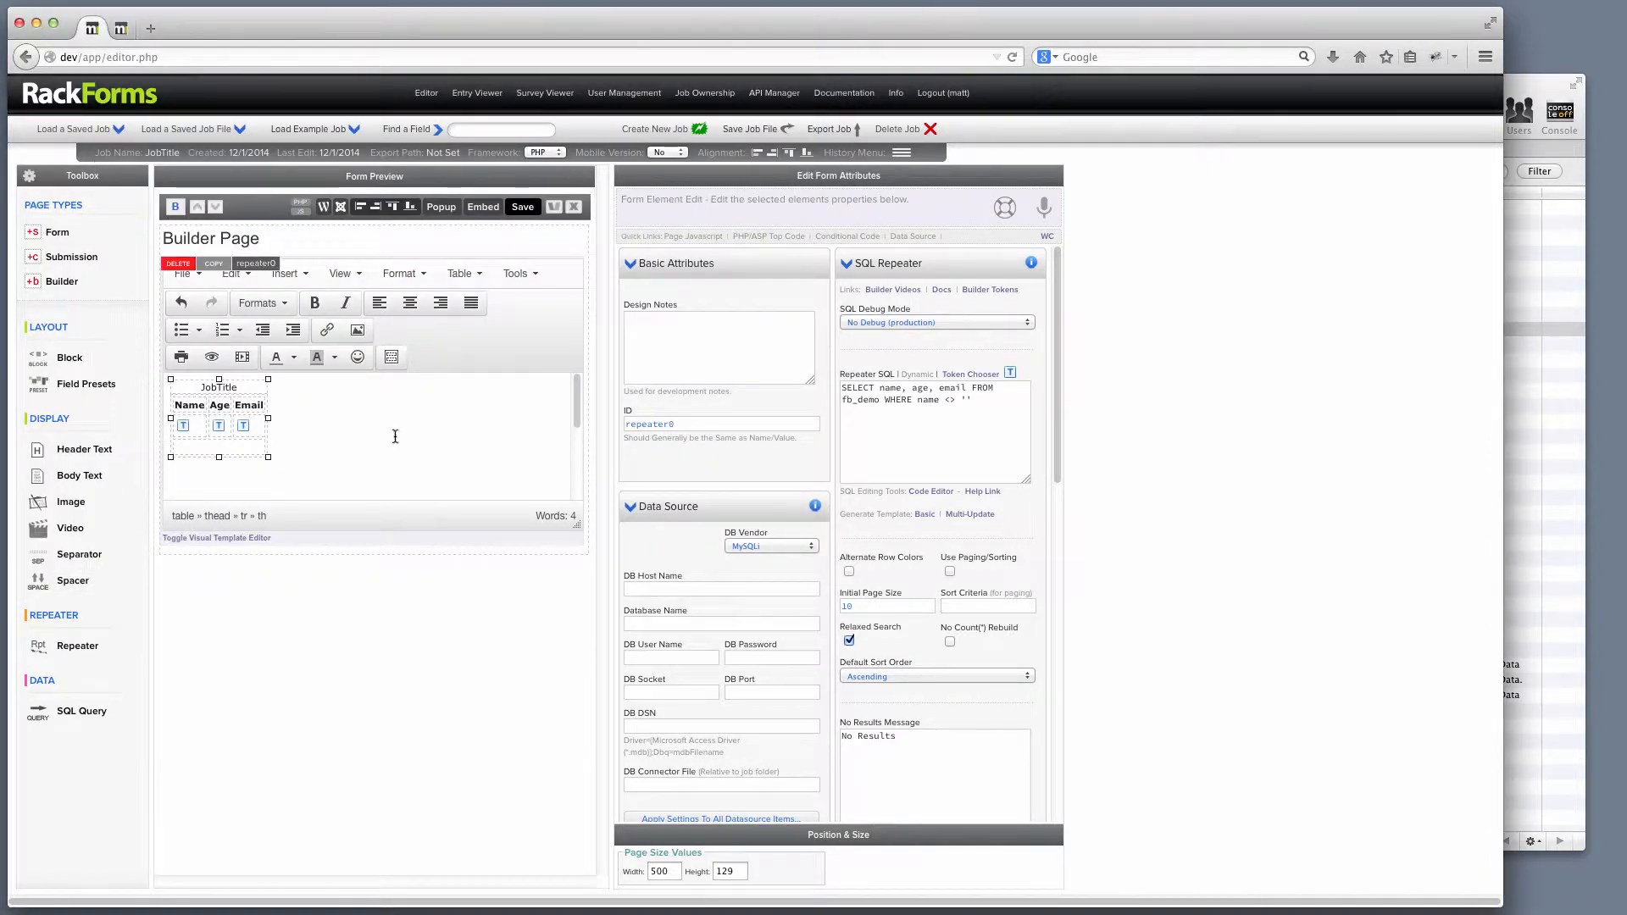
pyautogui.click(520, 280)
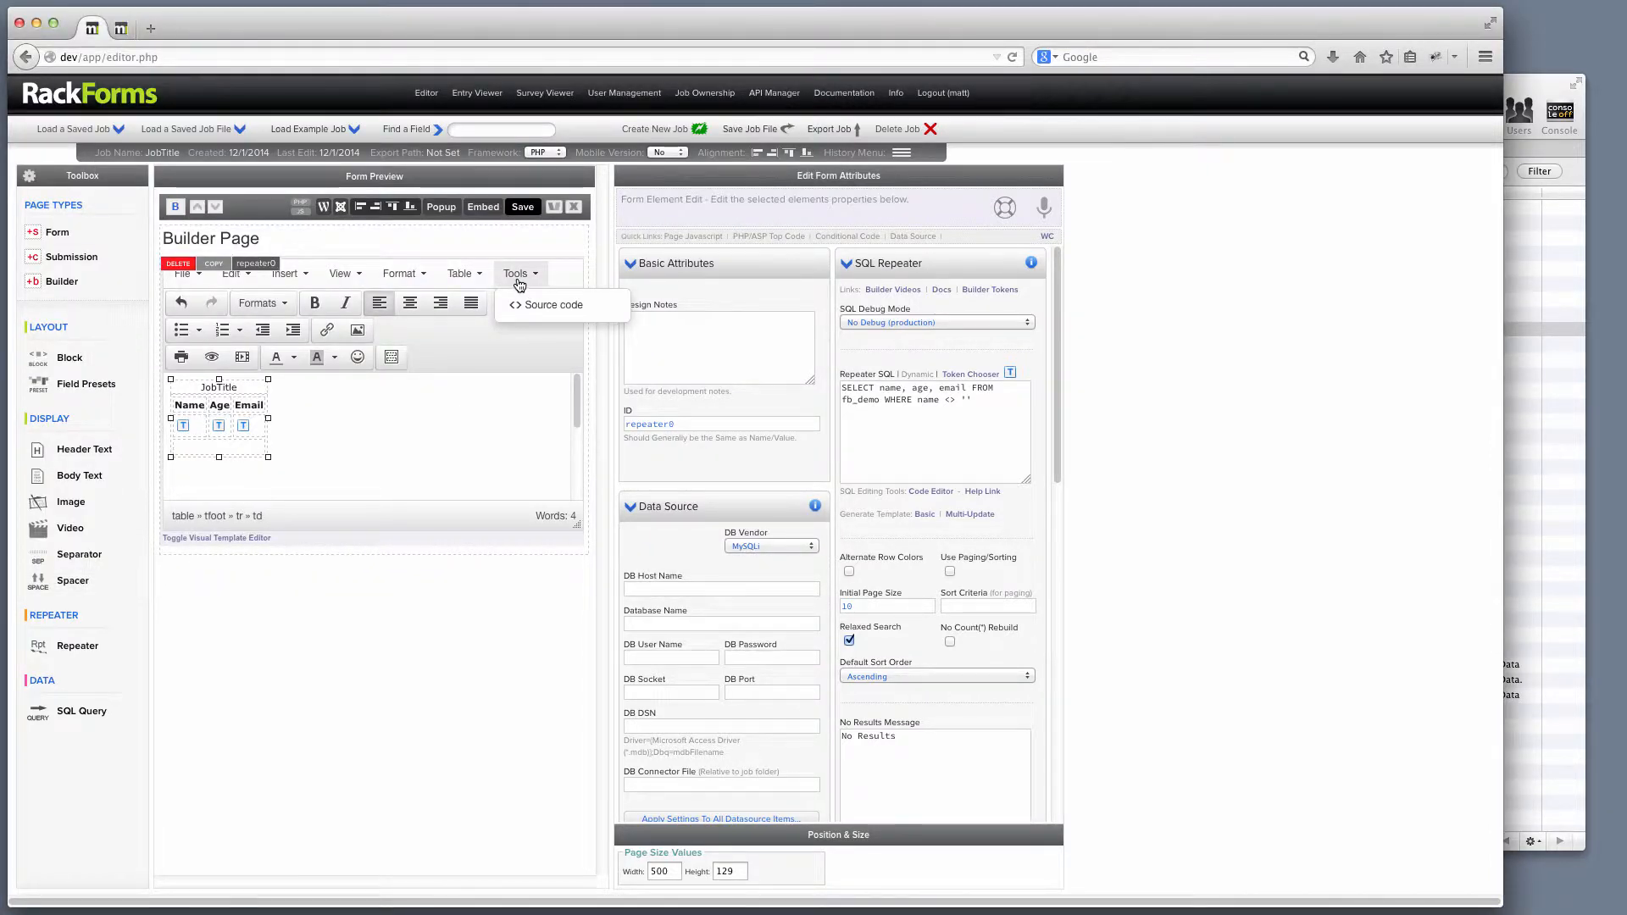
# Delete the repeater template's entire HTML source, removing the old table.
pyautogui.click(570, 314)
pyautogui.press('super+a')
pyautogui.press('BackSpace')
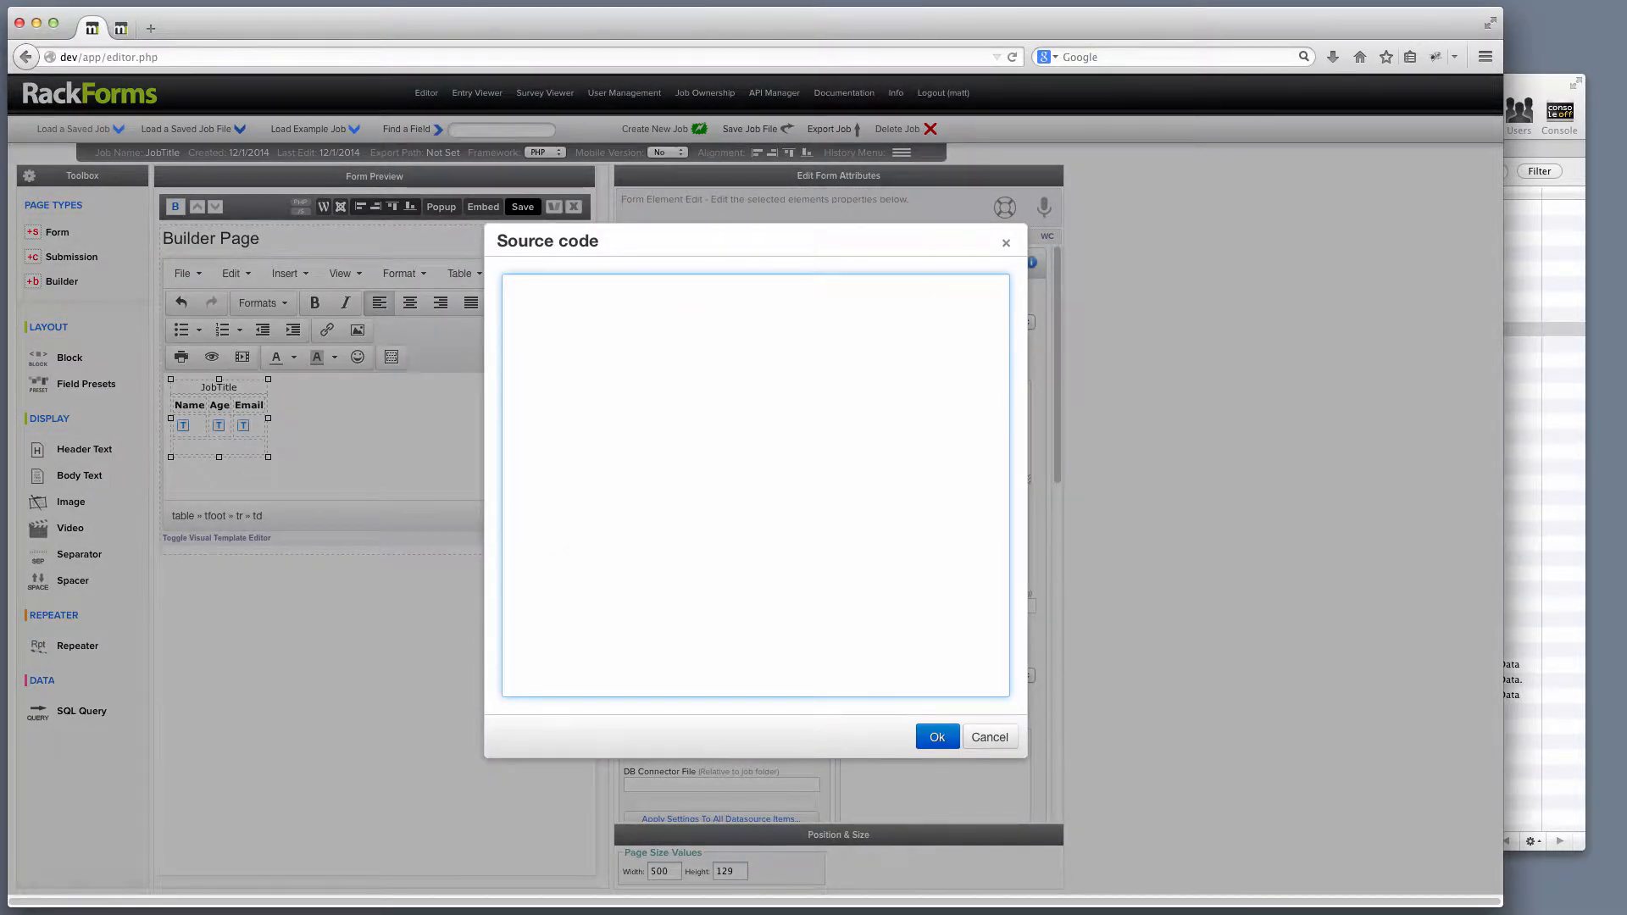
pyautogui.click(937, 738)
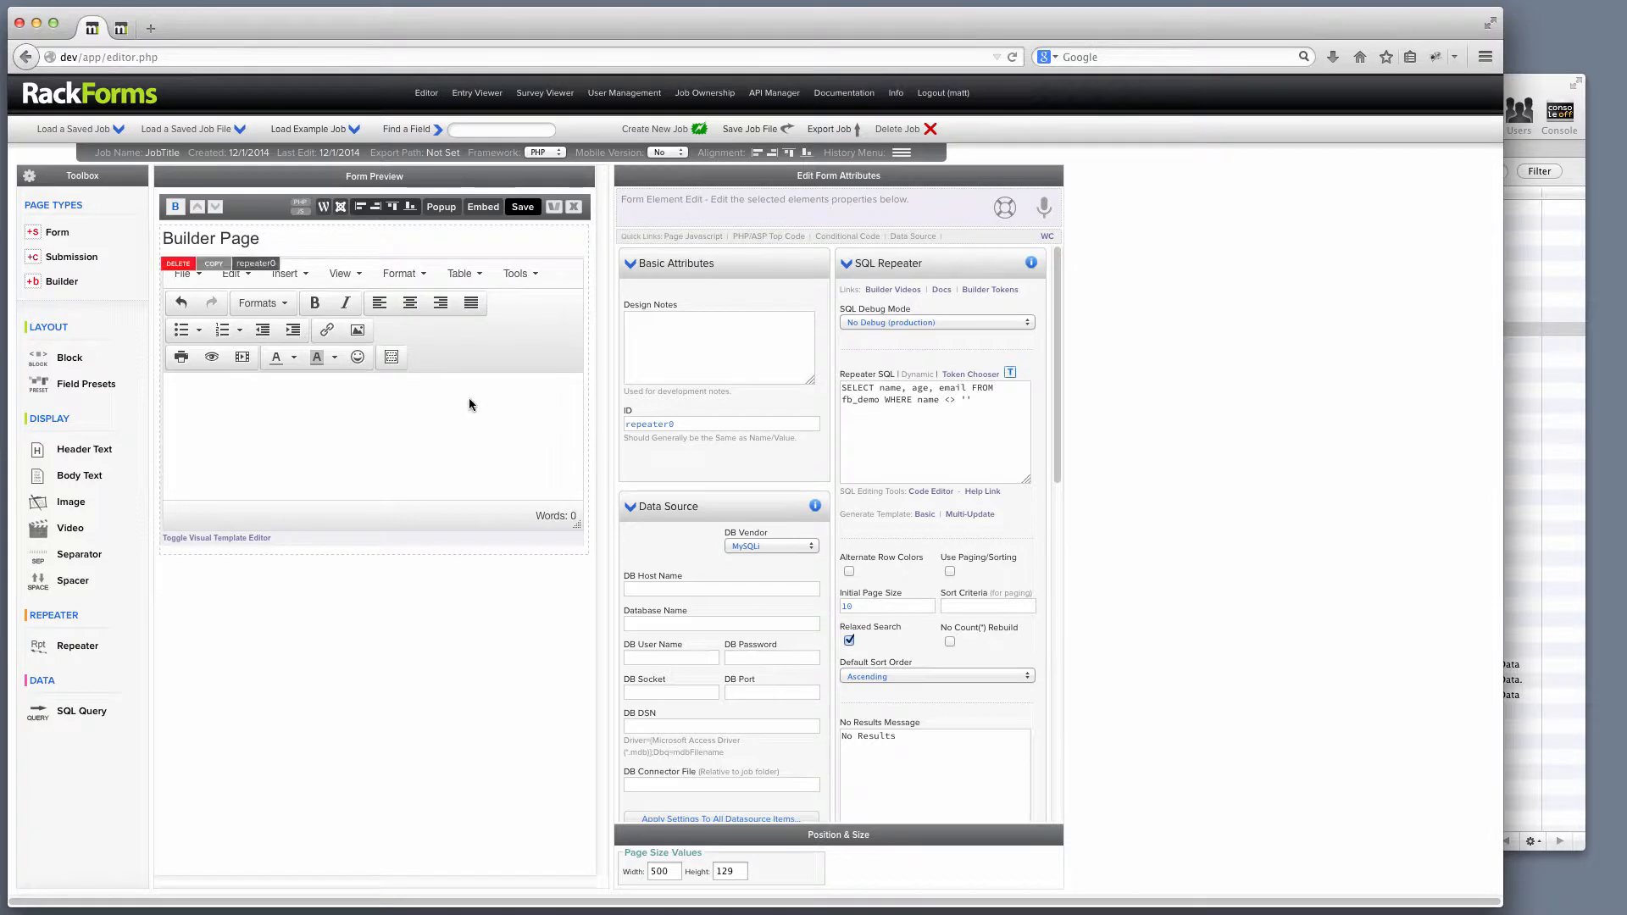
# Insert the 'Repeater - 3 Column Table' template into the repeater.
pyautogui.click(389, 361)
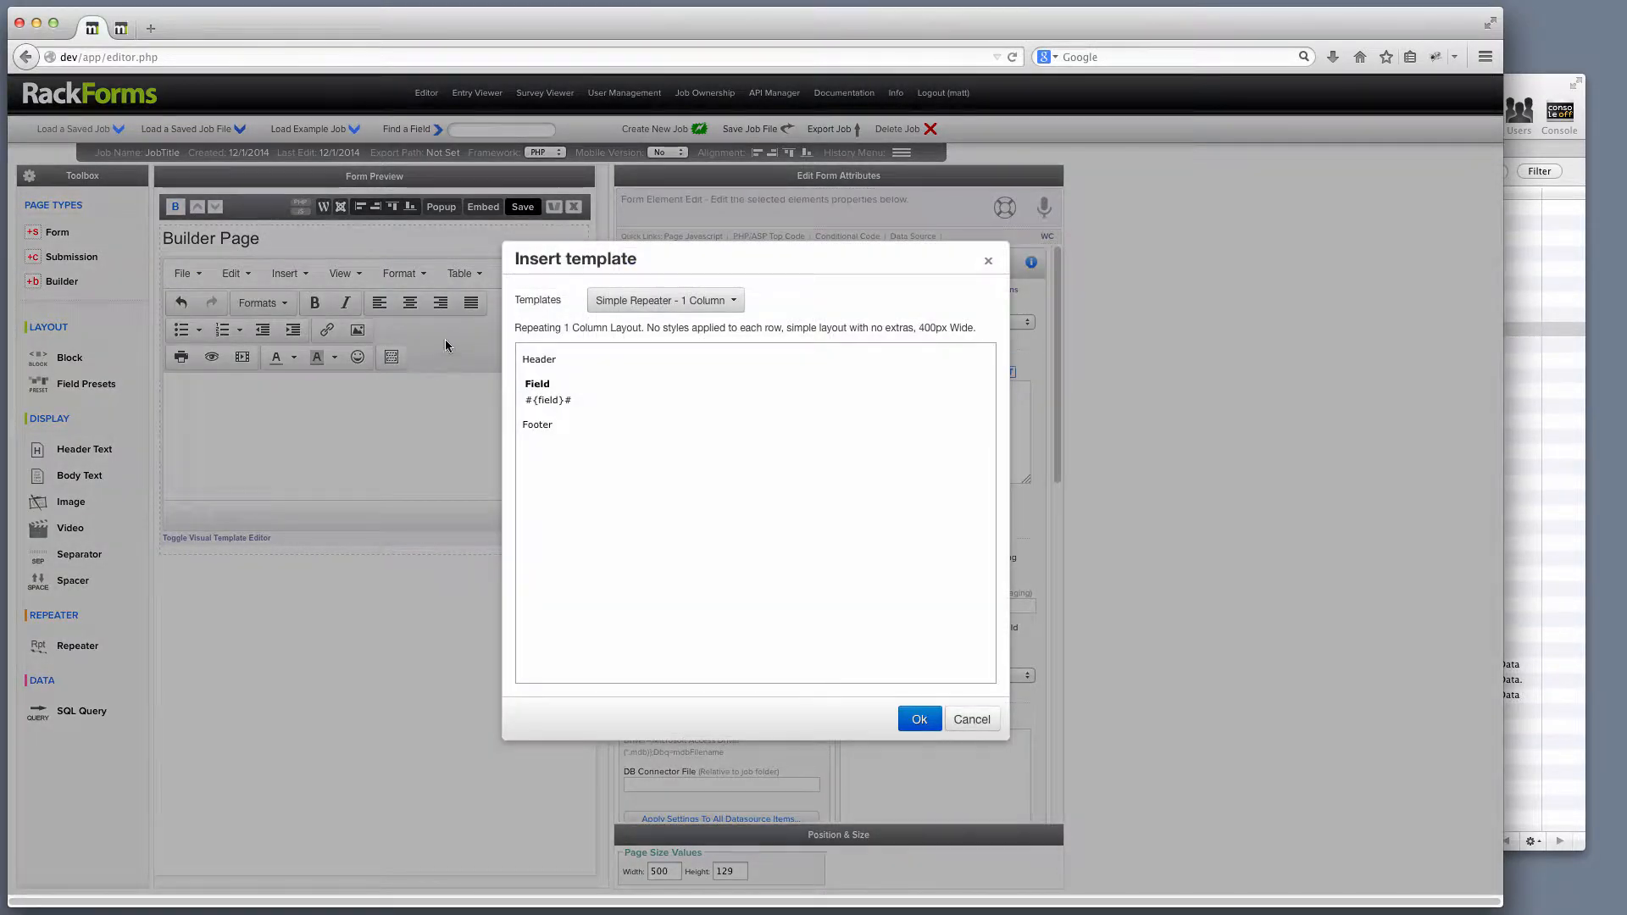
pyautogui.moveTo(513, 300); pyautogui.dragTo(561, 300)
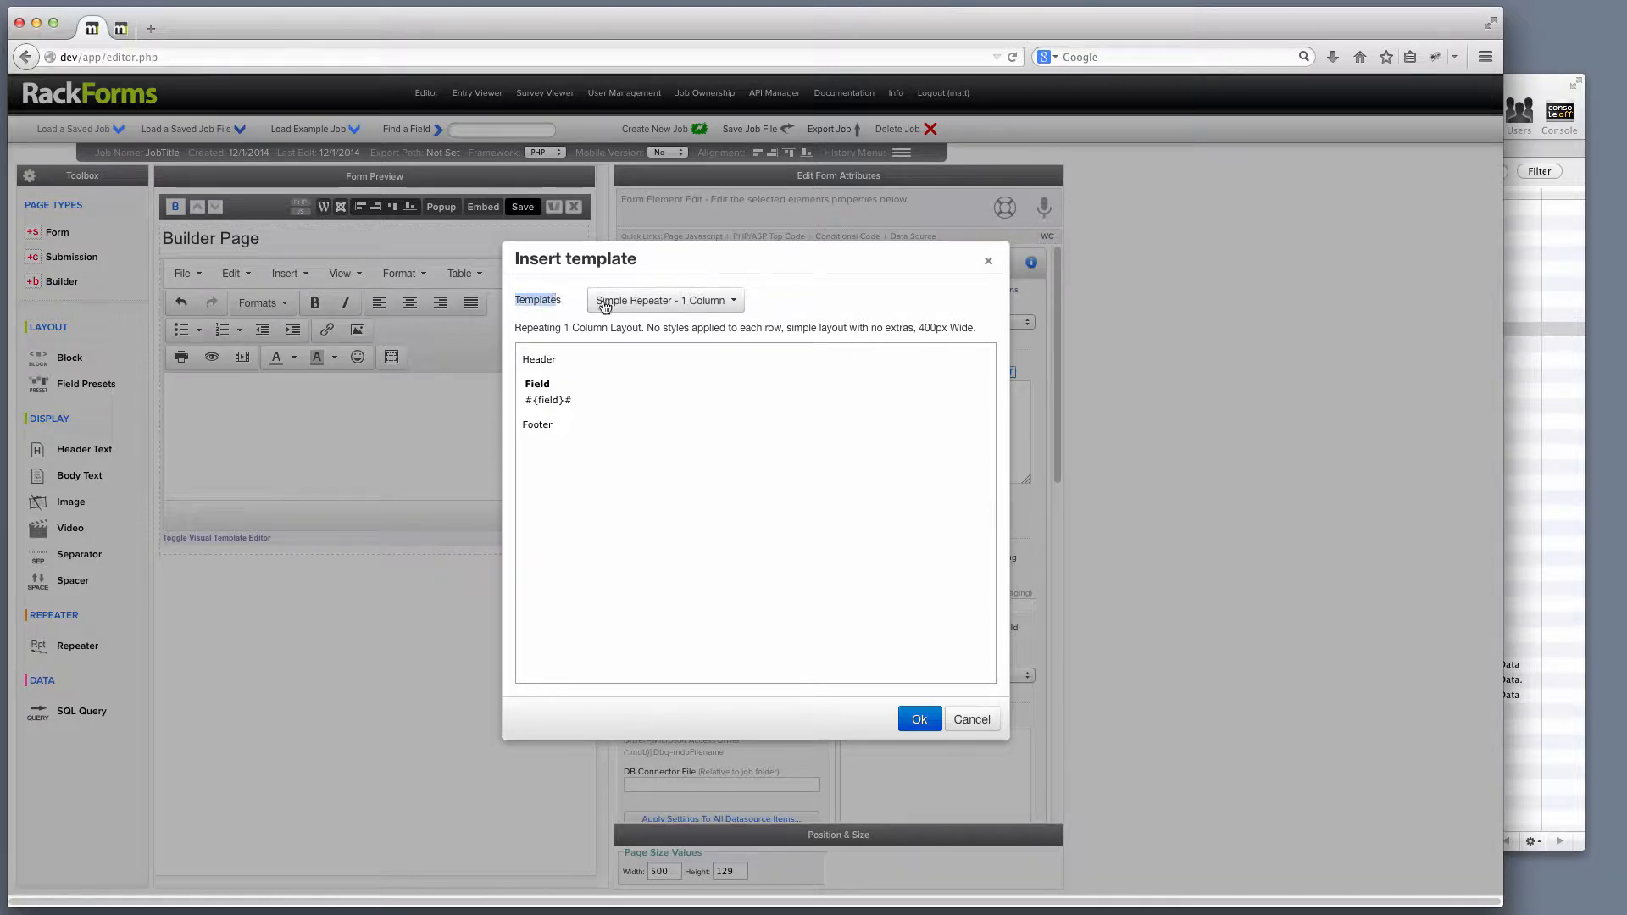
pyautogui.click(721, 302)
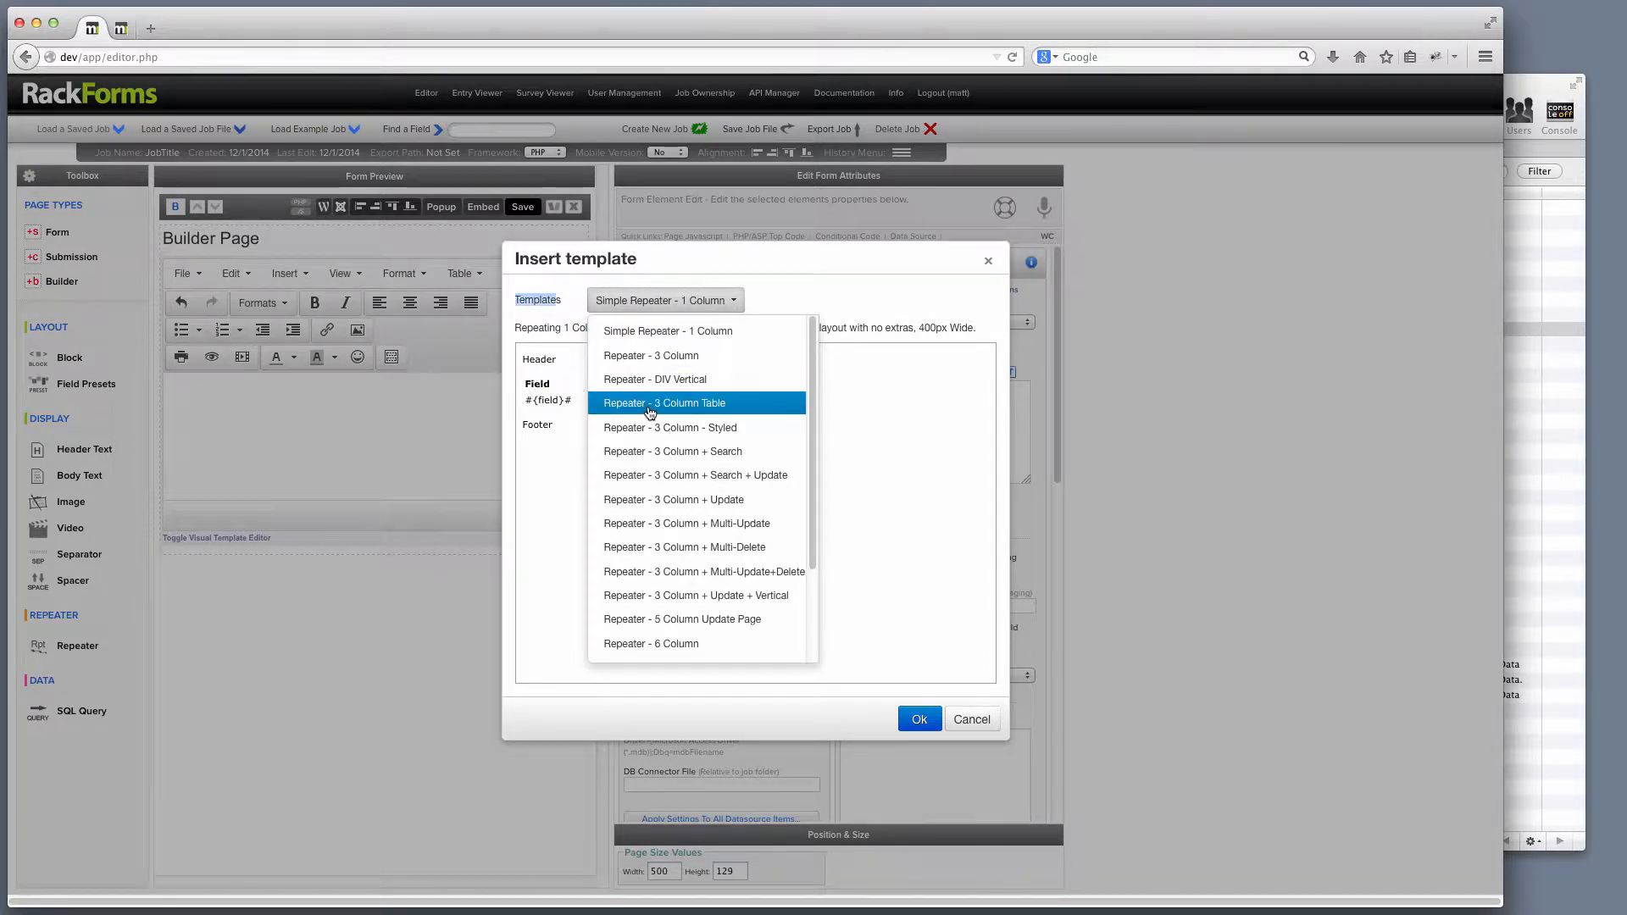
pyautogui.click(702, 405)
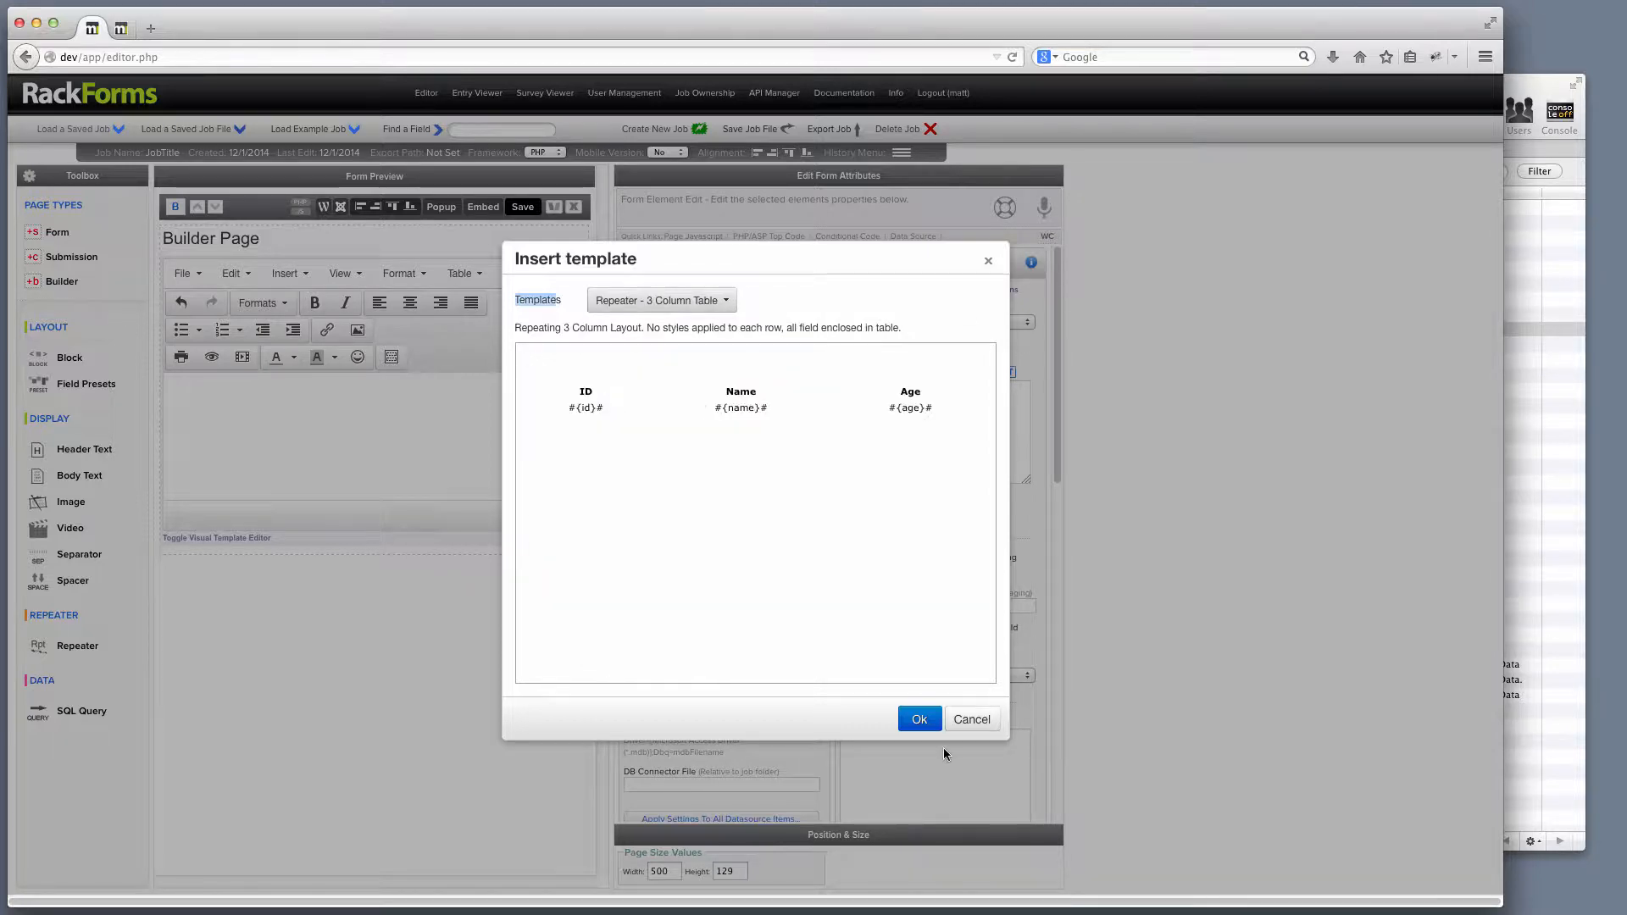
pyautogui.click(921, 719)
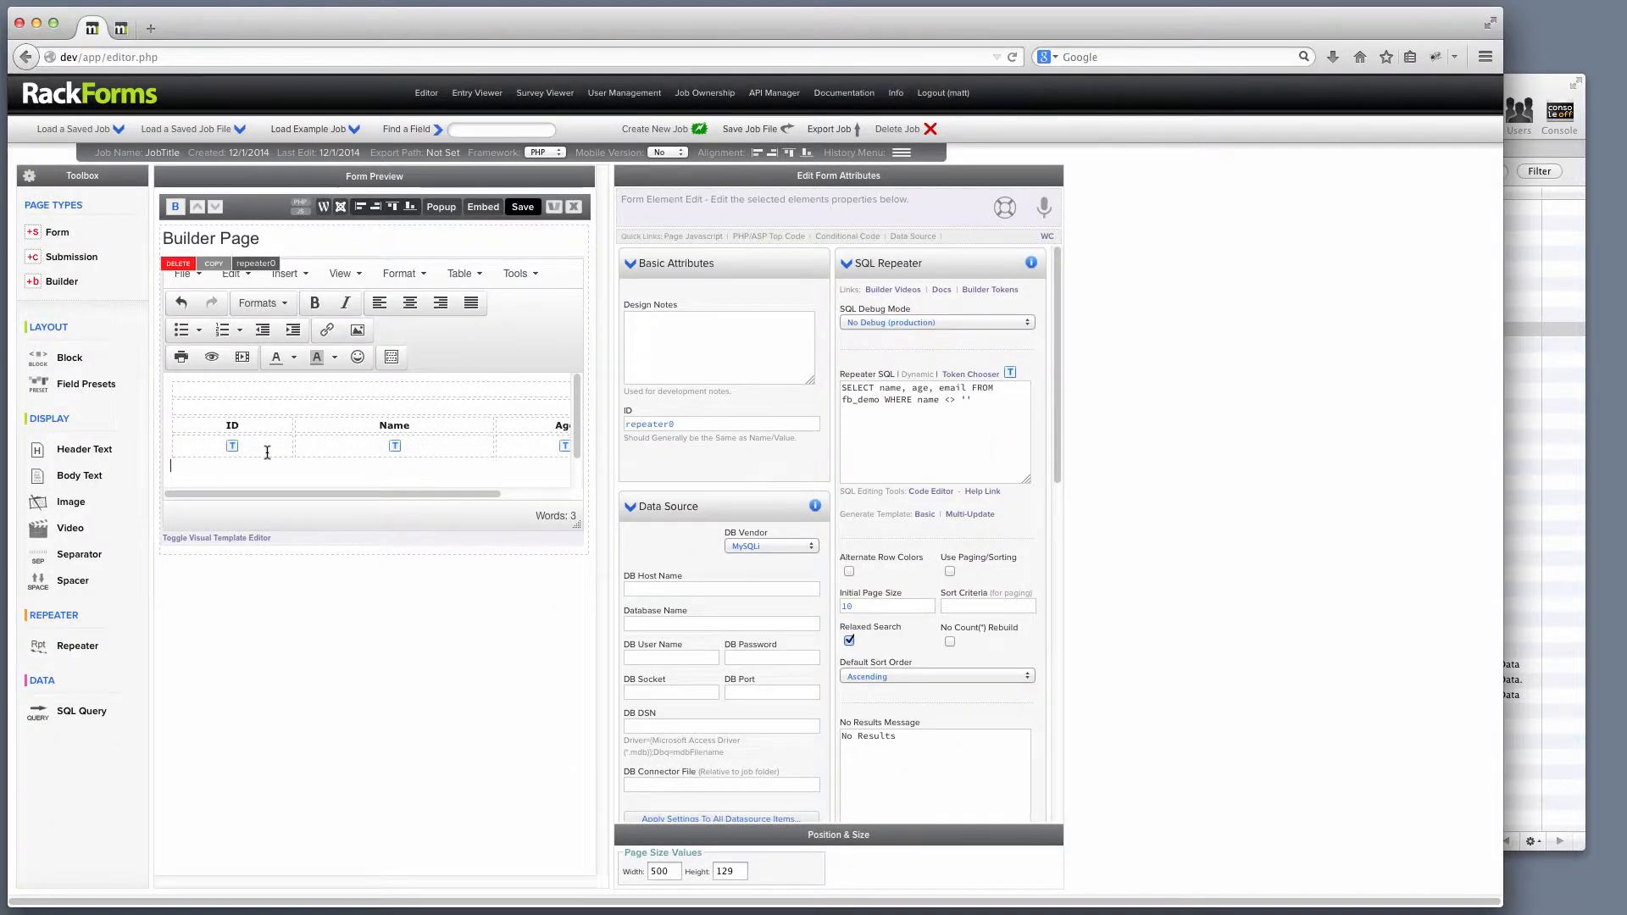
# Inspect the ID token's properties, the table's header cells, and the fb_demo SQL query.
pyautogui.doubleClick(236, 450)
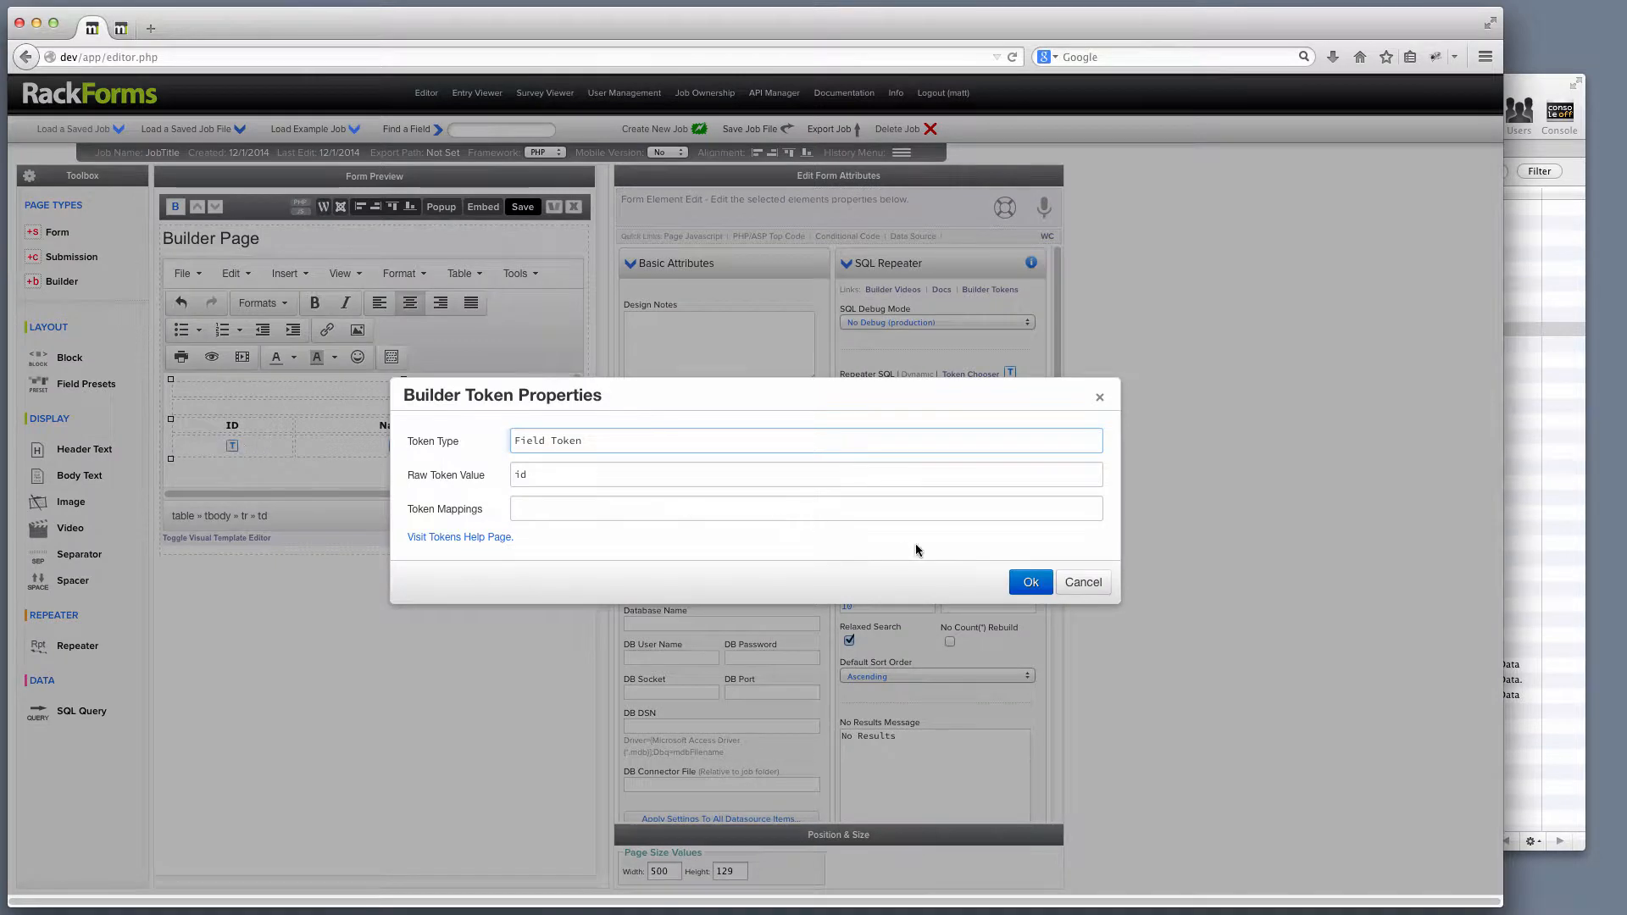
pyautogui.click(1084, 582)
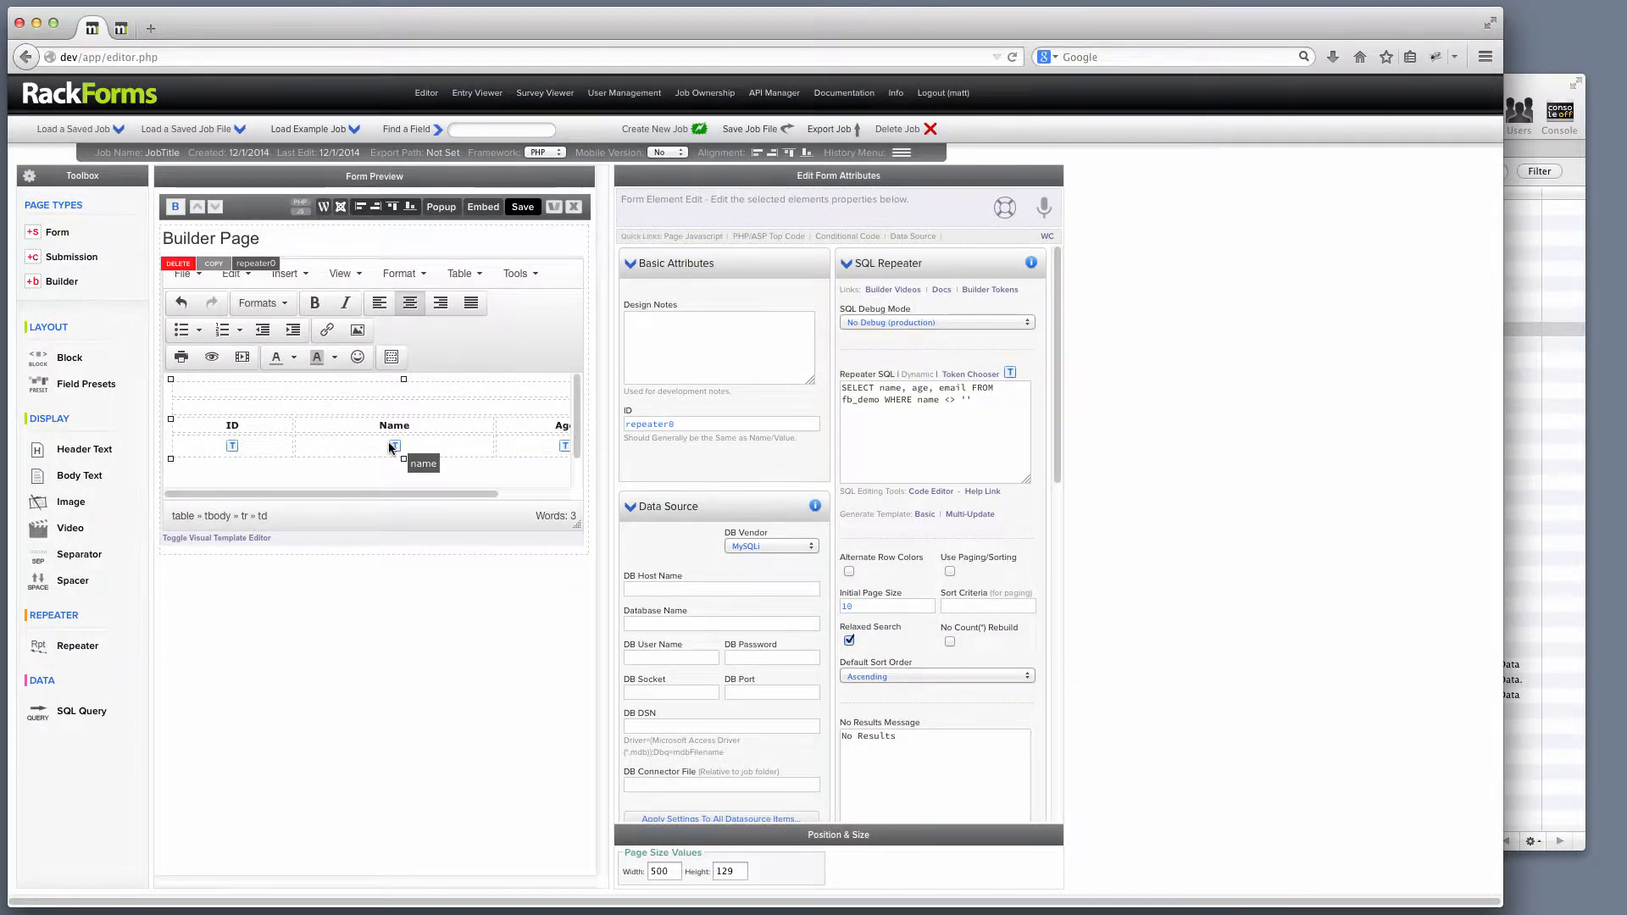
pyautogui.click(250, 427)
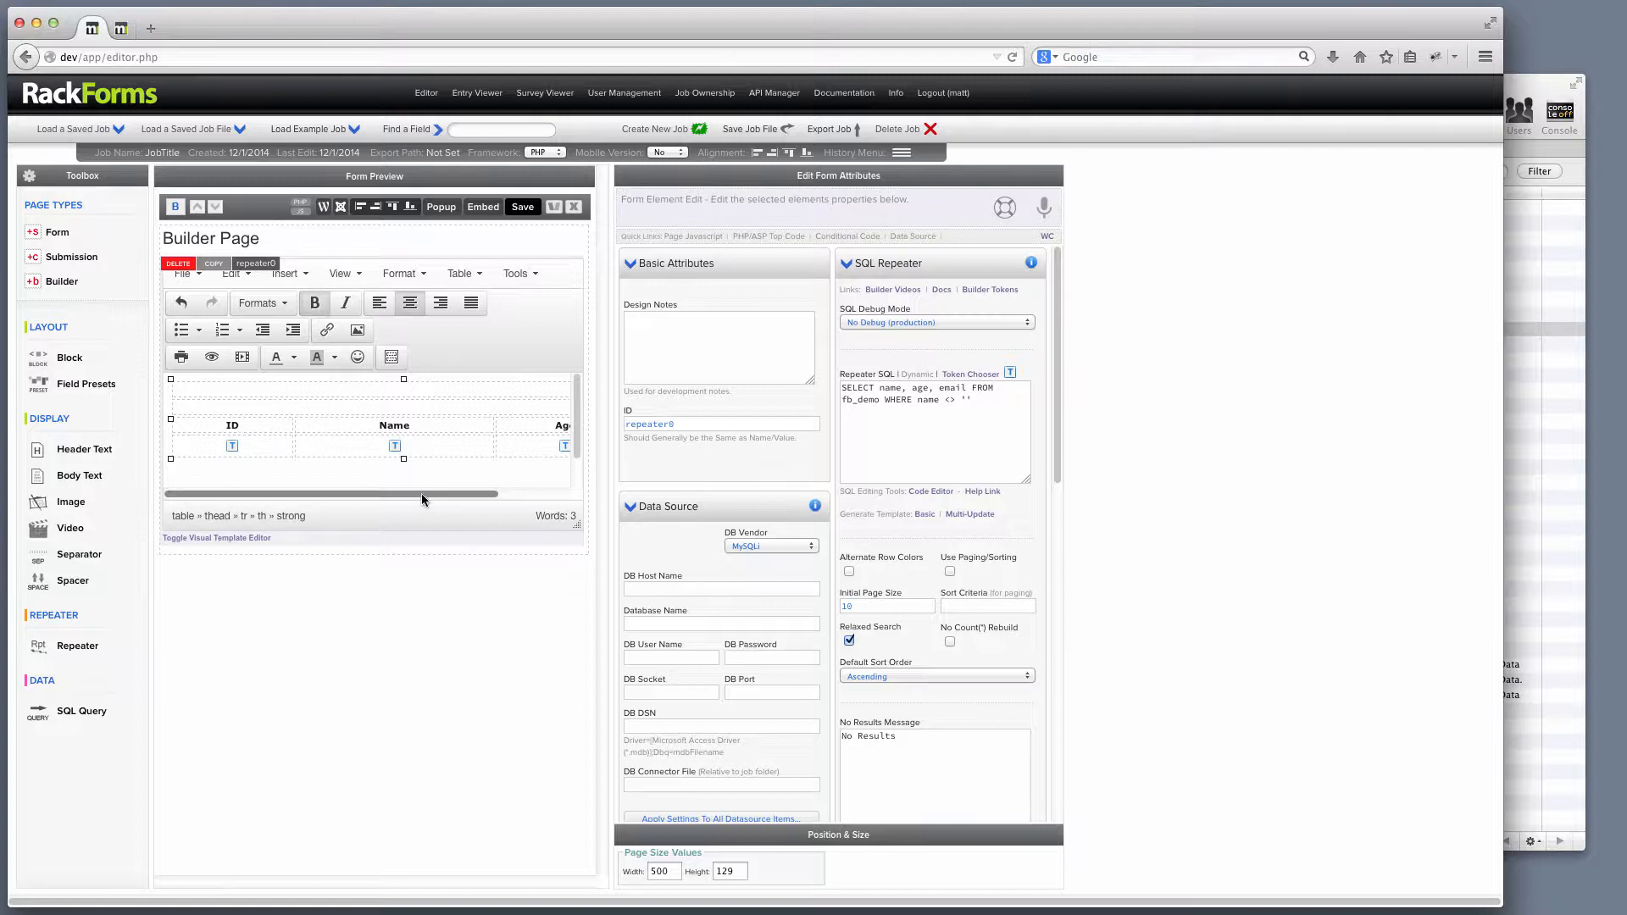
pyautogui.moveTo(422, 495); pyautogui.dragTo(500, 495)
pyautogui.moveTo(513, 428); pyautogui.dragTo(492, 425)
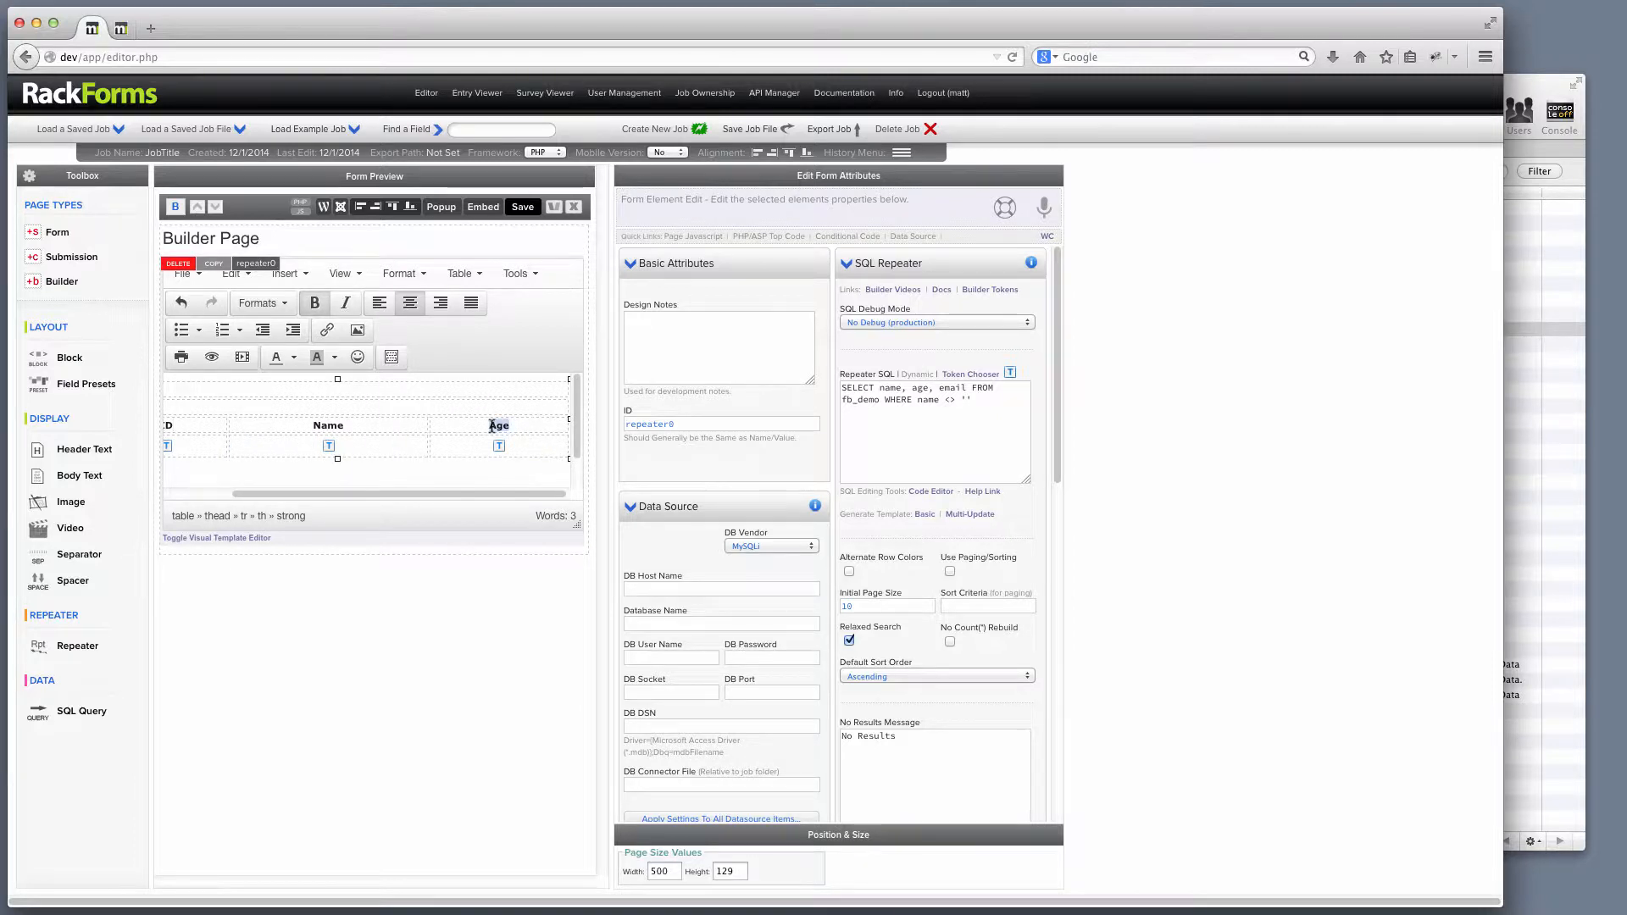
pyautogui.moveTo(524, 493); pyautogui.dragTo(496, 493)
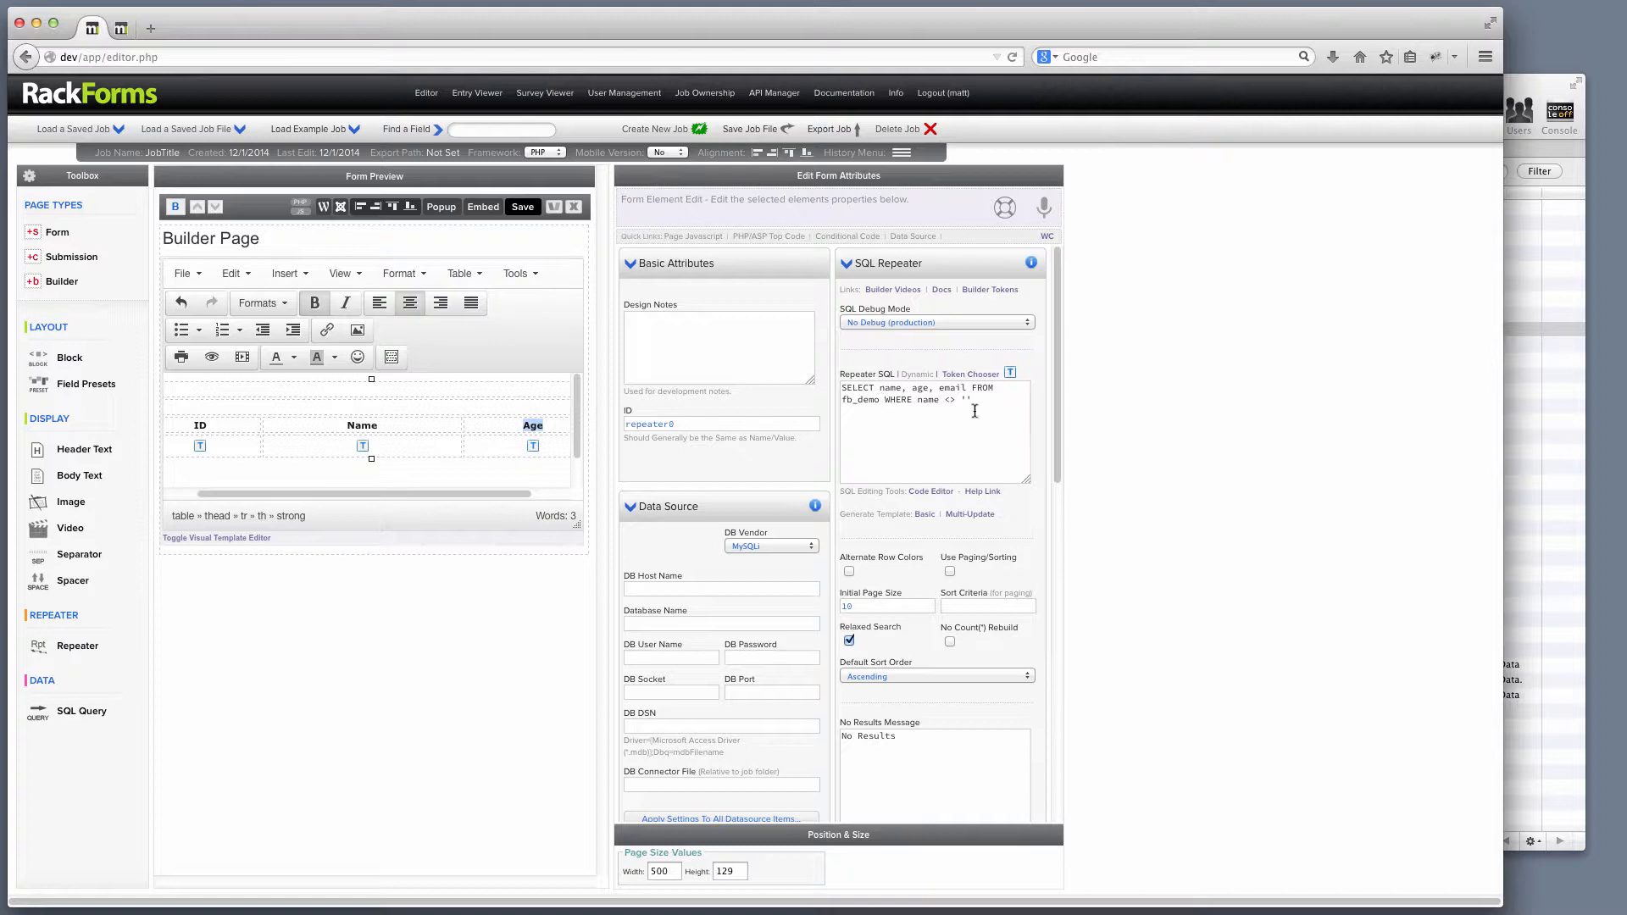
pyautogui.moveTo(975, 410); pyautogui.dragTo(806, 373)
pyautogui.press('Left')
pyautogui.moveTo(881, 400); pyautogui.dragTo(830, 400)
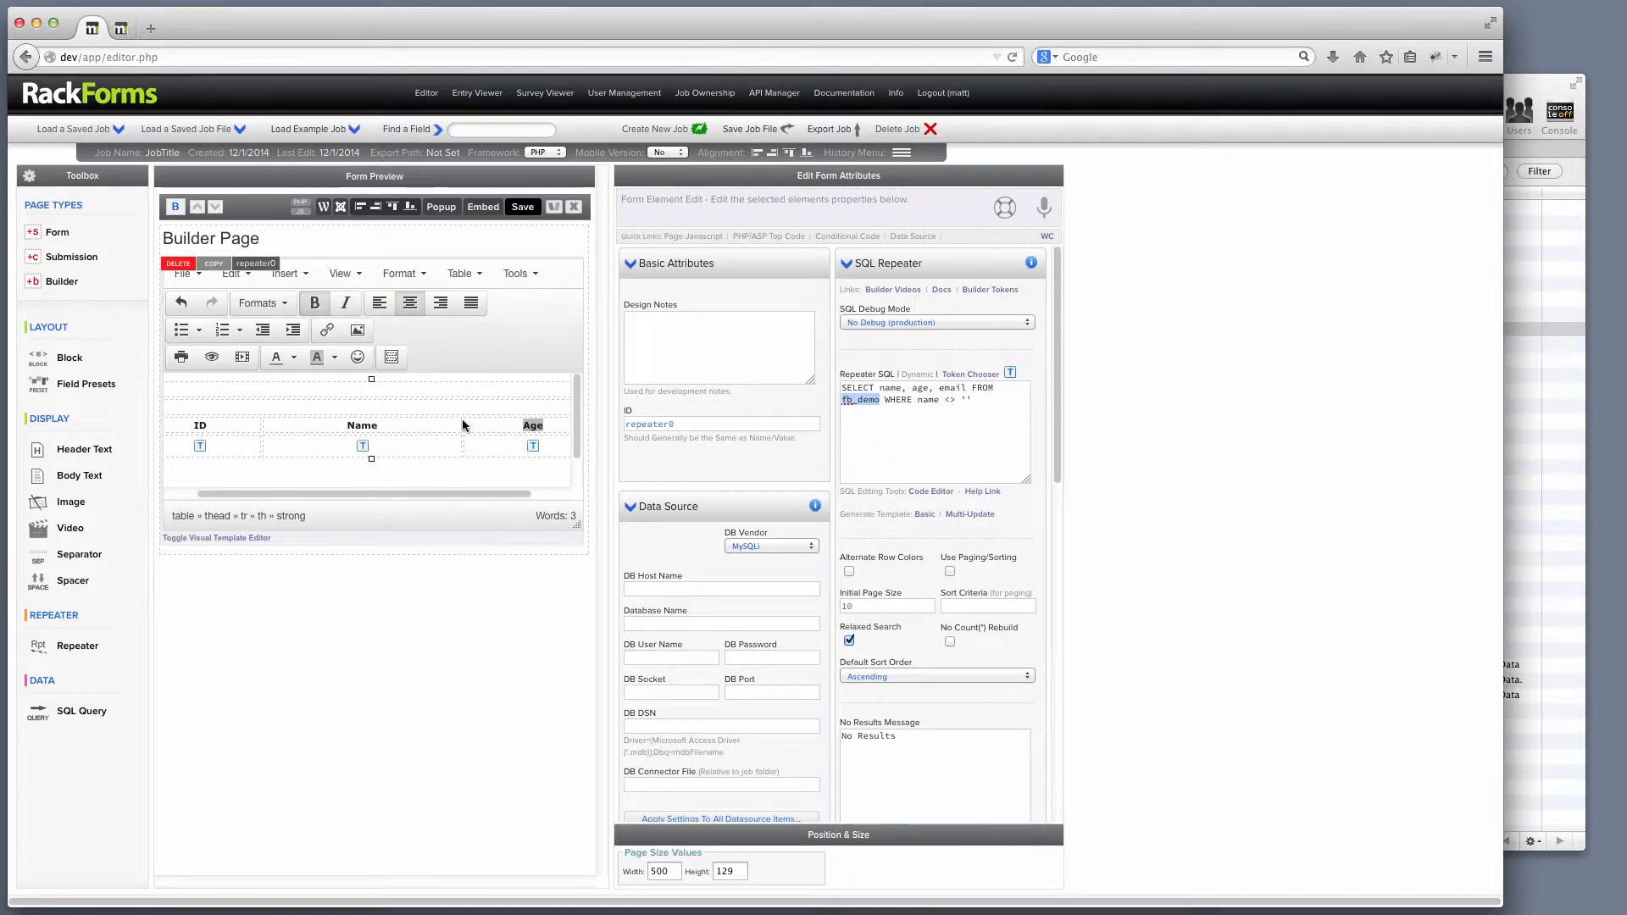
pyautogui.moveTo(461, 493); pyautogui.dragTo(402, 496)
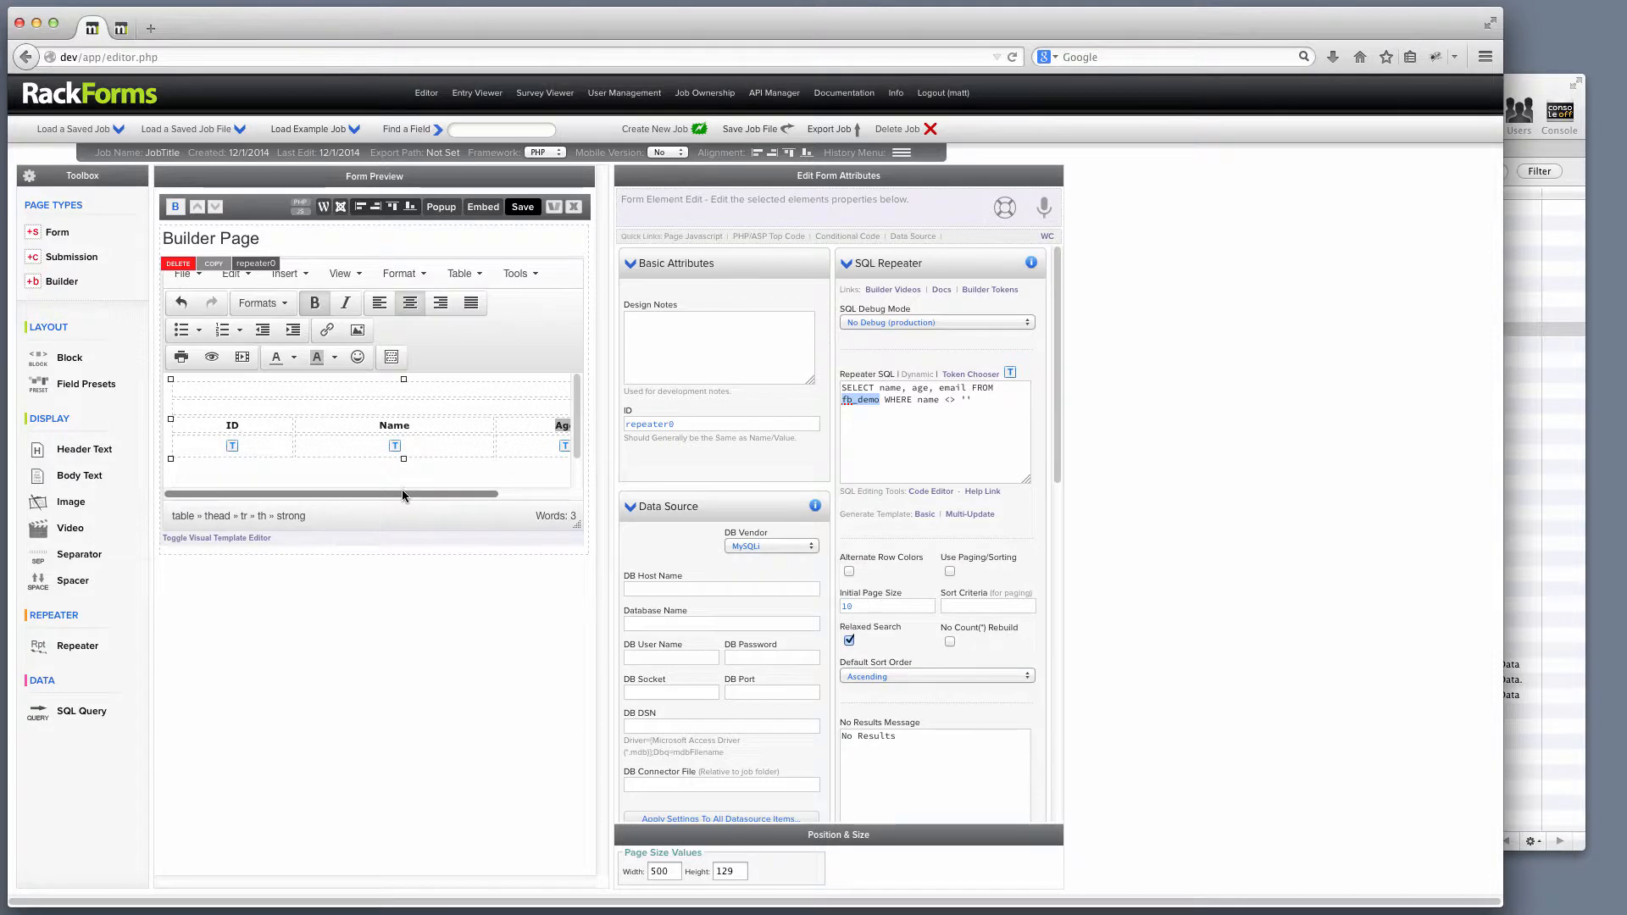
# Rename the header cells from ID, Name, Age to Name, Age and Email.
pyautogui.click(227, 425)
pyautogui.write('Name')
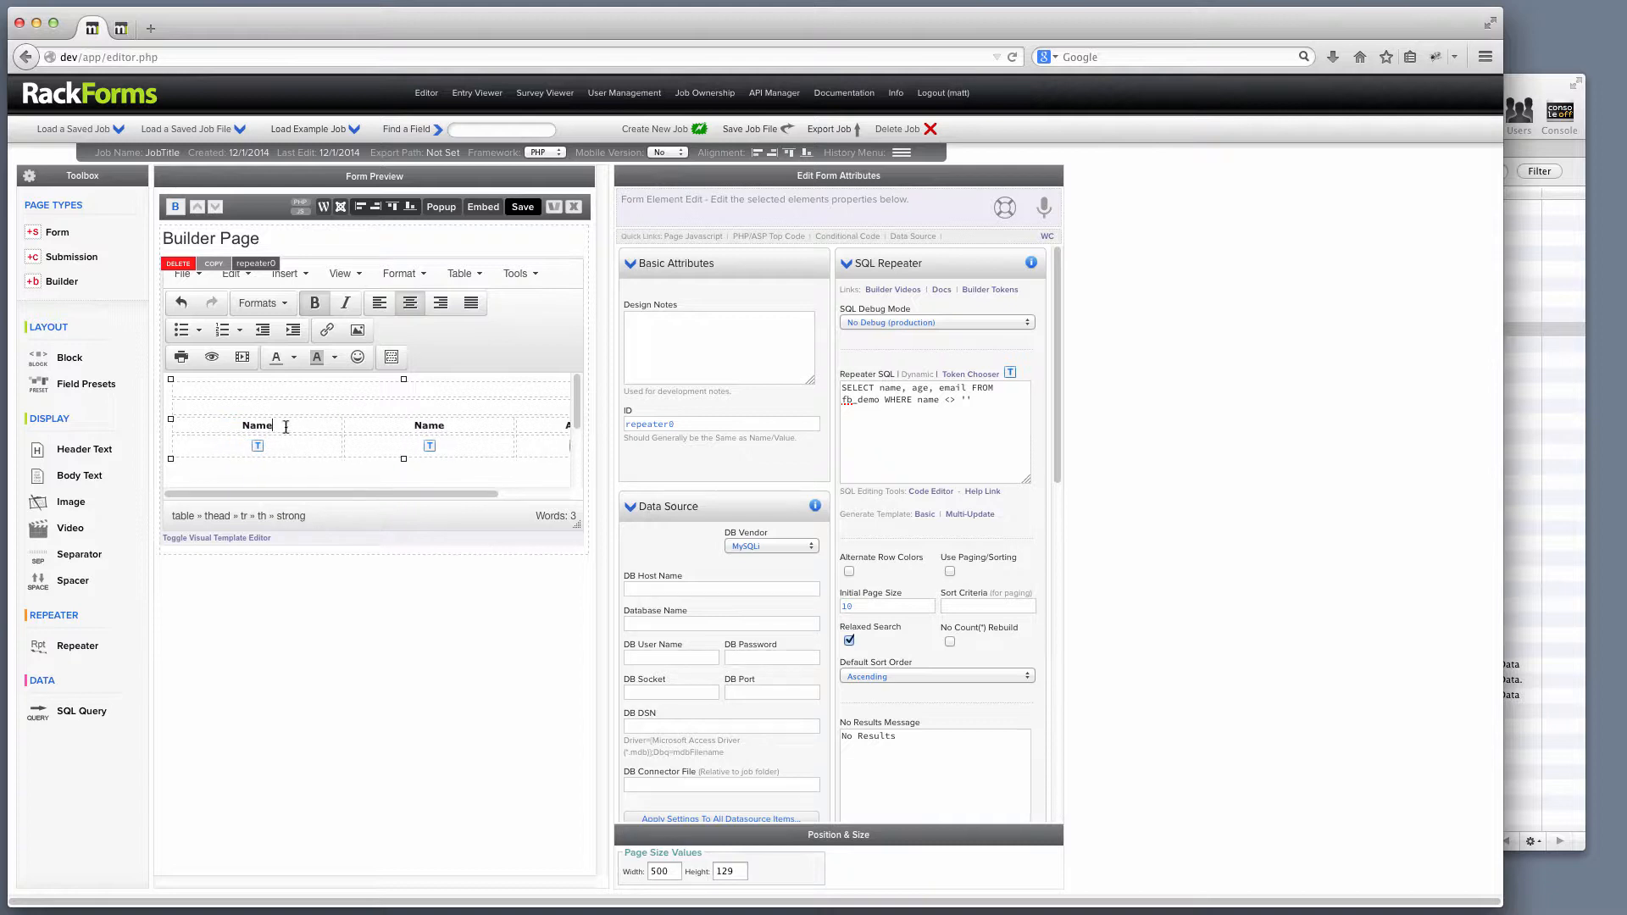
pyautogui.doubleClick(430, 425)
pyautogui.write('Age')
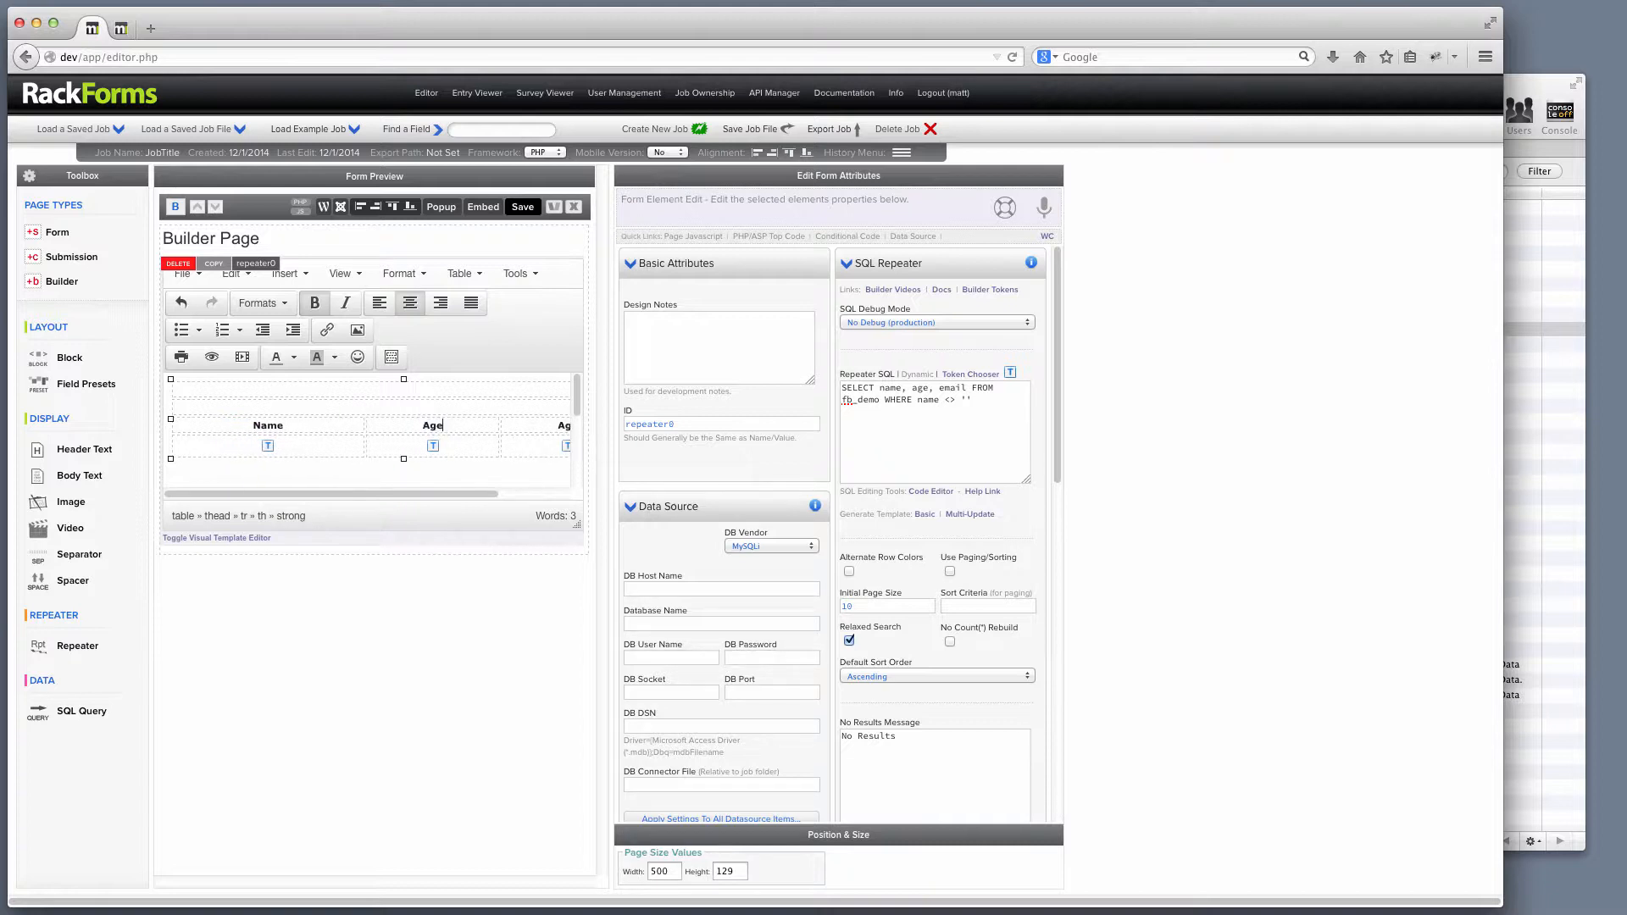
pyautogui.doubleClick(565, 427)
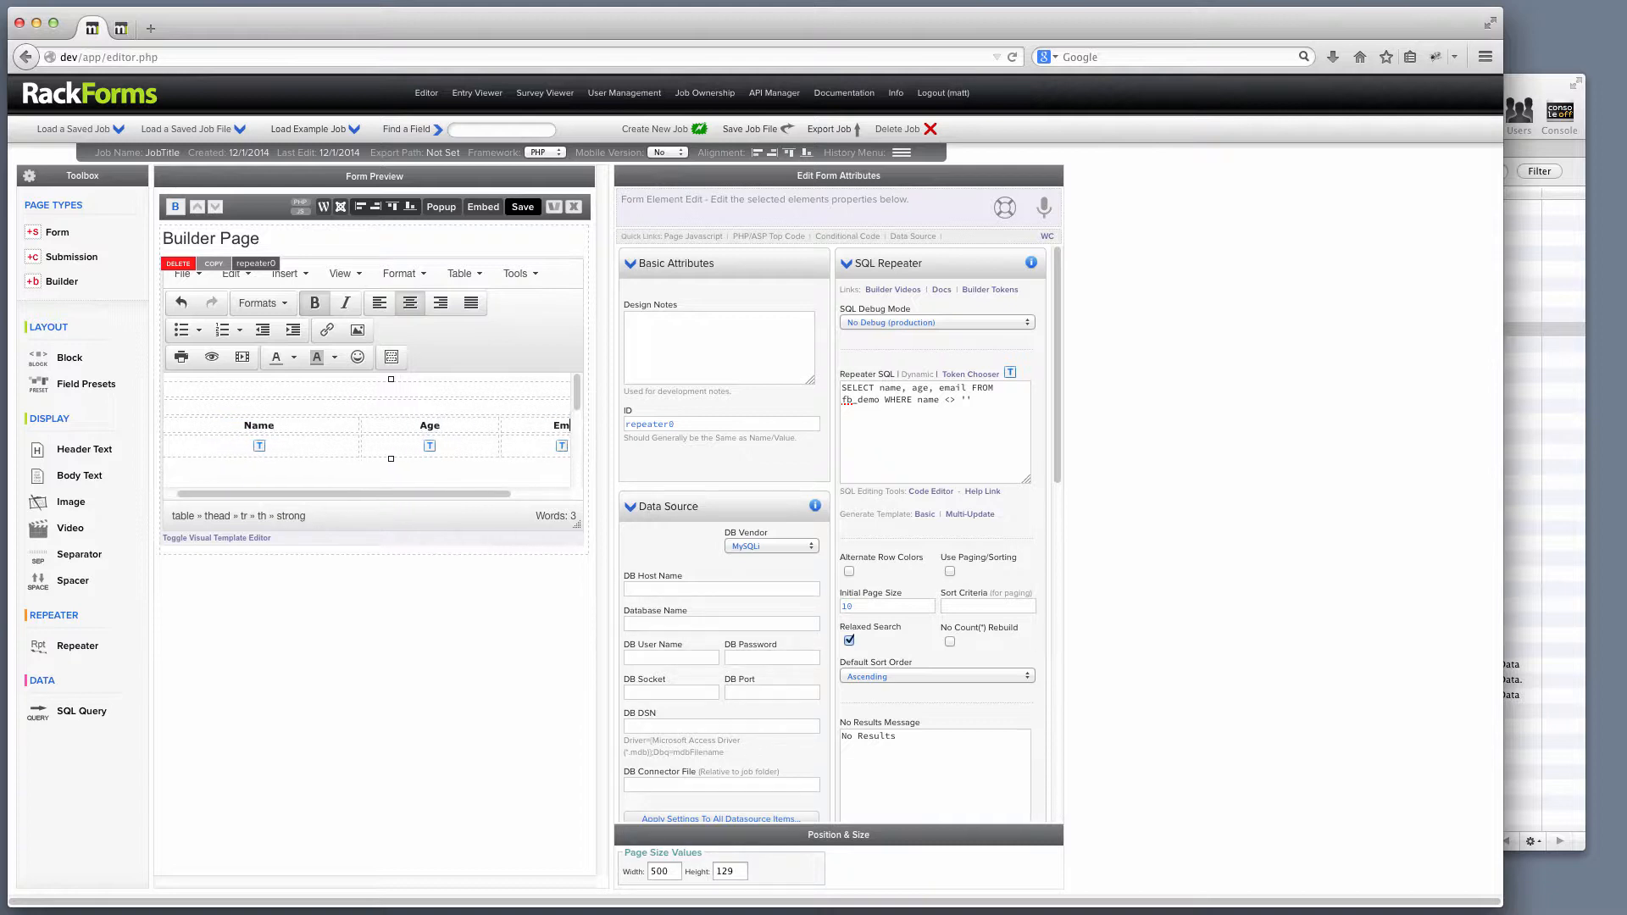
pyautogui.write('Email')
pyautogui.click(266, 450)
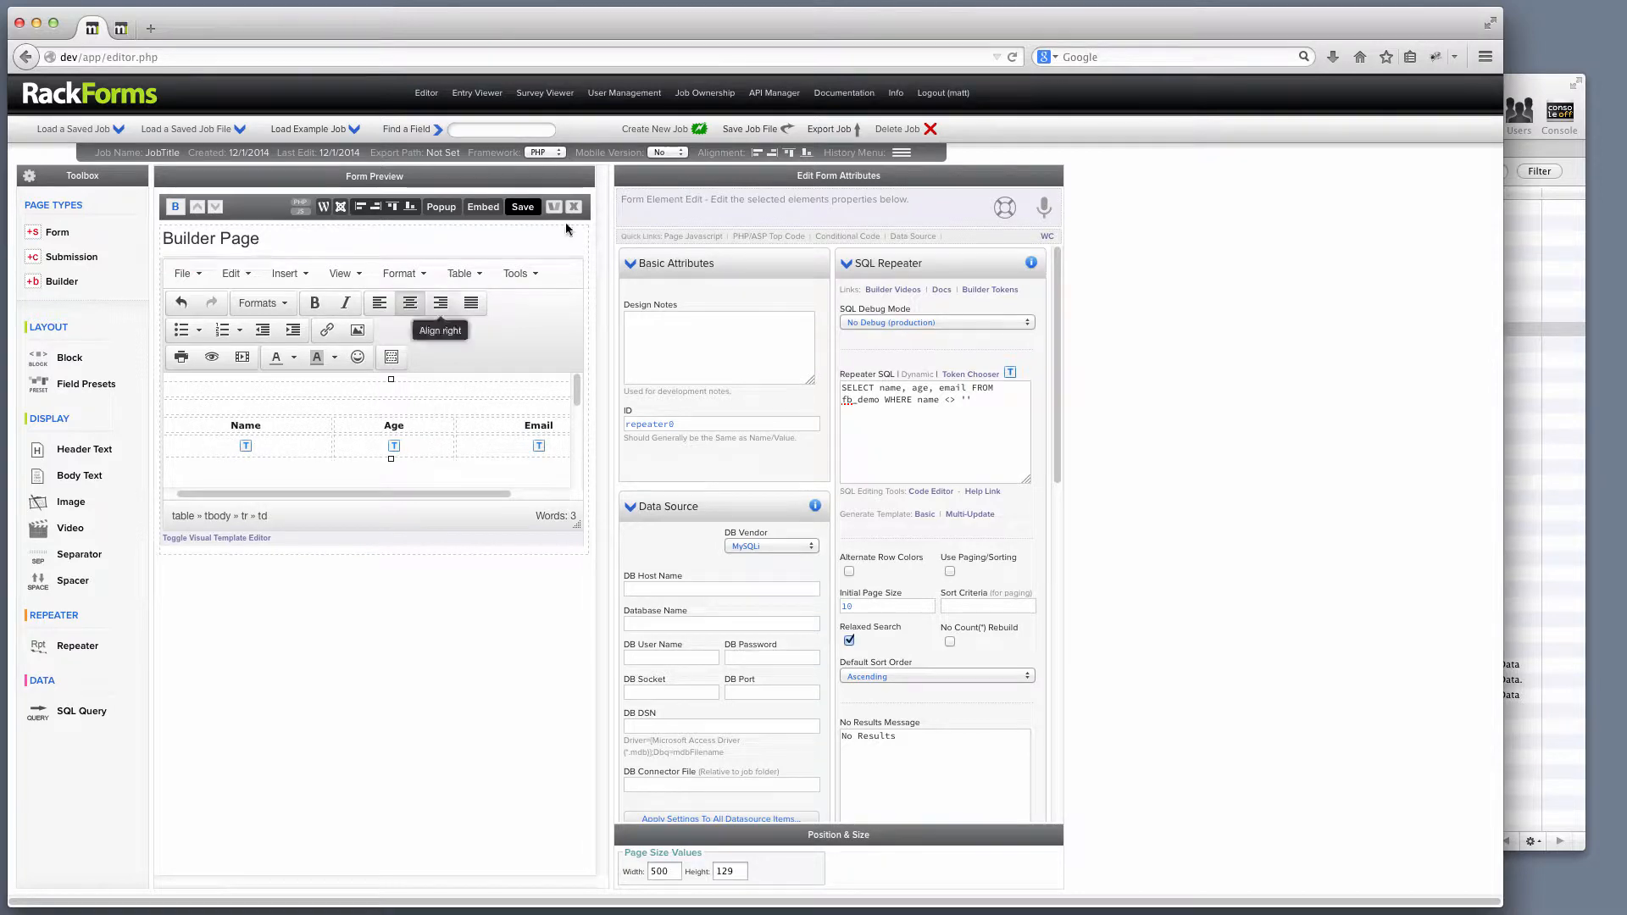
# Save the page and review its output preview.
pyautogui.click(523, 207)
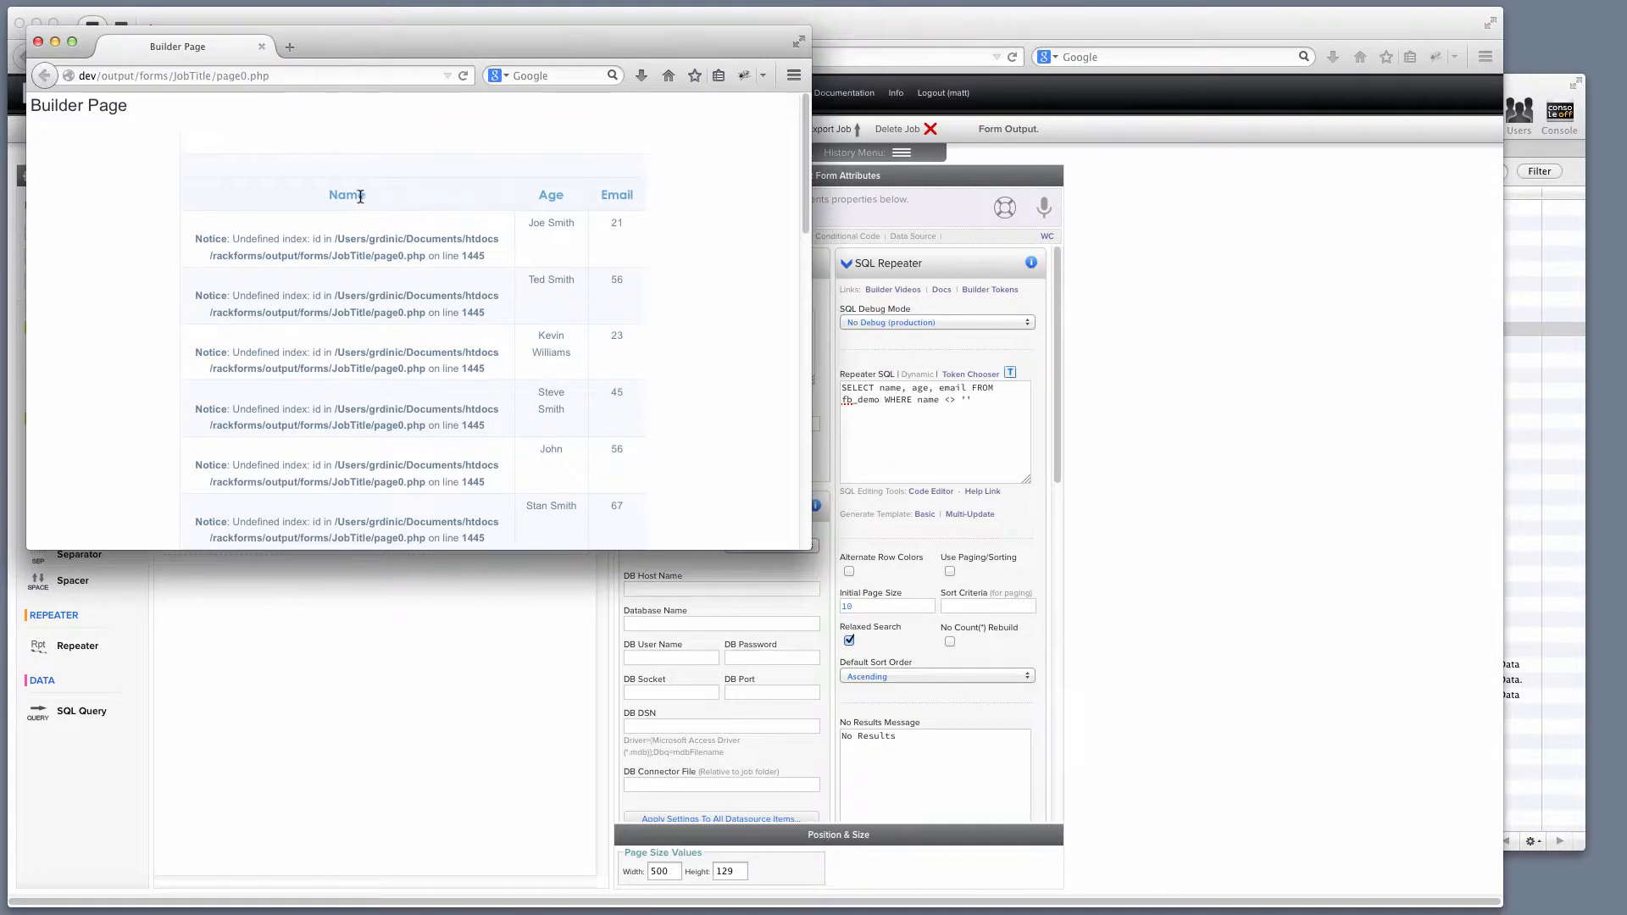
pyautogui.moveTo(322, 198); pyautogui.dragTo(471, 204)
pyautogui.click(38, 42)
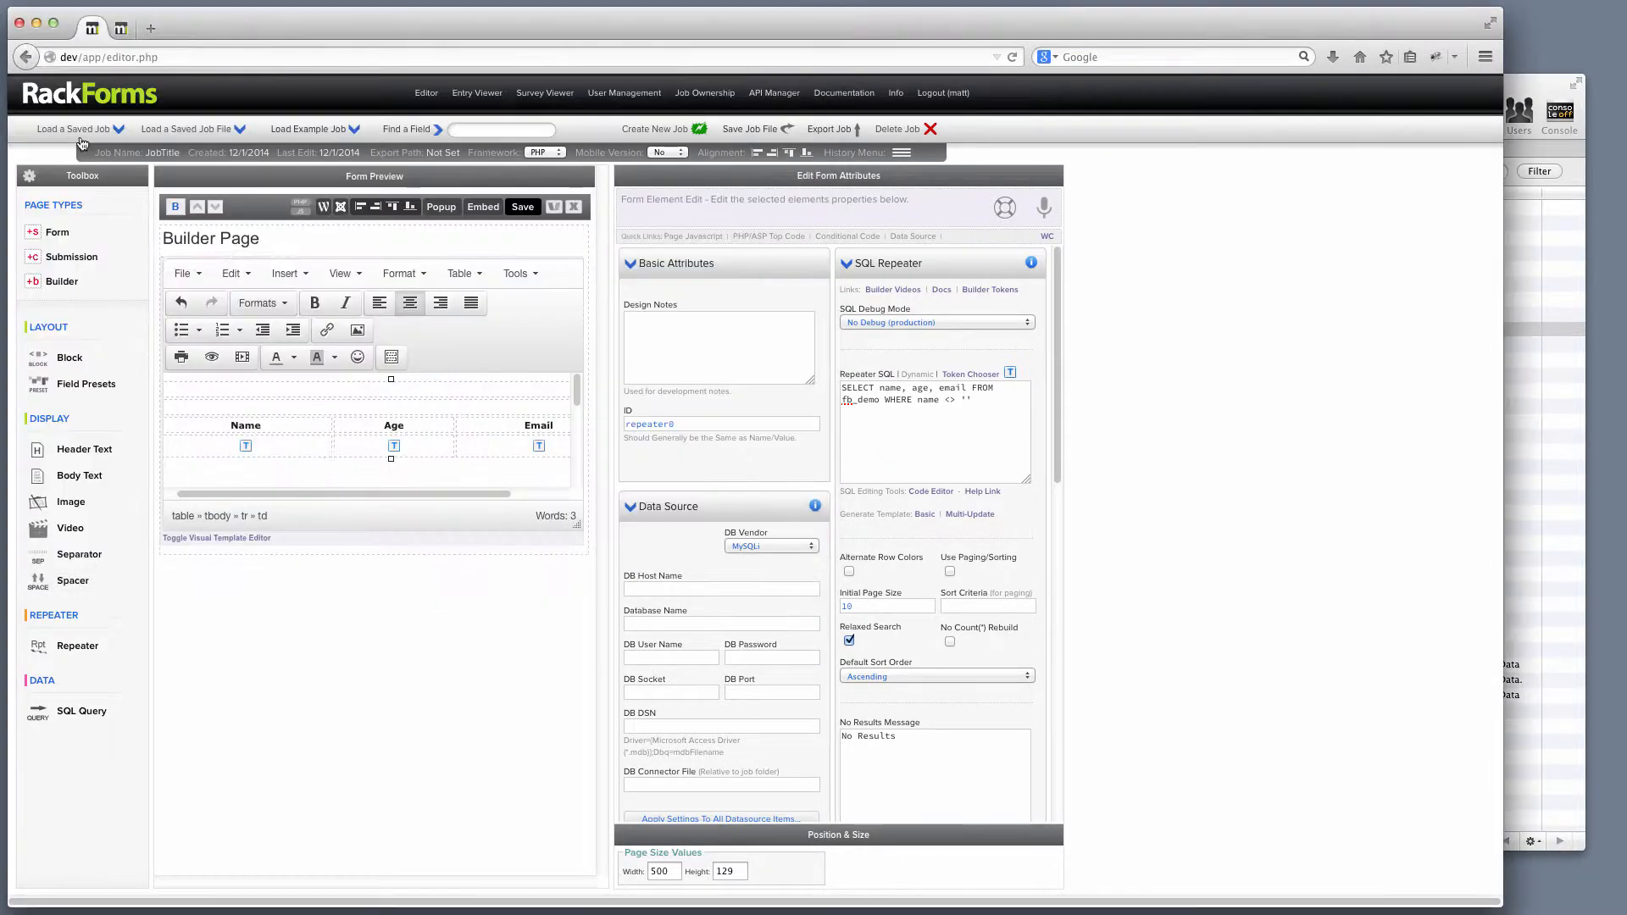
# Delete the placeholder tokens in the Name, Age and Email body cells and show the dynamic variable list.
pyautogui.click(267, 440)
pyautogui.press('BackSpace')
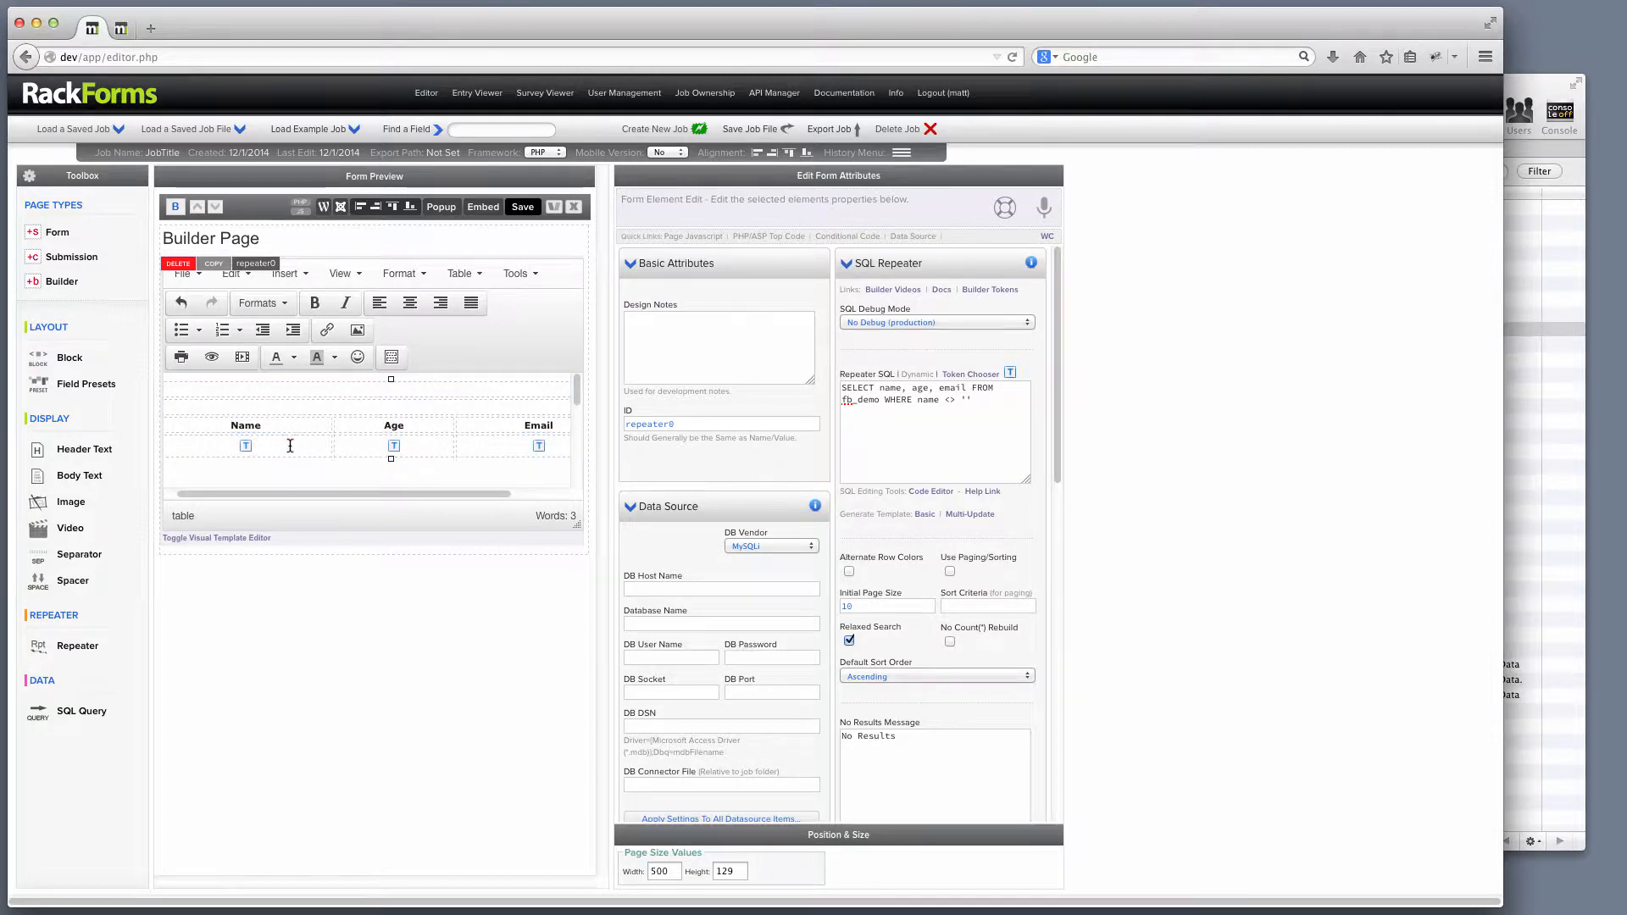
pyautogui.click(425, 451)
pyautogui.press('BackSpace')
pyautogui.click(557, 445)
pyautogui.press('BackSpace')
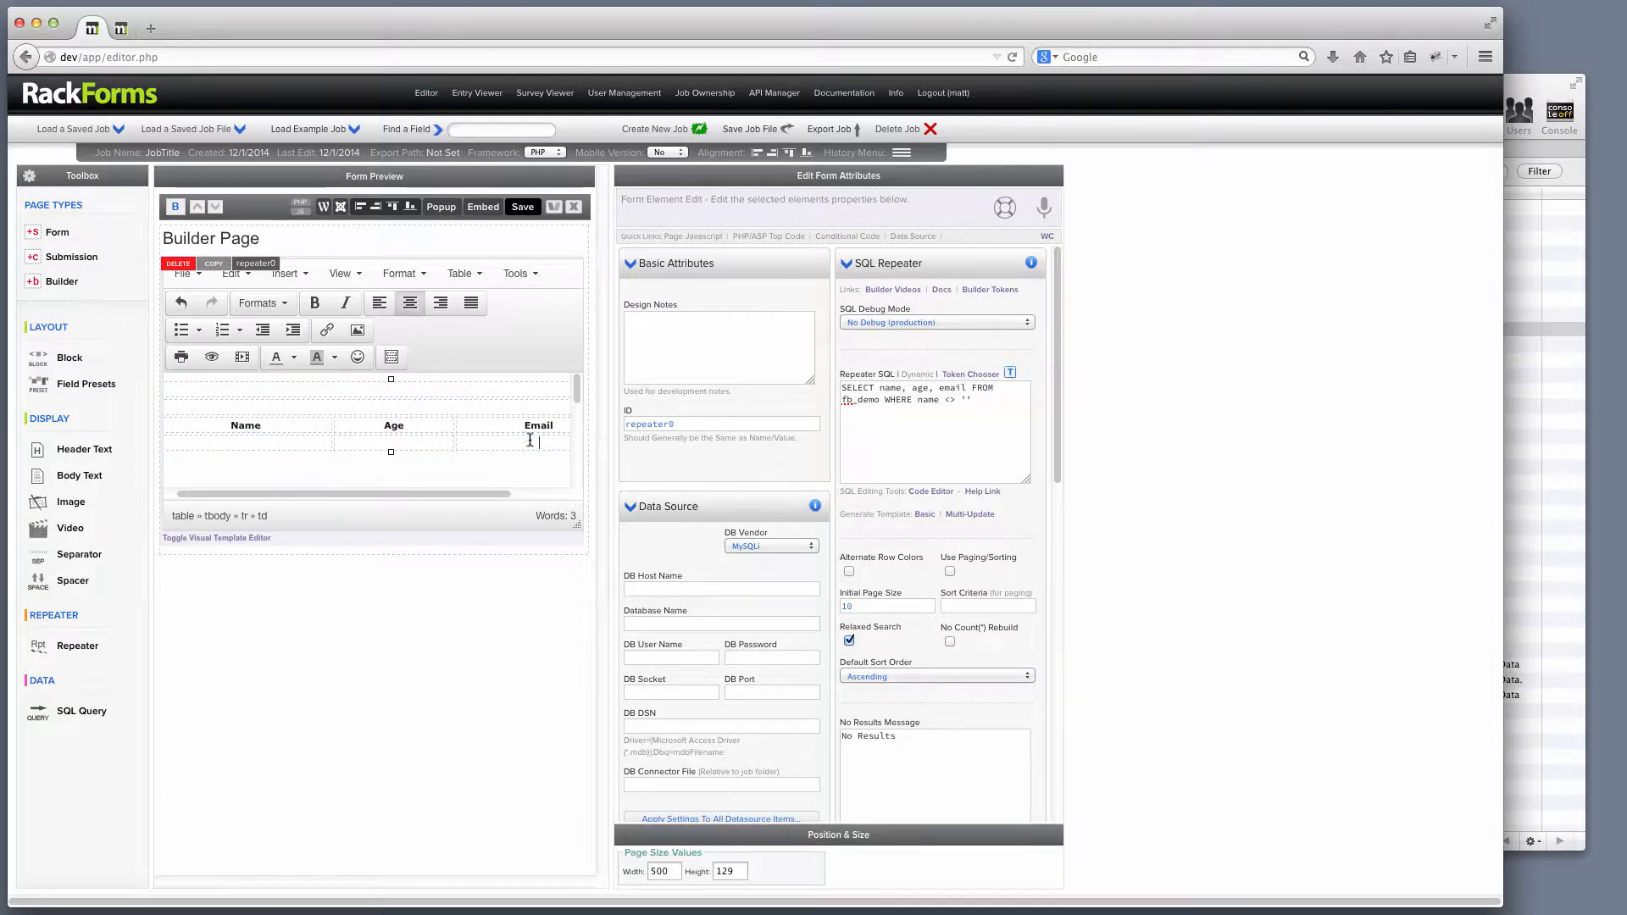
pyautogui.click(971, 375)
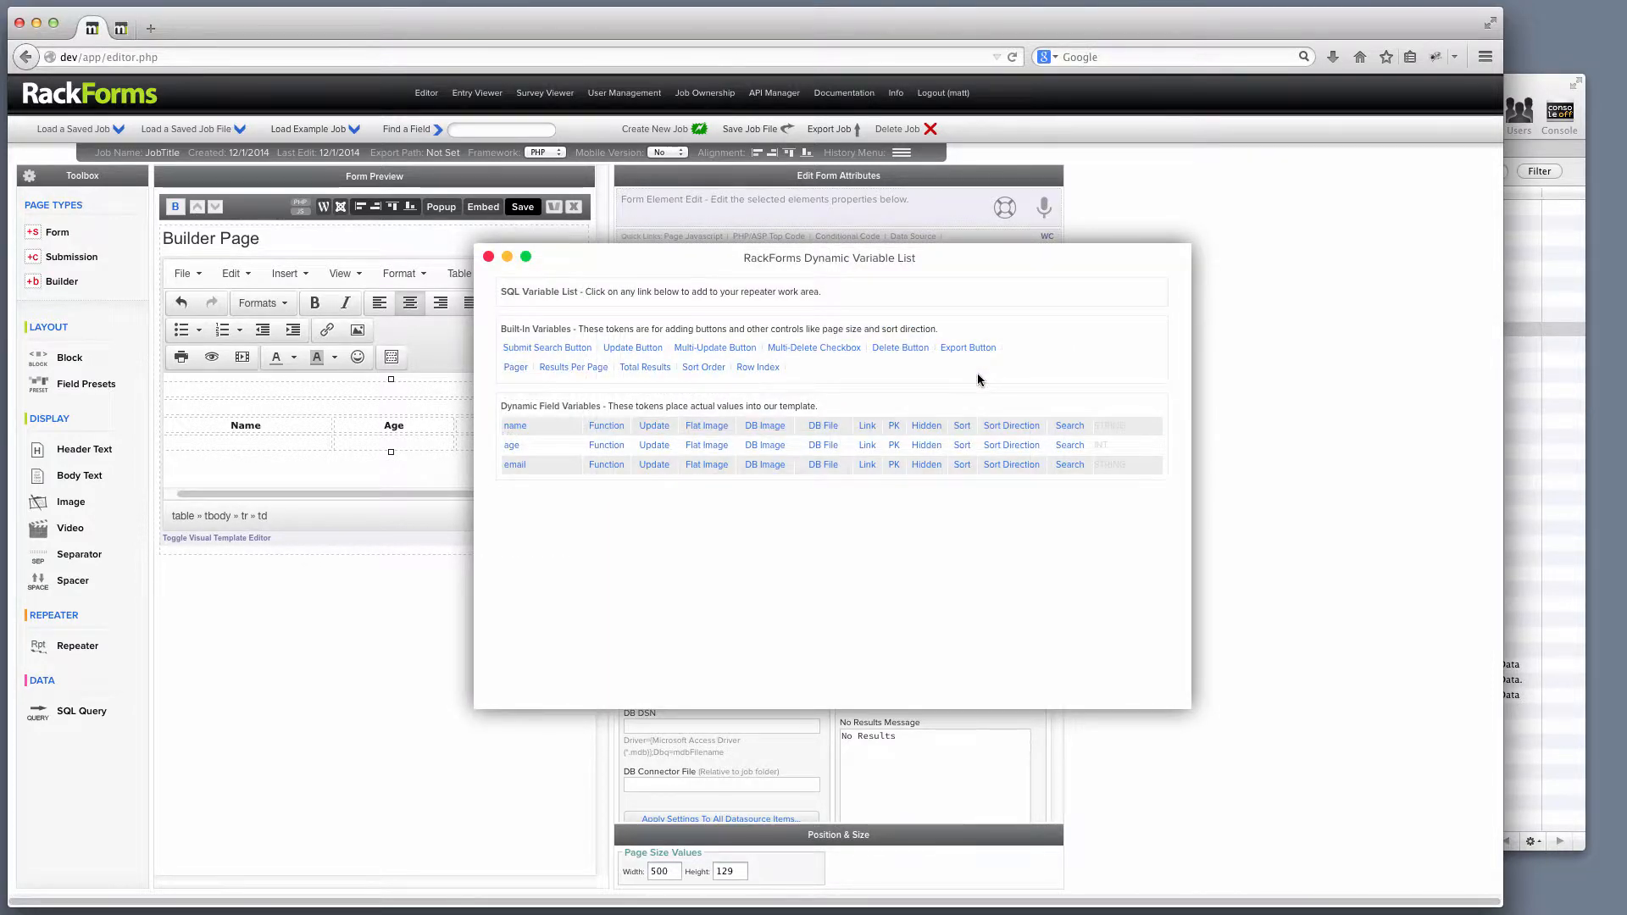
# Insert the name, age and email field tokens into the Name, Age and Email body cells.
pyautogui.moveTo(914, 250); pyautogui.dragTo(1092, 307)
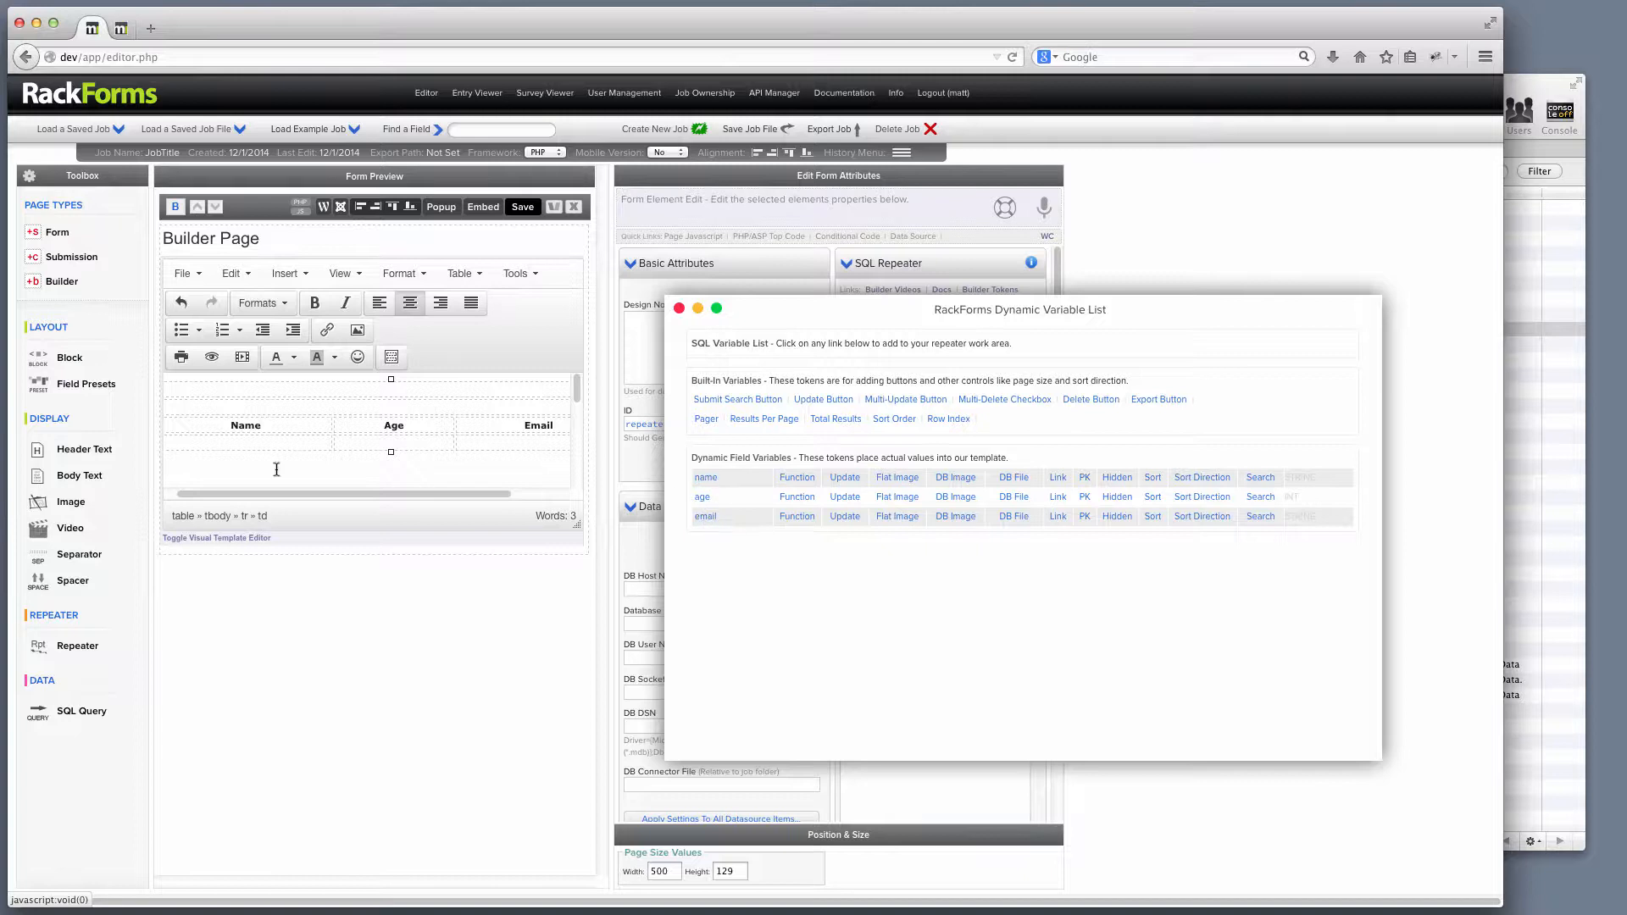
pyautogui.click(703, 479)
pyautogui.click(413, 454)
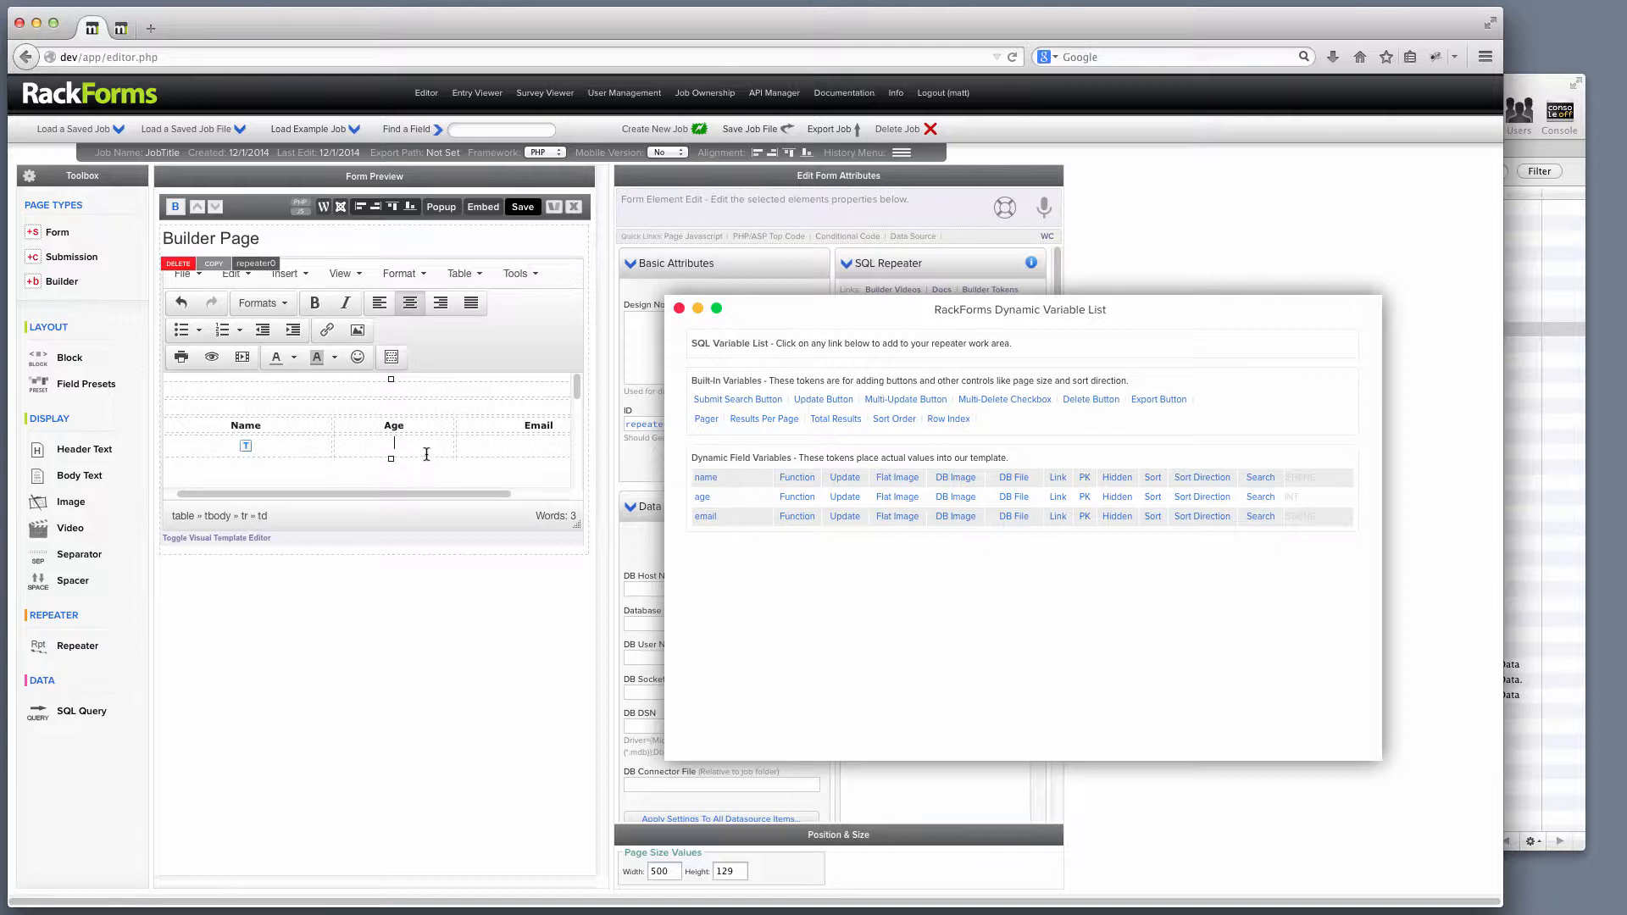
pyautogui.click(702, 497)
pyautogui.click(539, 448)
pyautogui.click(705, 517)
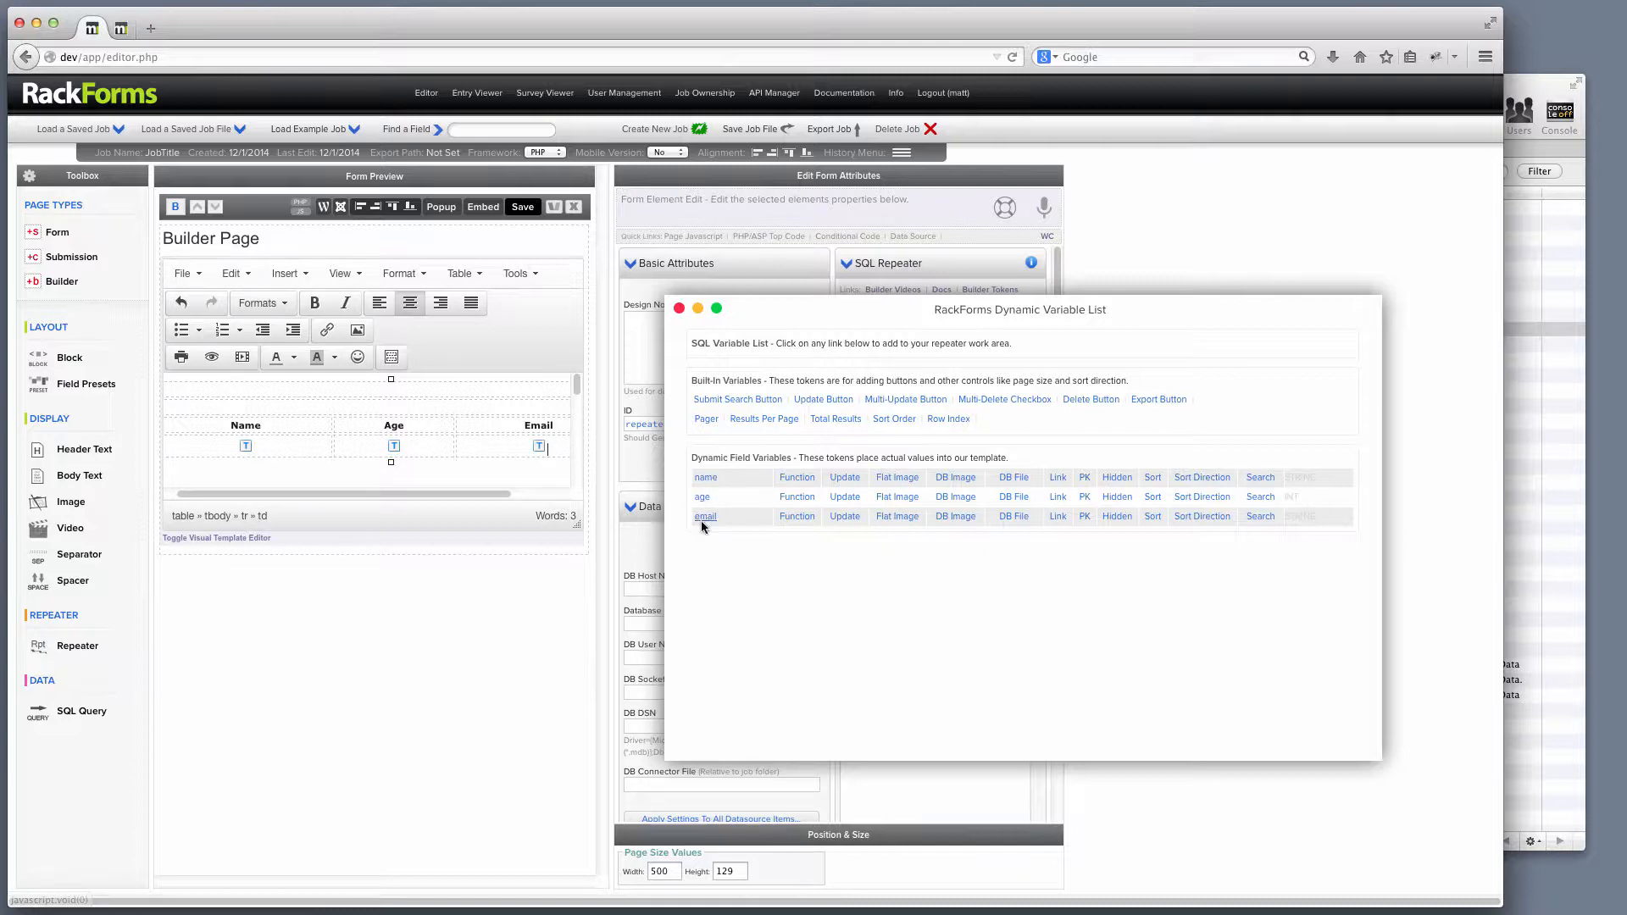
# Save the page and check that the preview lists every record's values.
pyautogui.click(522, 209)
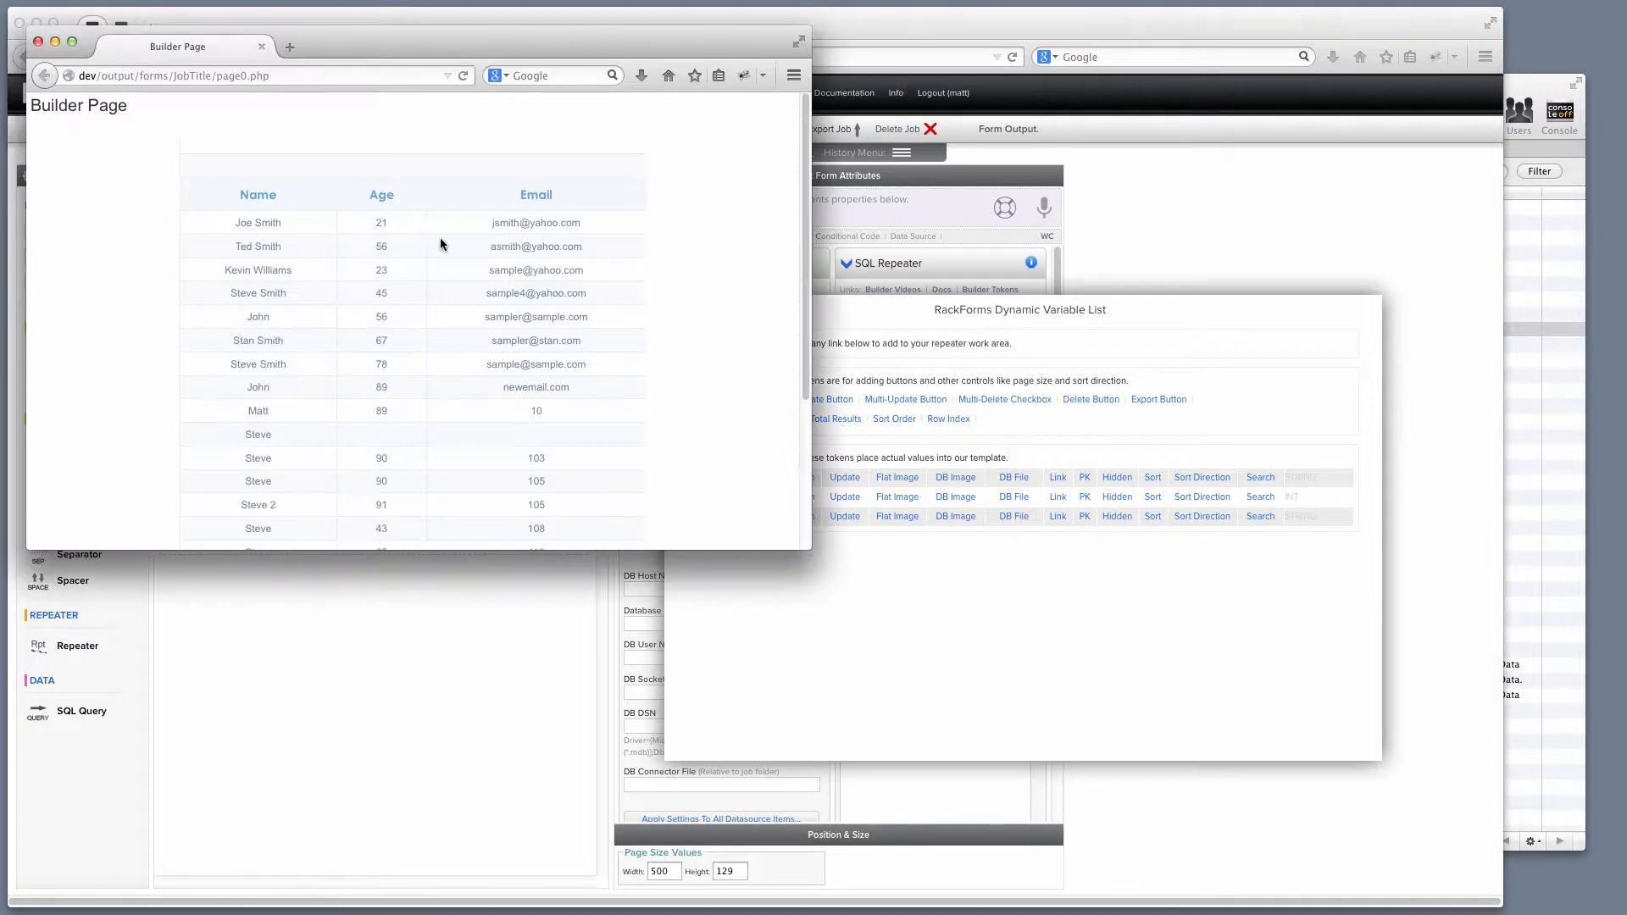
pyautogui.moveTo(805, 549); pyautogui.dragTo(877, 806)
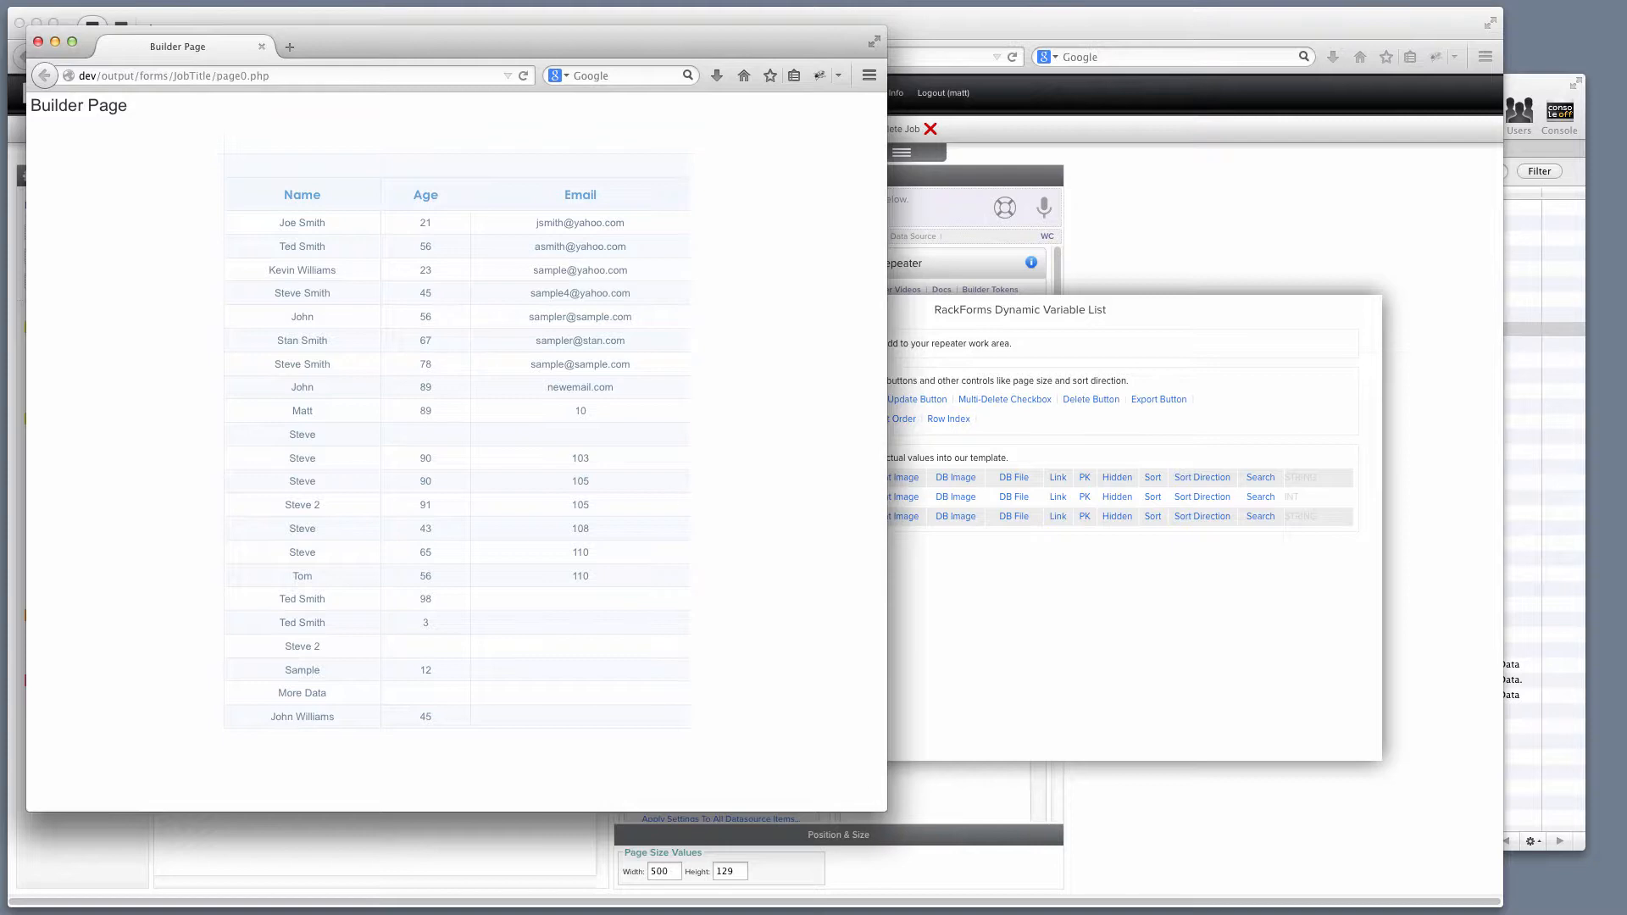
pyautogui.click(38, 41)
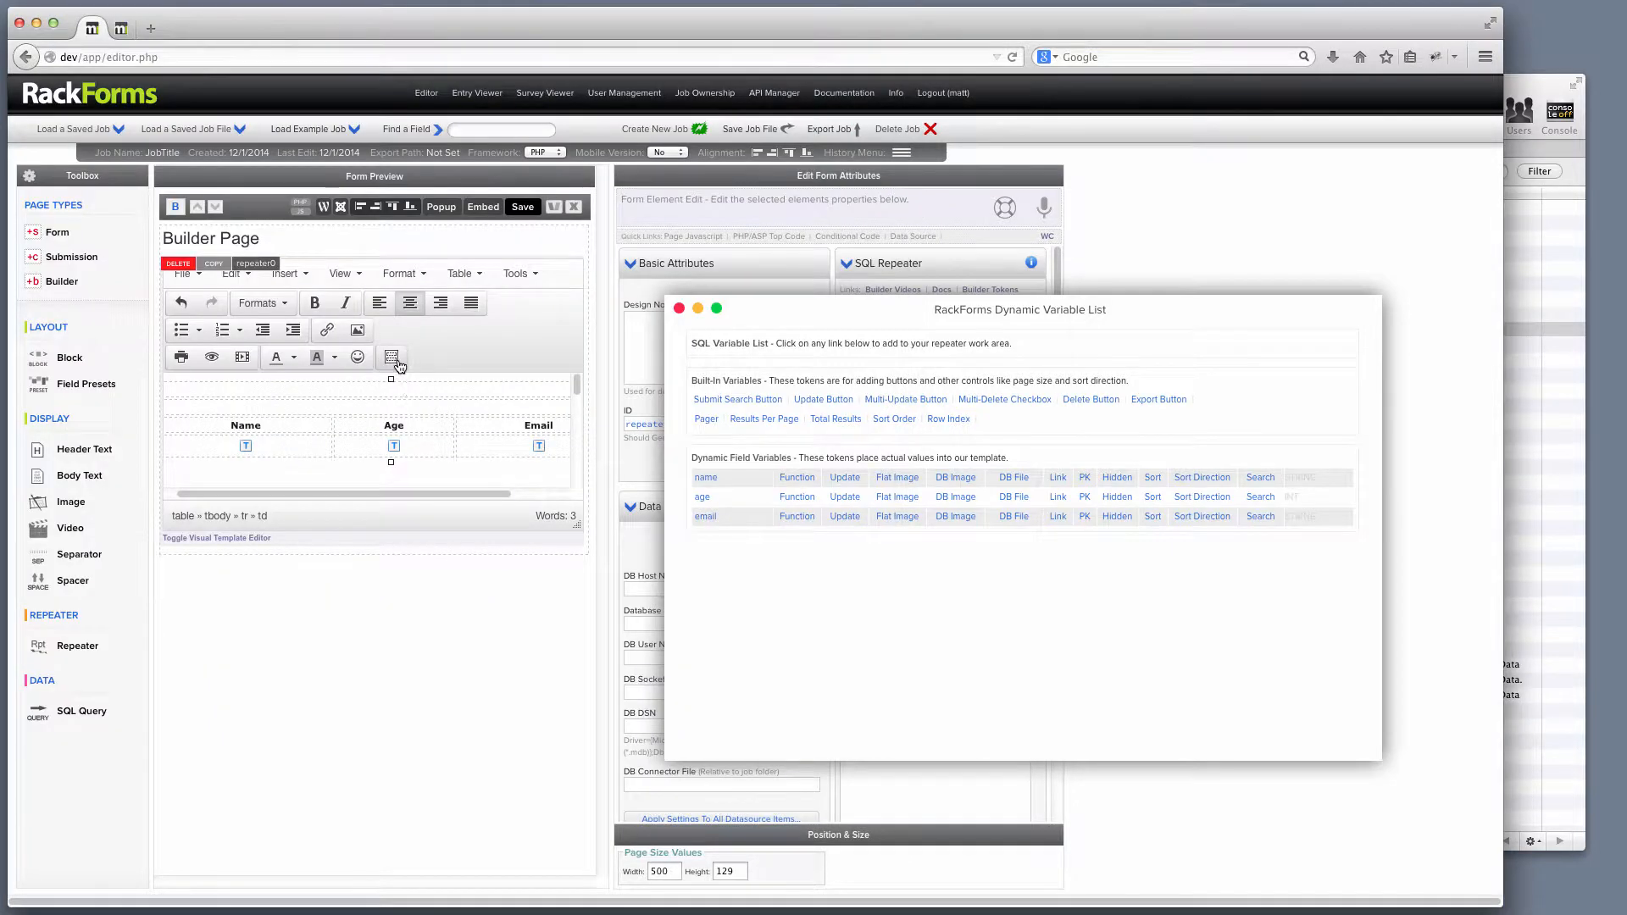
# Look through the repeater template list and cancel without inserting a template.
pyautogui.click(393, 358)
pyautogui.click(644, 303)
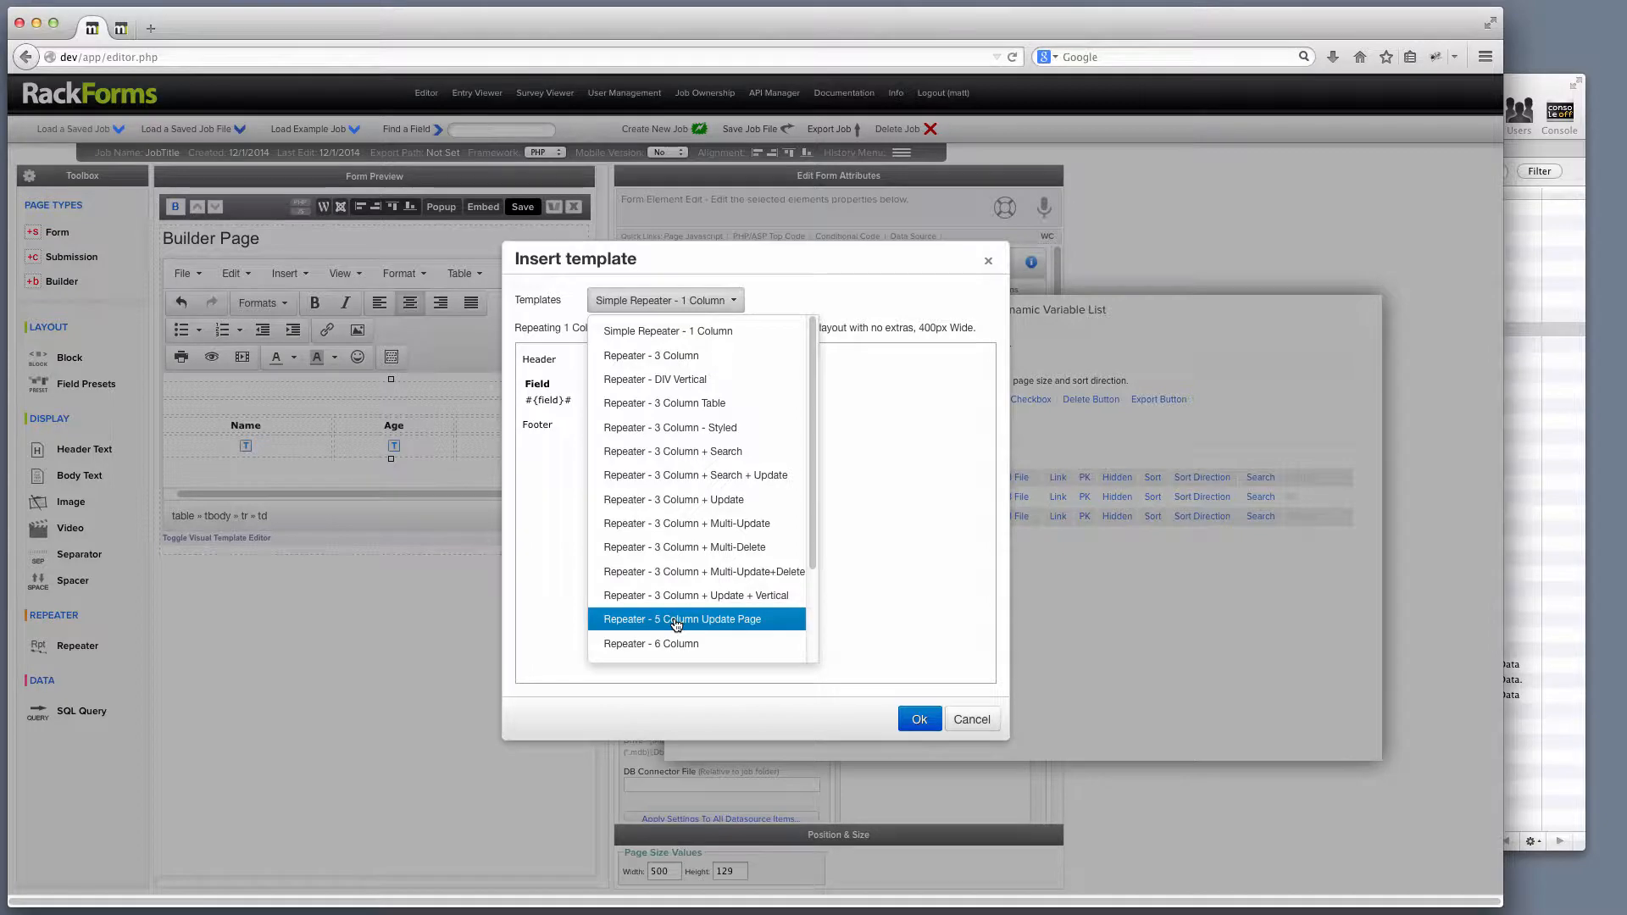
pyautogui.click(811, 310)
pyautogui.click(968, 713)
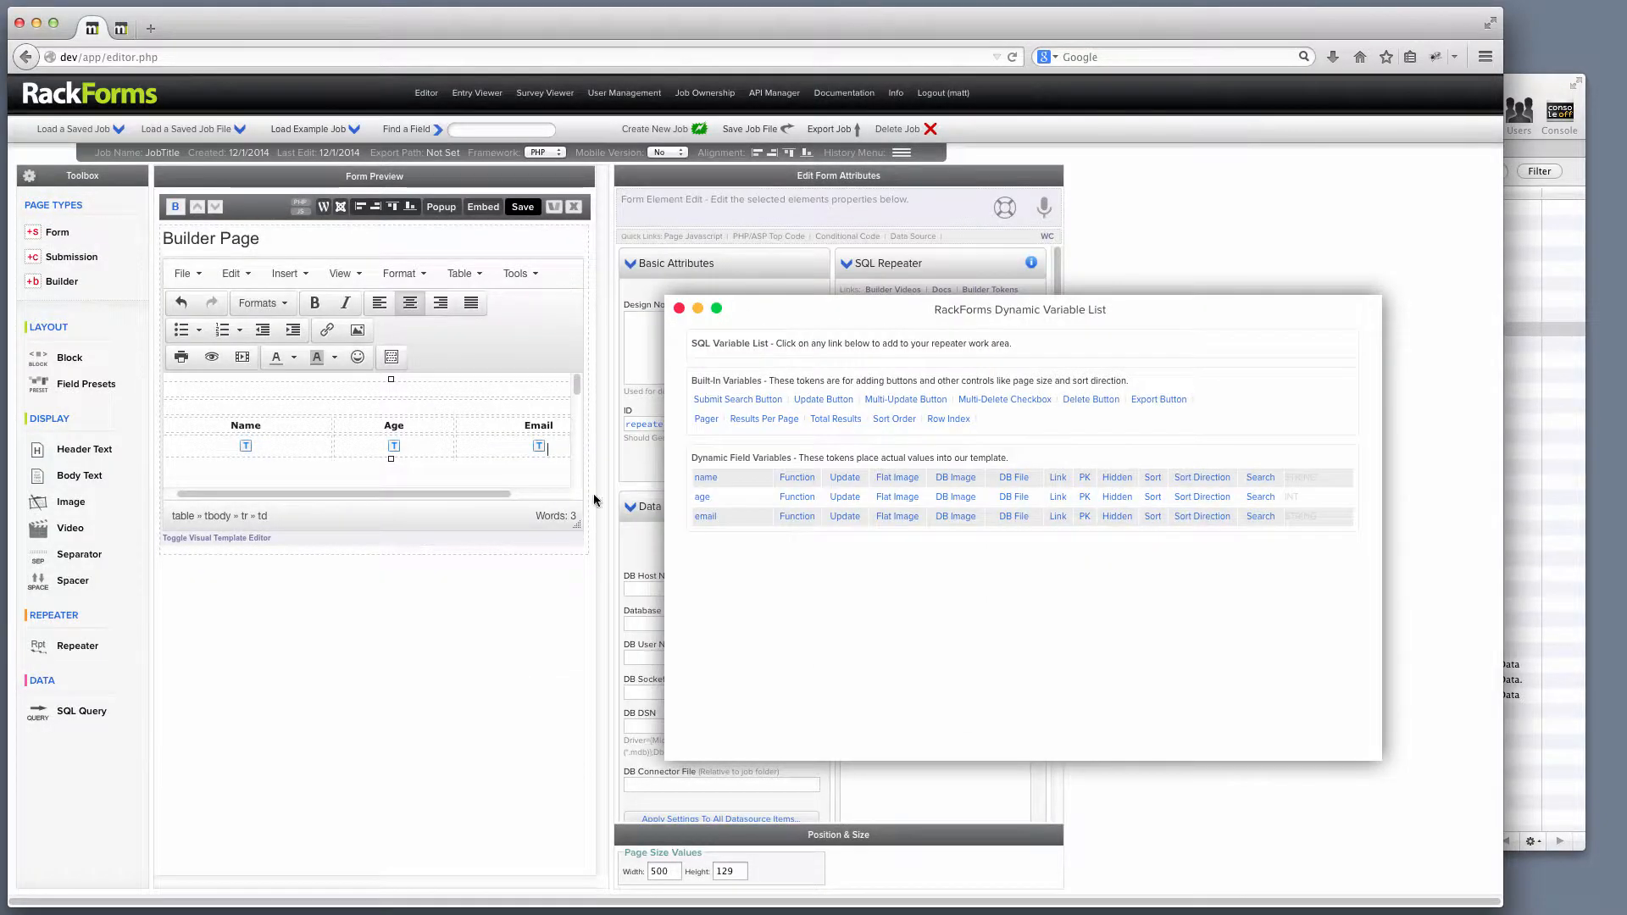
pyautogui.doubleClick(248, 426)
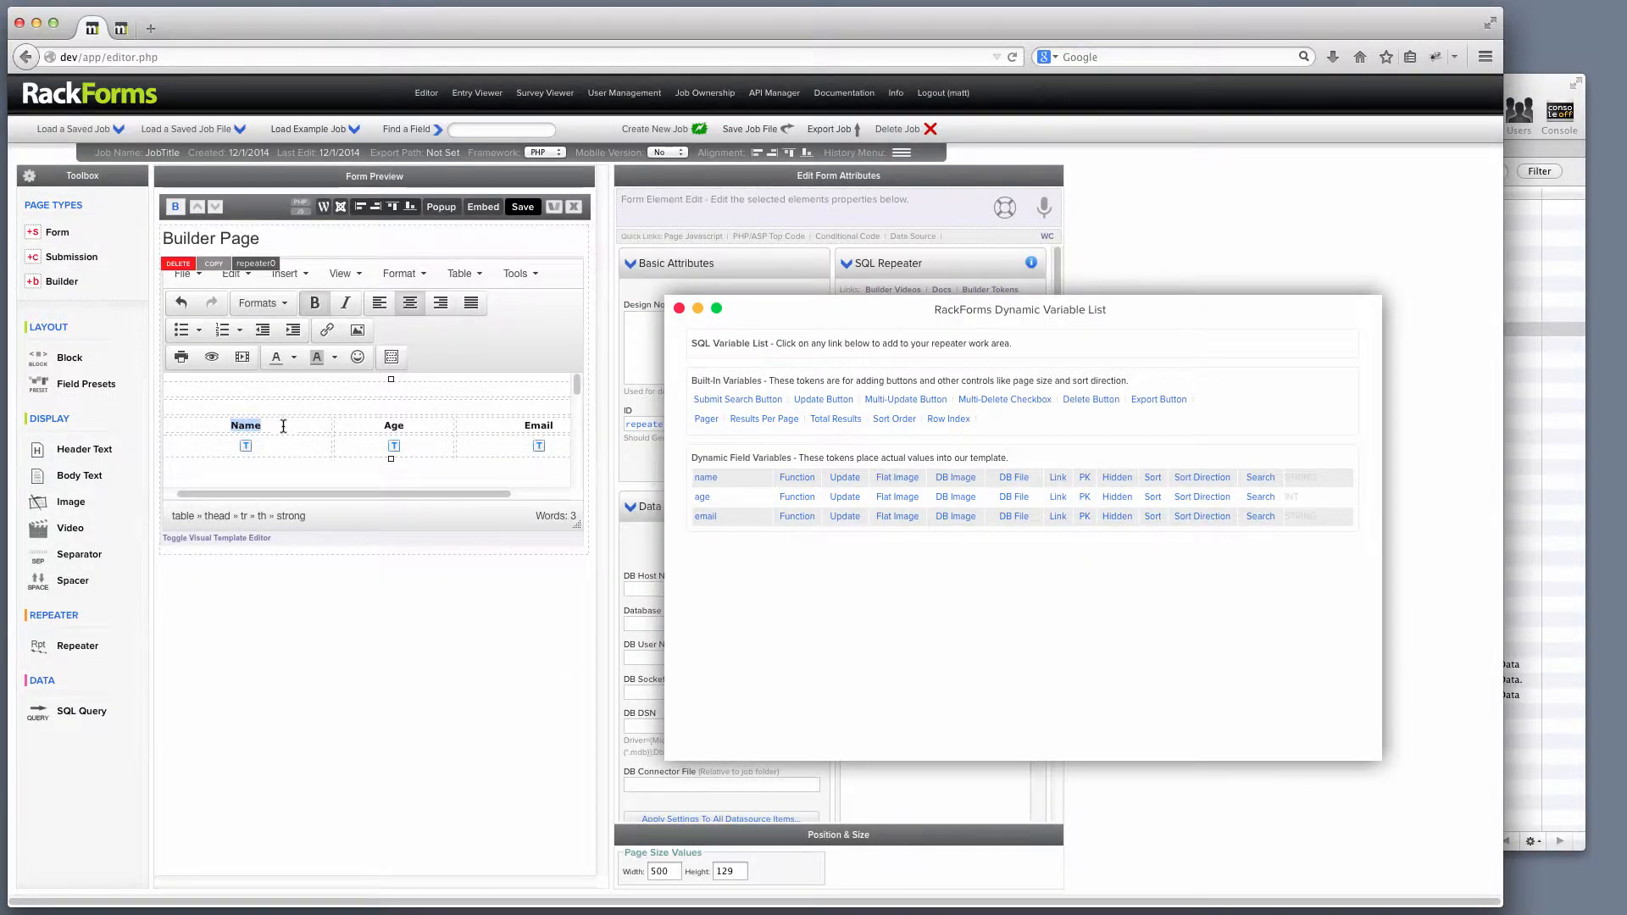
pyautogui.click(268, 441)
pyautogui.click(678, 308)
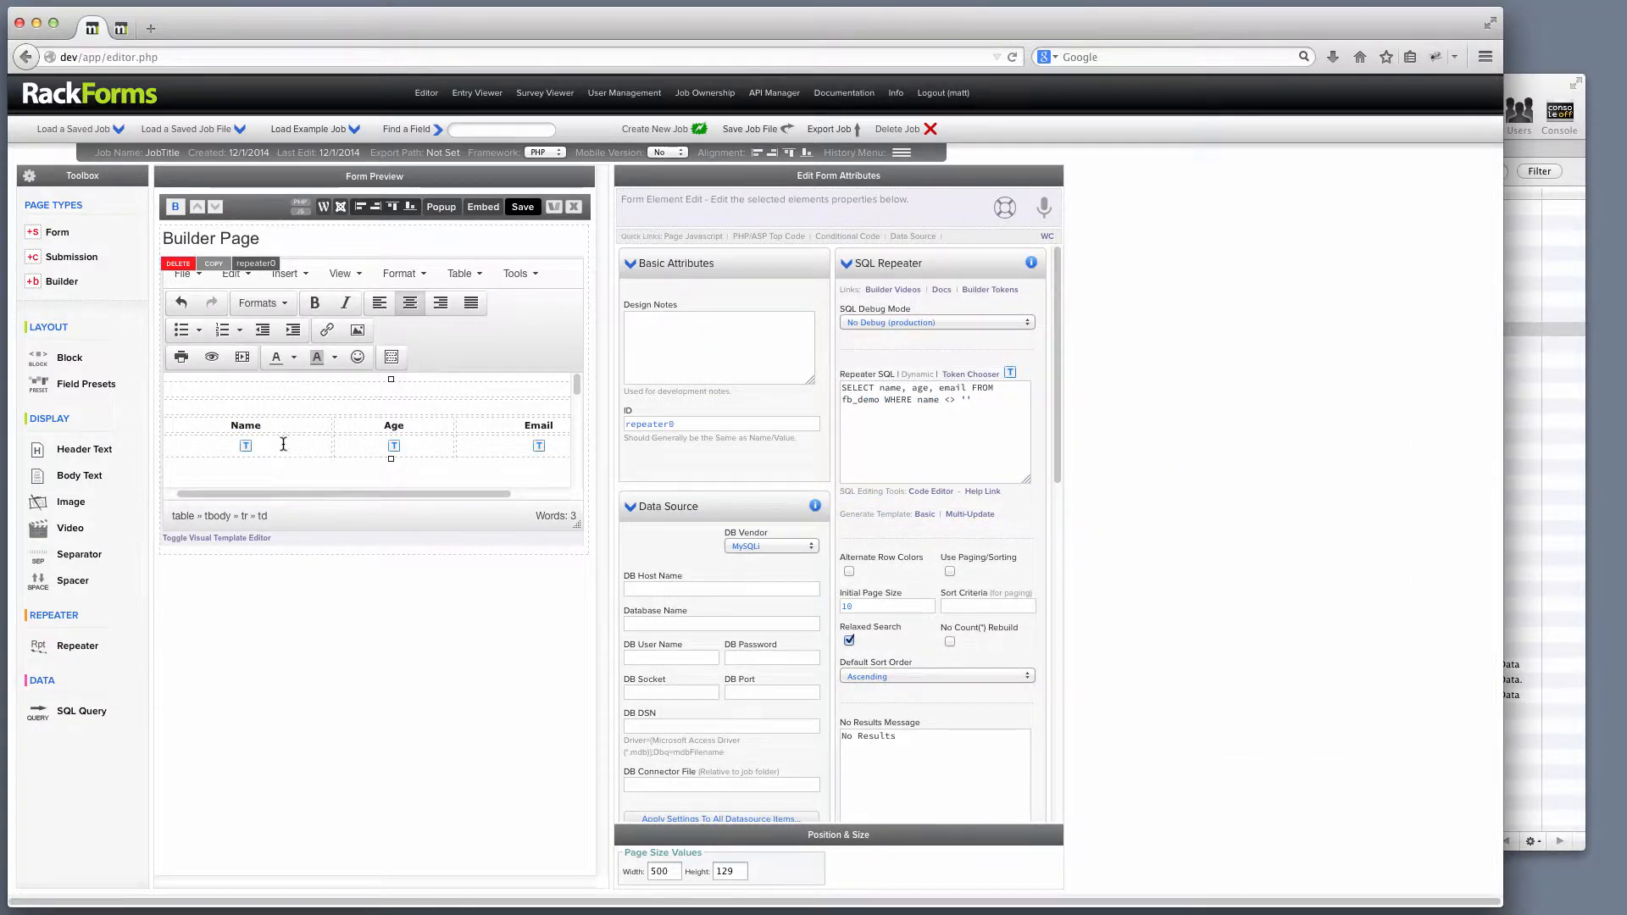
# Delete the Name cell's plain name token and insert the name field's Function token.
pyautogui.click(972, 375)
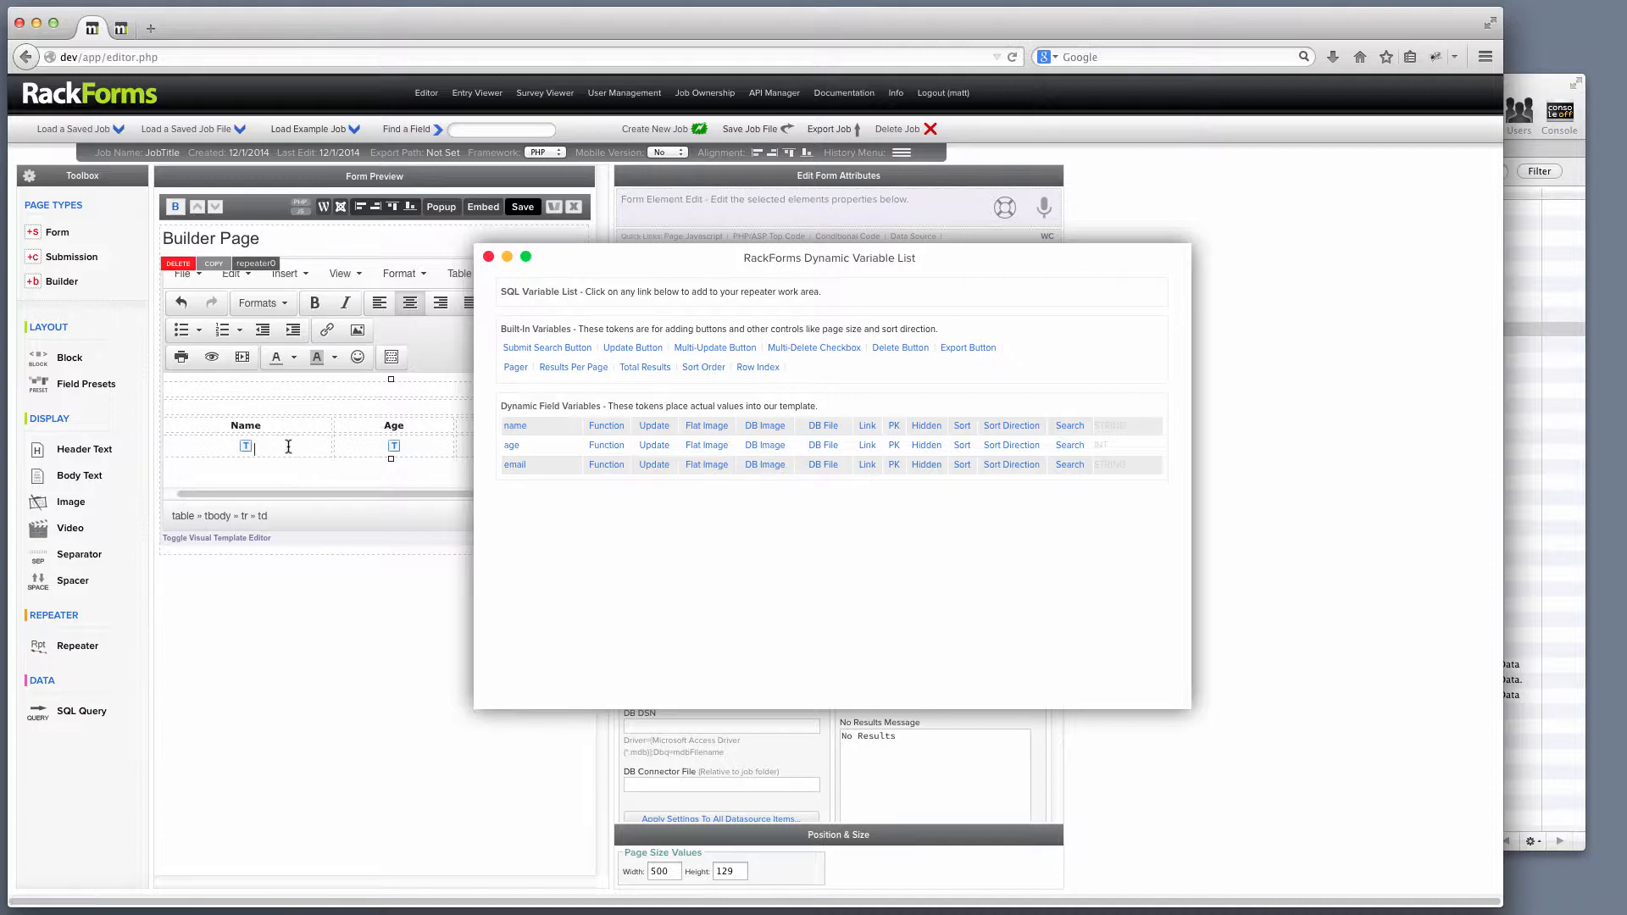
pyautogui.press('BackSpace')
pyautogui.click(606, 428)
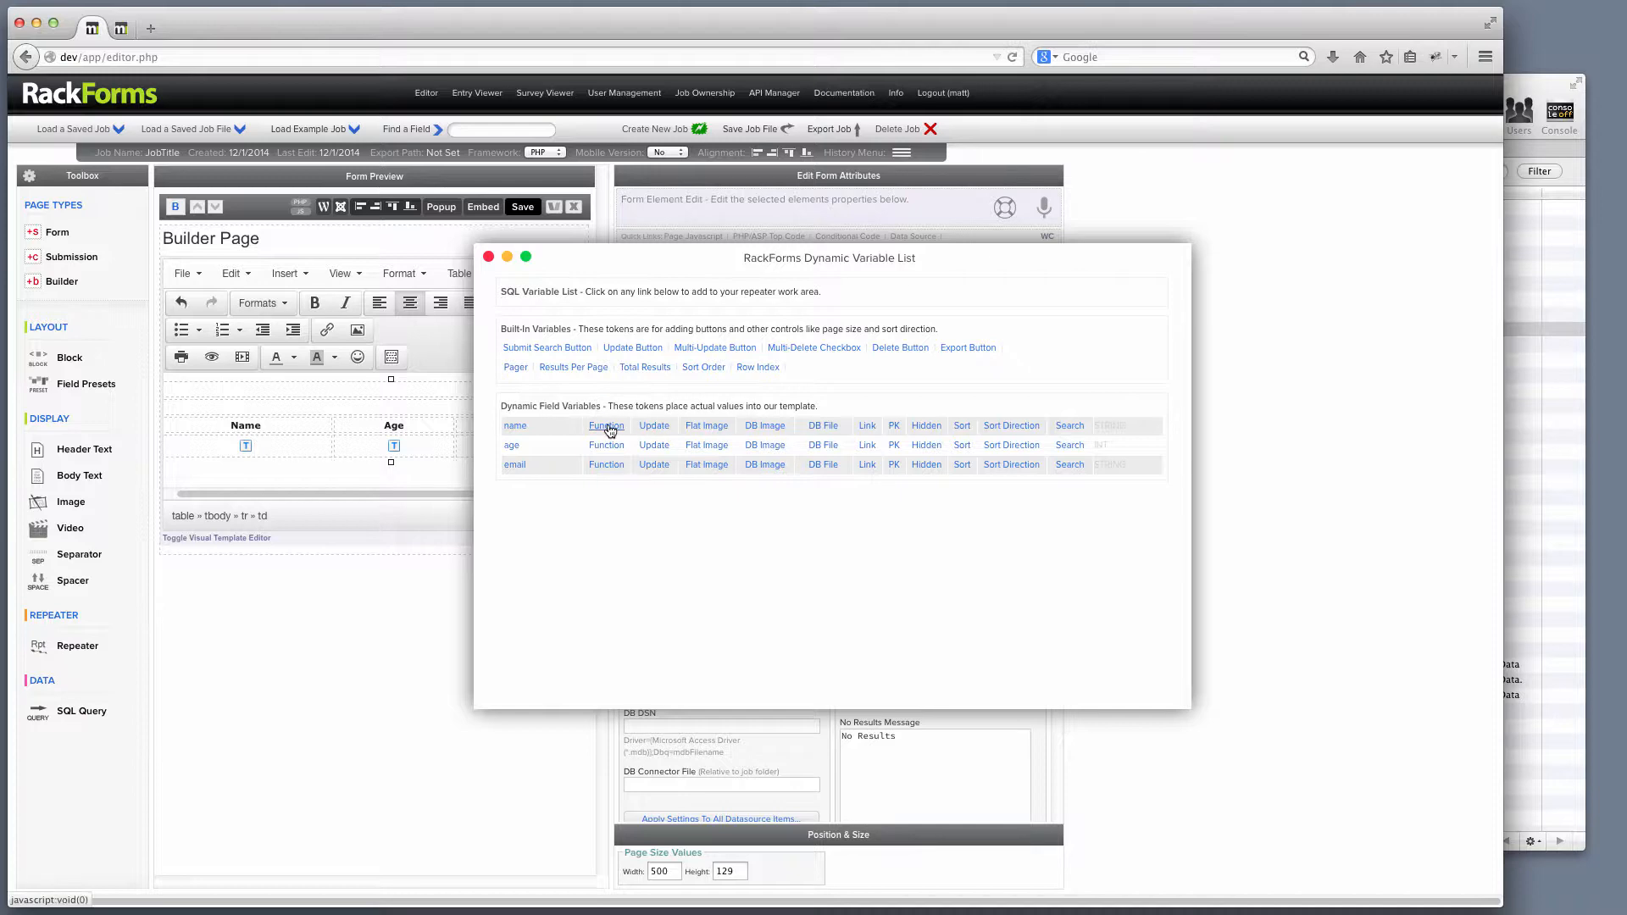
pyautogui.click(488, 256)
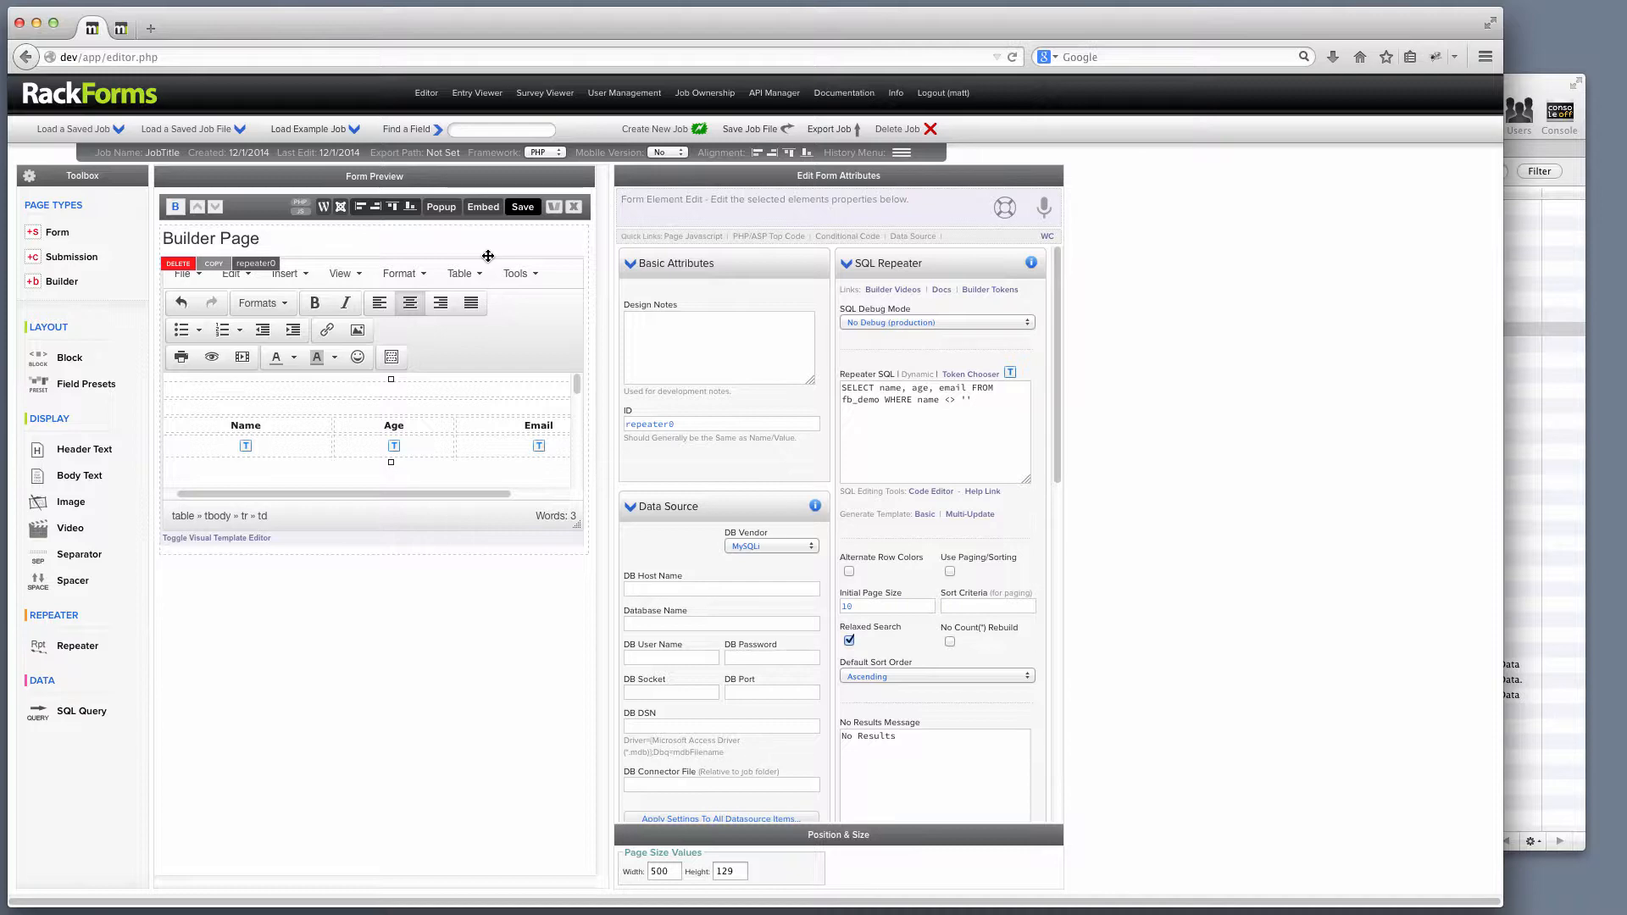
# Open the Name token's properties and review its raw value, Custom Function type and mappings.
pyautogui.doubleClick(246, 447)
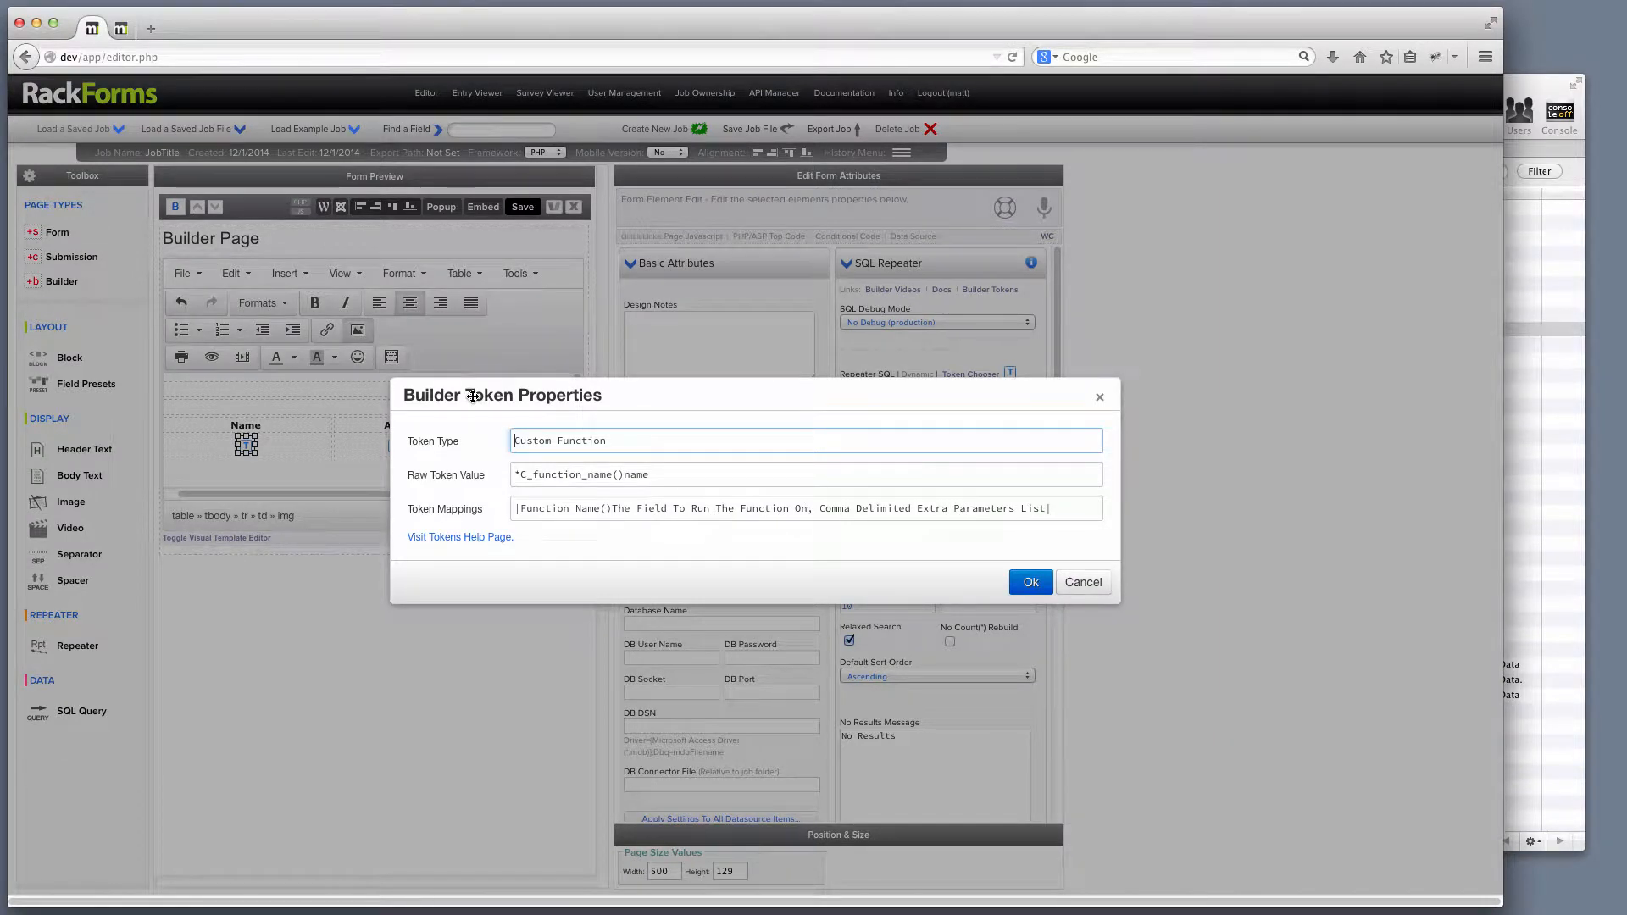
pyautogui.moveTo(533, 475); pyautogui.dragTo(678, 476)
pyautogui.moveTo(516, 508); pyautogui.dragTo(1112, 512)
pyautogui.moveTo(695, 474); pyautogui.dragTo(464, 471)
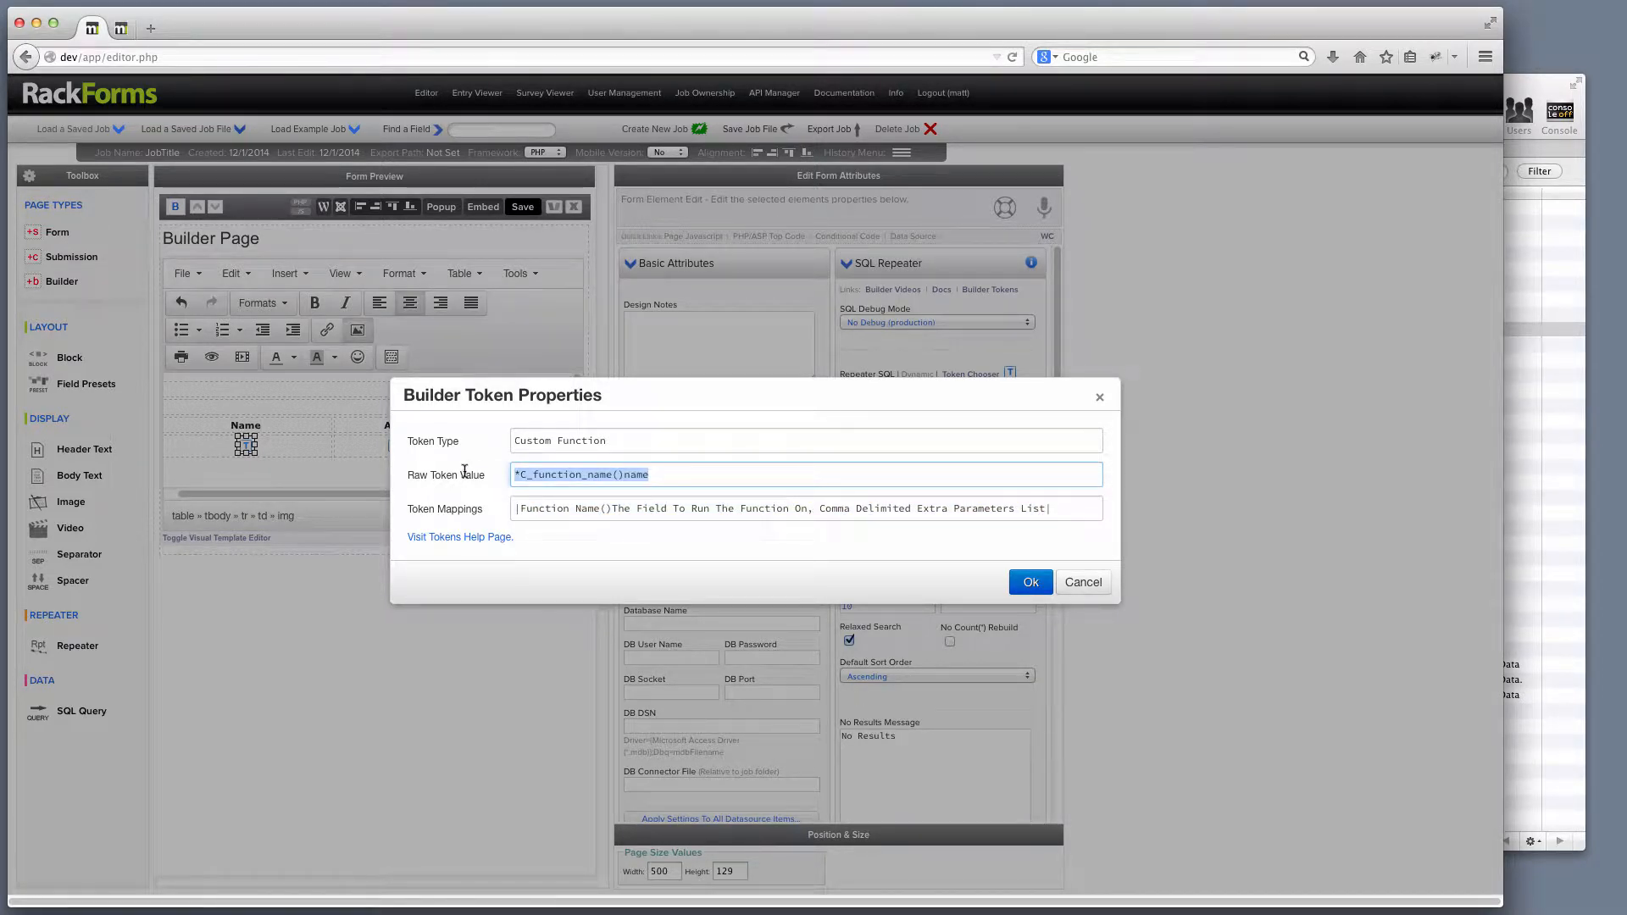
pyautogui.moveTo(516, 441); pyautogui.dragTo(703, 439)
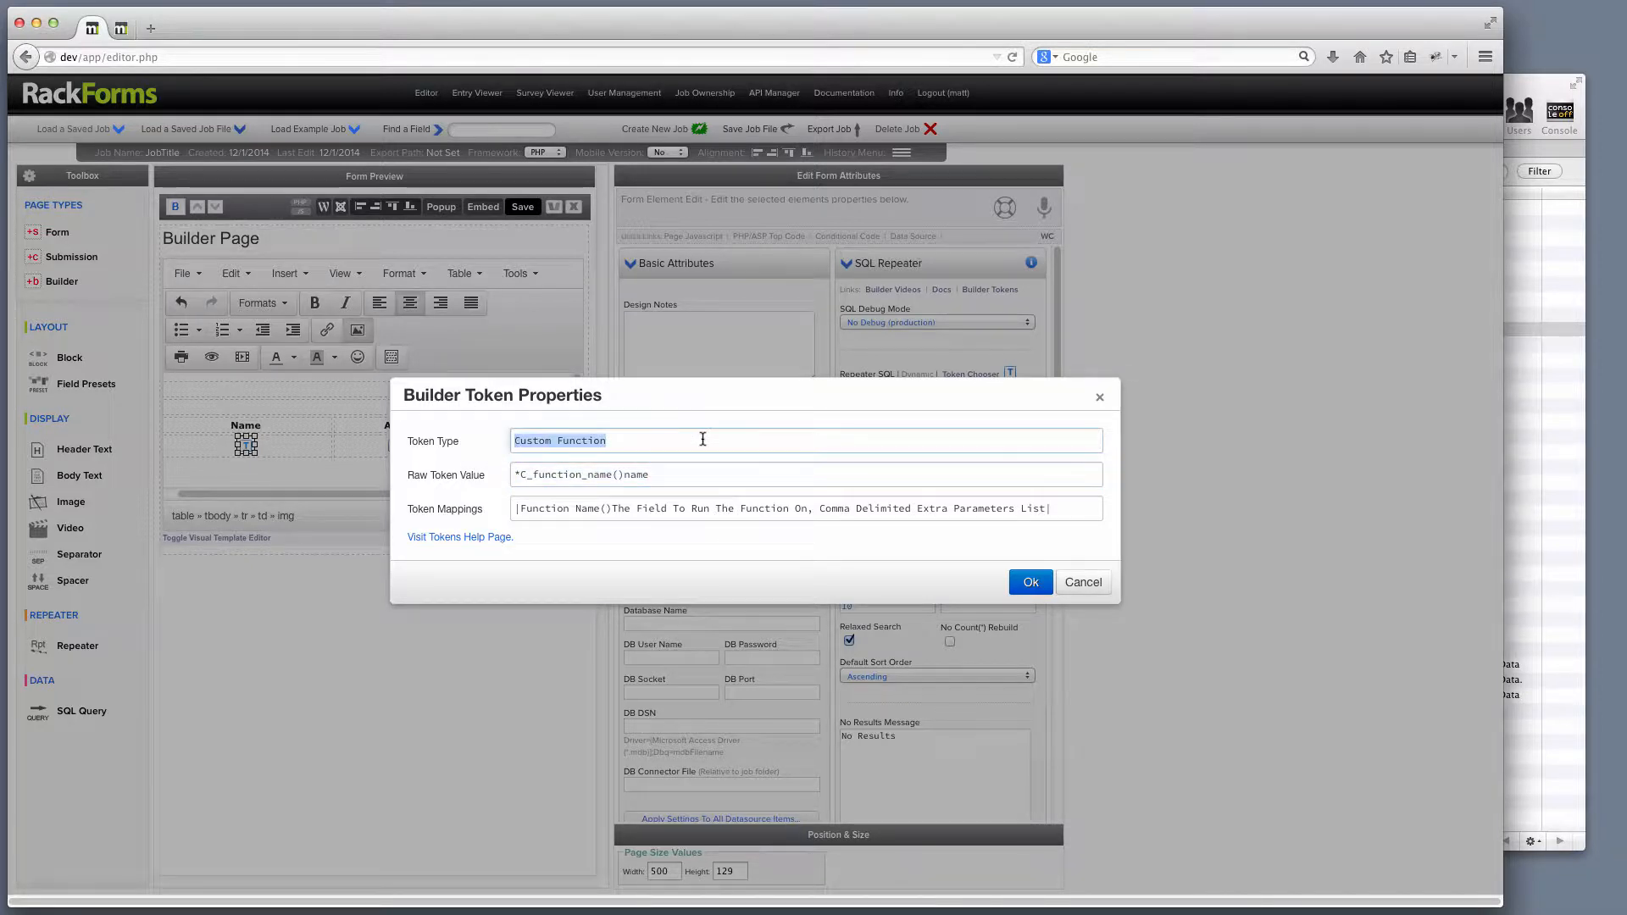
pyautogui.tripleClick(521, 510)
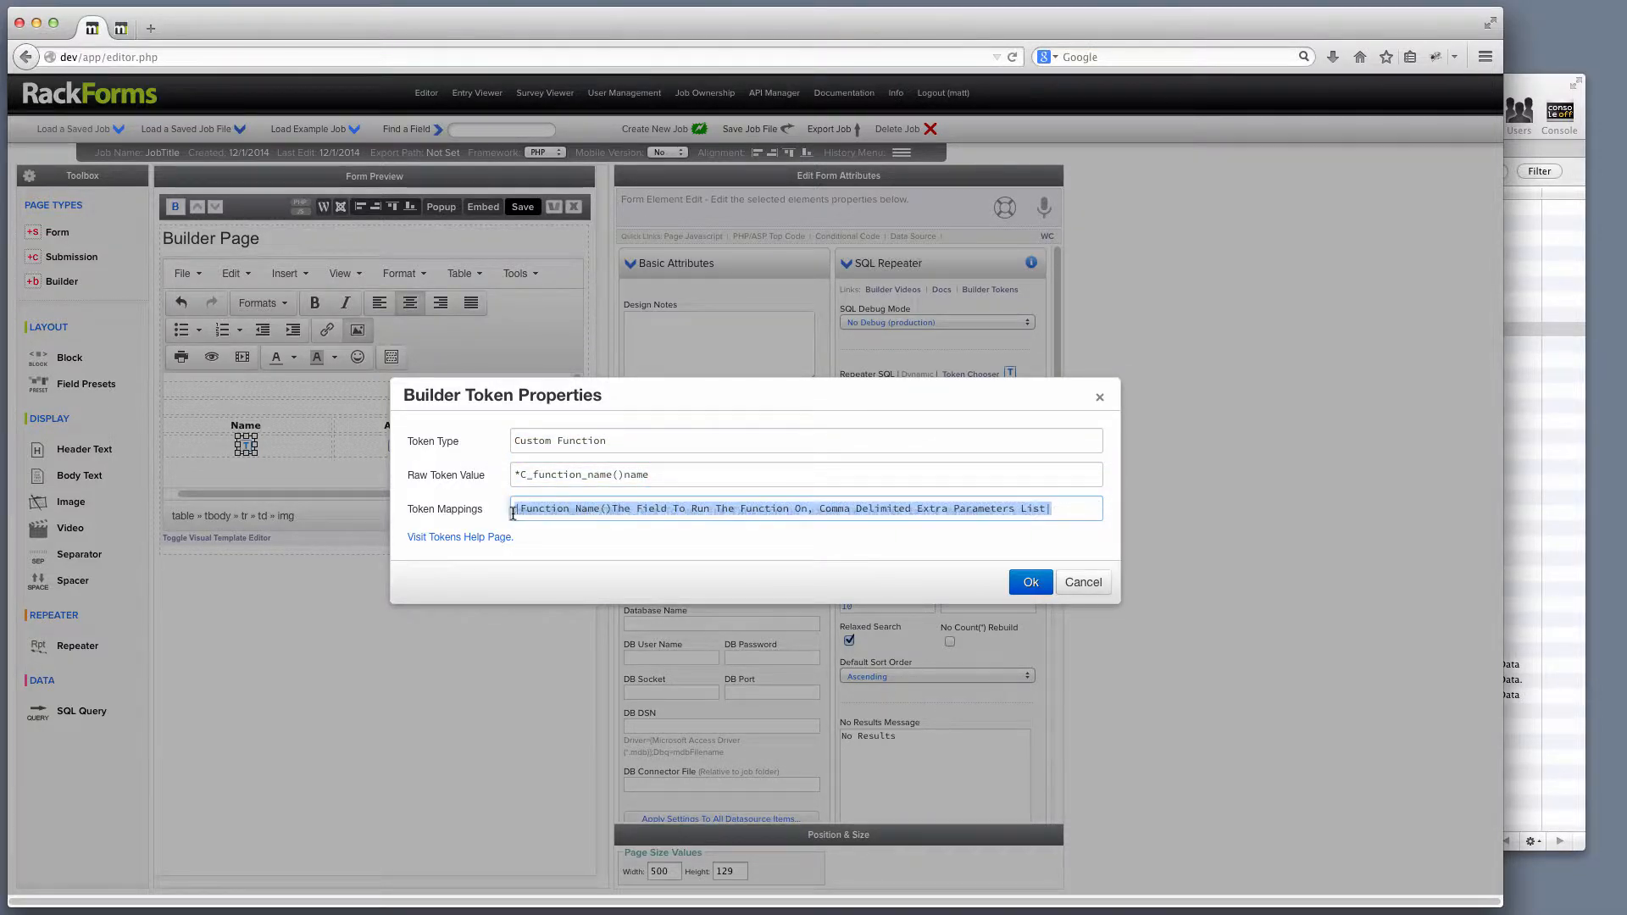
pyautogui.click(625, 511)
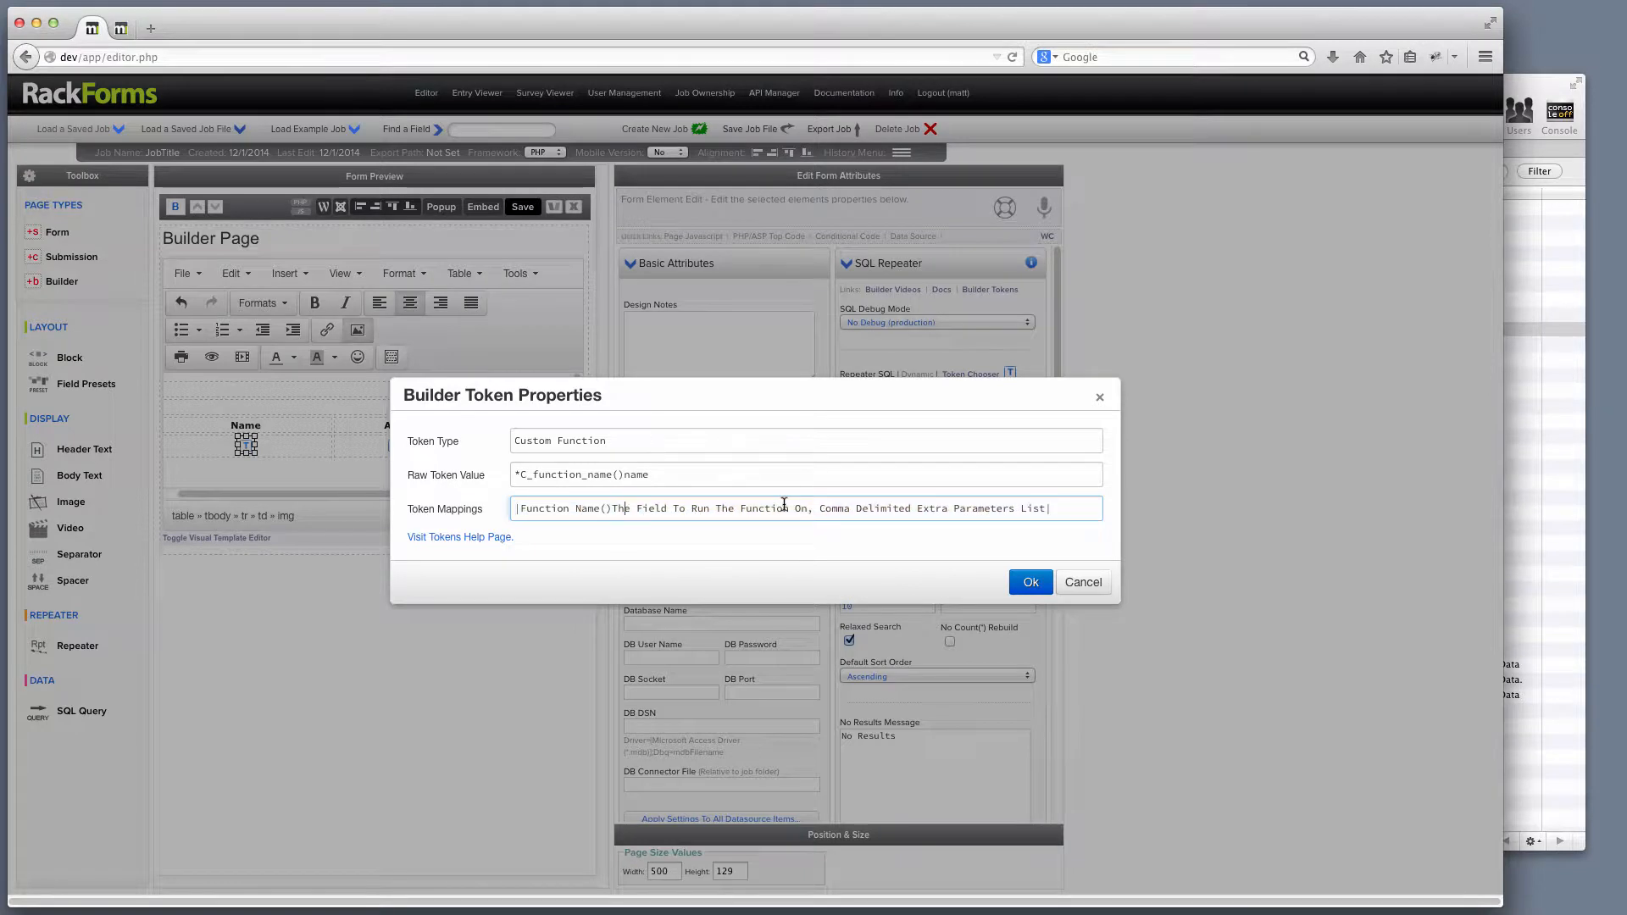
pyautogui.moveTo(650, 474); pyautogui.dragTo(624, 475)
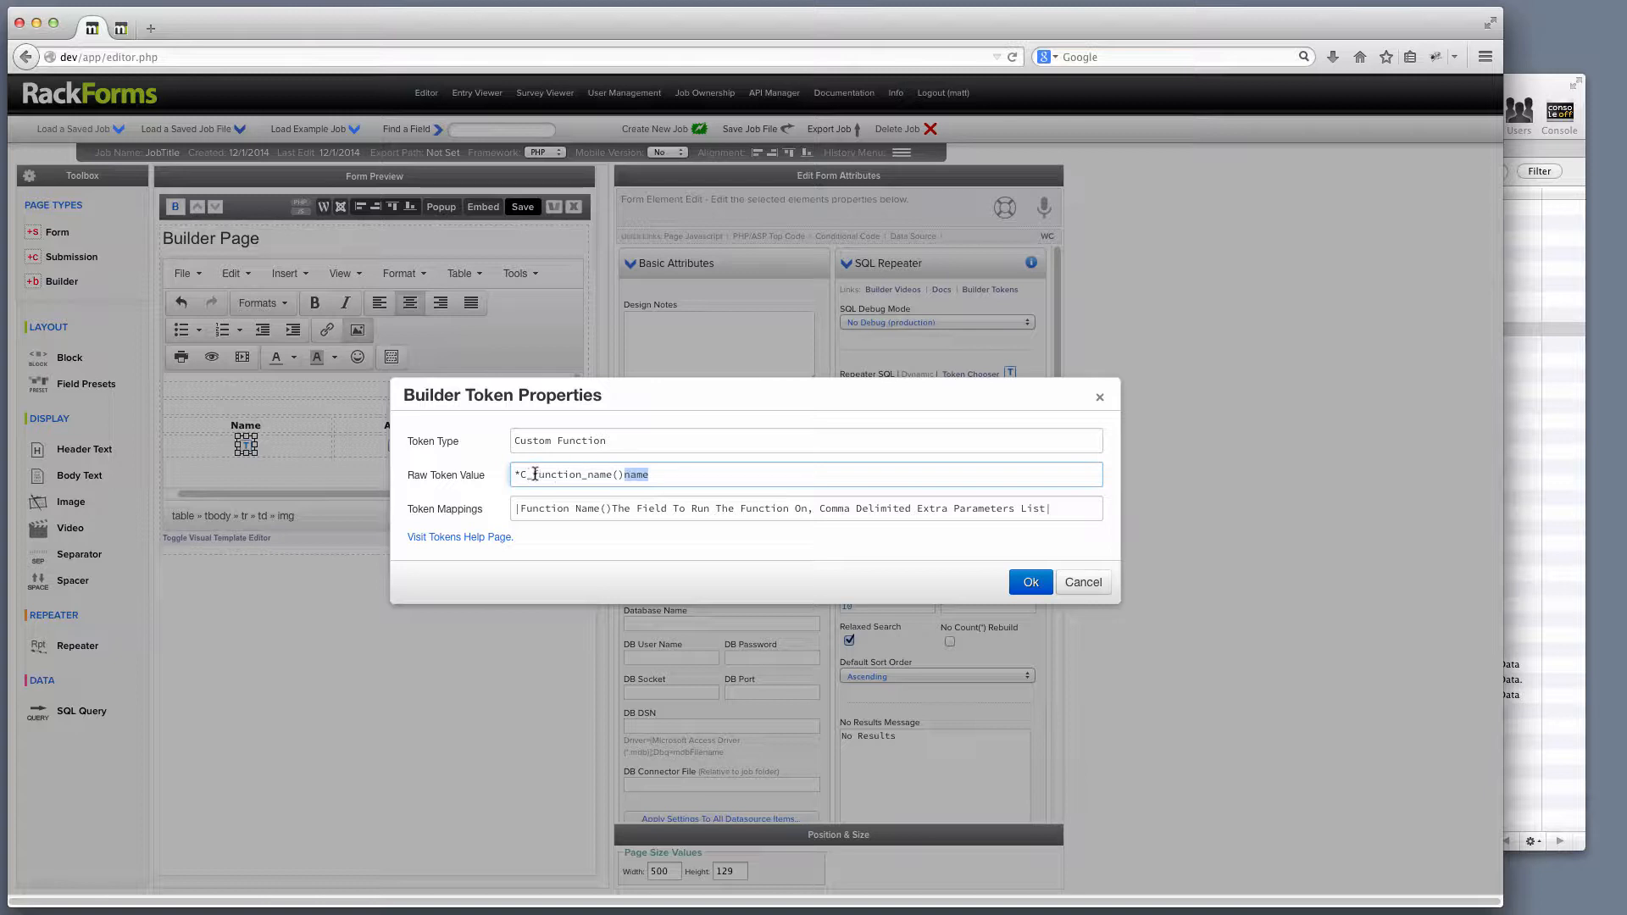
# Replace function_name with toupper so the token reads *C_toupper()name, and confirm.
pyautogui.moveTo(533, 475); pyautogui.dragTo(615, 473)
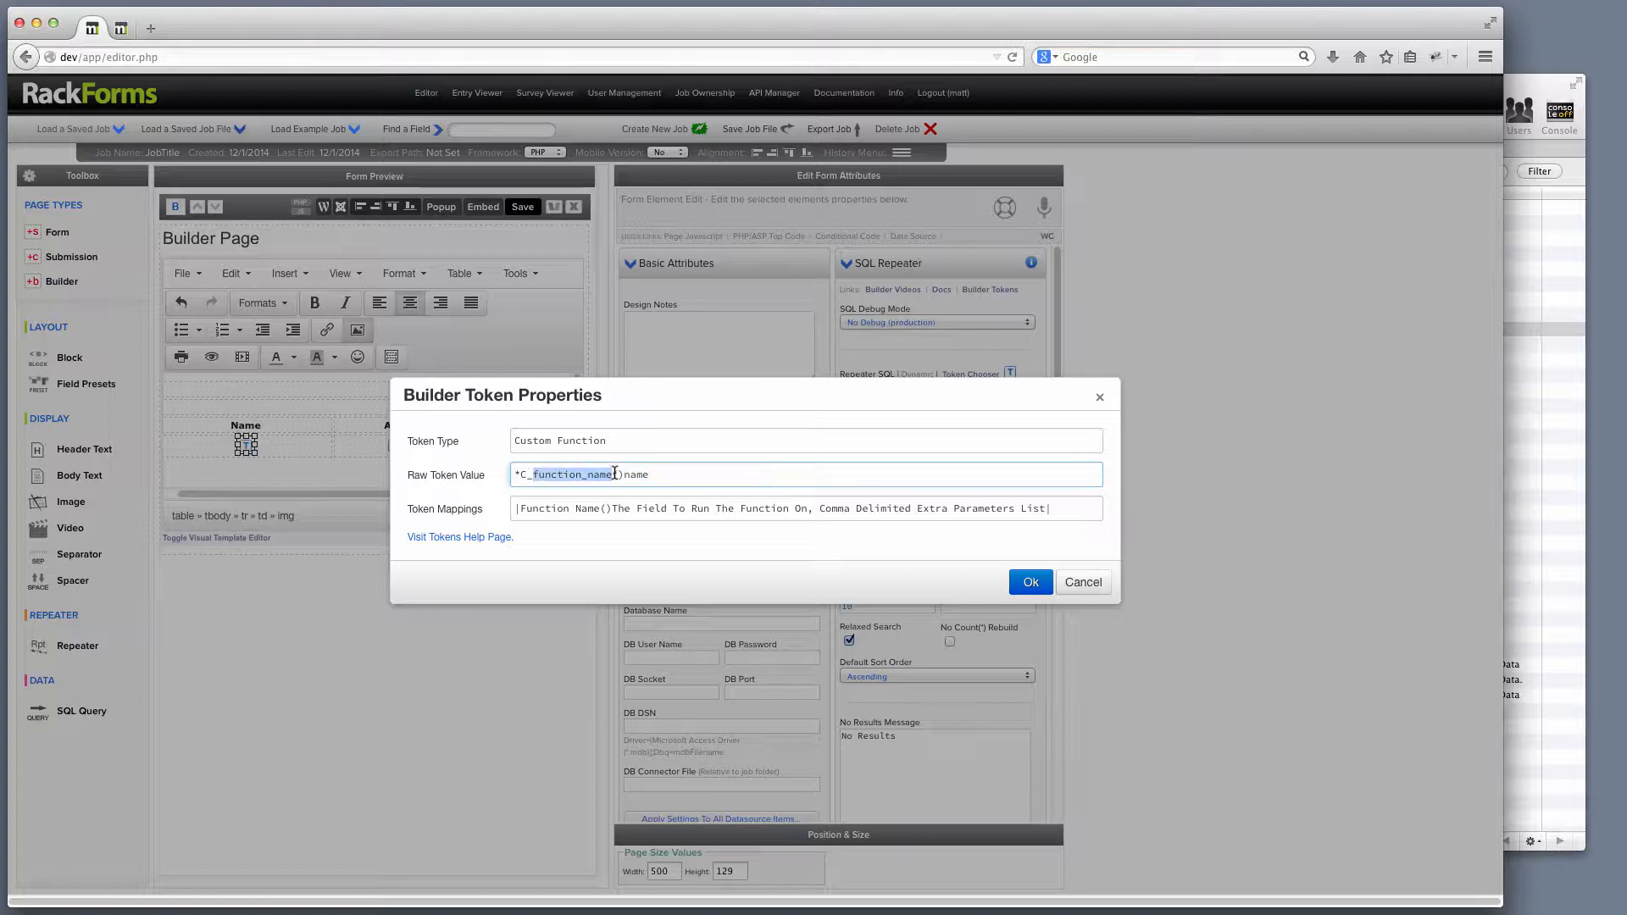
pyautogui.write('toupper')
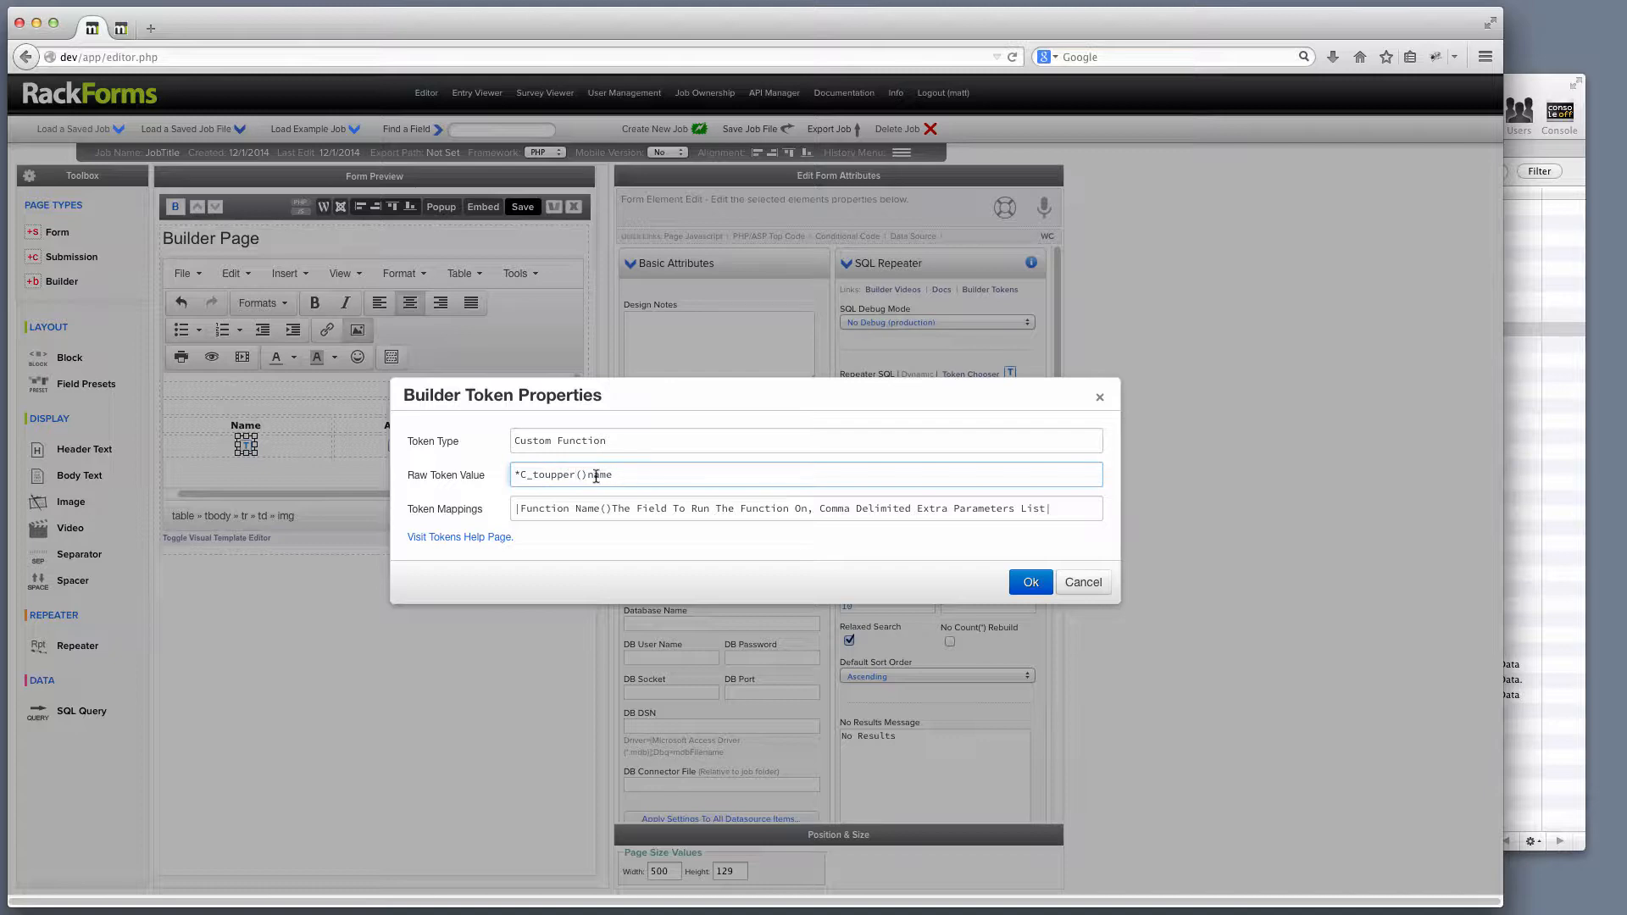
pyautogui.moveTo(531, 475); pyautogui.dragTo(579, 475)
pyautogui.click(1028, 582)
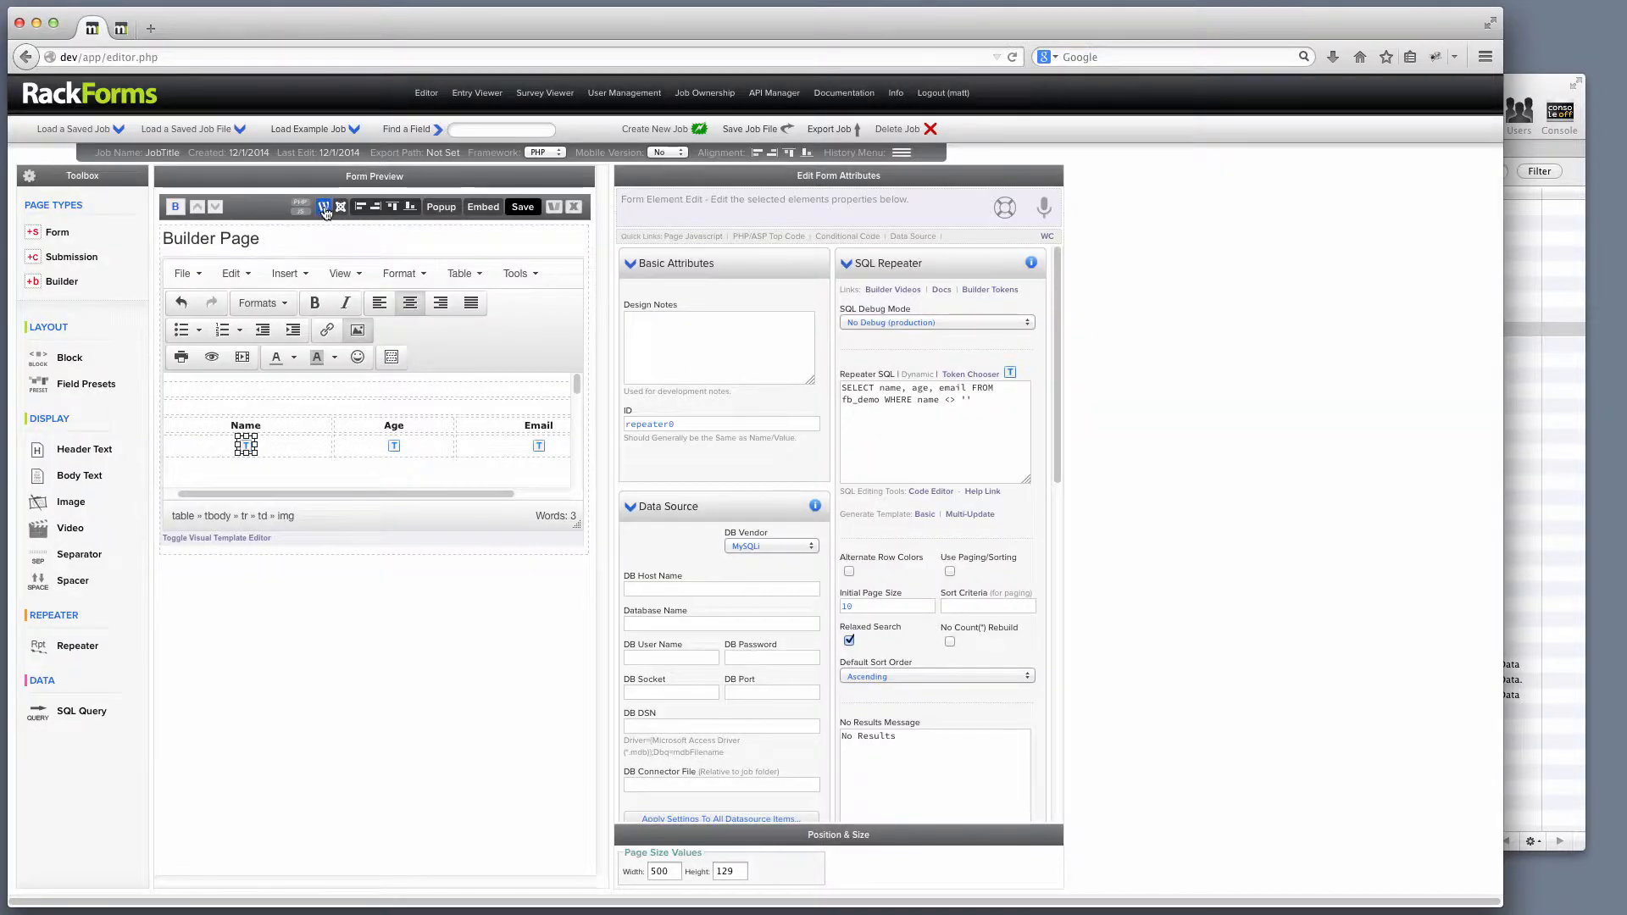
# In the page code, write a PHP toupper($value) function that returns strtoupper($value).
pyautogui.click(323, 207)
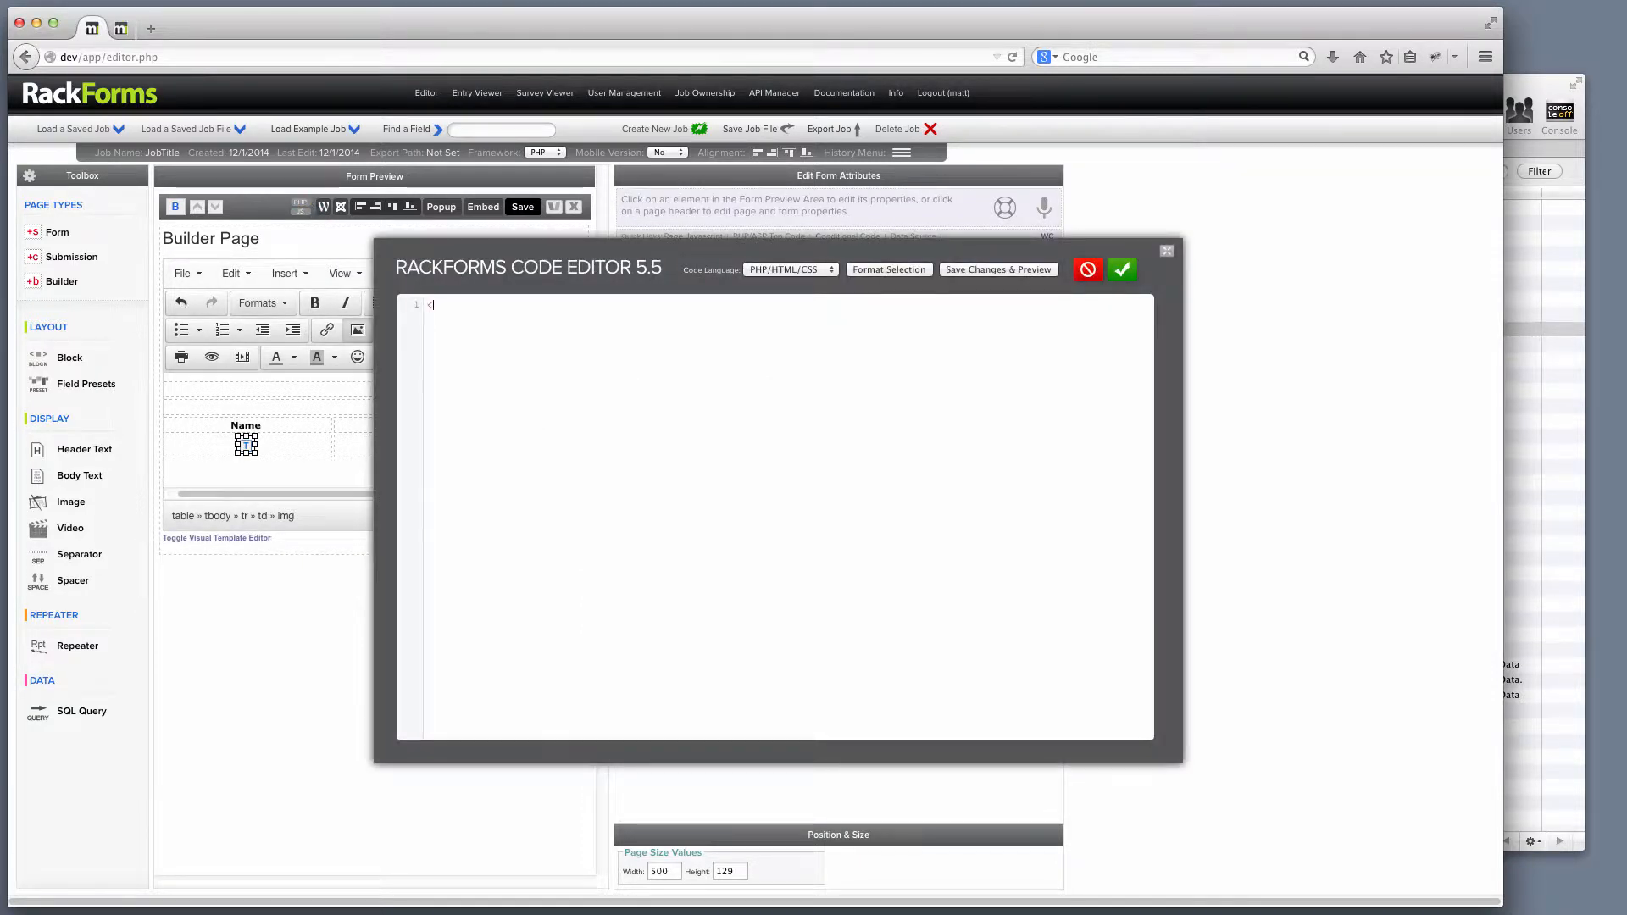
pyautogui.write('<?php')
pyautogui.press('Return')
pyautogui.write('function toupper($valu')
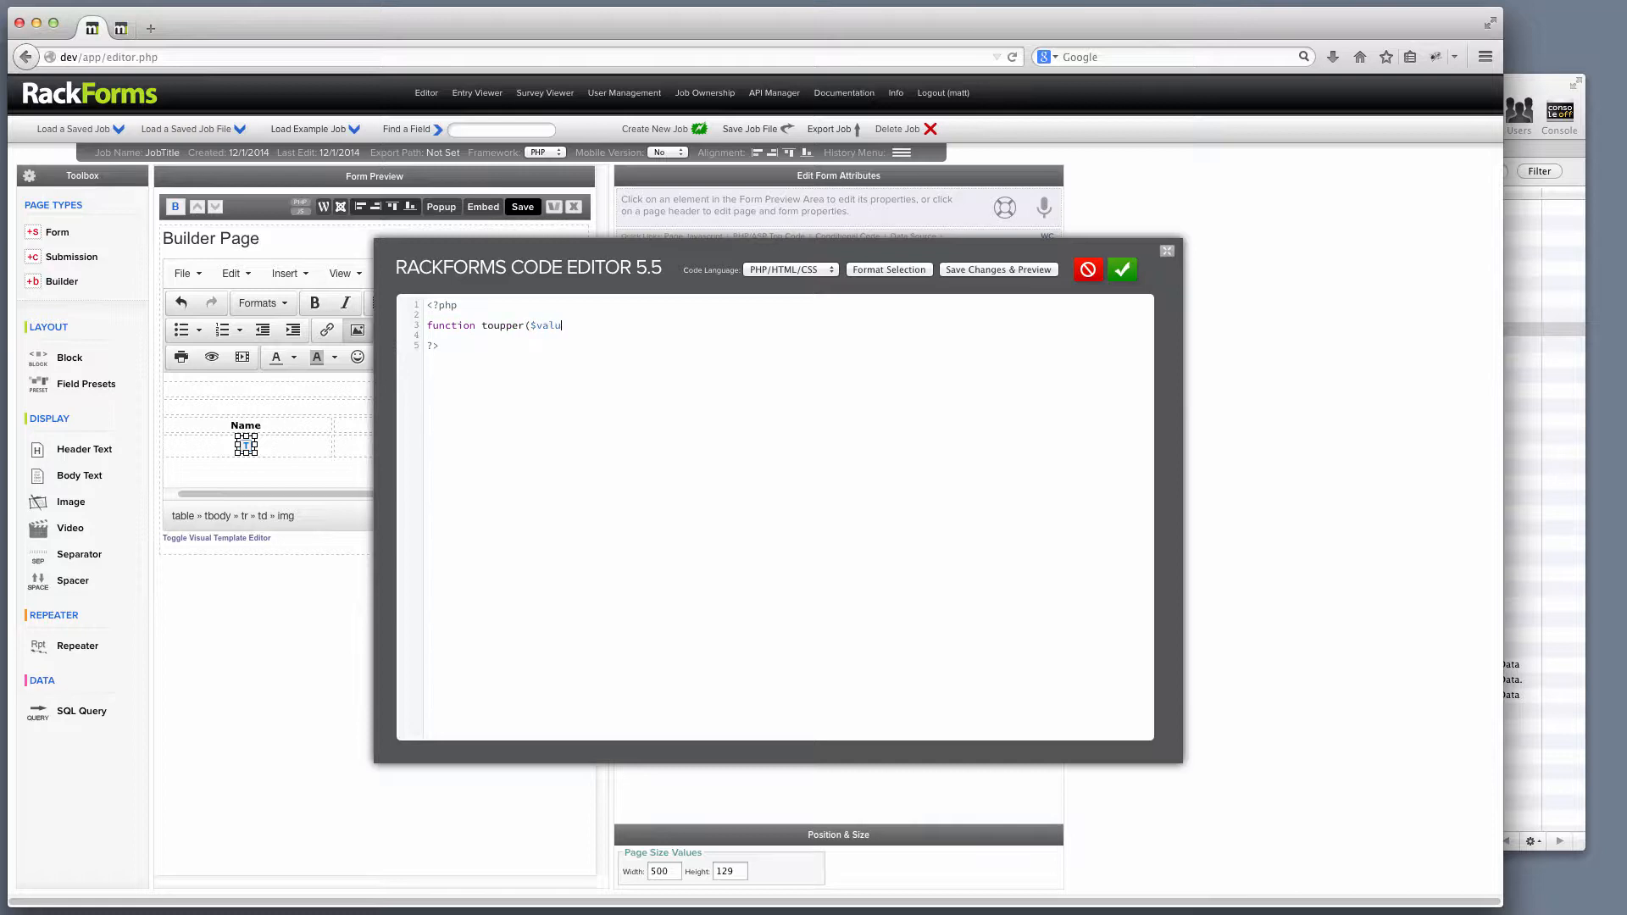
pyautogui.write('e_{')
pyautogui.press('Return')
pyautogui.press('Return')
pyautogui.press('BackSpace')
pyautogui.write('eturn strtoupper($value;')
# Preview the uppercase names, compare Joe Smith's mixed-case stored name in Sequel Pro, then return to RackForms.
pyautogui.click(988, 269)
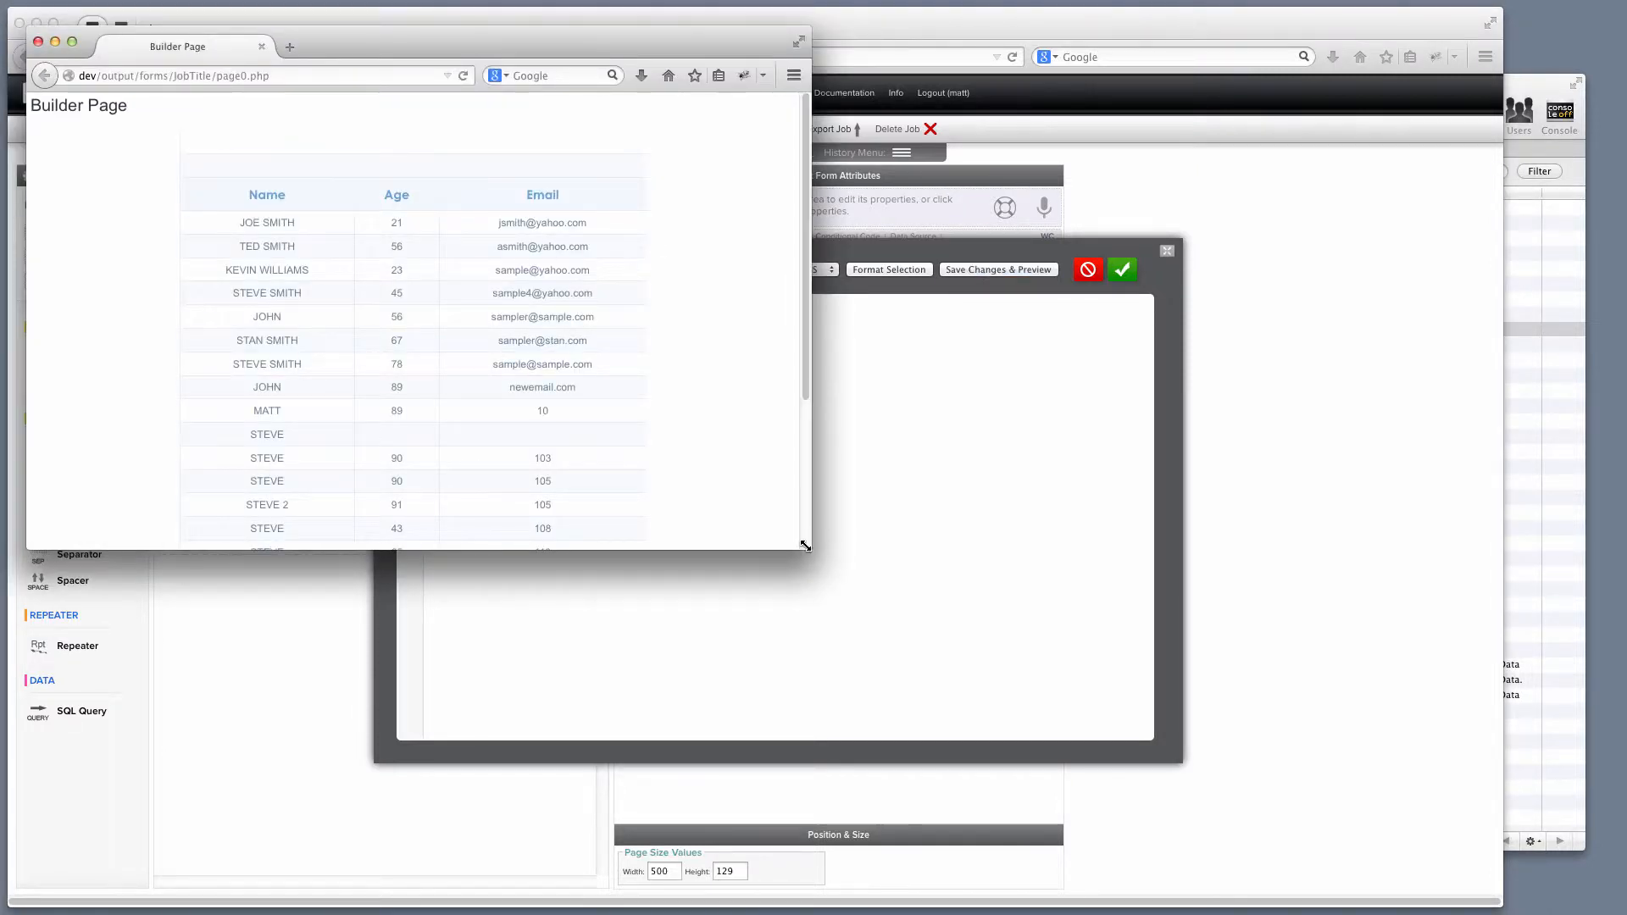
pyautogui.moveTo(808, 545); pyautogui.dragTo(1000, 771)
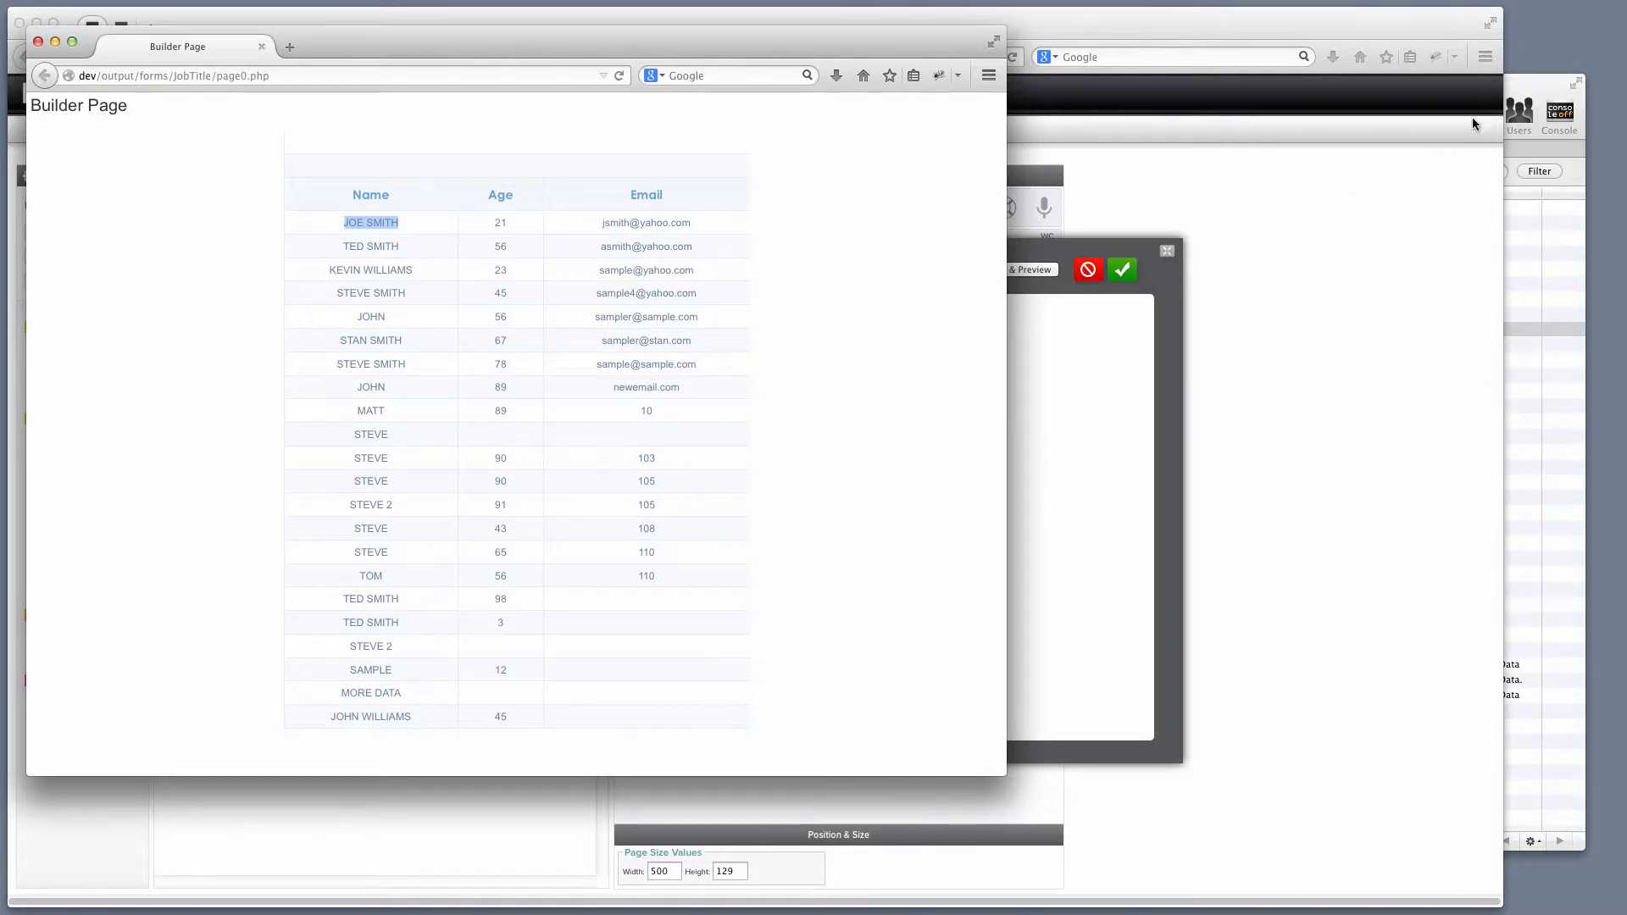
pyautogui.click(1507, 86)
pyautogui.doubleClick(571, 208)
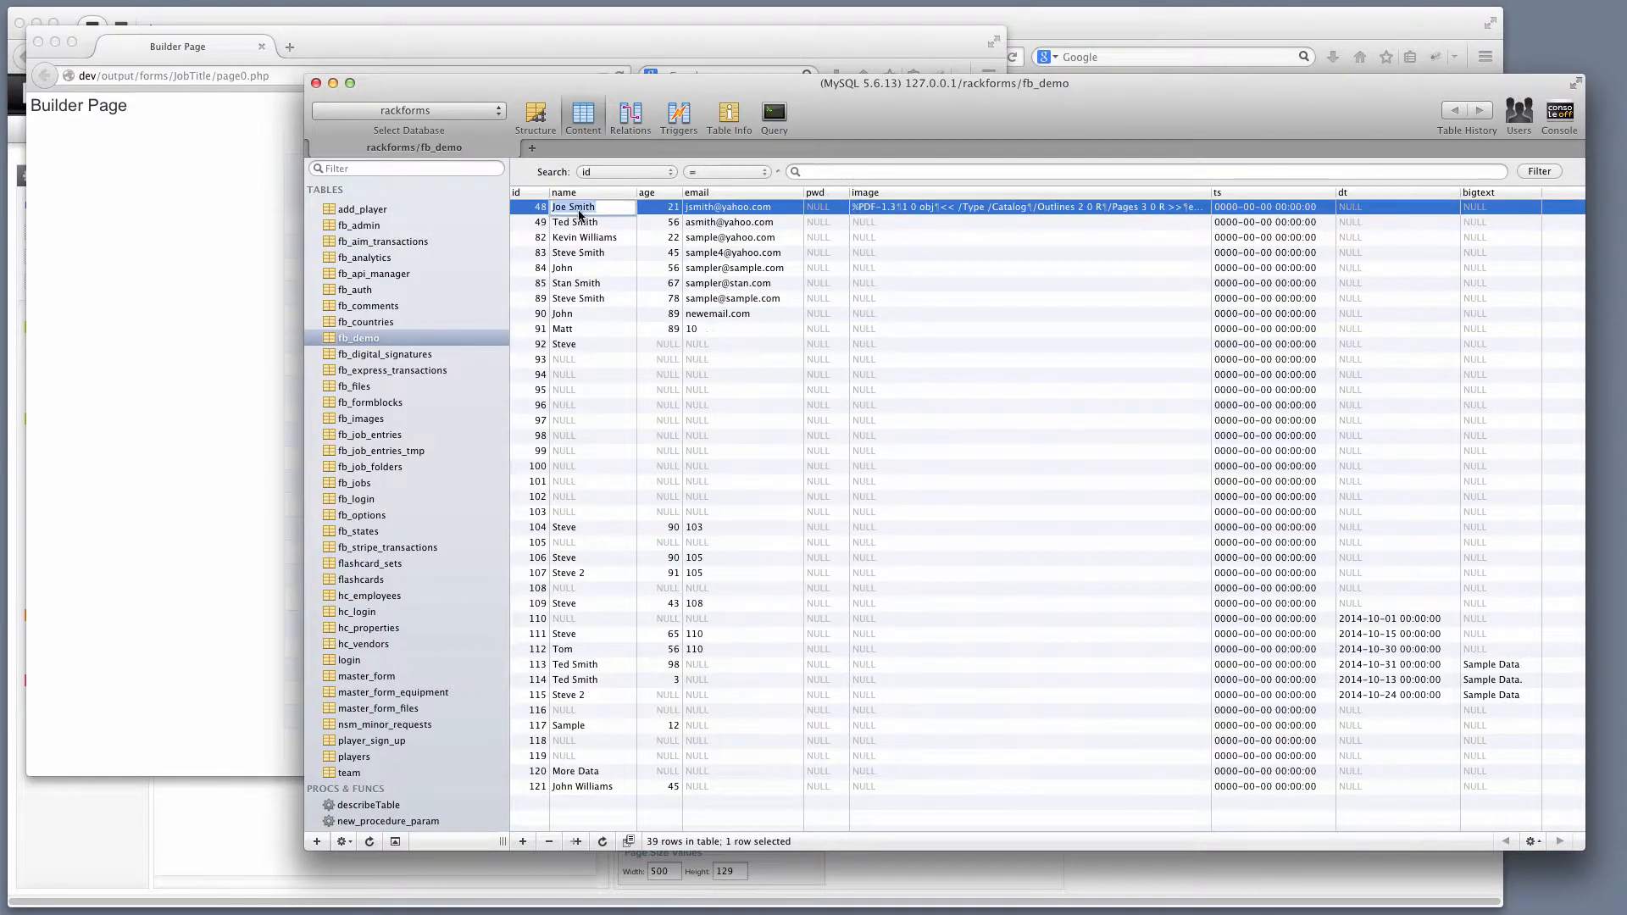
pyautogui.click(282, 212)
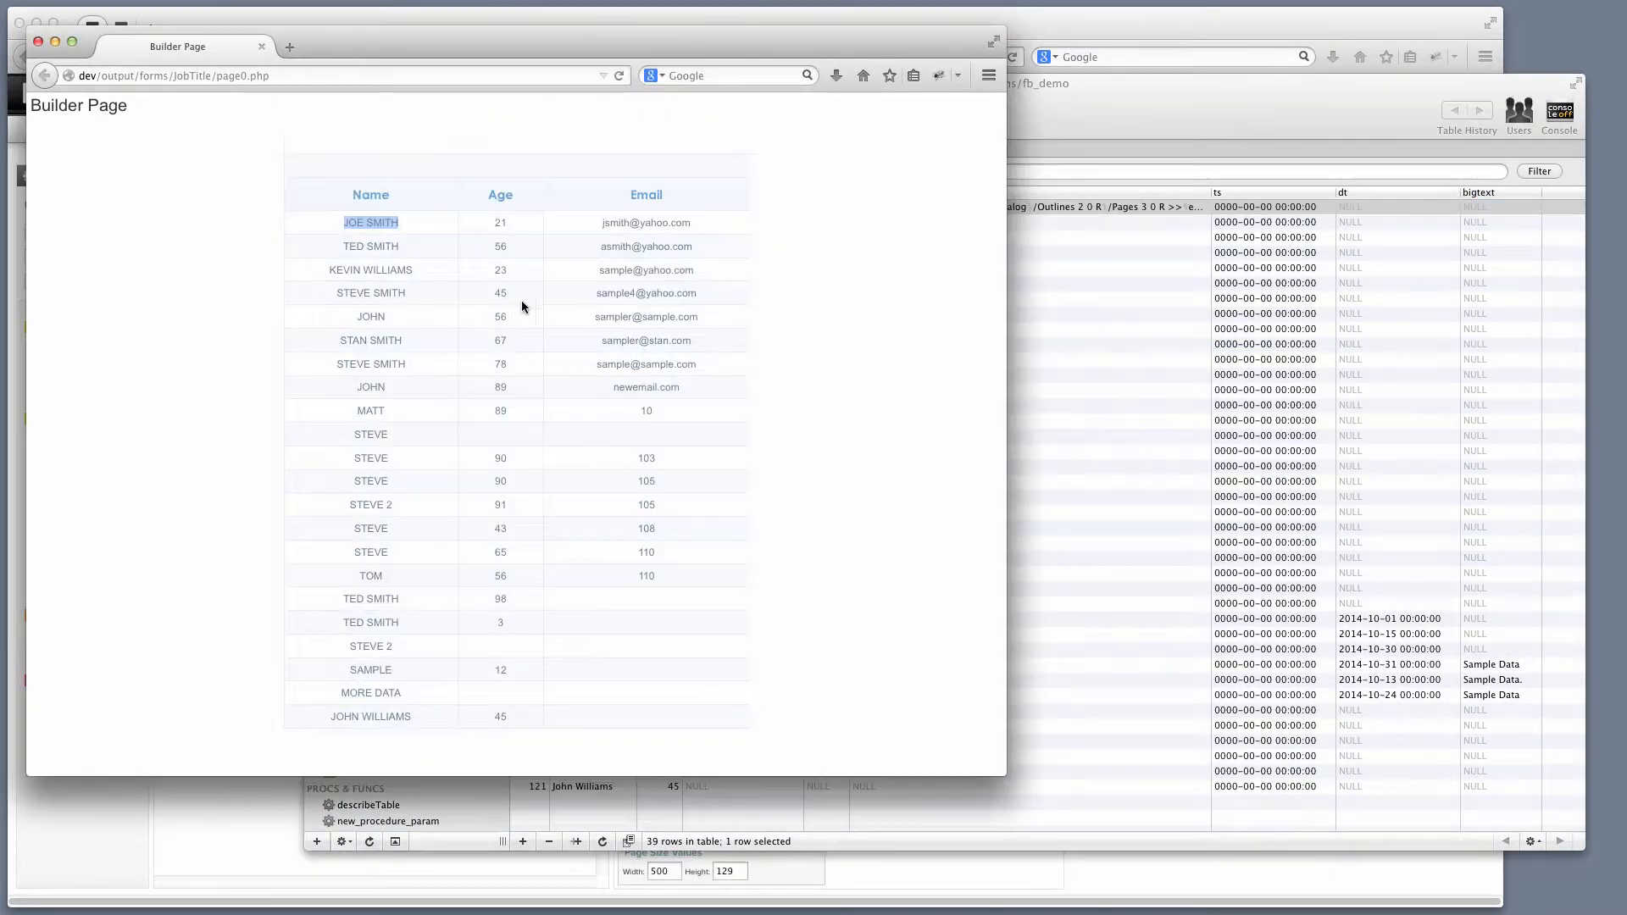
pyautogui.click(1070, 27)
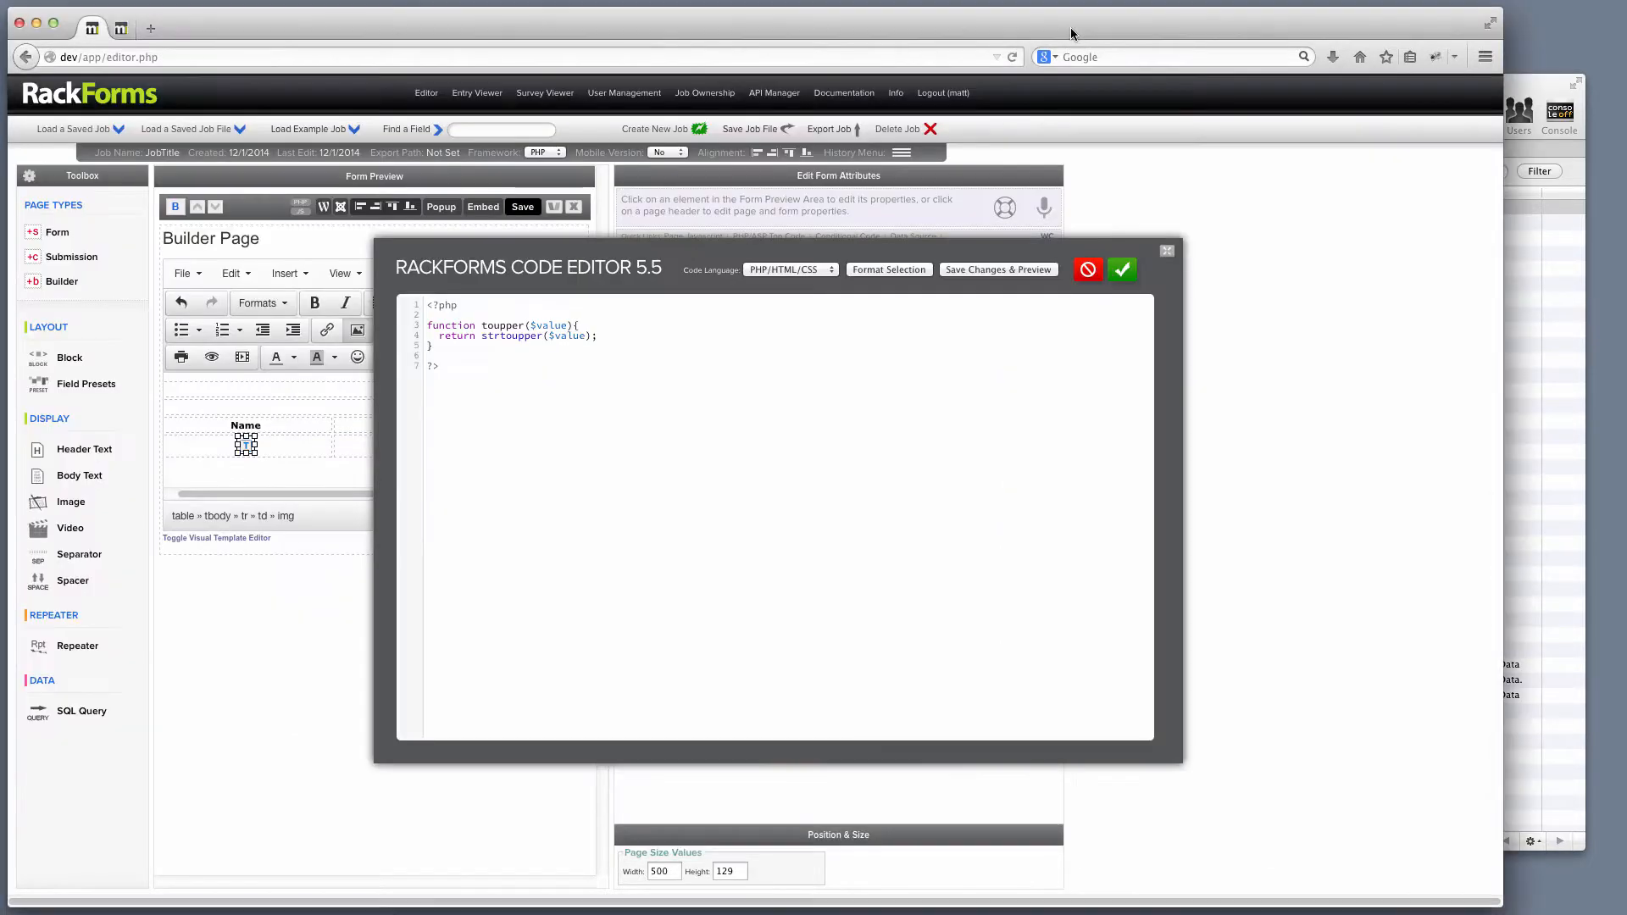
# Check that the Name token's raw value calls toupper, then close its properties unchanged.
pyautogui.doubleClick(501, 325)
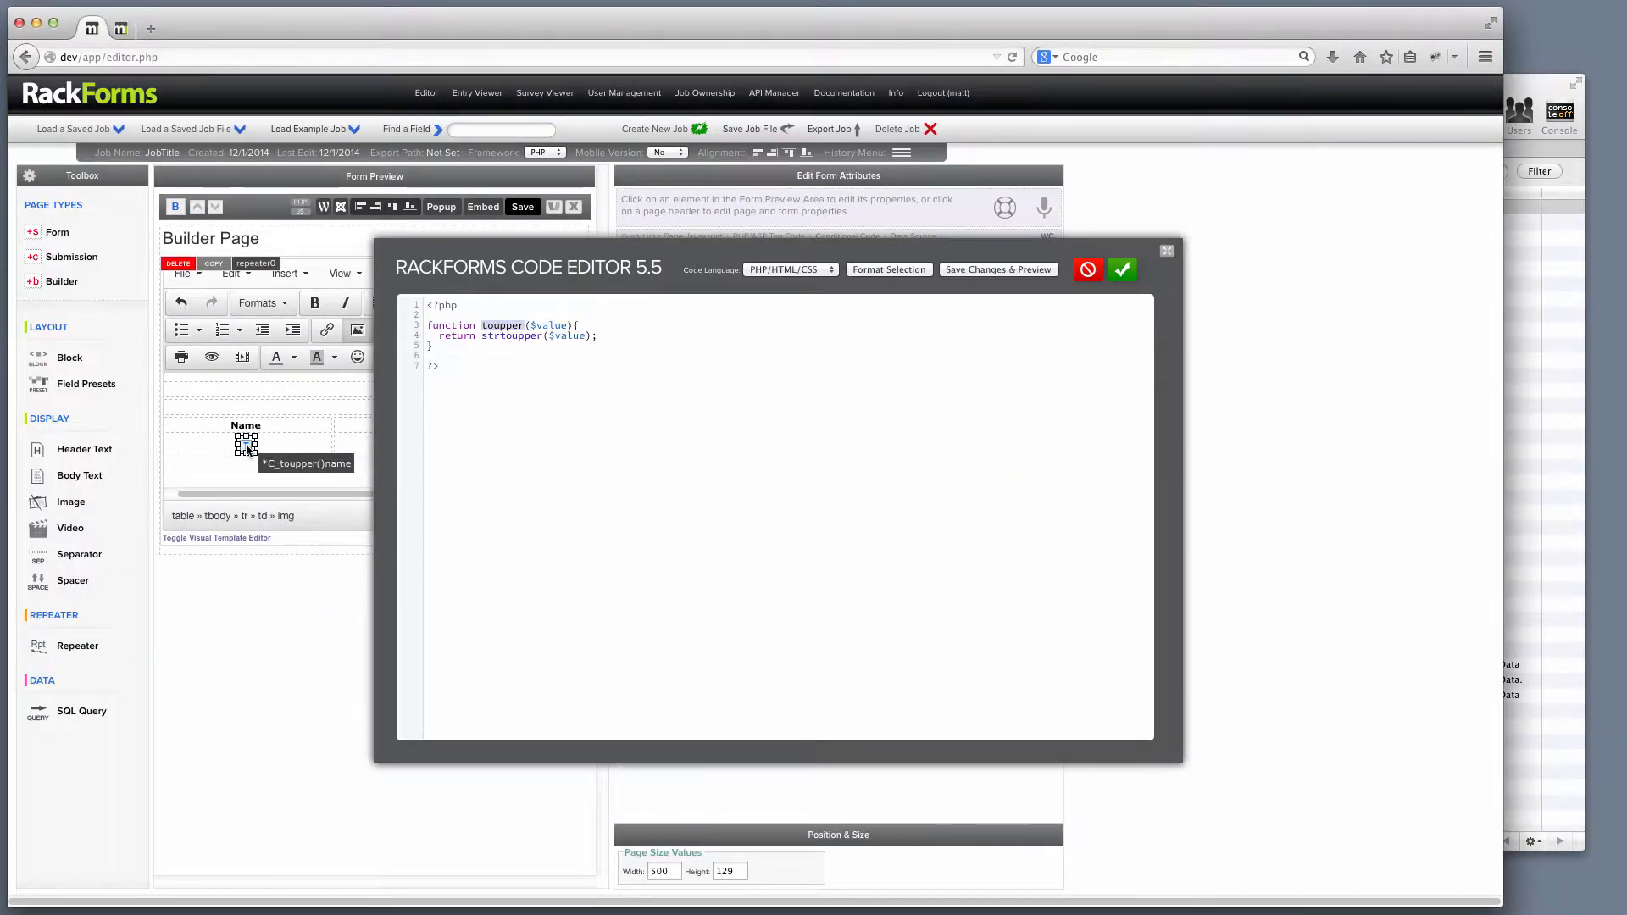
pyautogui.doubleClick(247, 446)
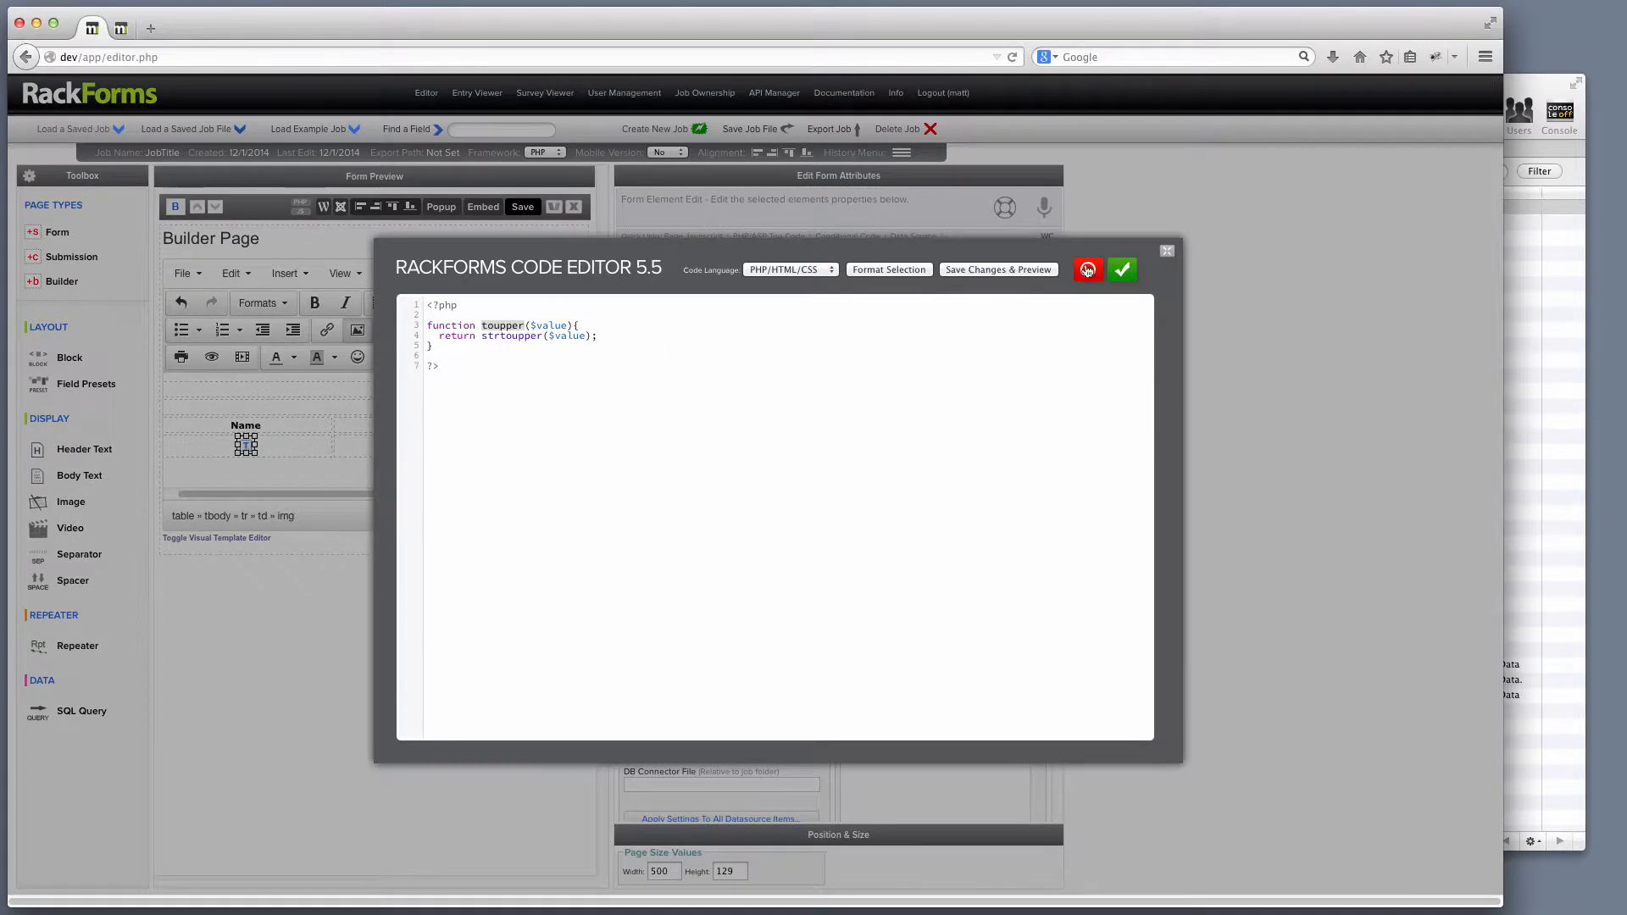
pyautogui.moveTo(532, 475); pyautogui.dragTo(584, 475)
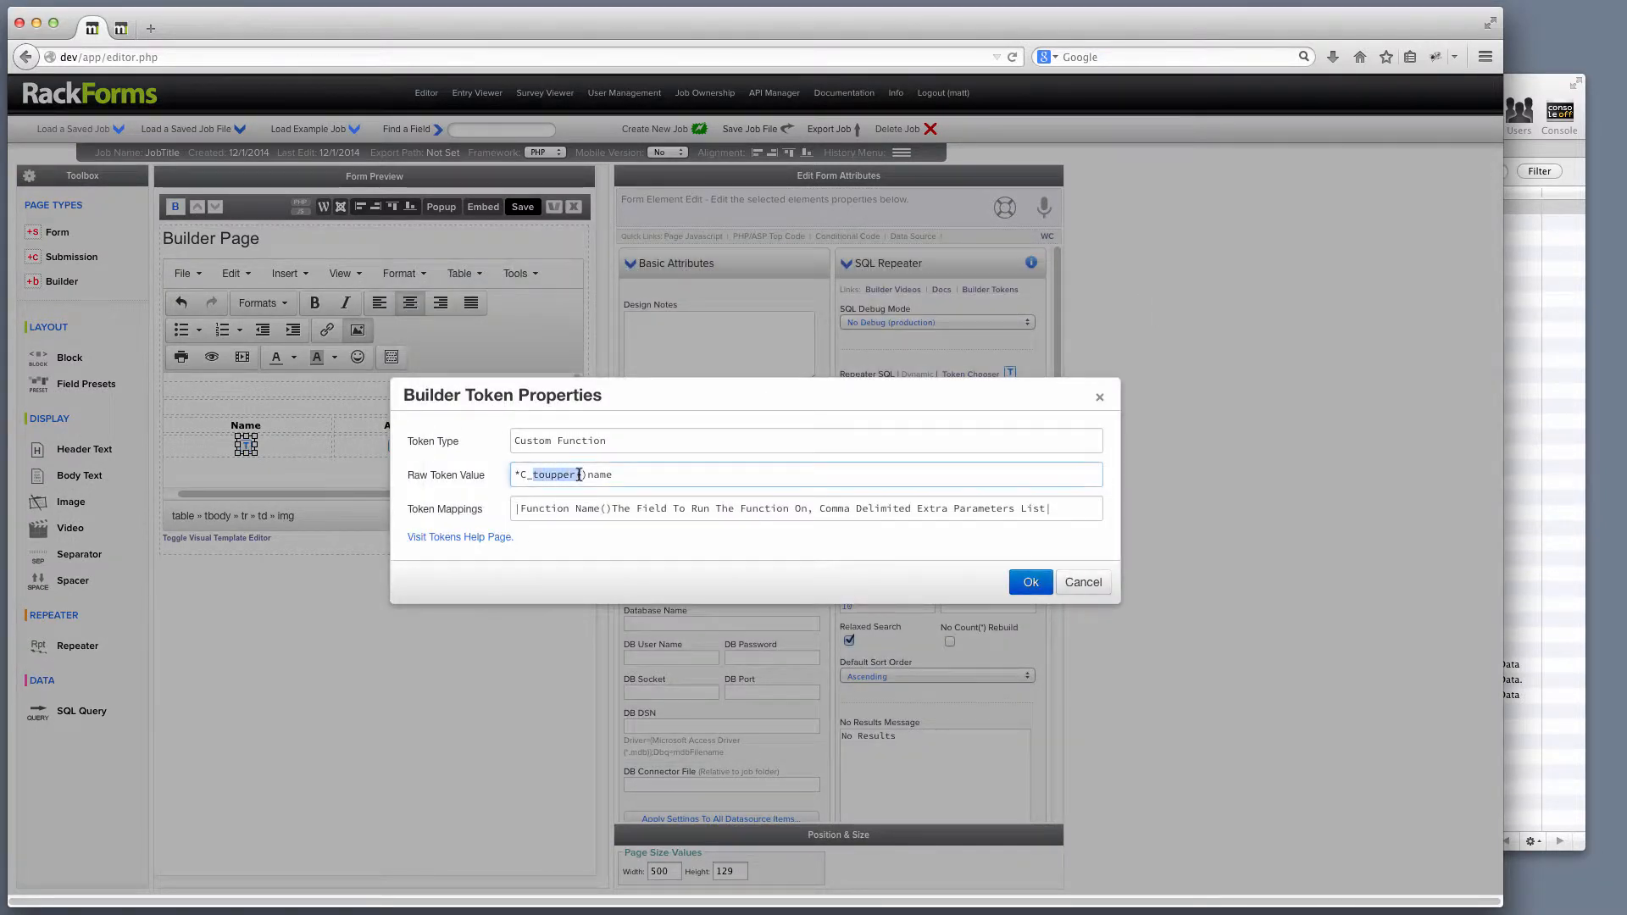
pyautogui.click(1080, 582)
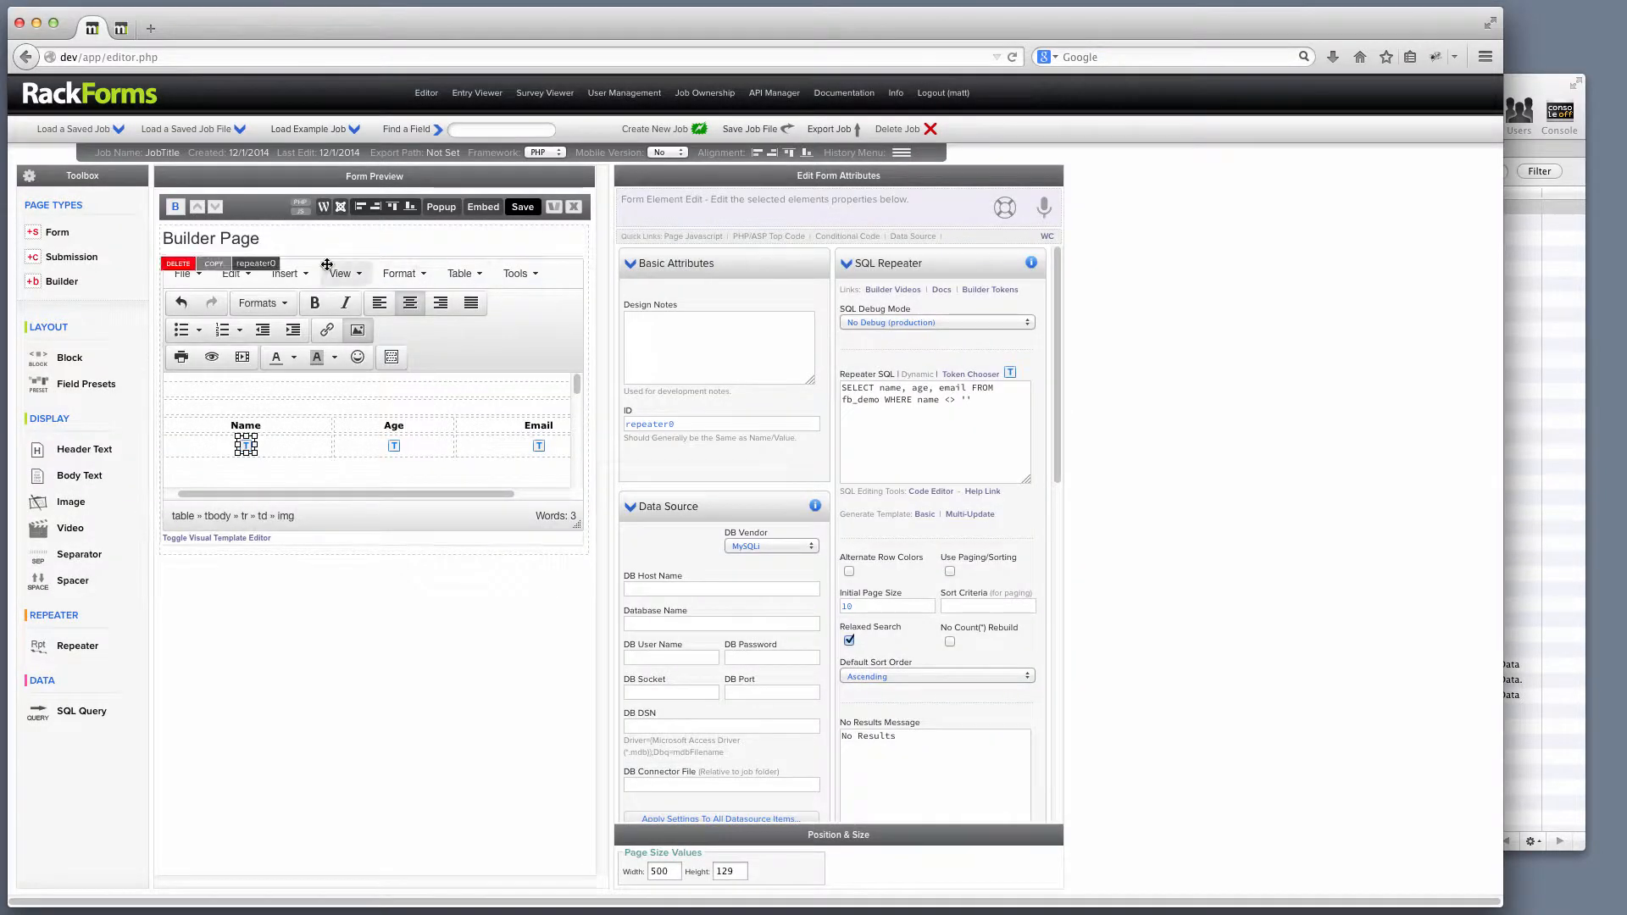
# Review the toupper($value) function's strtoupper return line and save the page code.
pyautogui.click(300, 208)
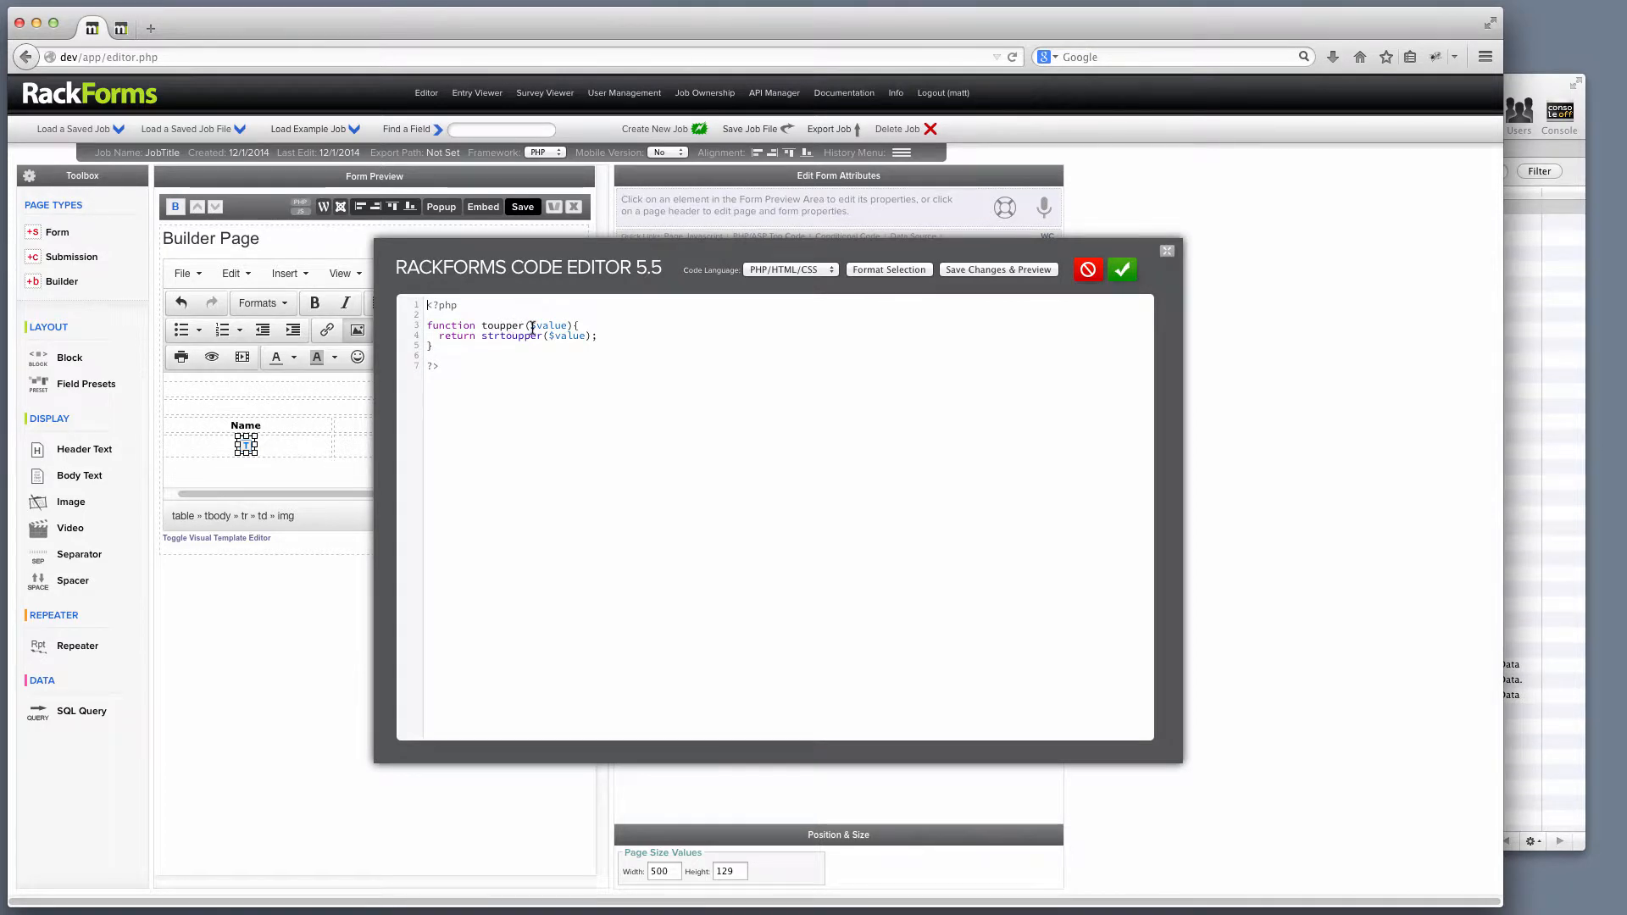
pyautogui.moveTo(530, 325); pyautogui.dragTo(568, 326)
pyautogui.moveTo(481, 335); pyautogui.dragTo(542, 336)
pyautogui.doubleClick(572, 335)
pyautogui.doubleClick(456, 336)
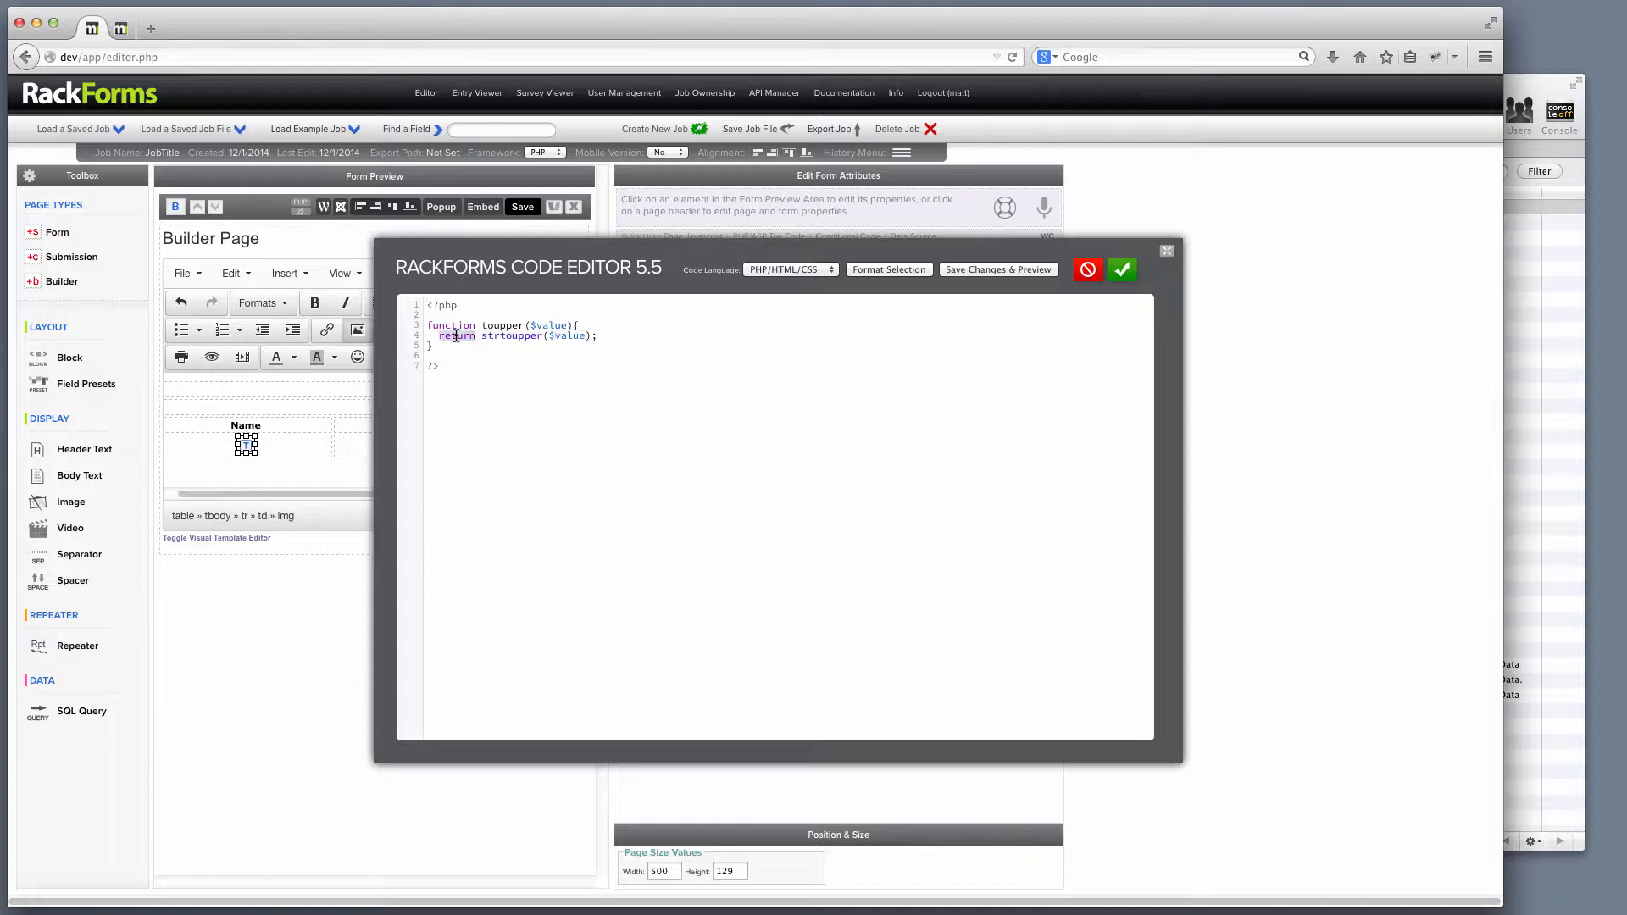
pyautogui.click(1120, 269)
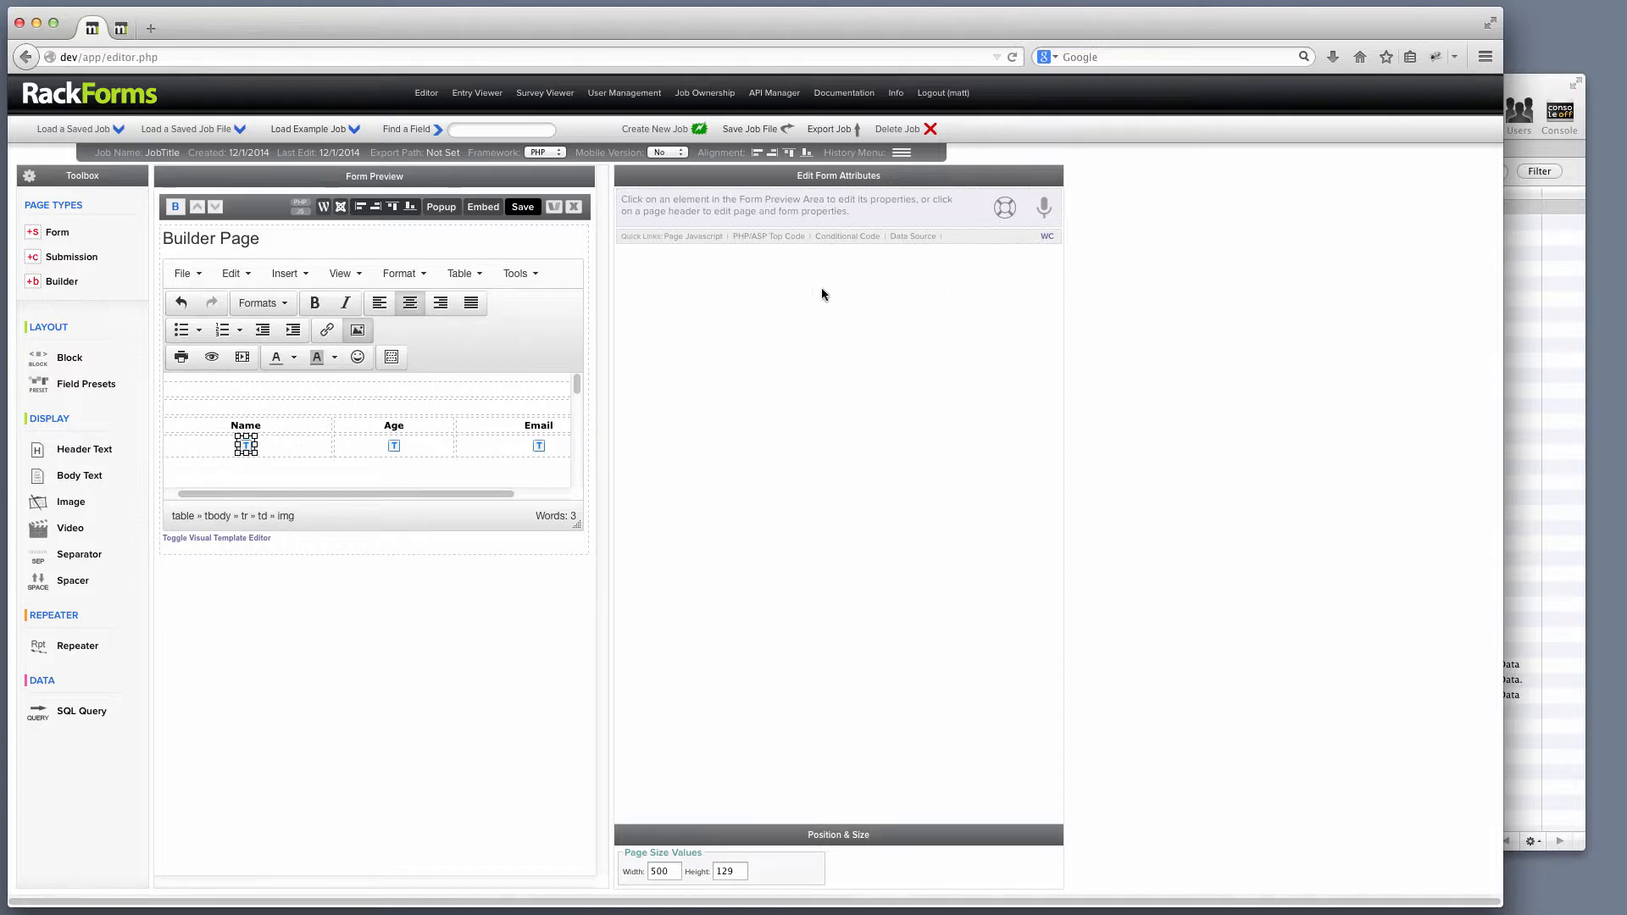
# Open the repeater's Dynamic Variable List and preview the page with names in normal case.
pyautogui.click(557, 322)
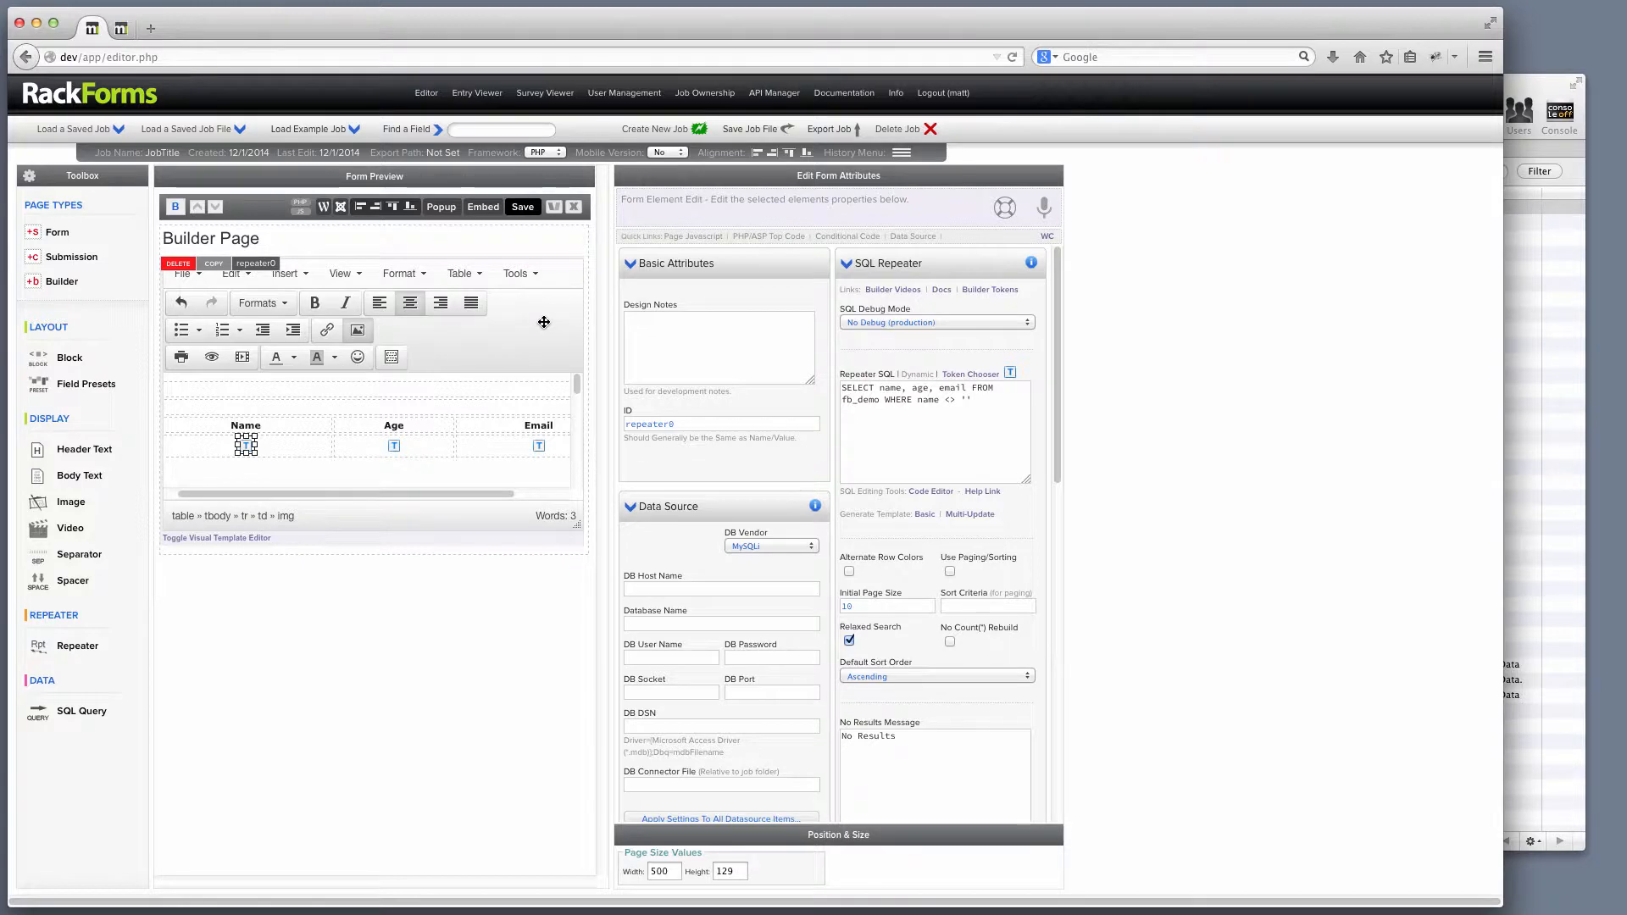
pyautogui.click(973, 375)
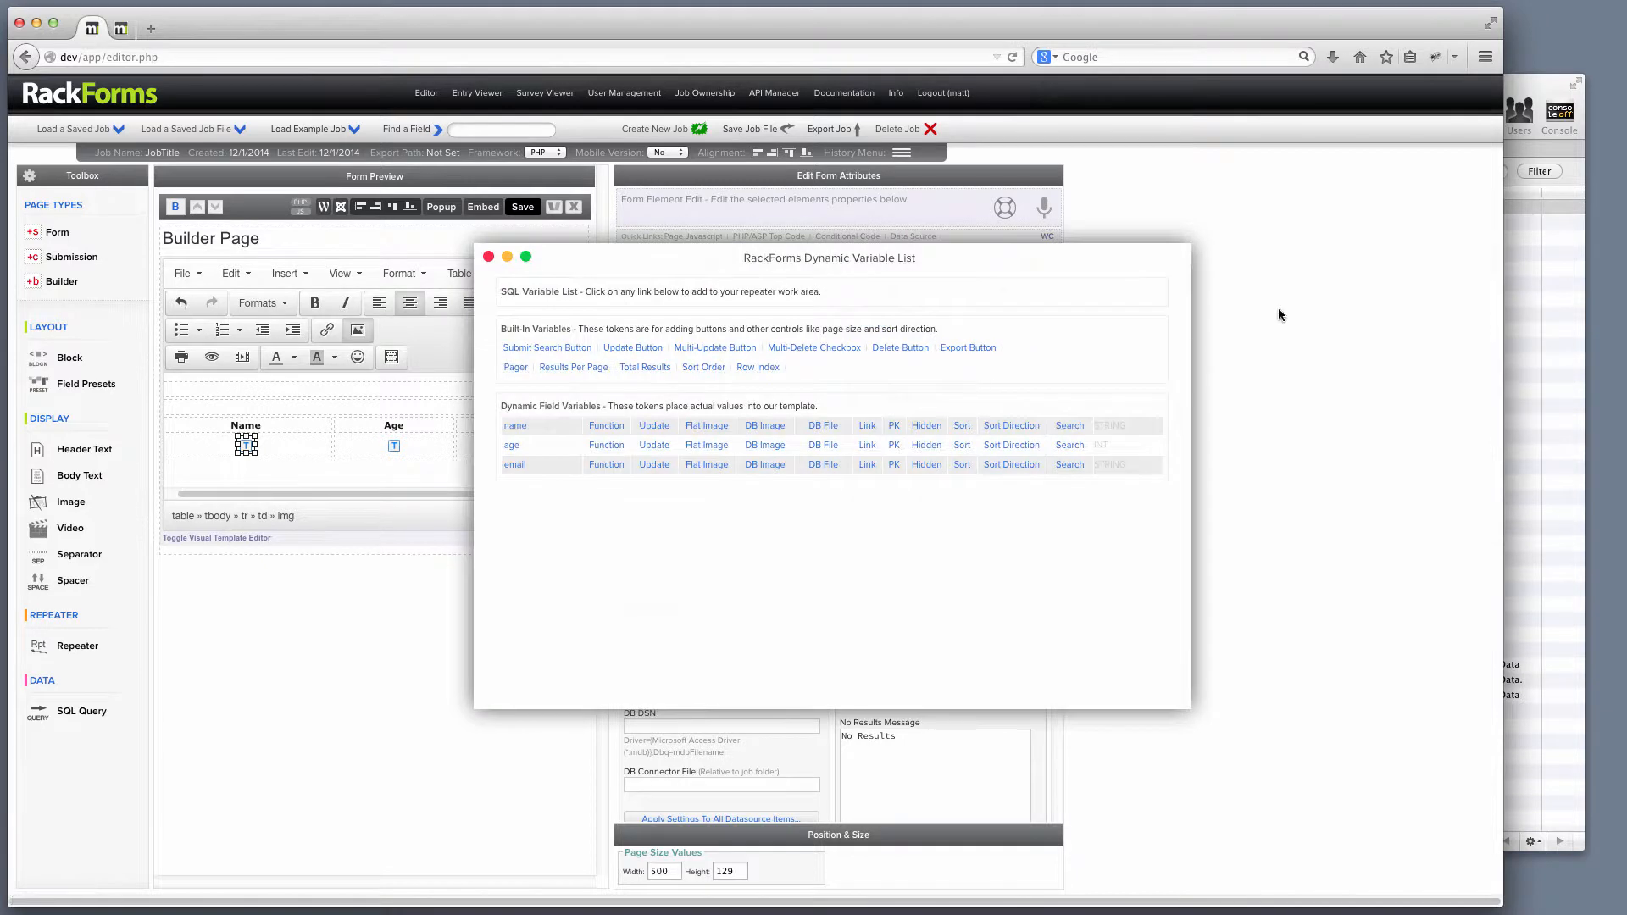
pyautogui.click(282, 449)
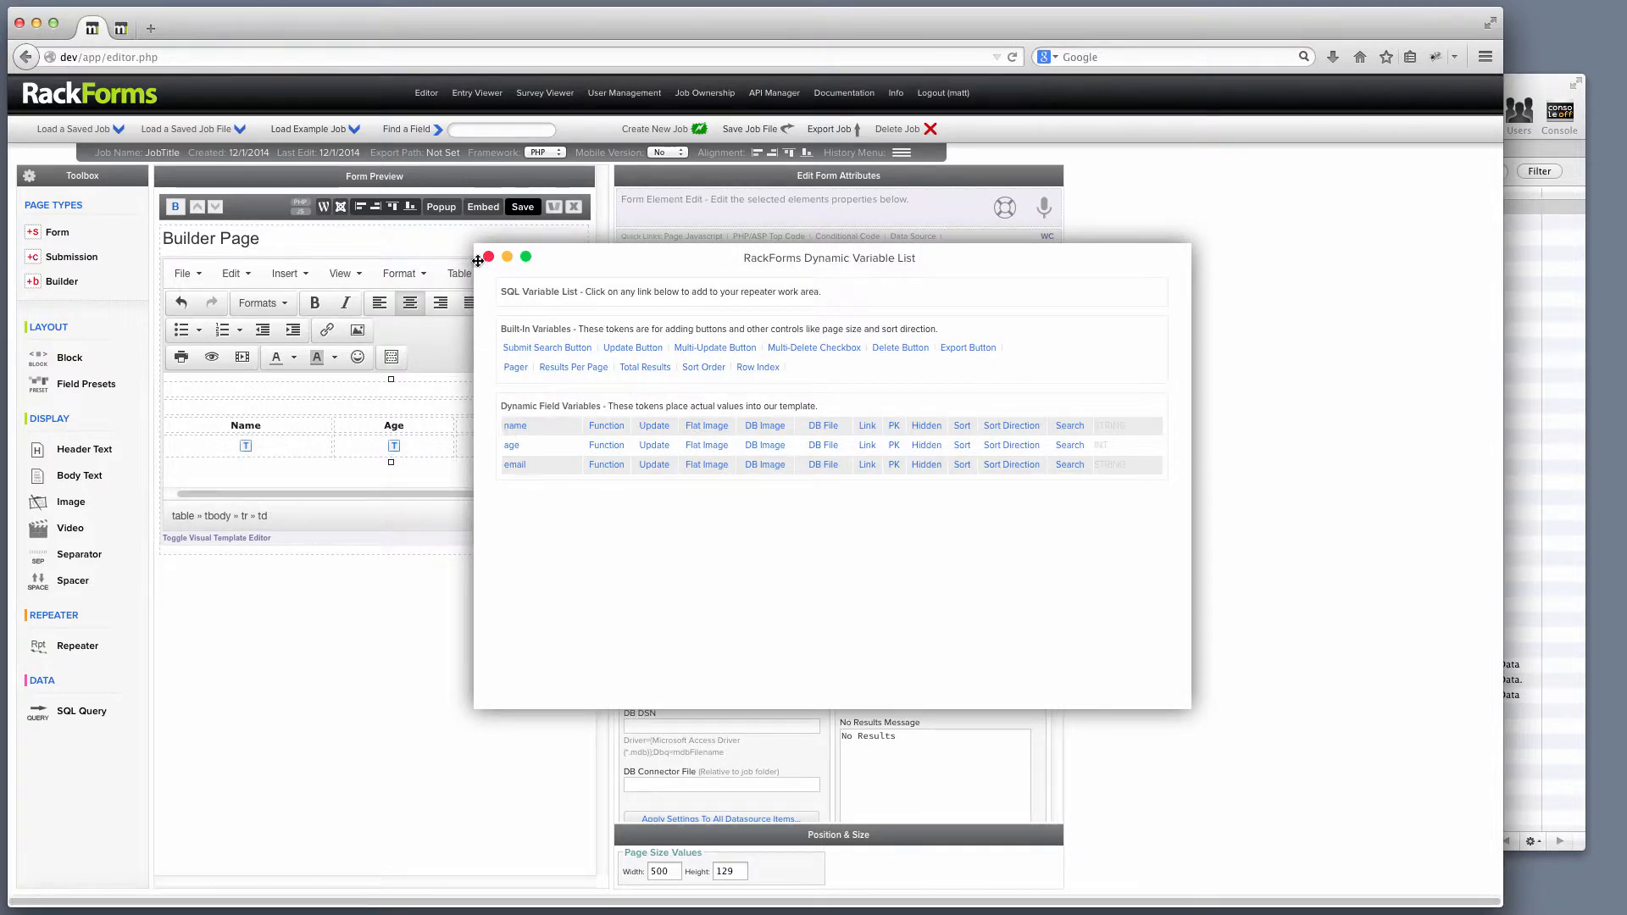
pyautogui.click(522, 206)
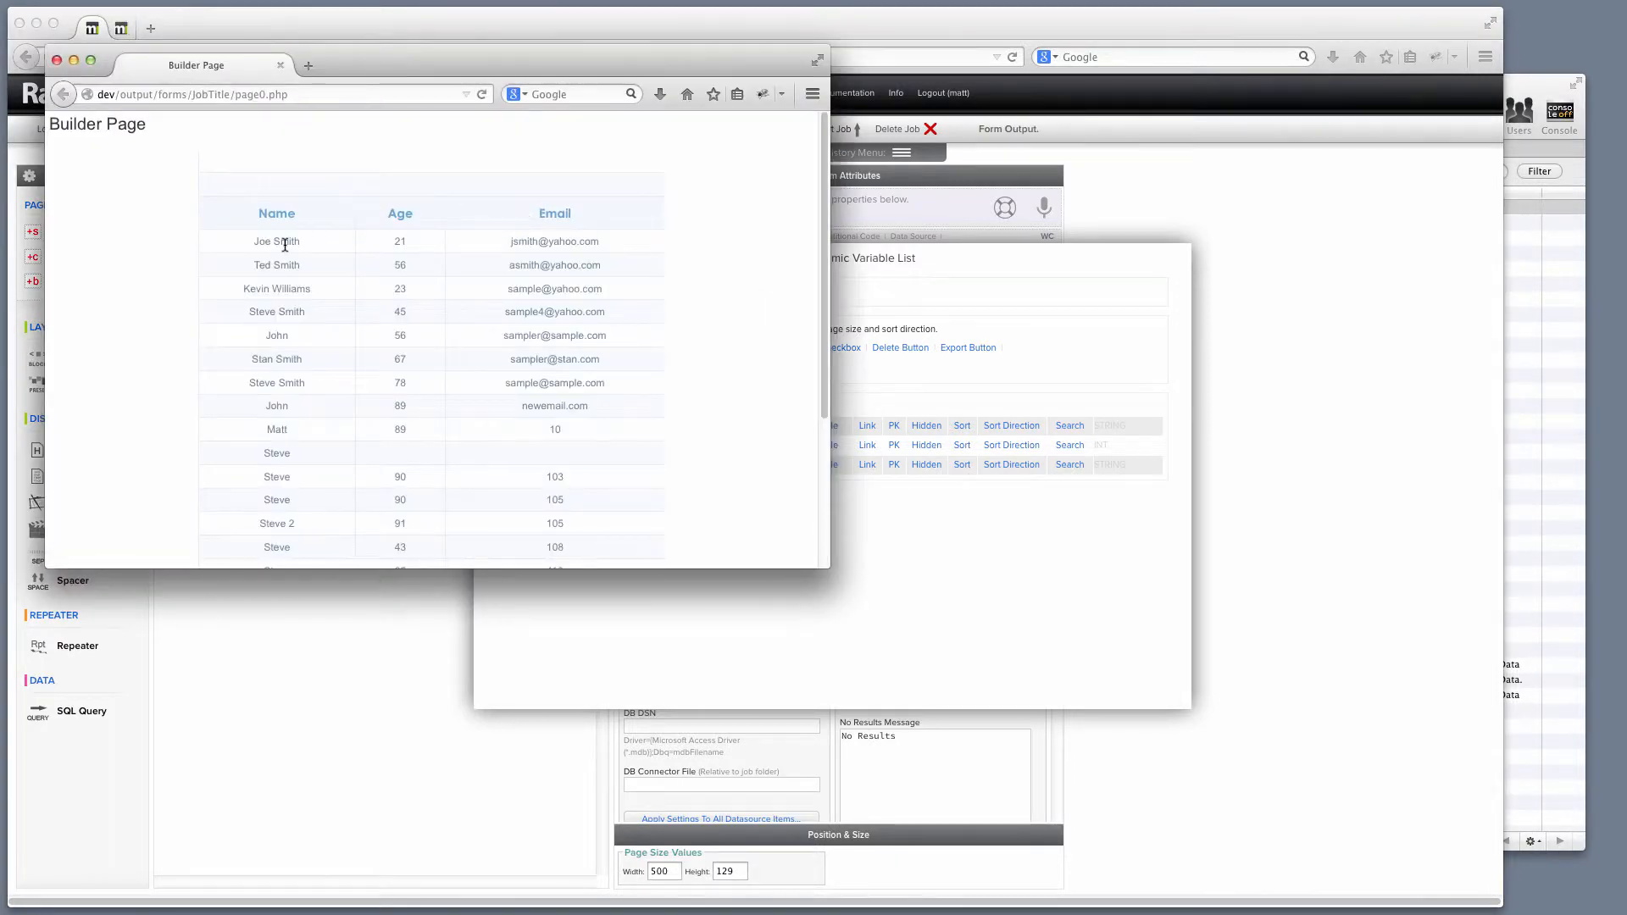
pyautogui.click(56, 60)
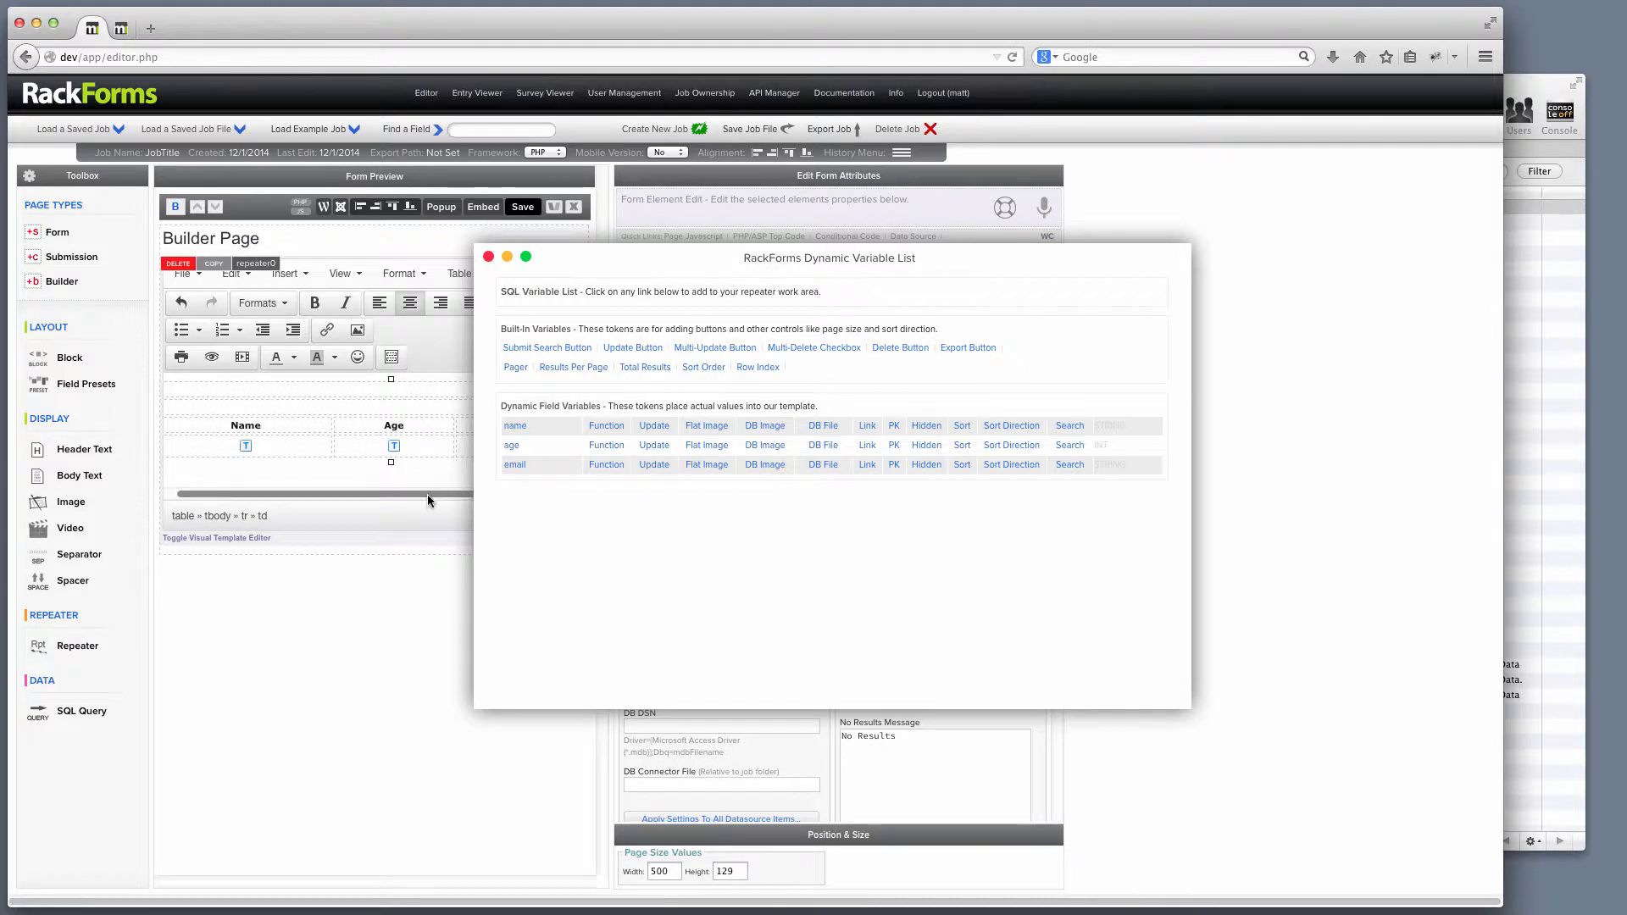
pyautogui.moveTo(428, 494); pyautogui.dragTo(322, 494)
# Insert a Pager token (*P_pager|BACK, NEXT|) in the table's empty top row and check its labels.
pyautogui.click(225, 406)
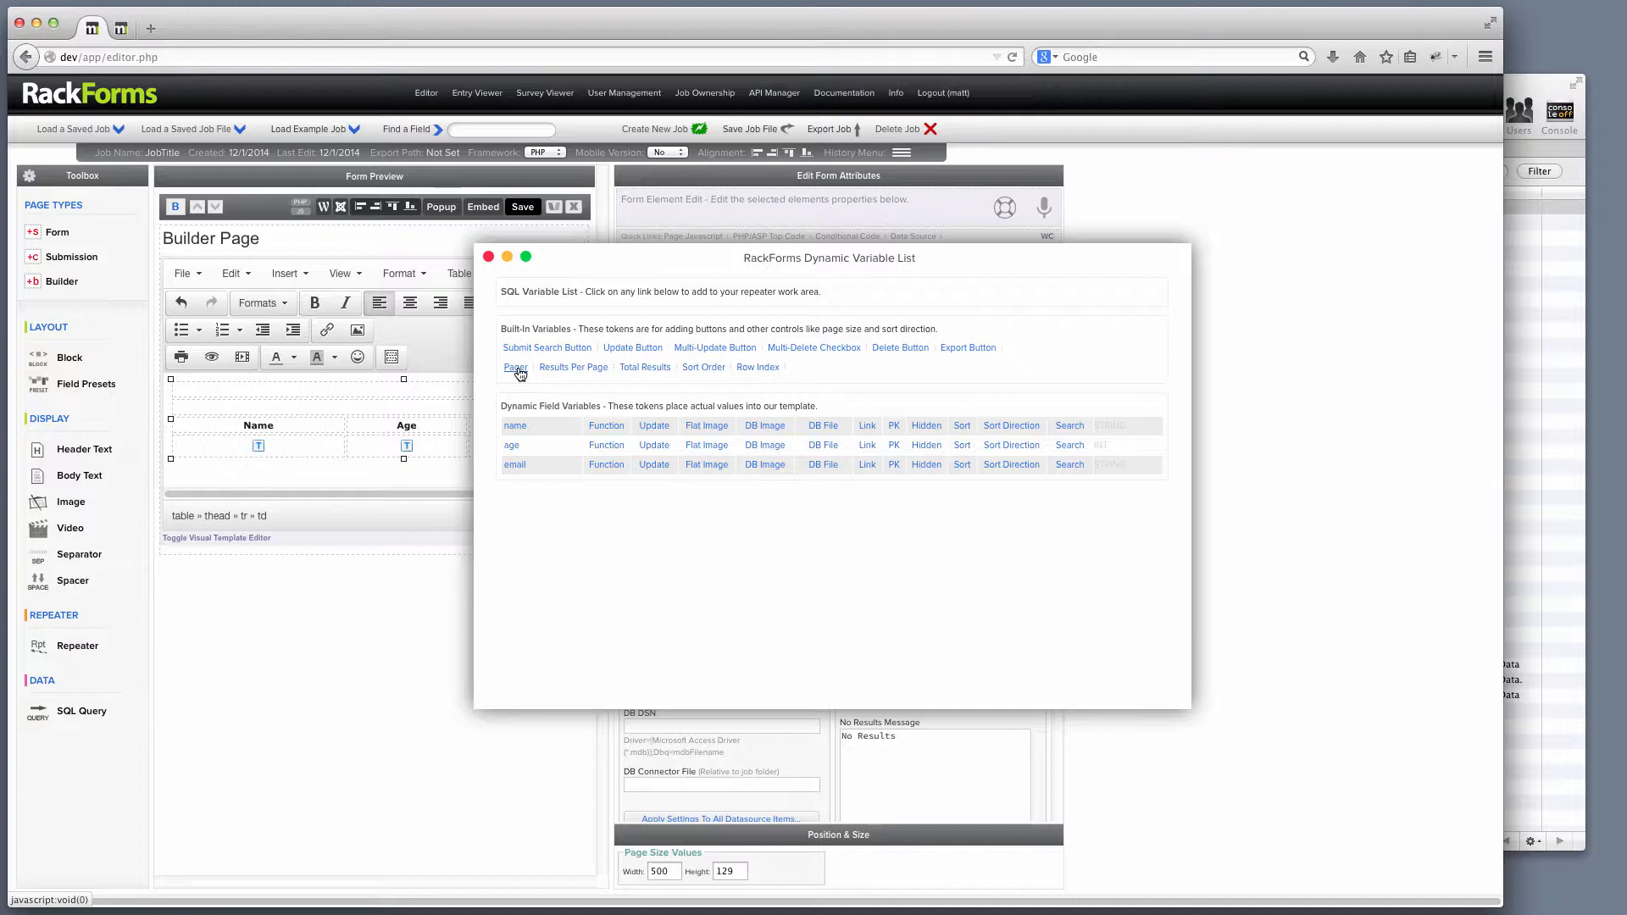
pyautogui.click(190, 413)
pyautogui.click(516, 369)
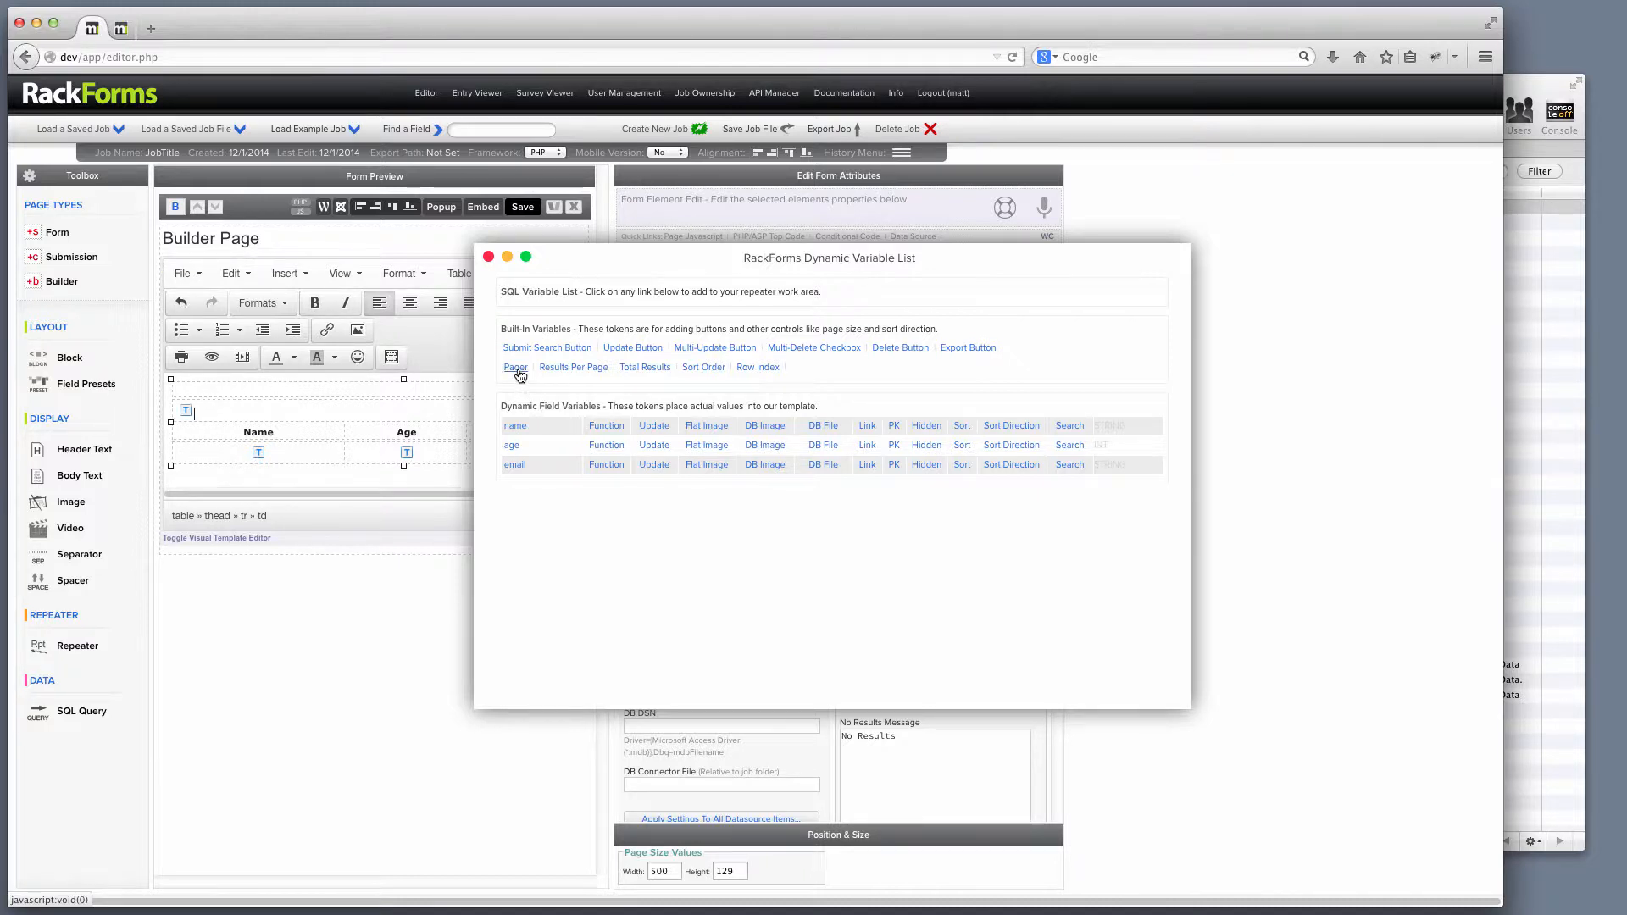
pyautogui.click(488, 257)
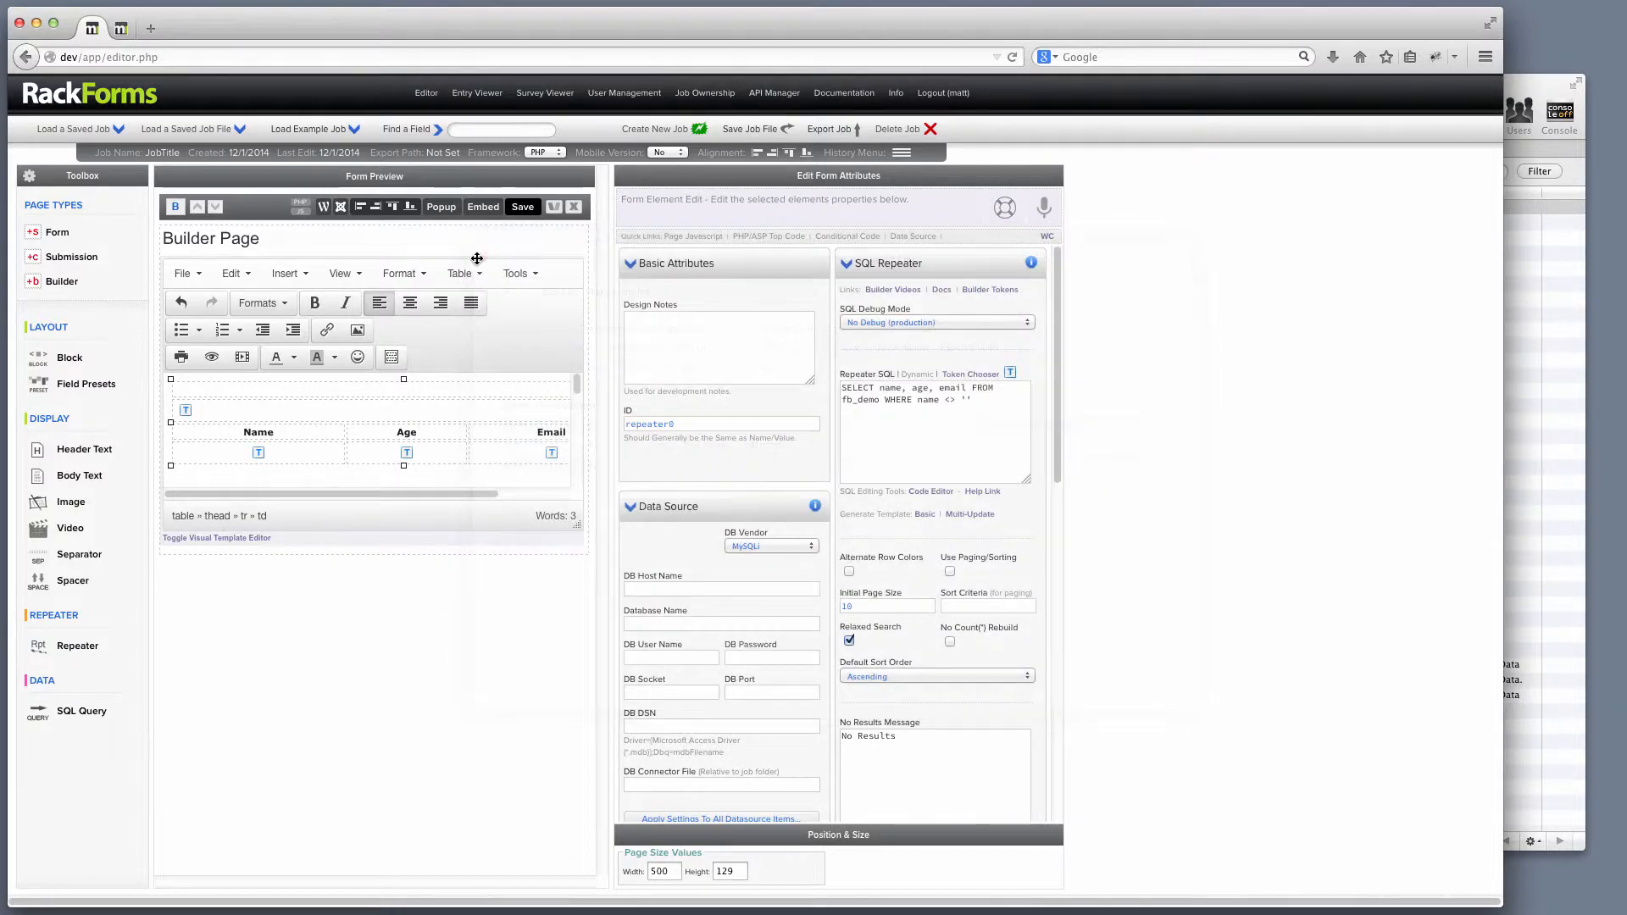
pyautogui.doubleClick(185, 414)
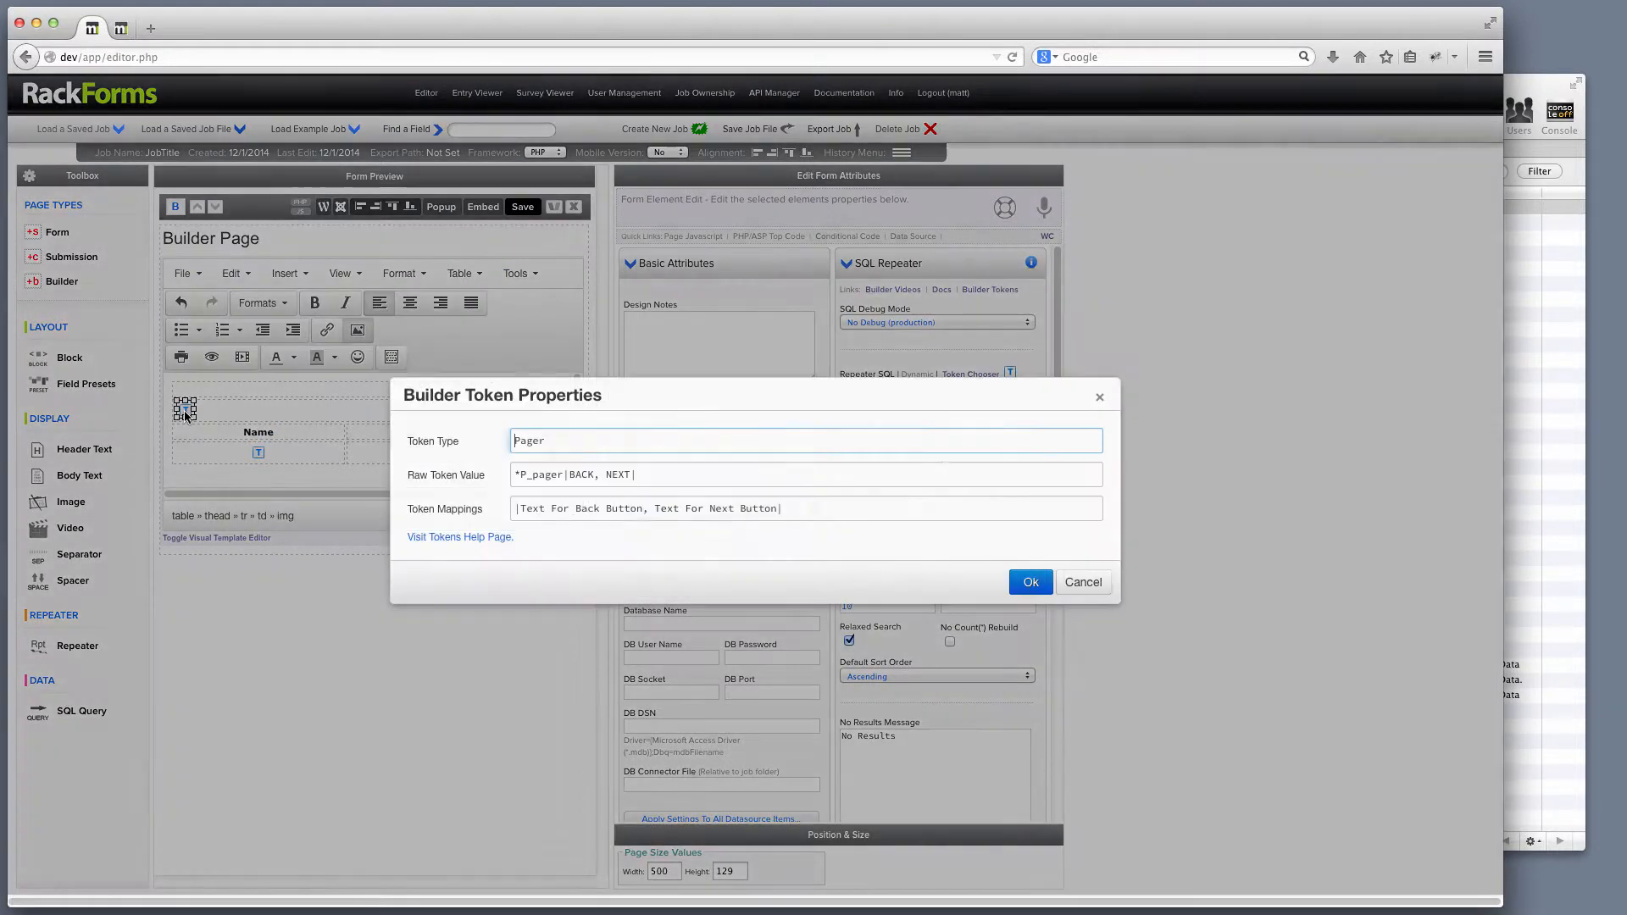
pyautogui.doubleClick(584, 472)
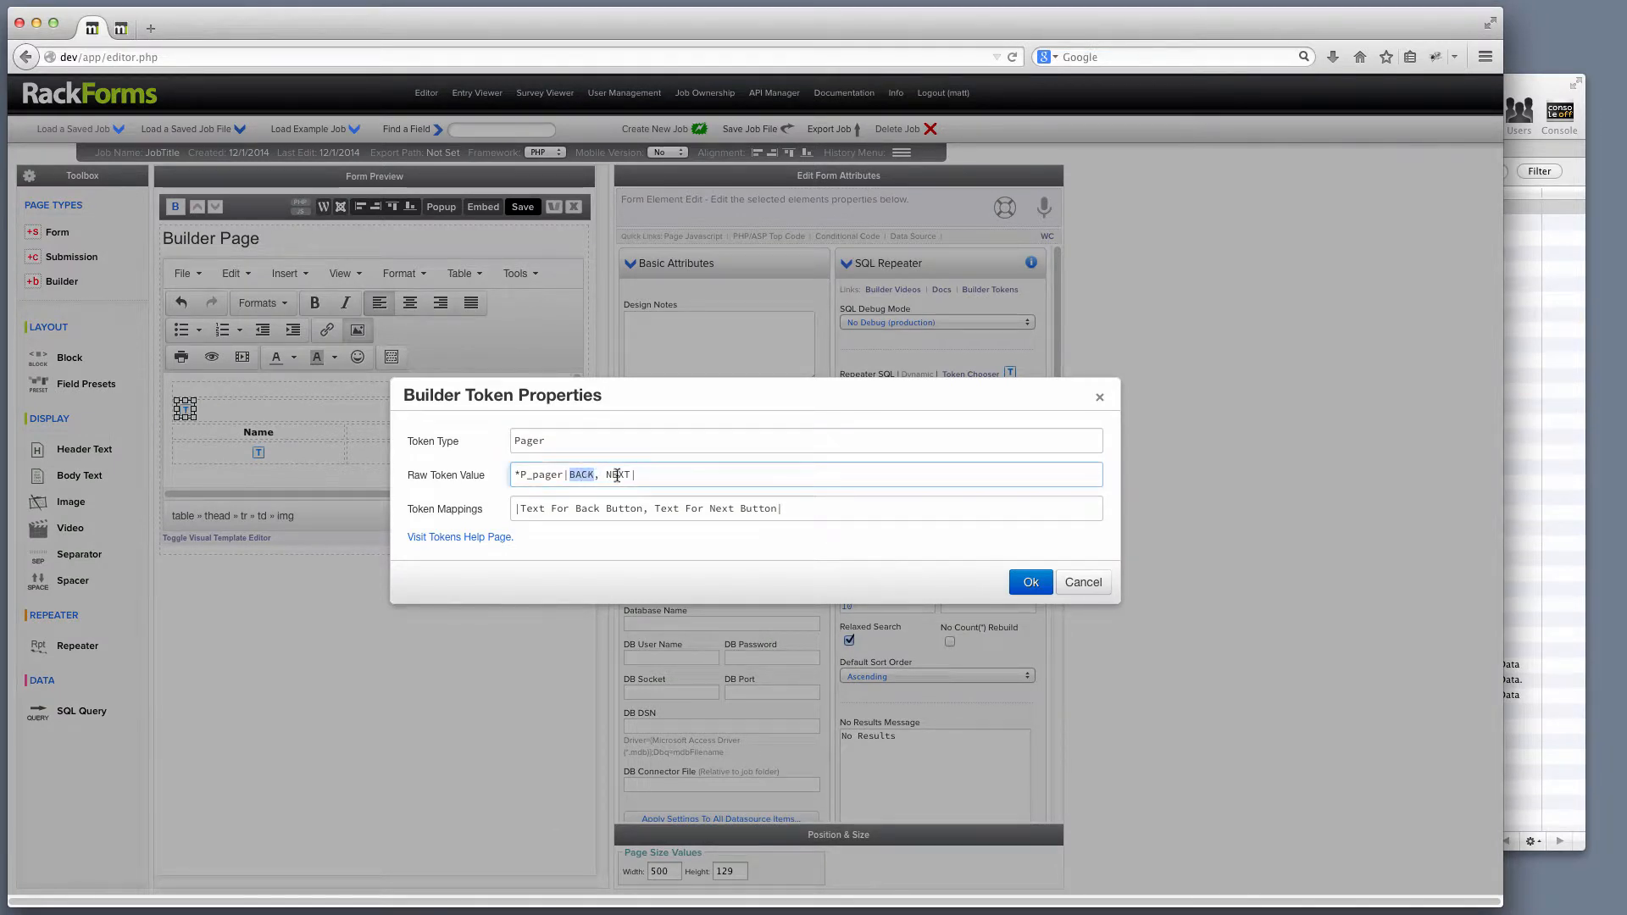
pyautogui.doubleClick(623, 474)
pyautogui.click(1083, 583)
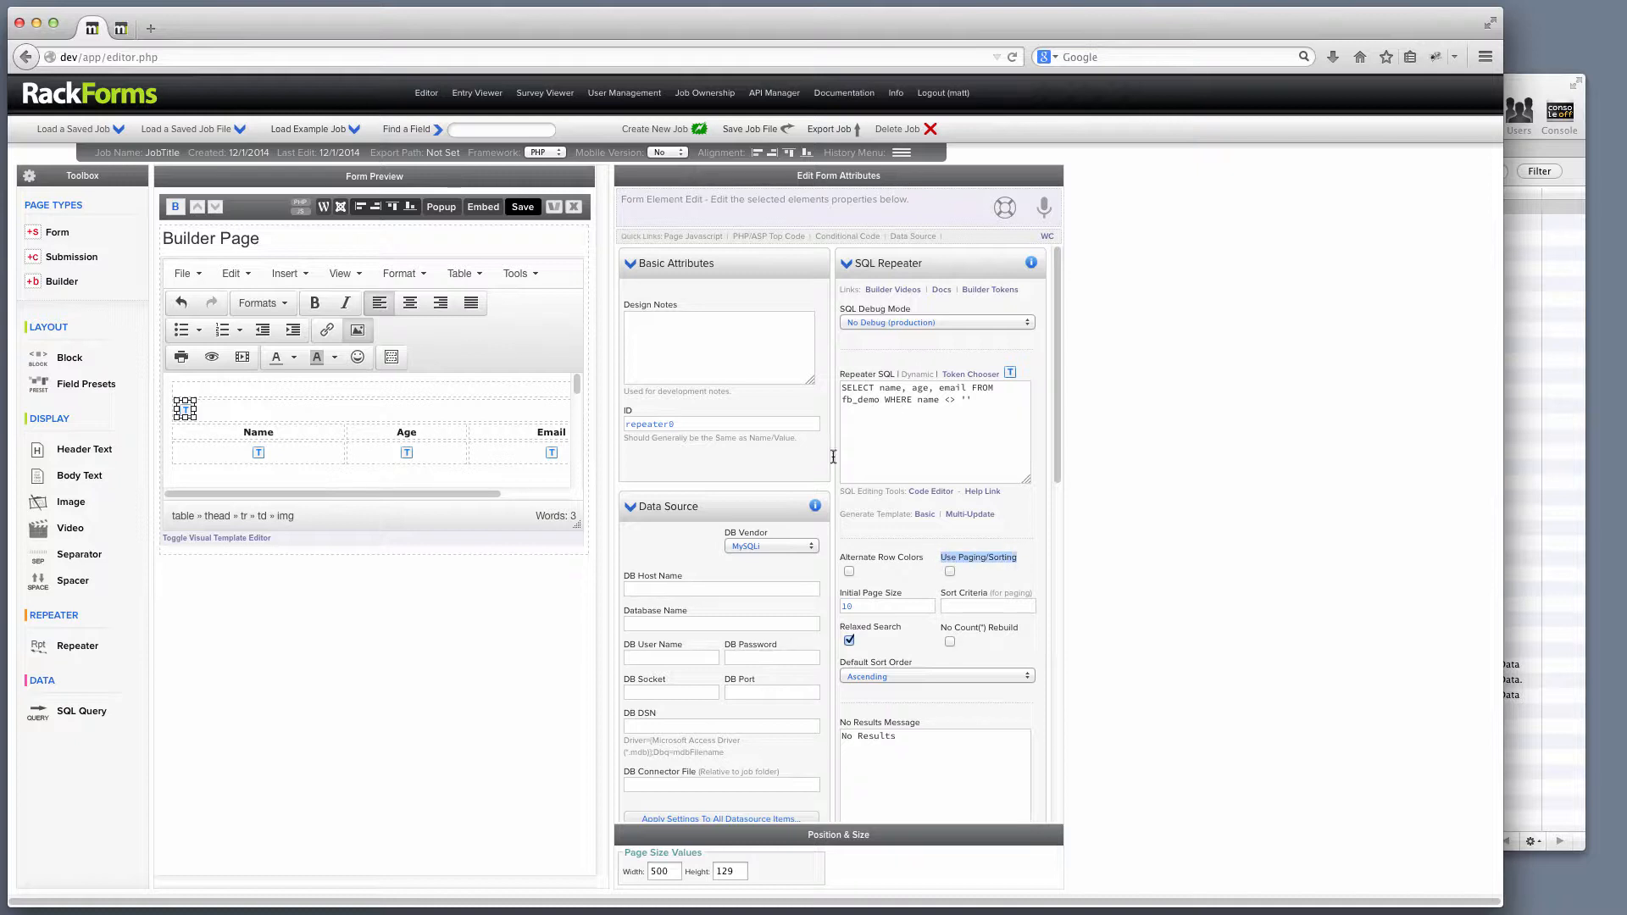
# After the preview's pager error, enable Use Paging/Sorting with Sort Criteria set to age.
pyautogui.click(523, 207)
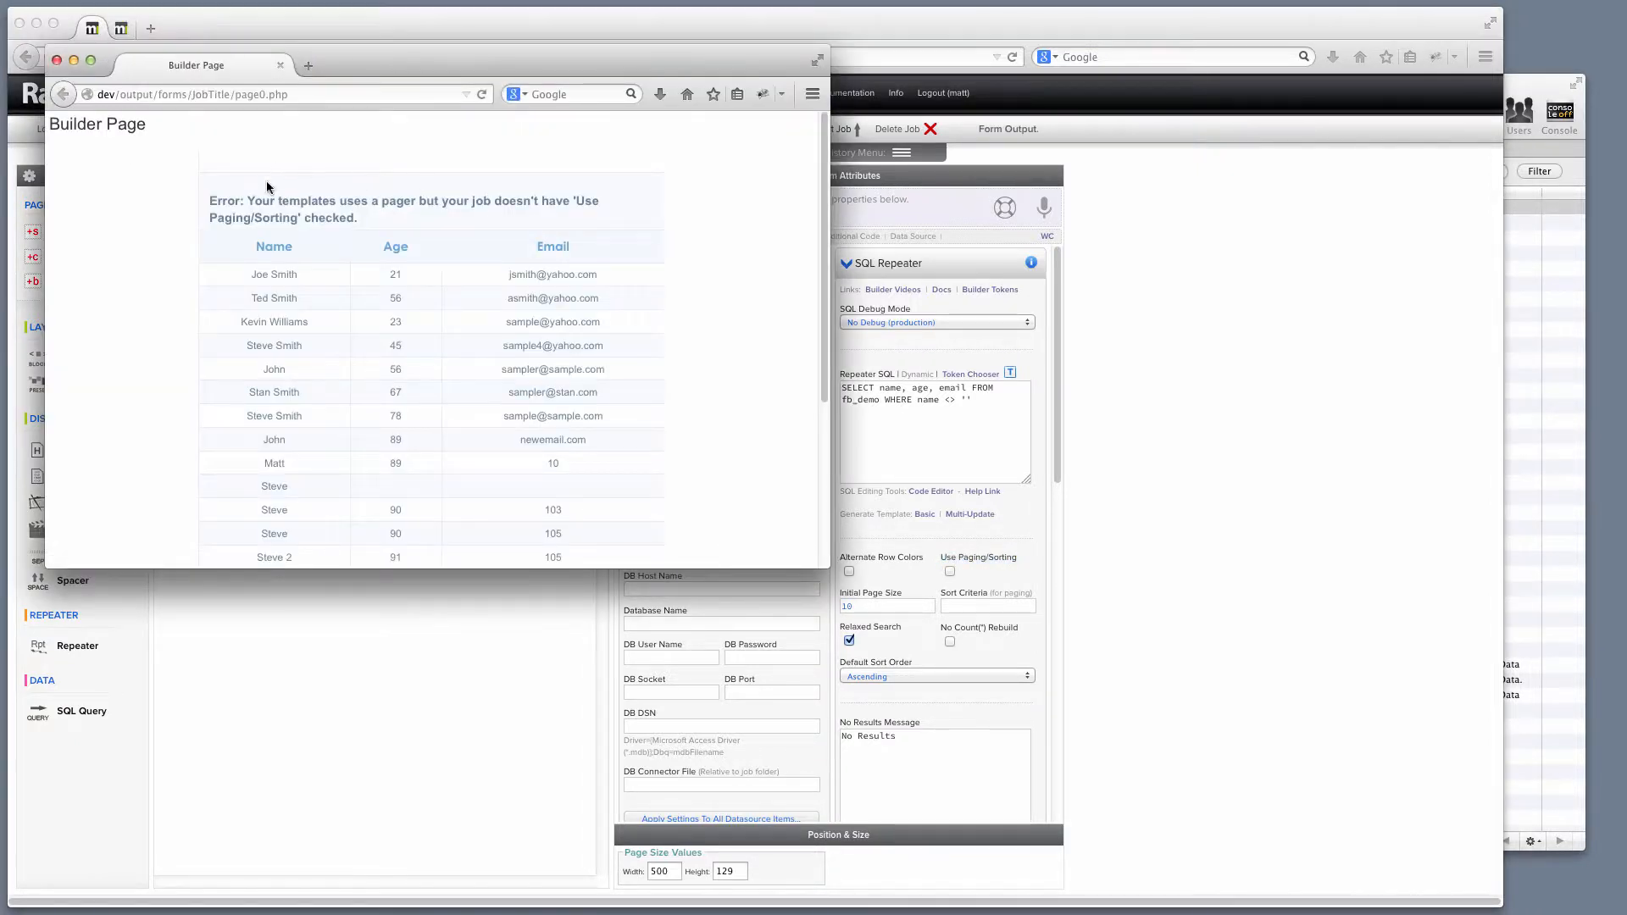
pyautogui.moveTo(209, 201); pyautogui.dragTo(486, 198)
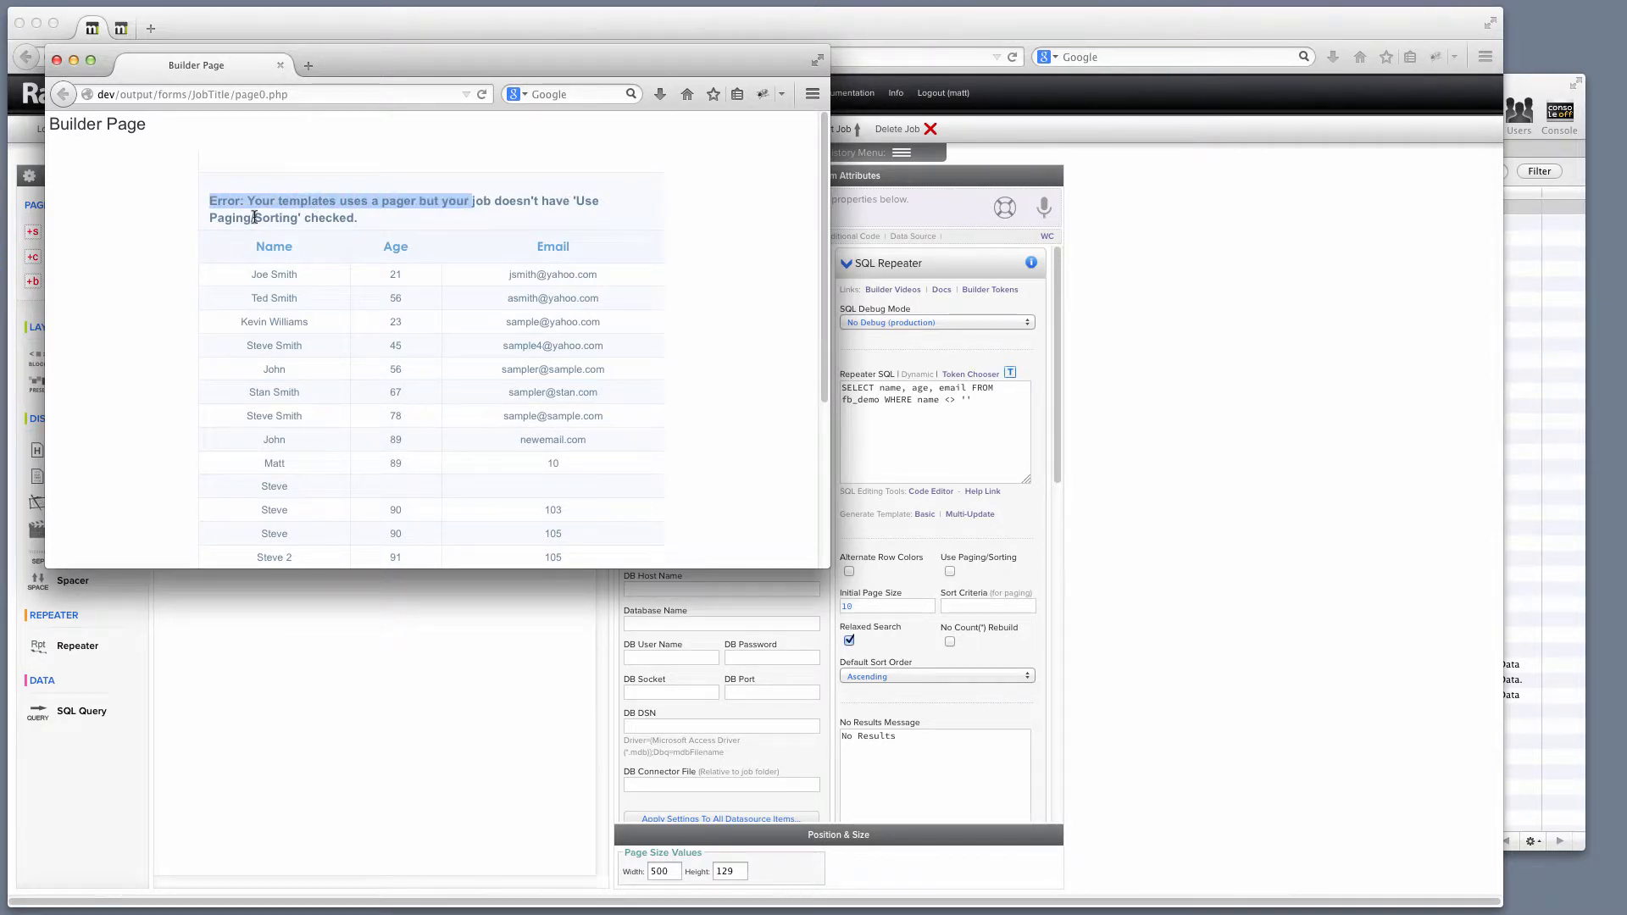
pyautogui.moveTo(211, 218); pyautogui.dragTo(278, 220)
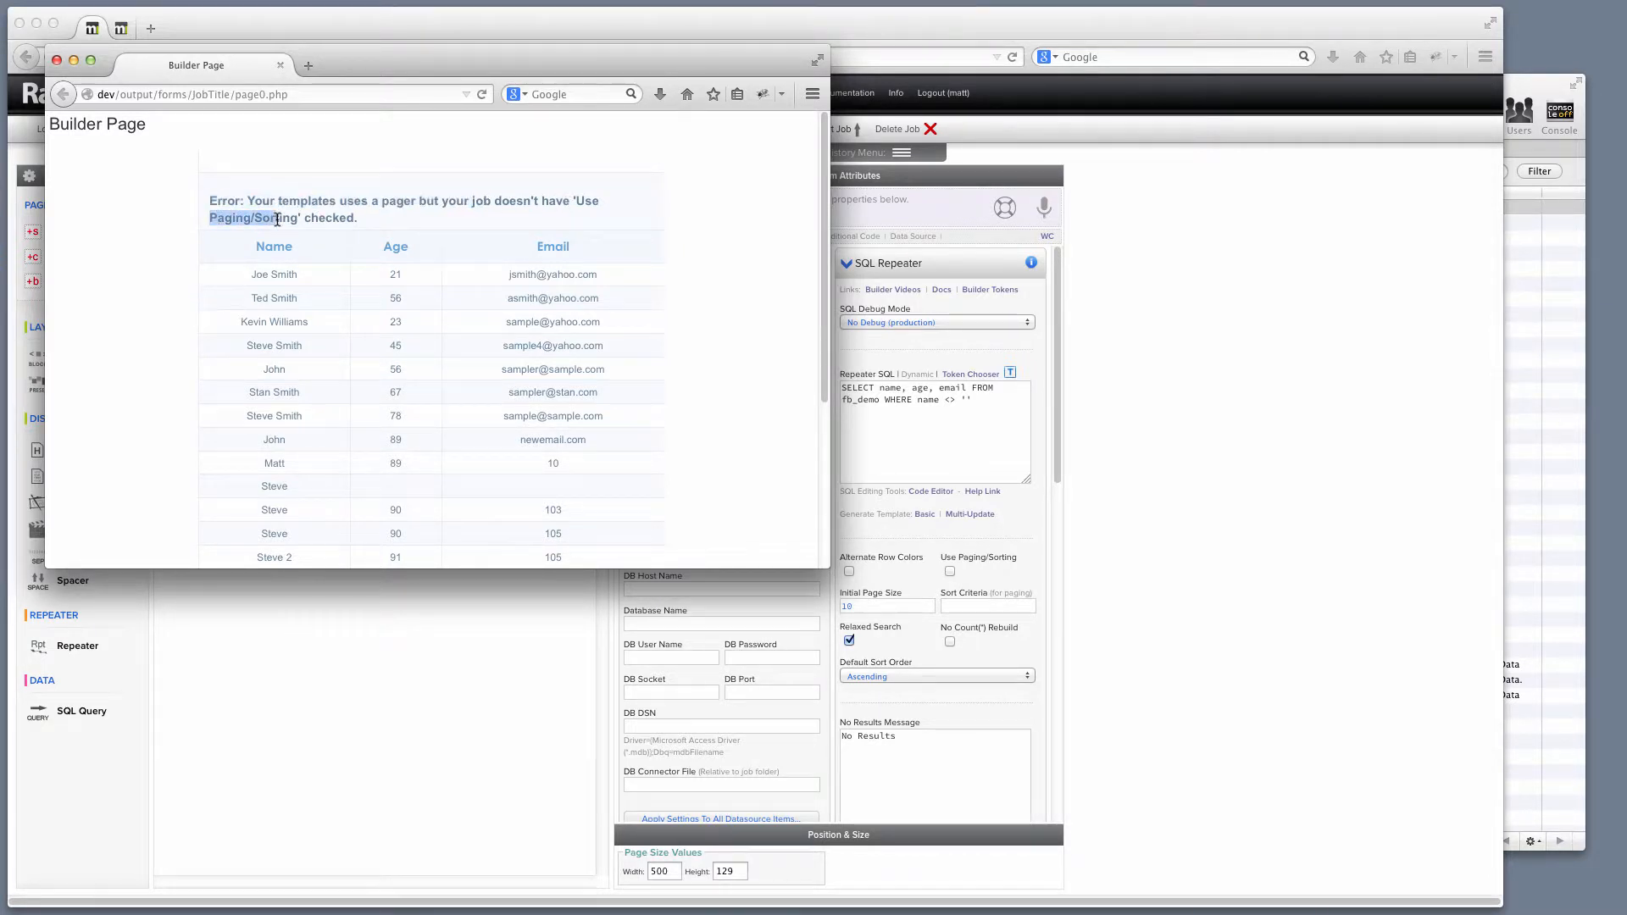
pyautogui.click(57, 60)
pyautogui.click(950, 572)
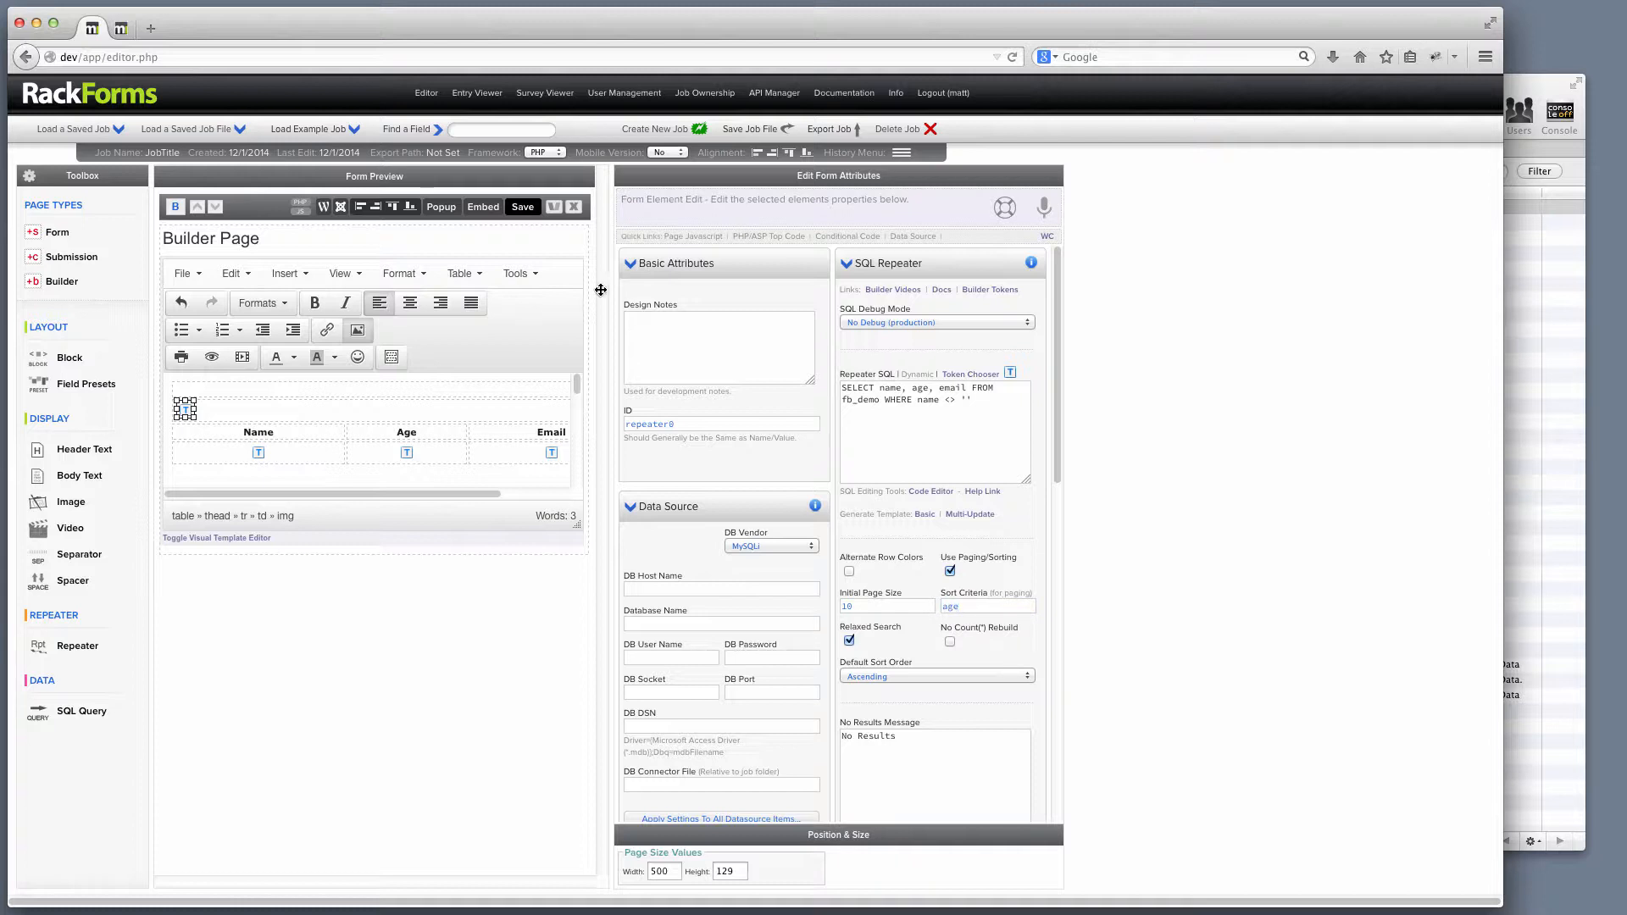
# Preview the 22 age-sorted records and flip through result pages 1, 2 and 3.
pyautogui.click(532, 212)
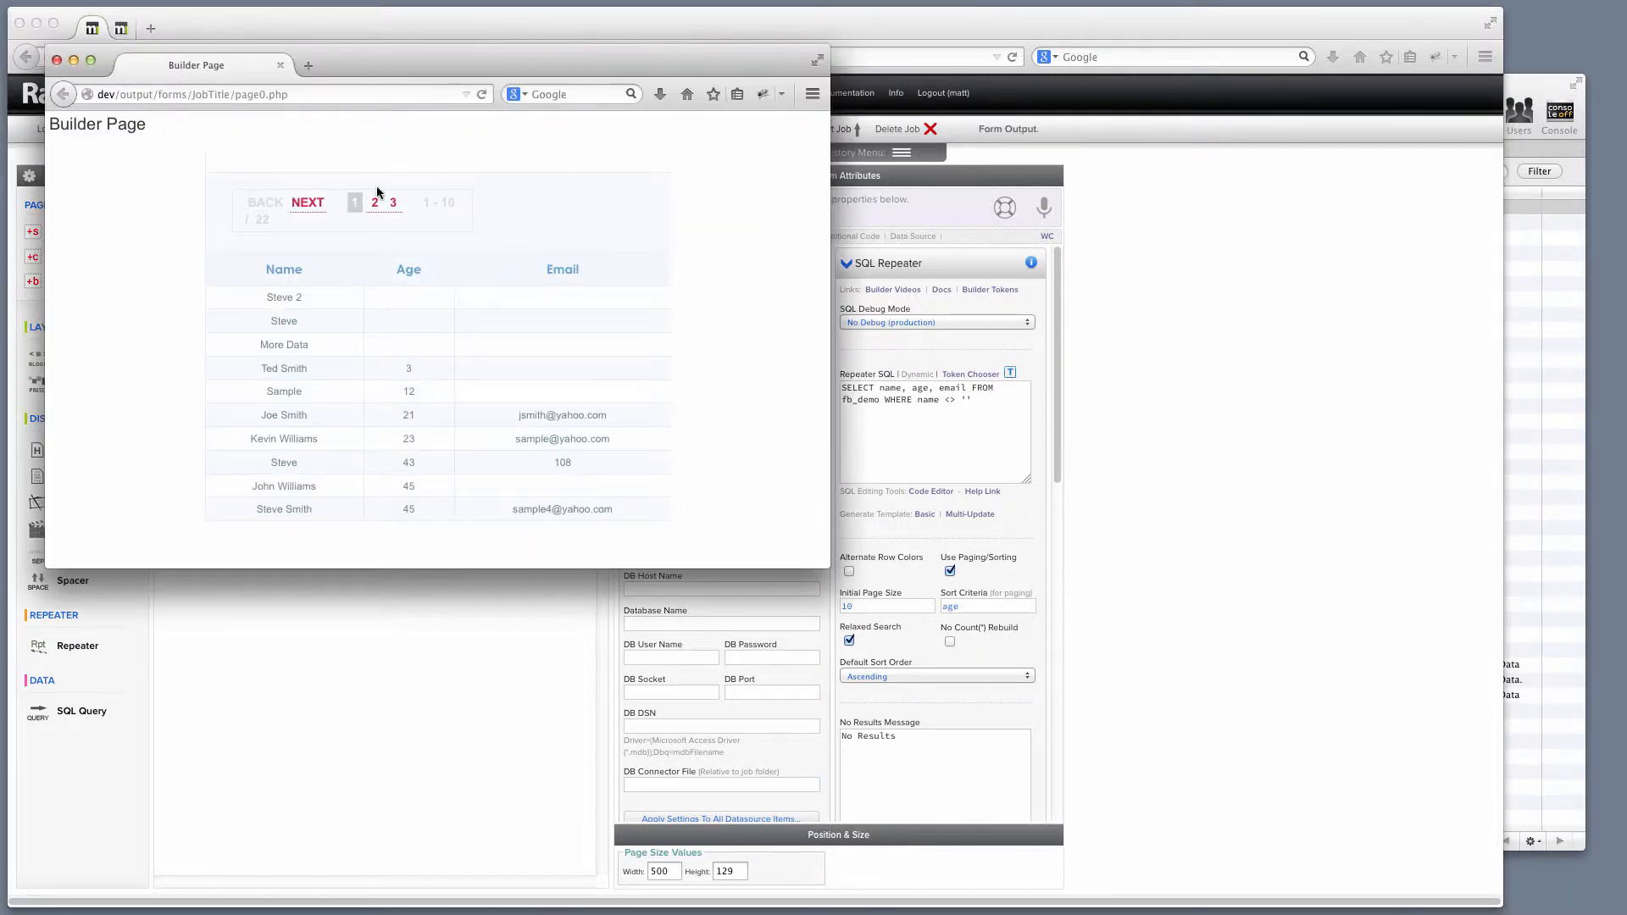
pyautogui.moveTo(818, 566); pyautogui.dragTo(1021, 691)
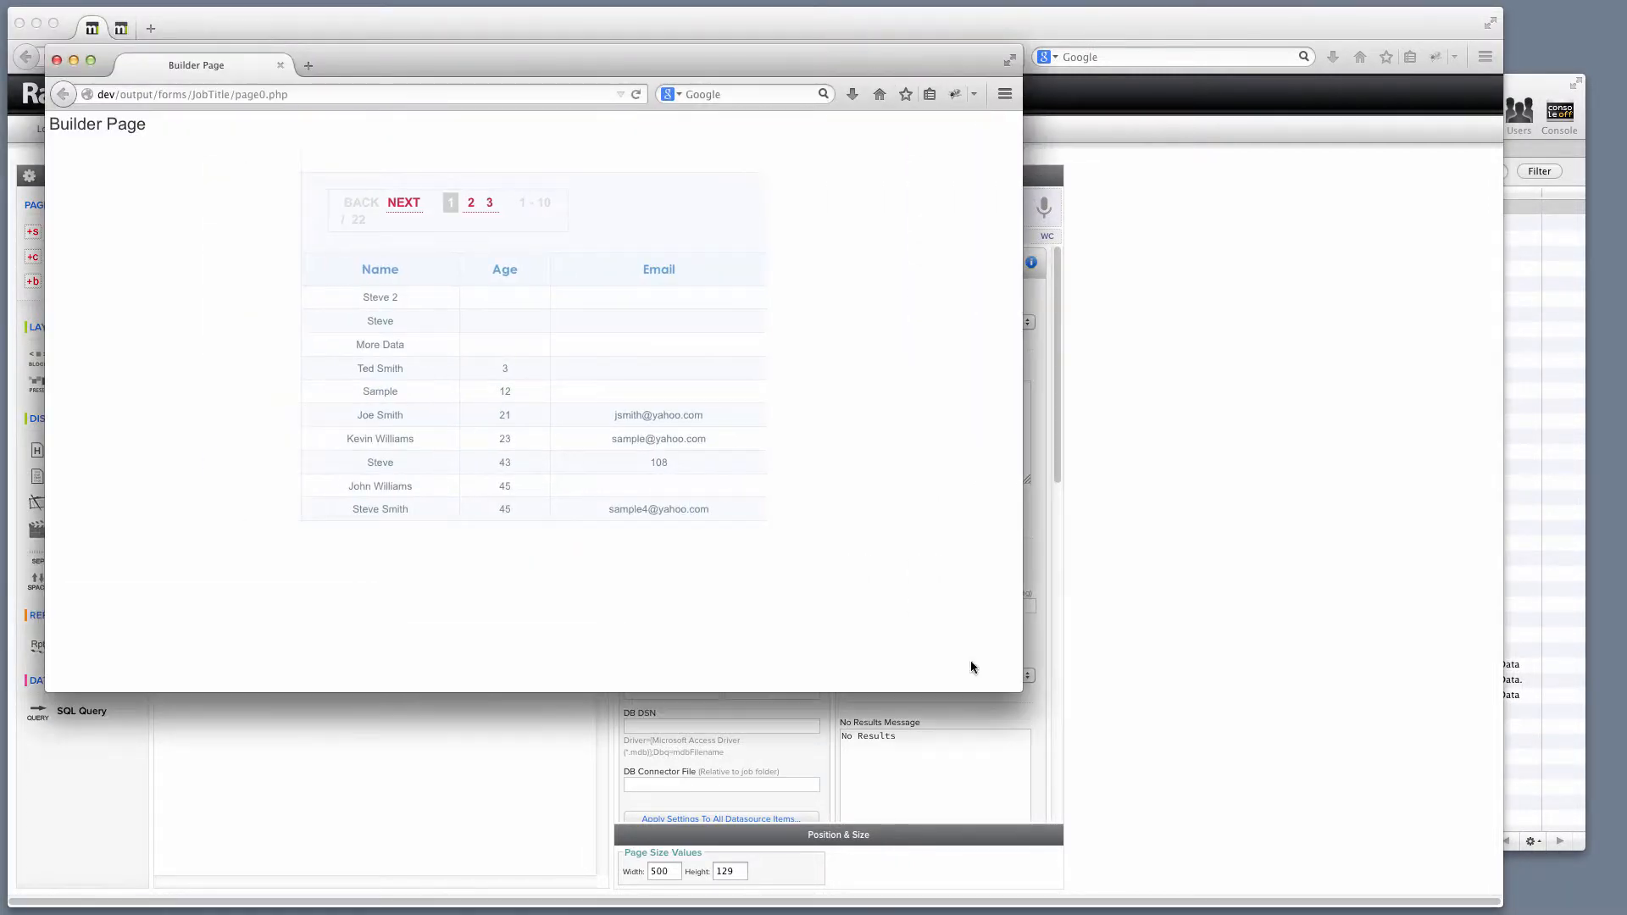
pyautogui.click(472, 206)
pyautogui.click(490, 206)
pyautogui.click(471, 207)
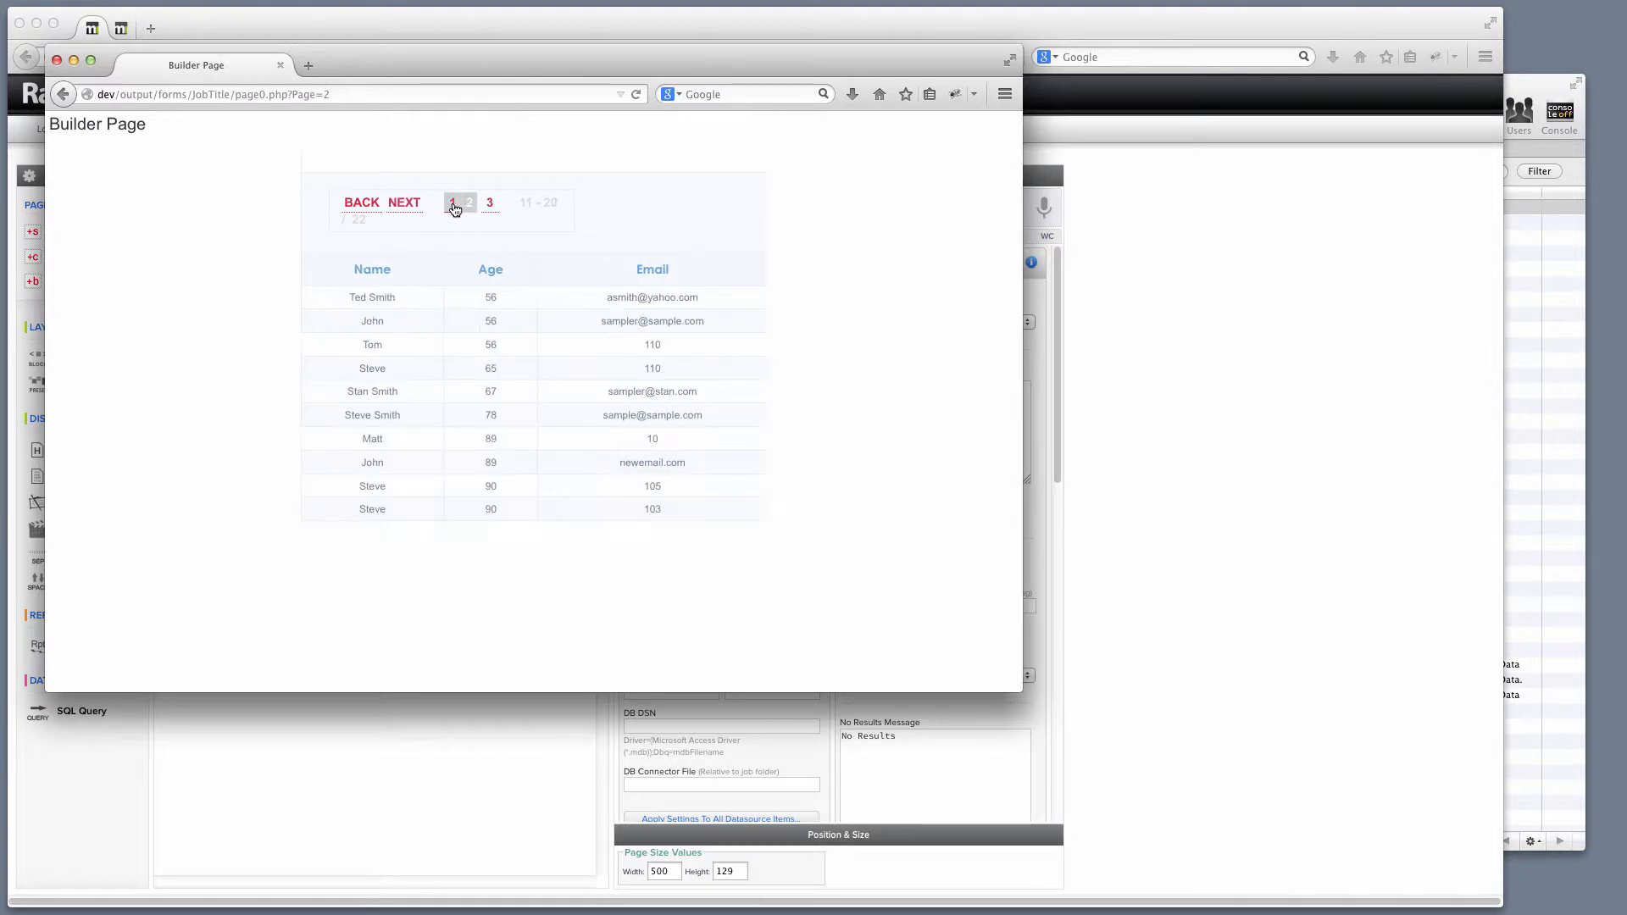
pyautogui.click(453, 206)
pyautogui.click(471, 205)
pyautogui.click(490, 206)
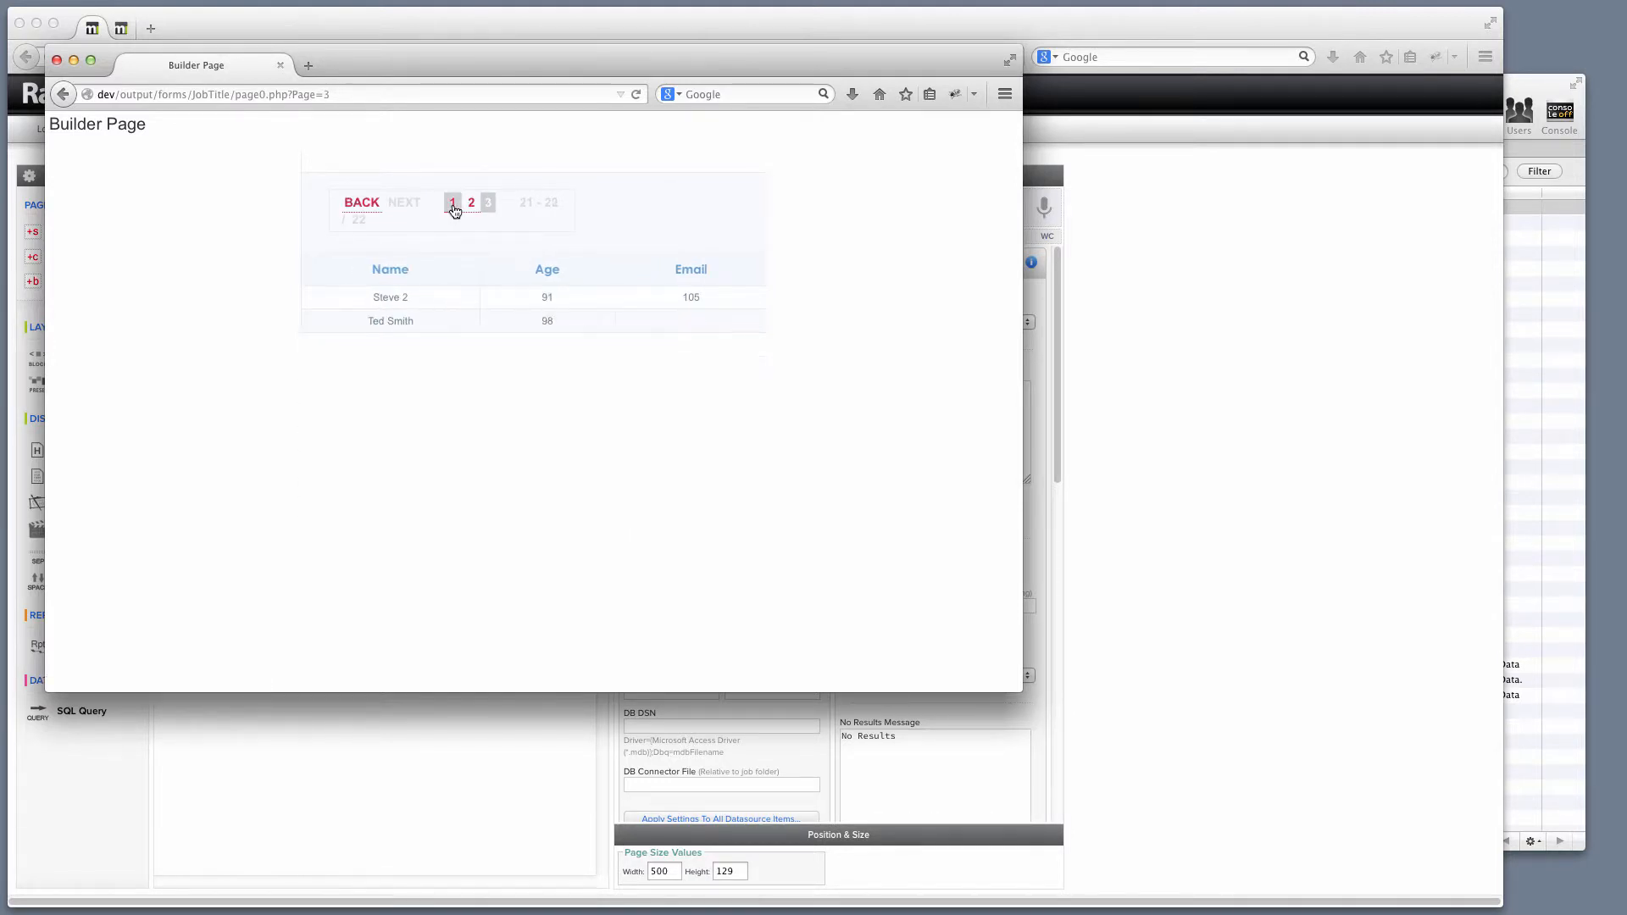
pyautogui.click(453, 206)
pyautogui.click(57, 61)
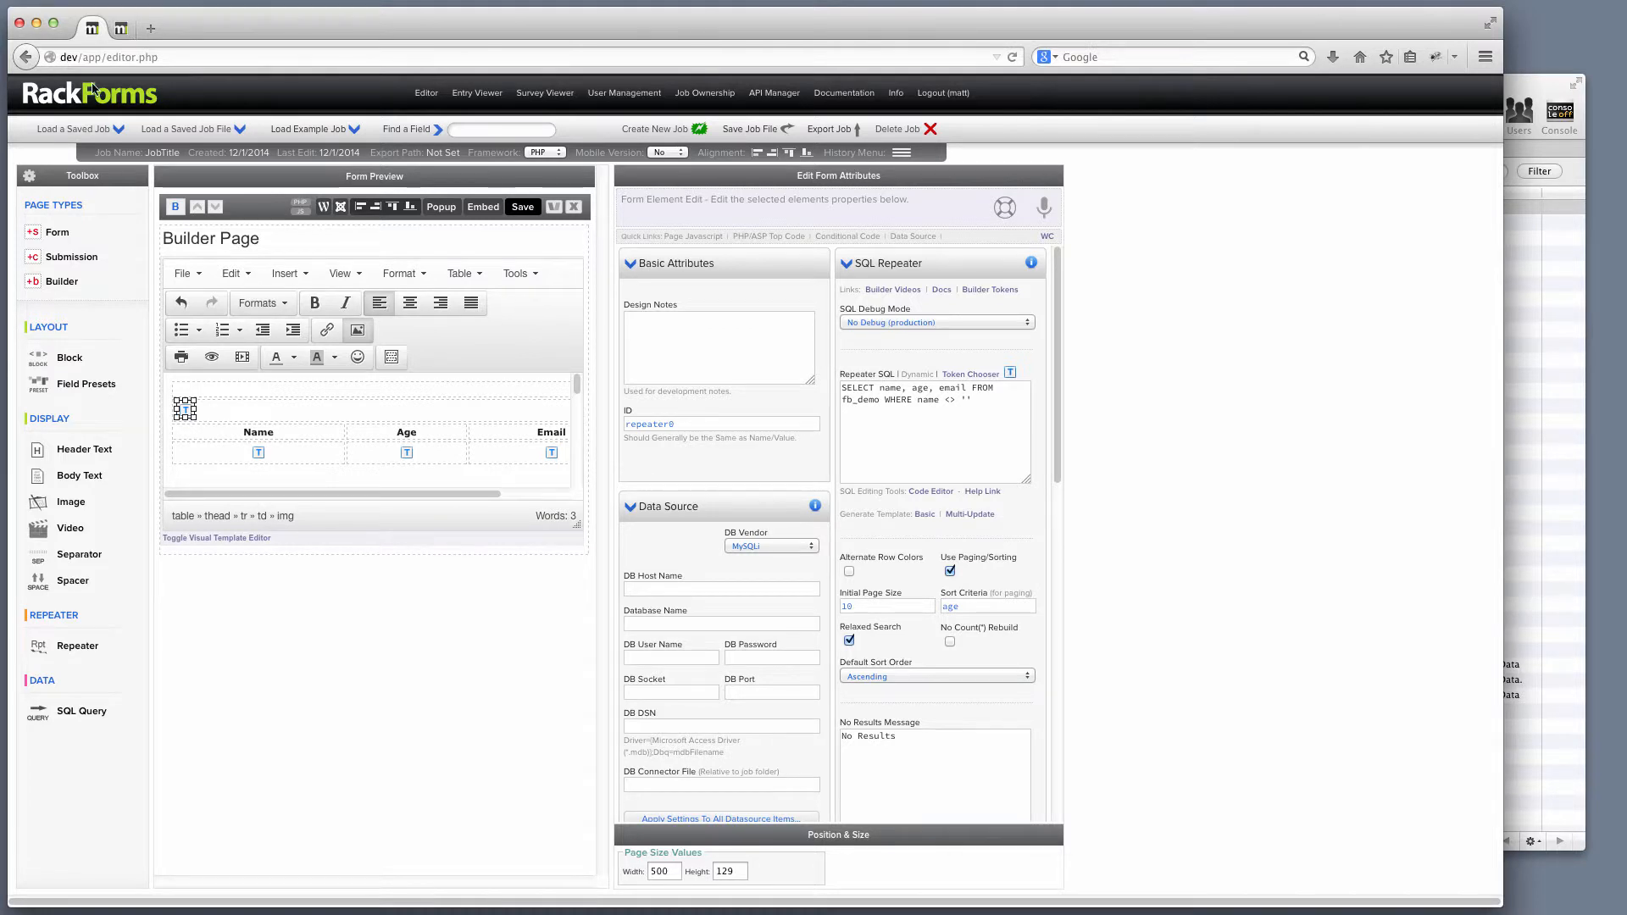
# Select the repeater, note its SQL query, and save to preview the output once more.
pyautogui.click(266, 423)
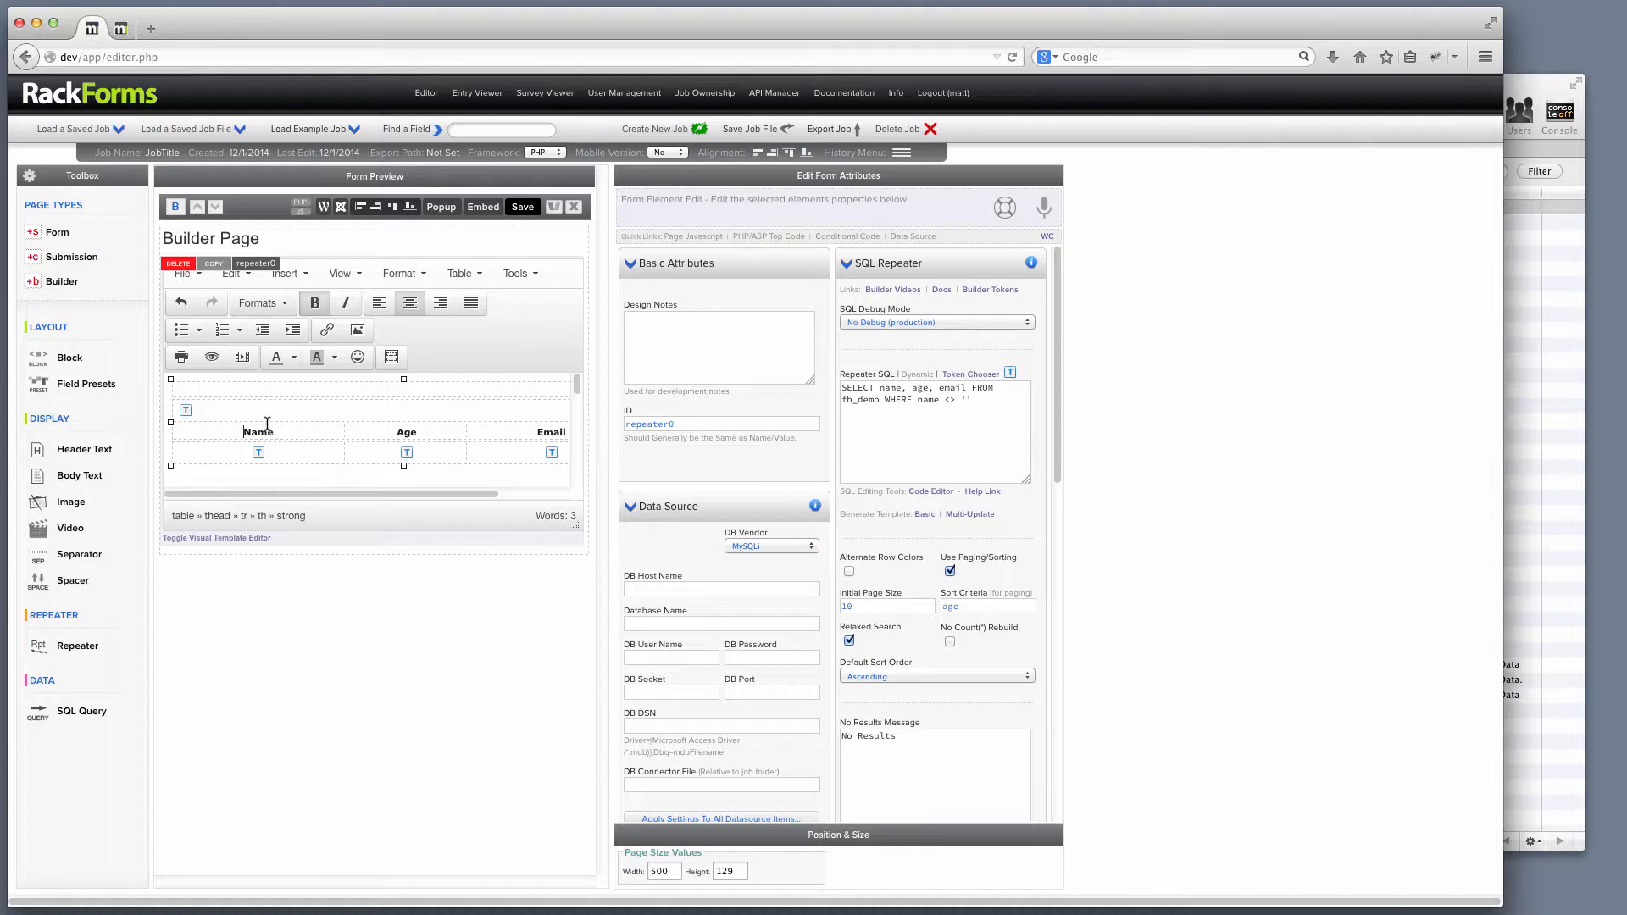
pyautogui.moveTo(974, 400); pyautogui.dragTo(824, 368)
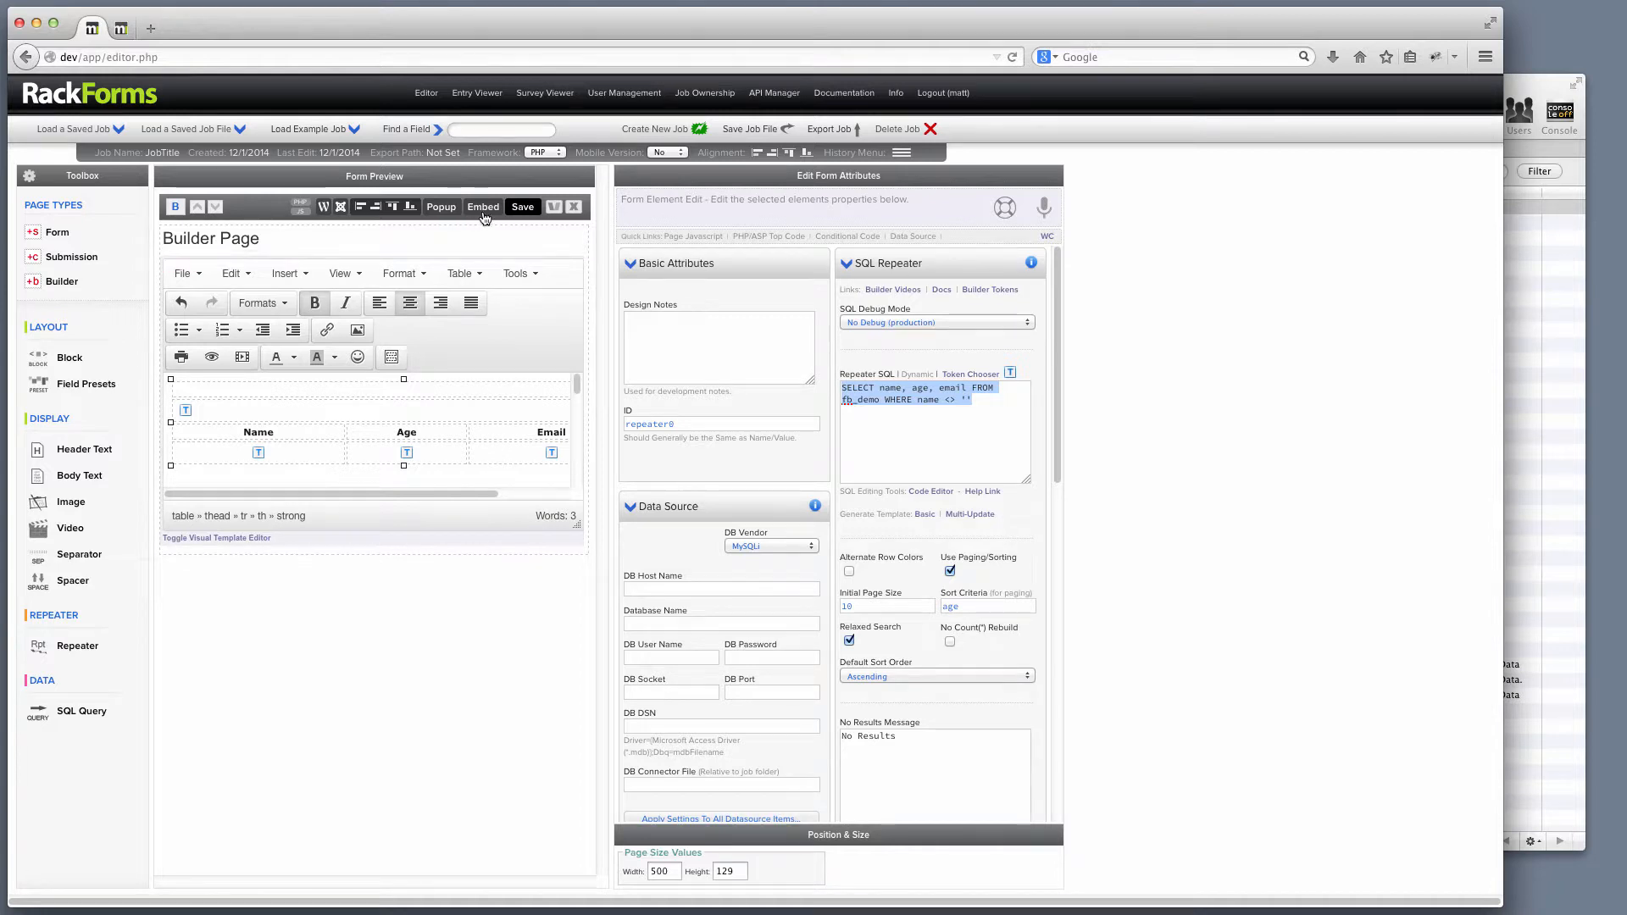
pyautogui.click(519, 211)
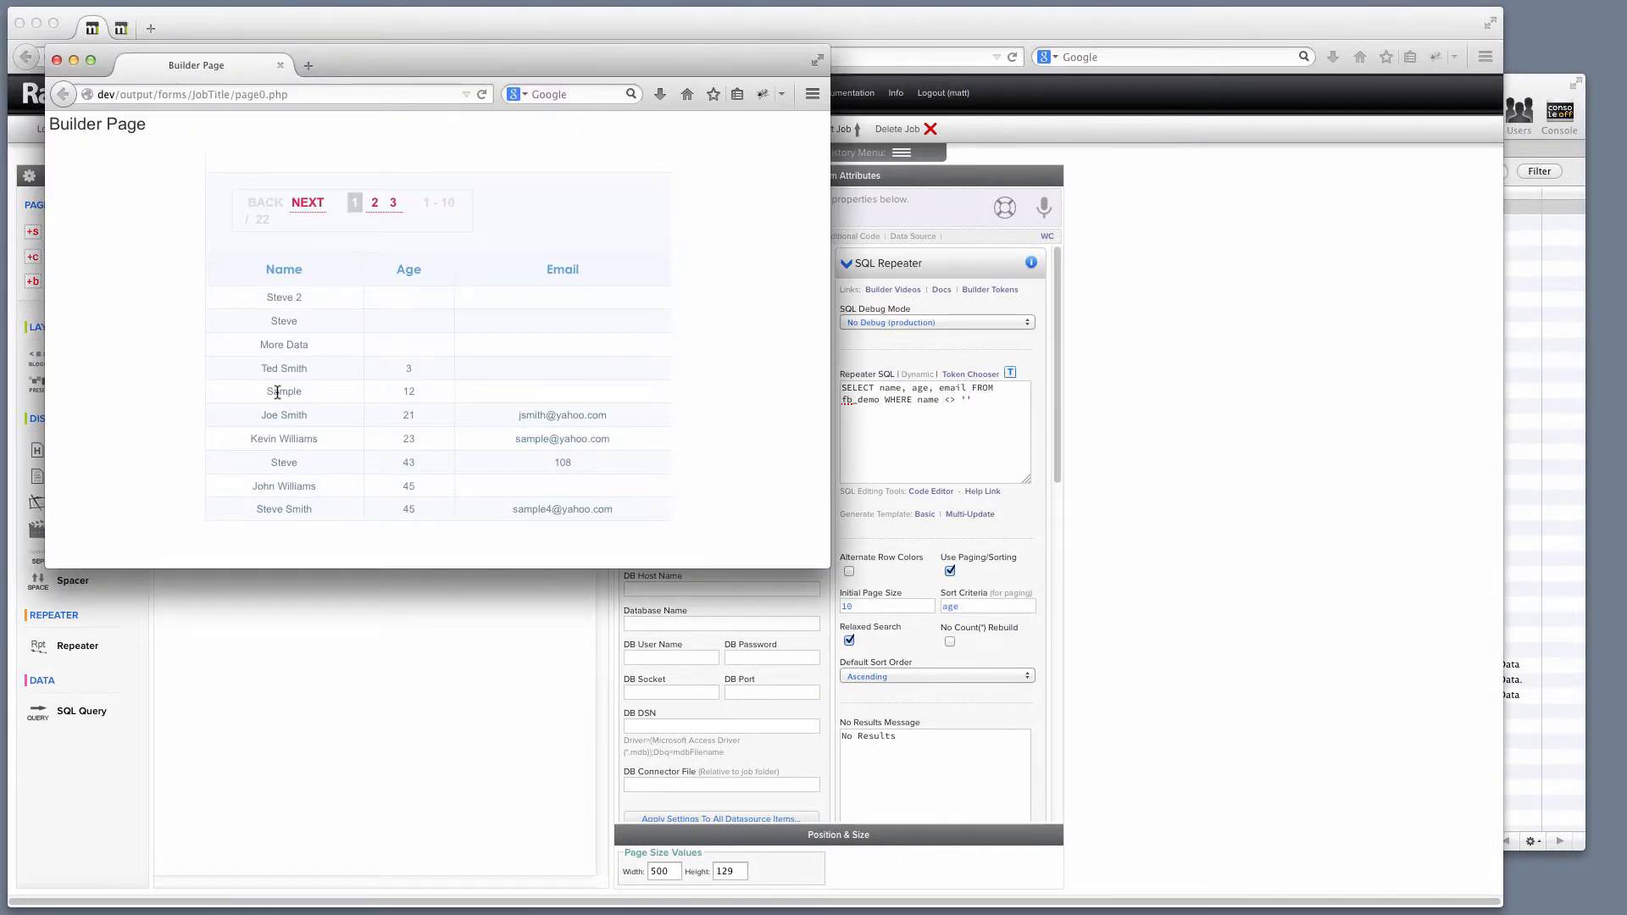
pyautogui.moveTo(416, 68); pyautogui.dragTo(953, 240)
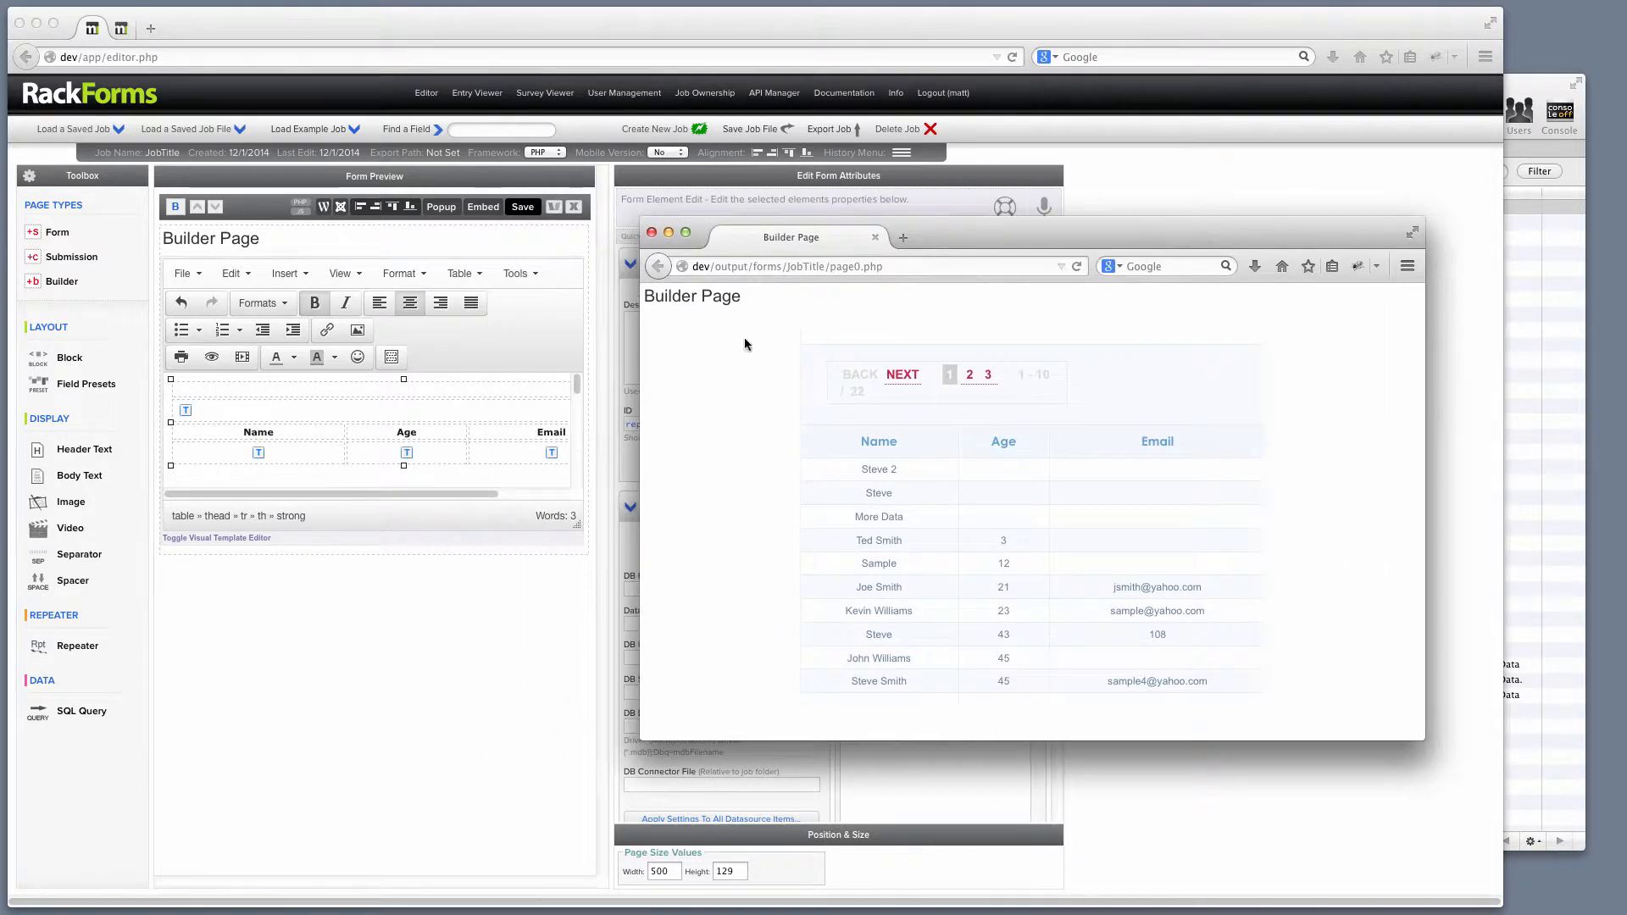
pyautogui.click(652, 233)
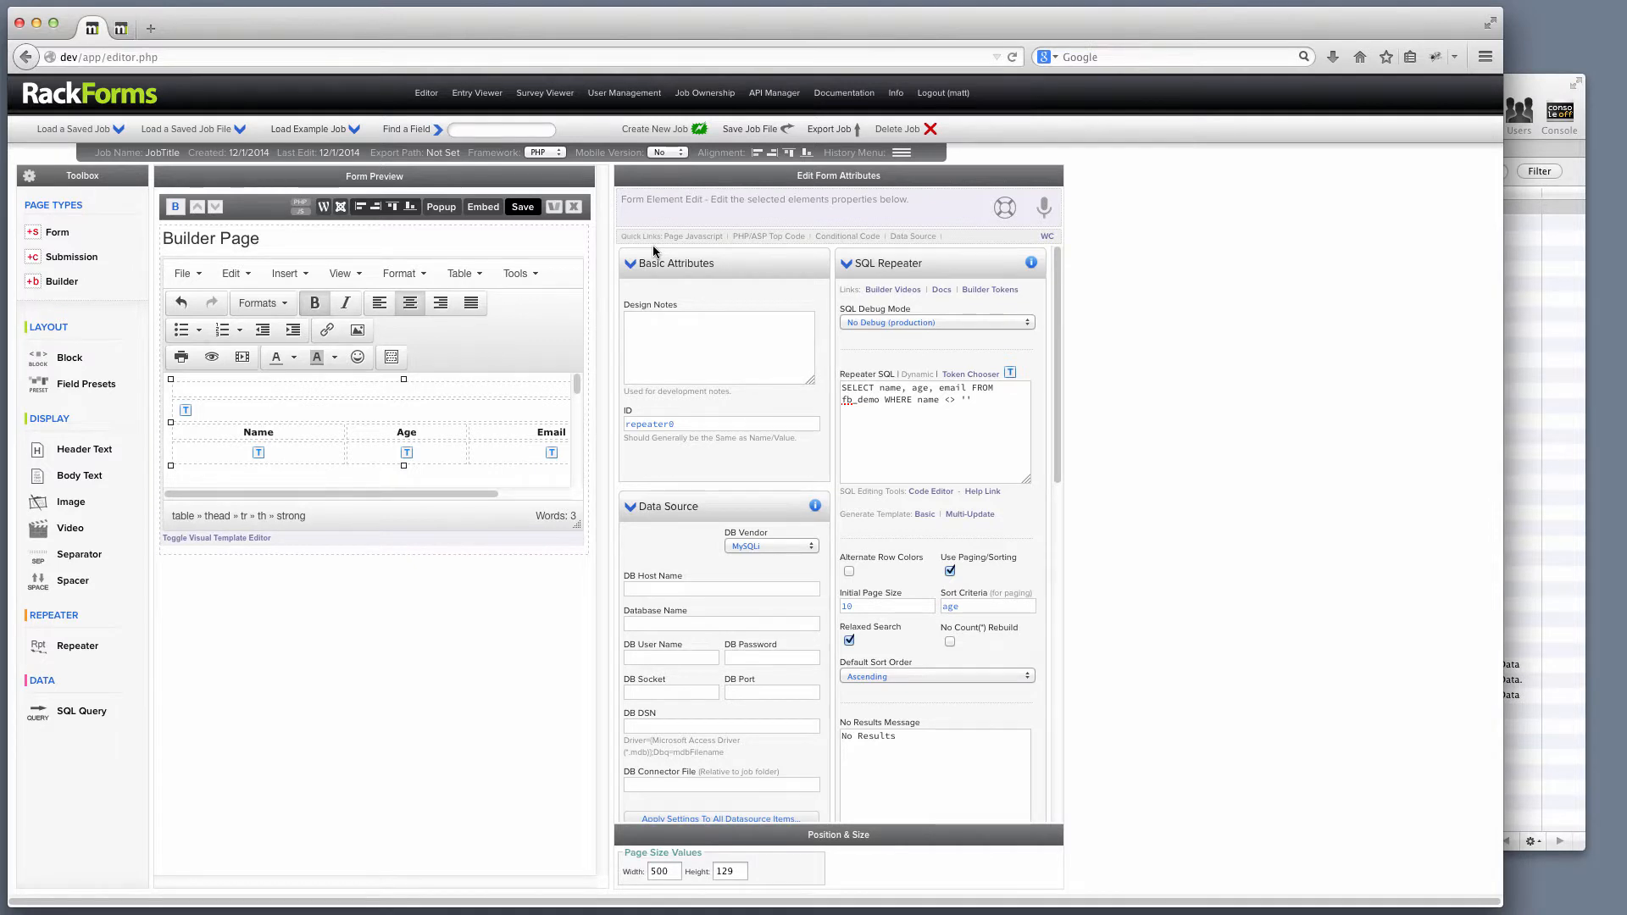
# Show the repeater template's HTML source code from the editor Tools.
pyautogui.doubleClick(266, 434)
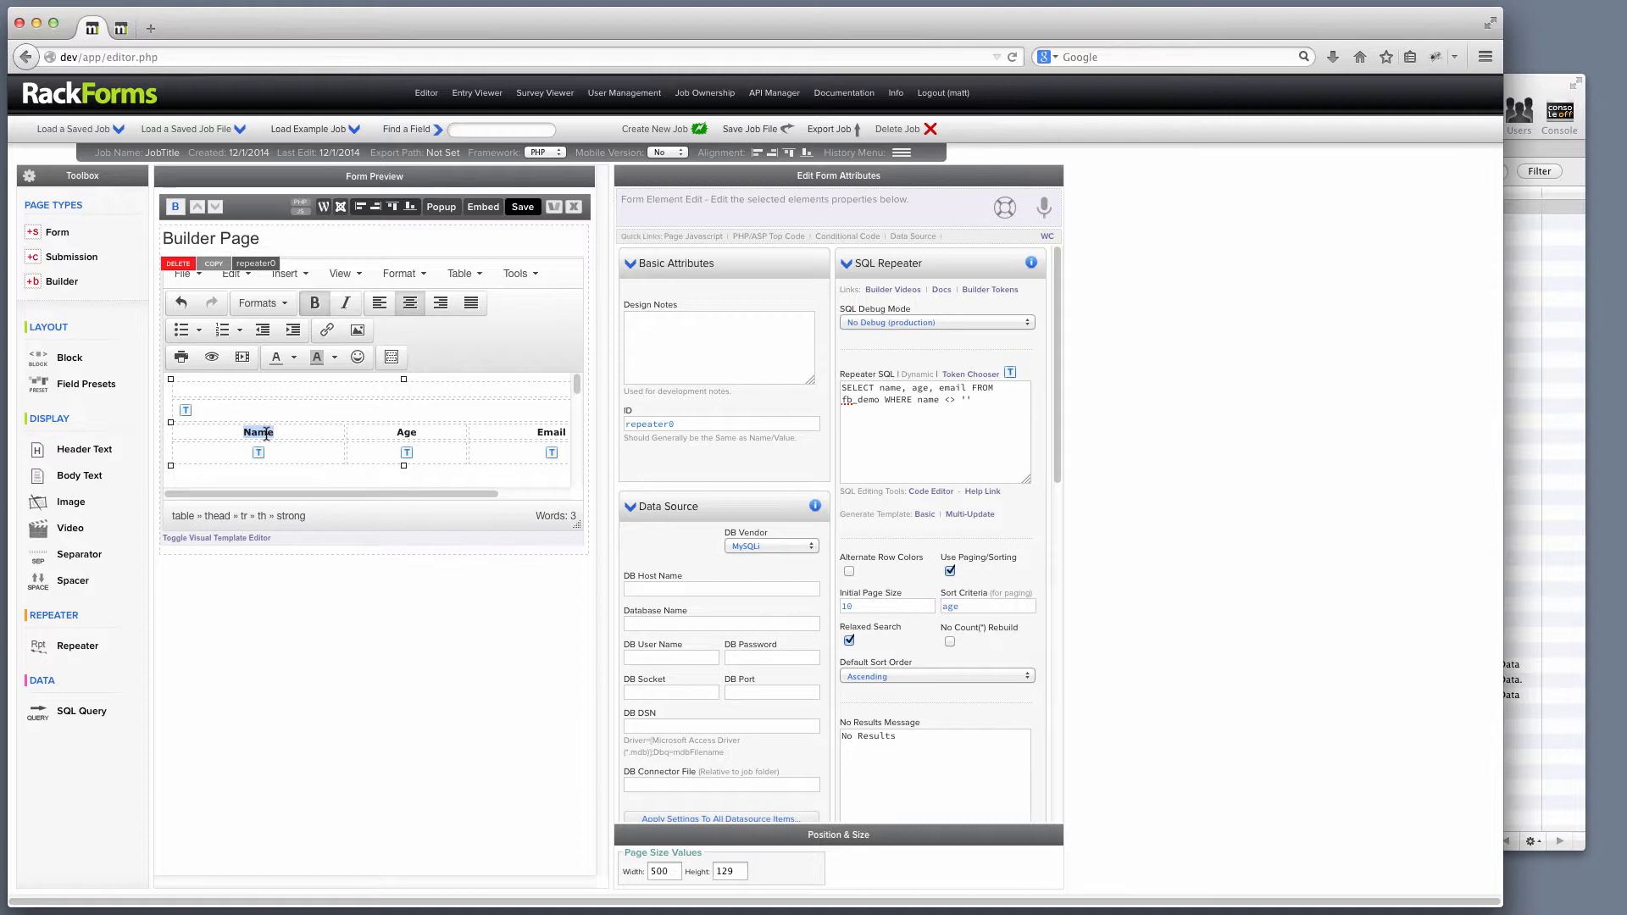
pyautogui.click(521, 275)
pyautogui.click(562, 306)
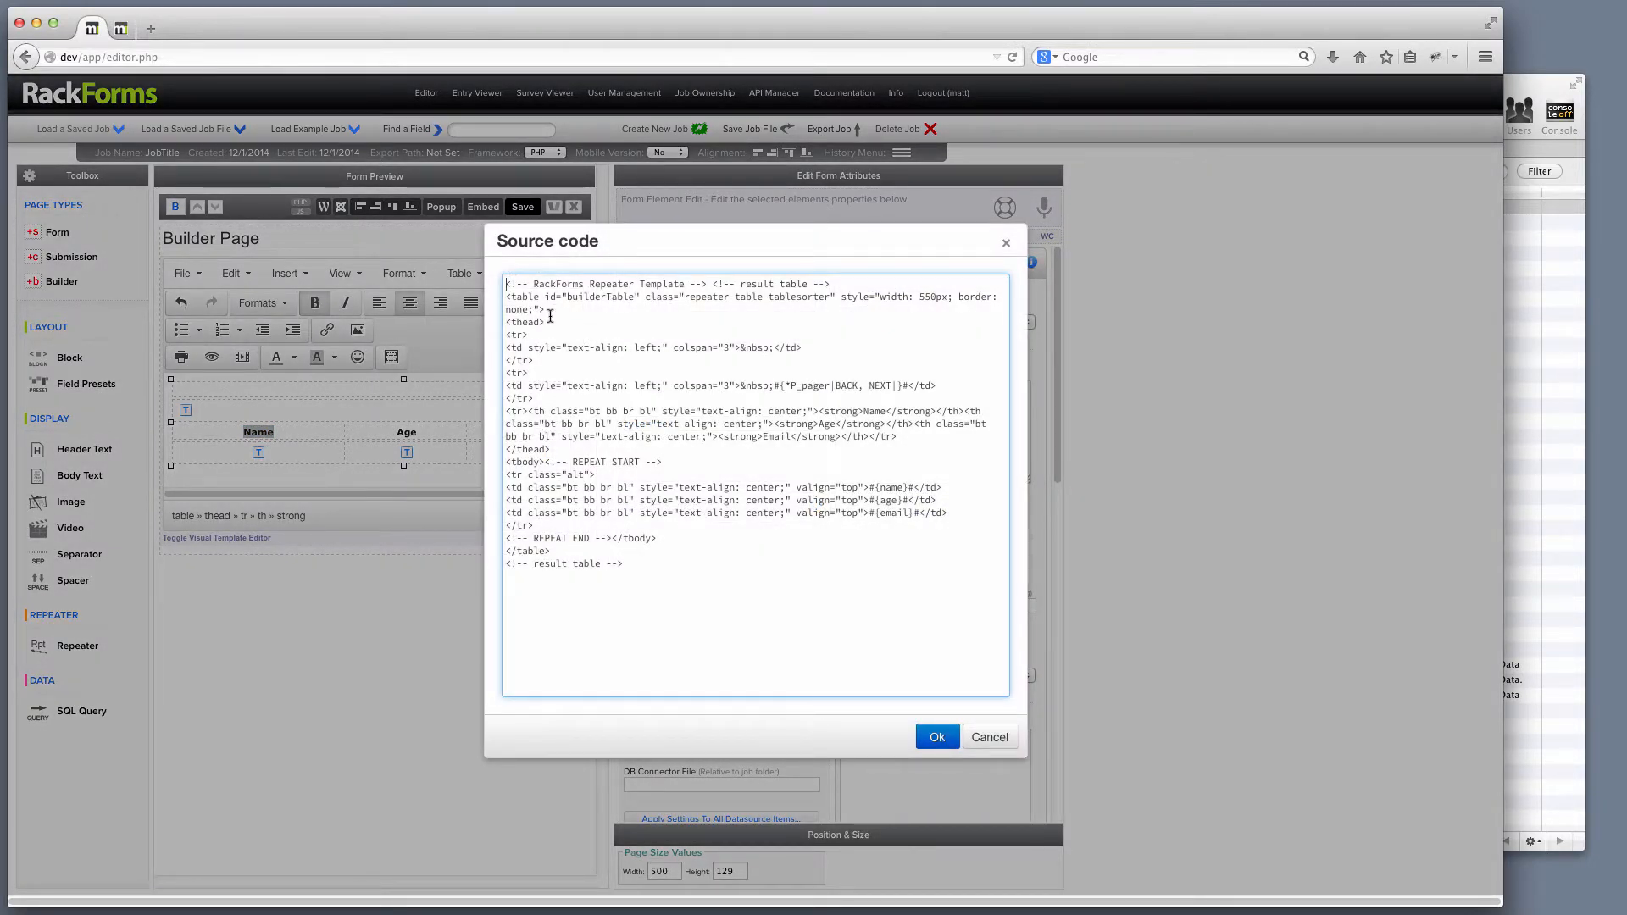
# Point out the REPEAT START/END comments and the Name, Age, Email header row in the source.
pyautogui.moveTo(546, 461); pyautogui.dragTo(679, 460)
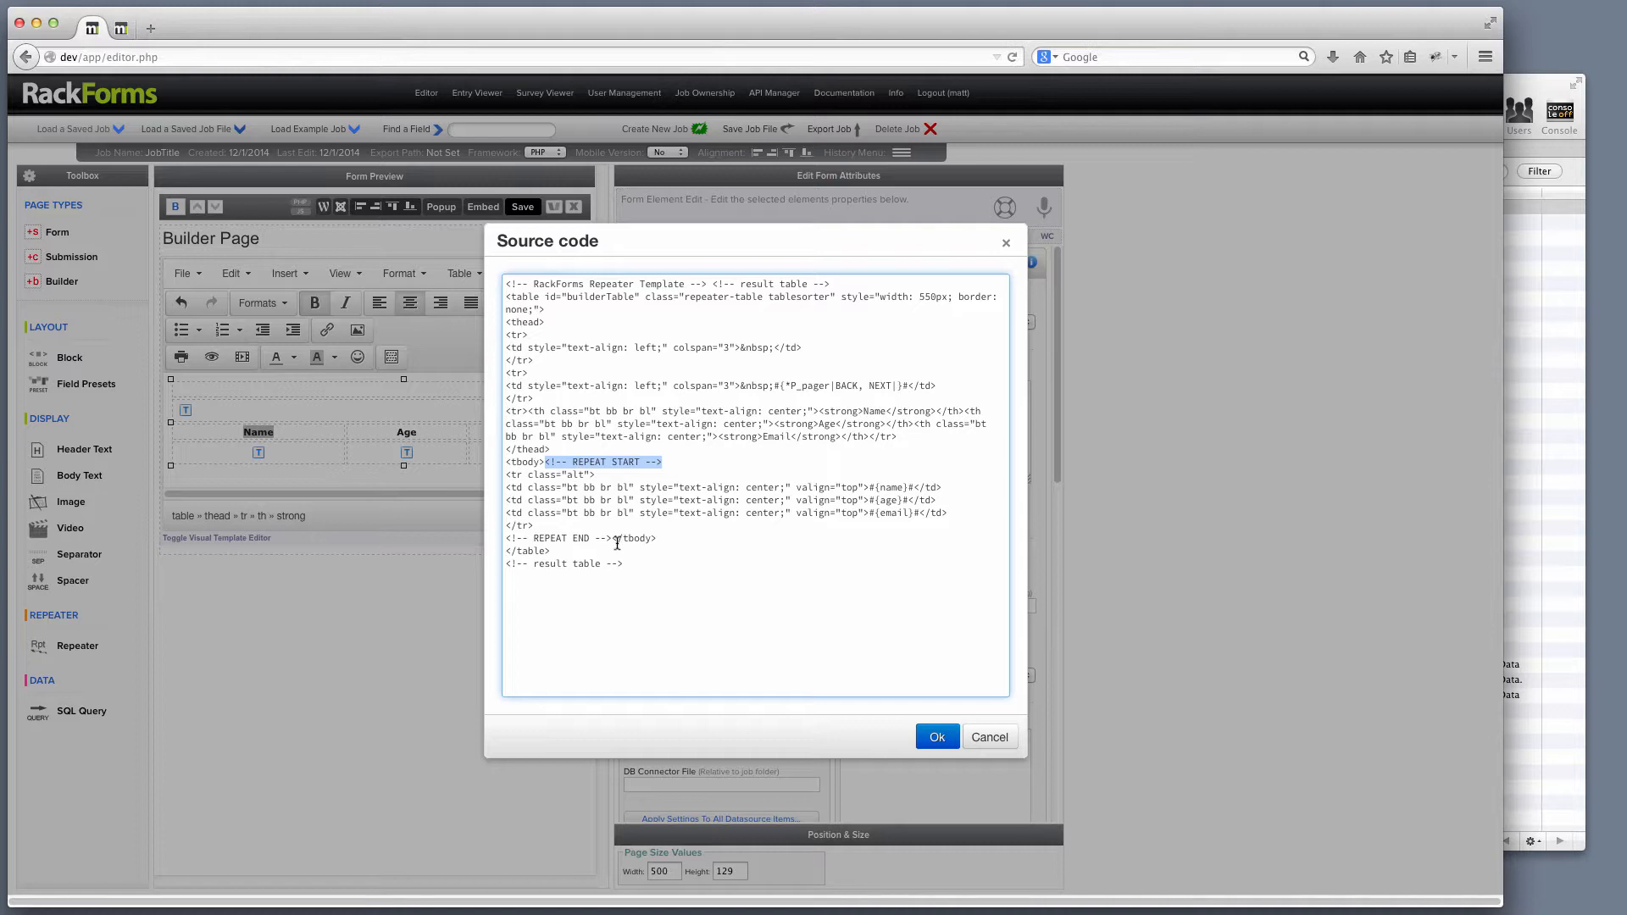
pyautogui.moveTo(612, 539); pyautogui.dragTo(421, 539)
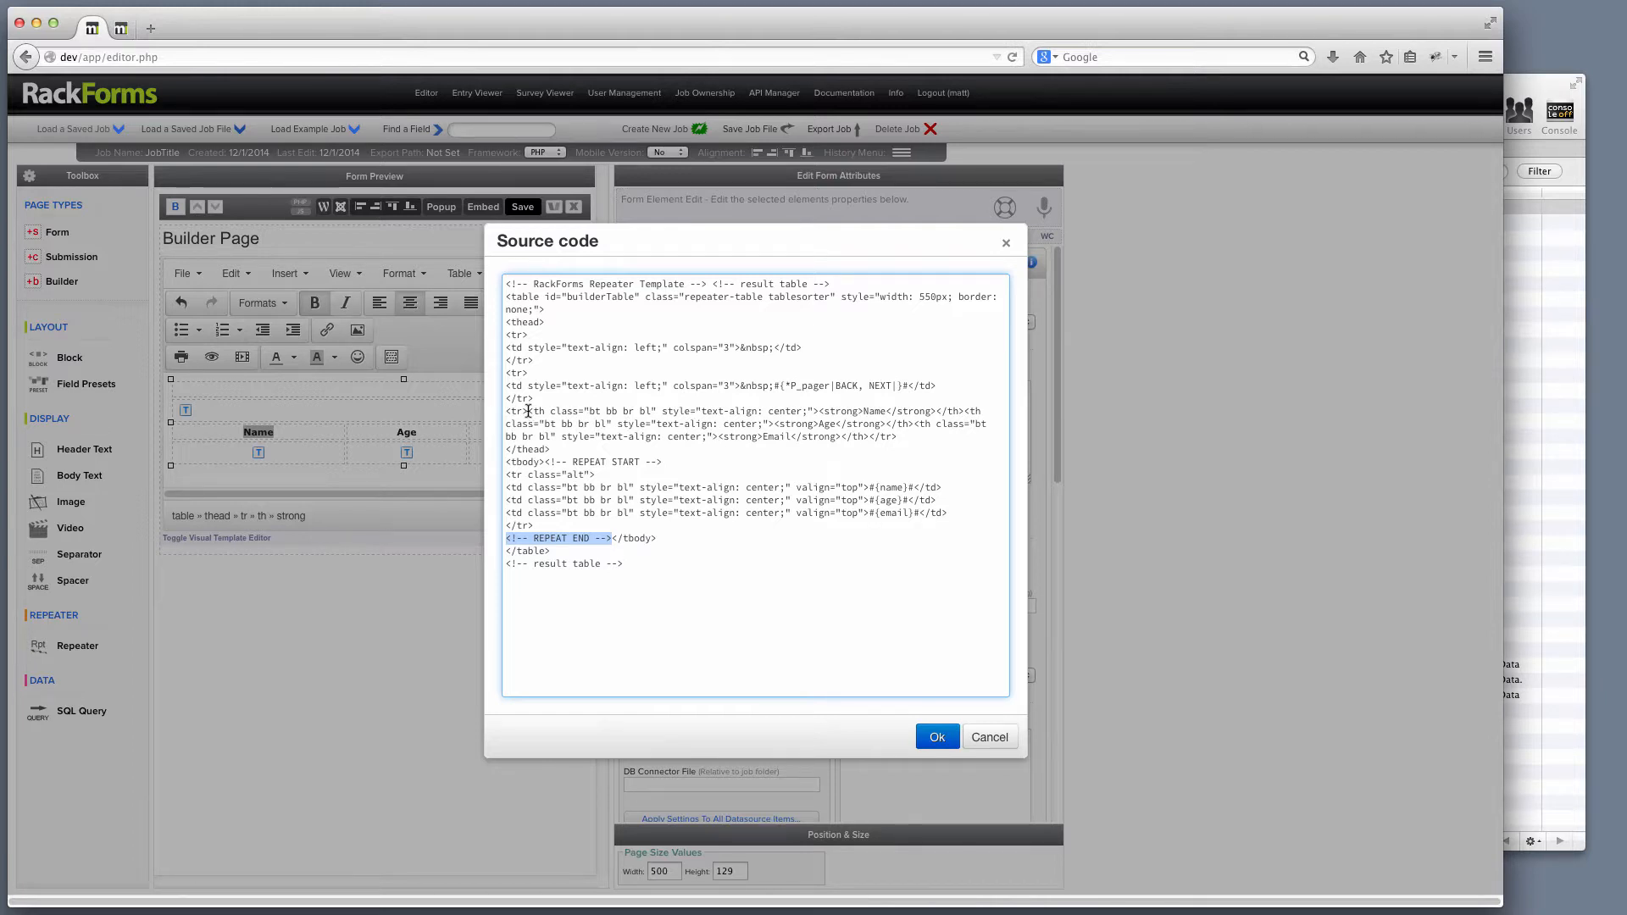
pyautogui.moveTo(528, 411); pyautogui.dragTo(916, 438)
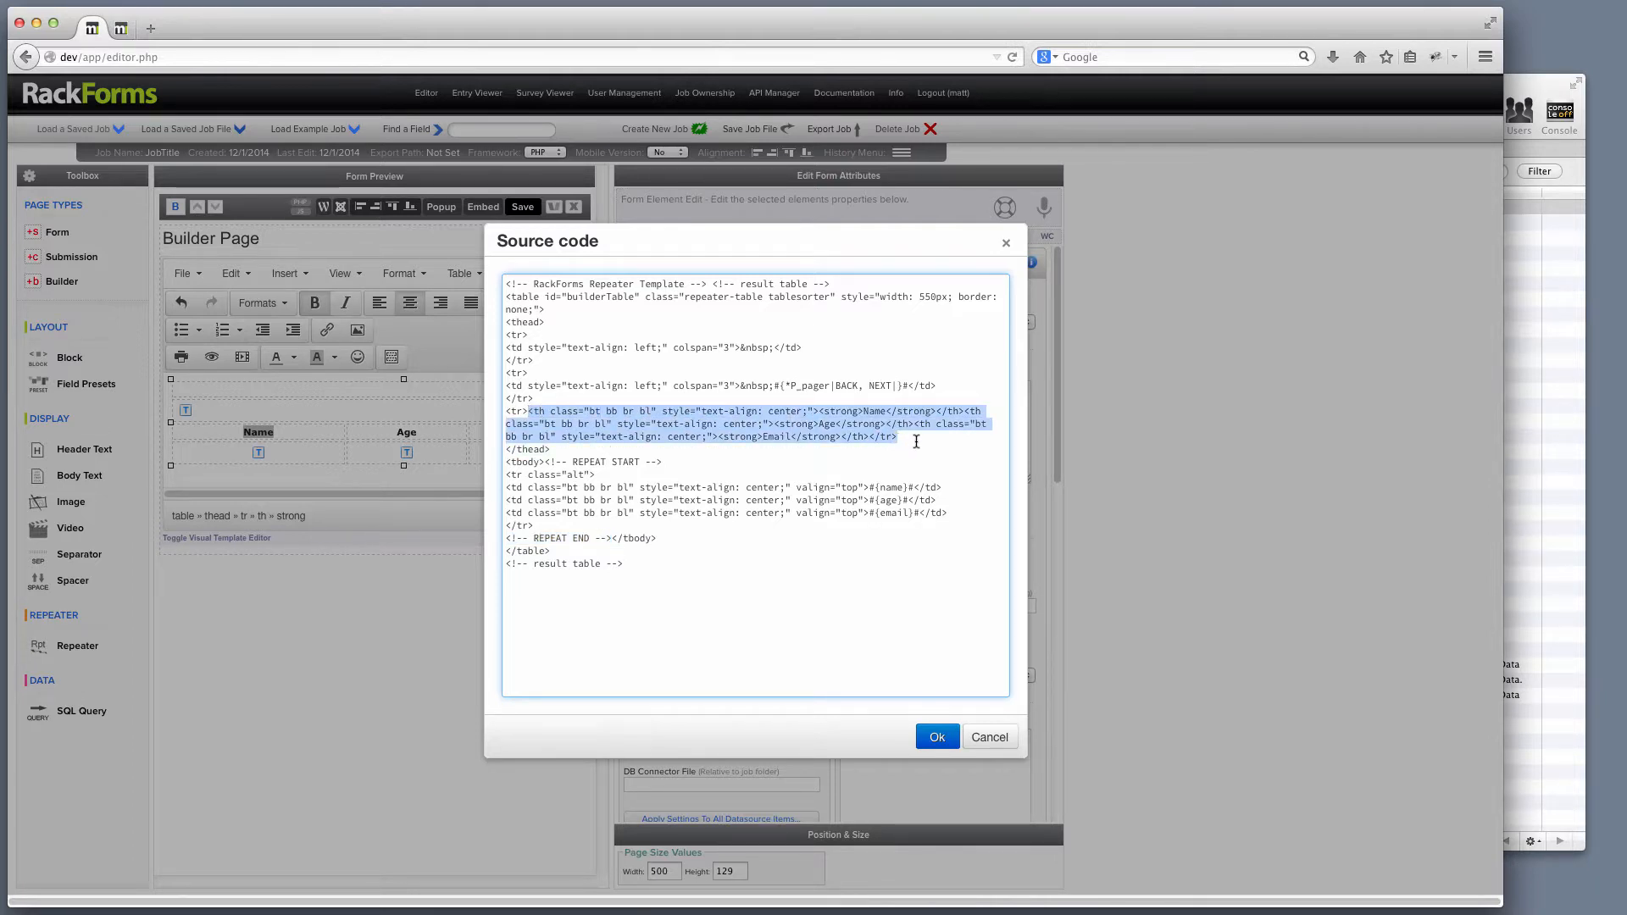
pyautogui.doubleClick(873, 411)
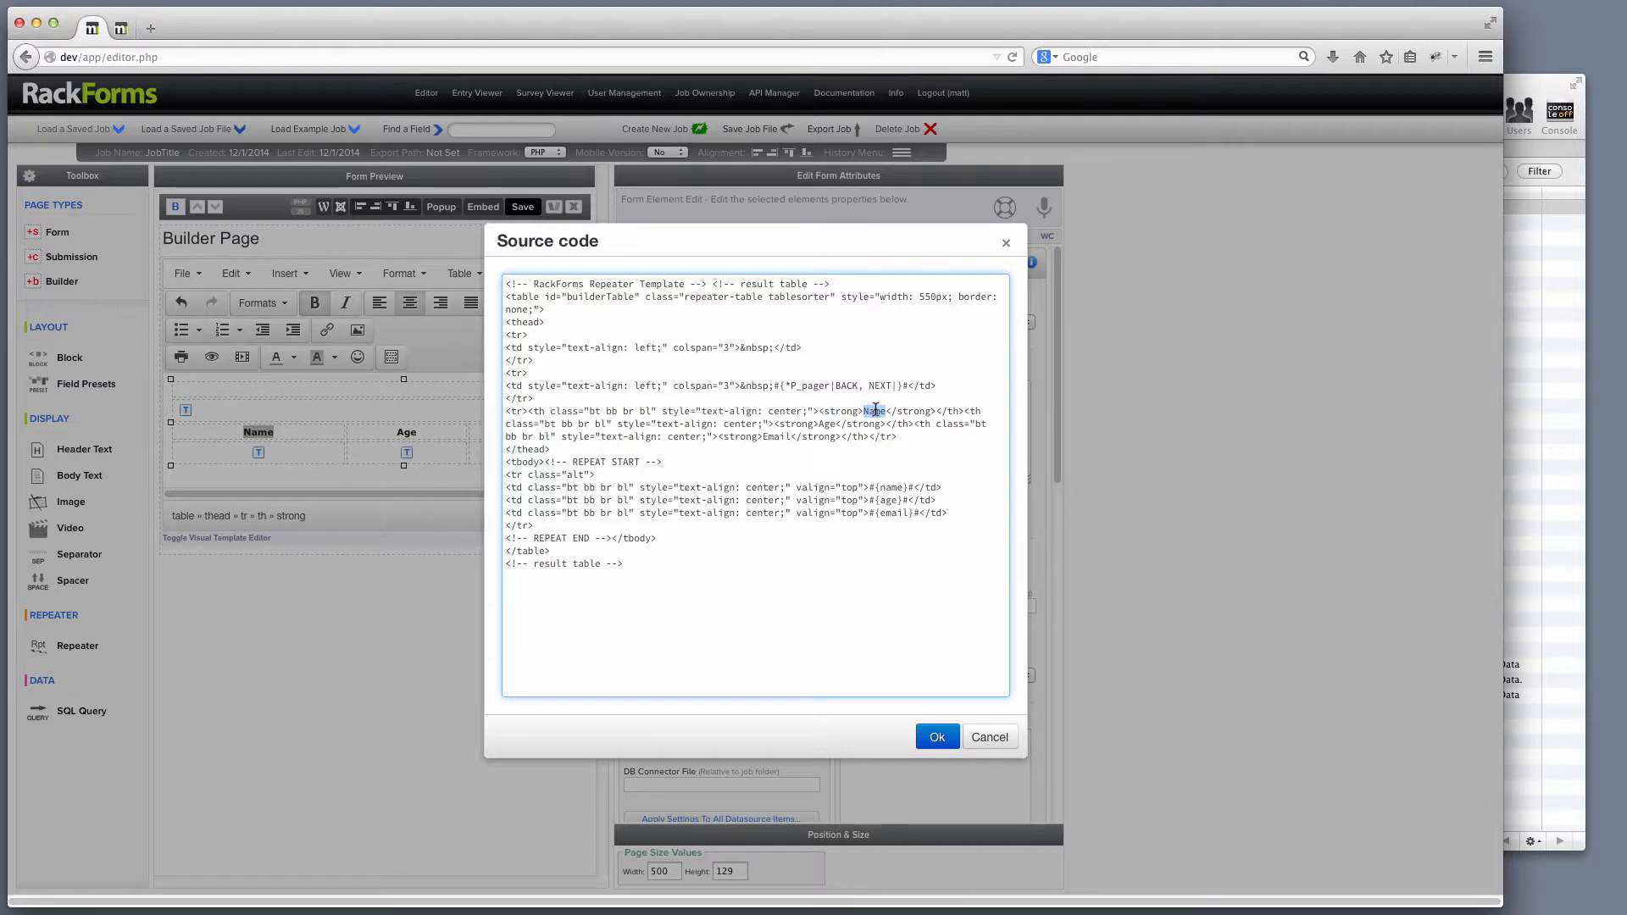
pyautogui.click(827, 424)
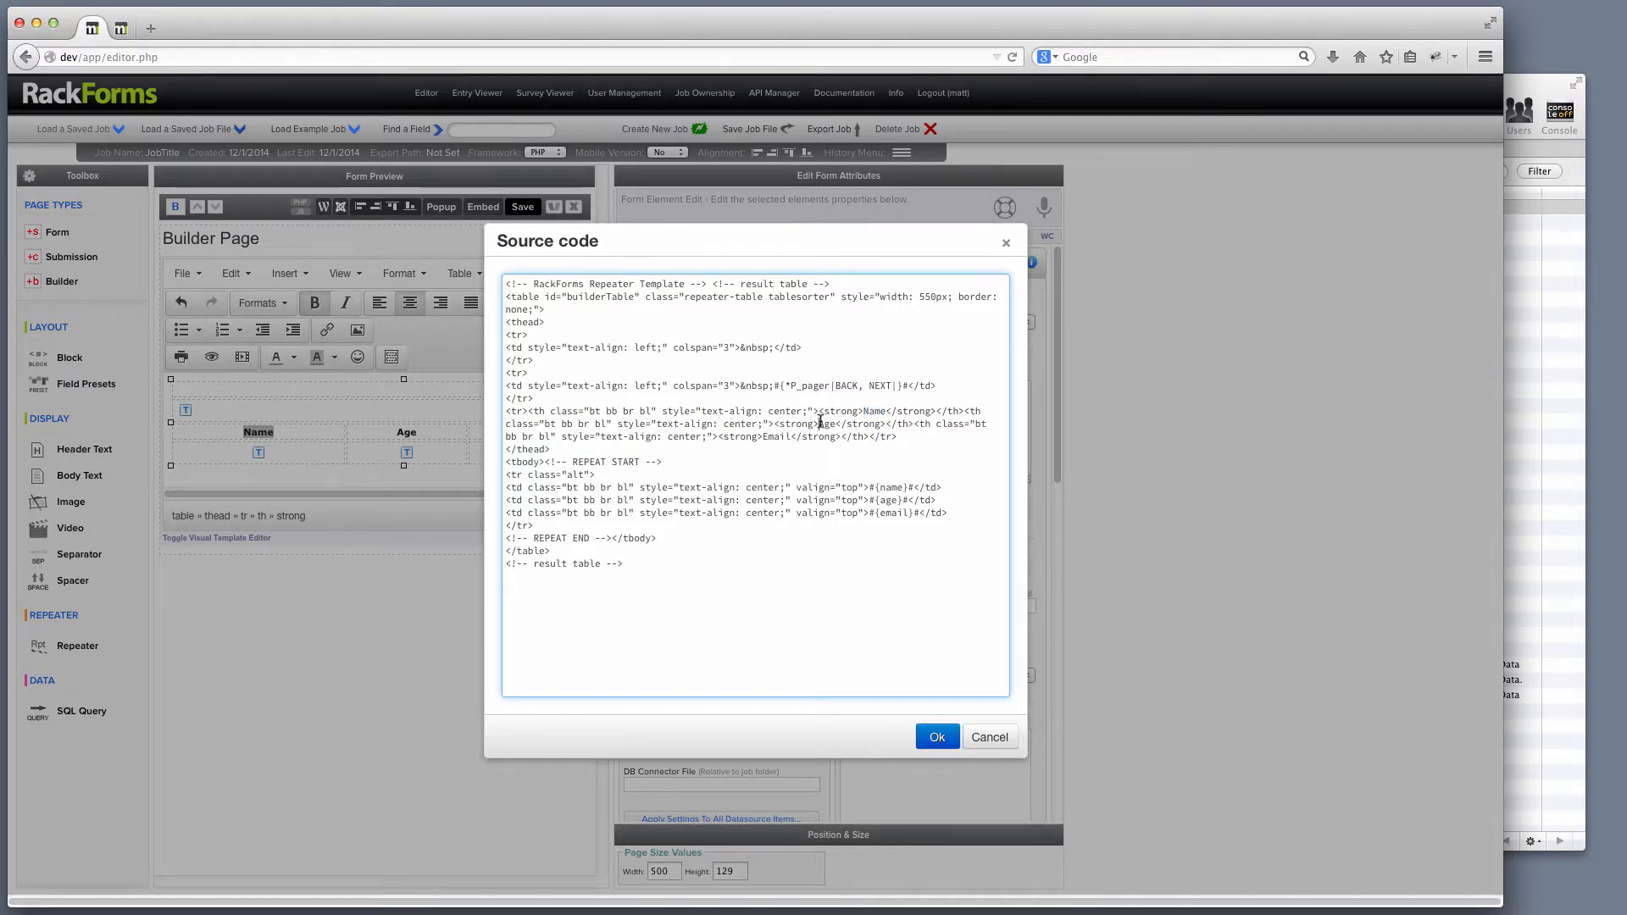
pyautogui.doubleClick(776, 437)
pyautogui.moveTo(550, 450); pyautogui.dragTo(487, 415)
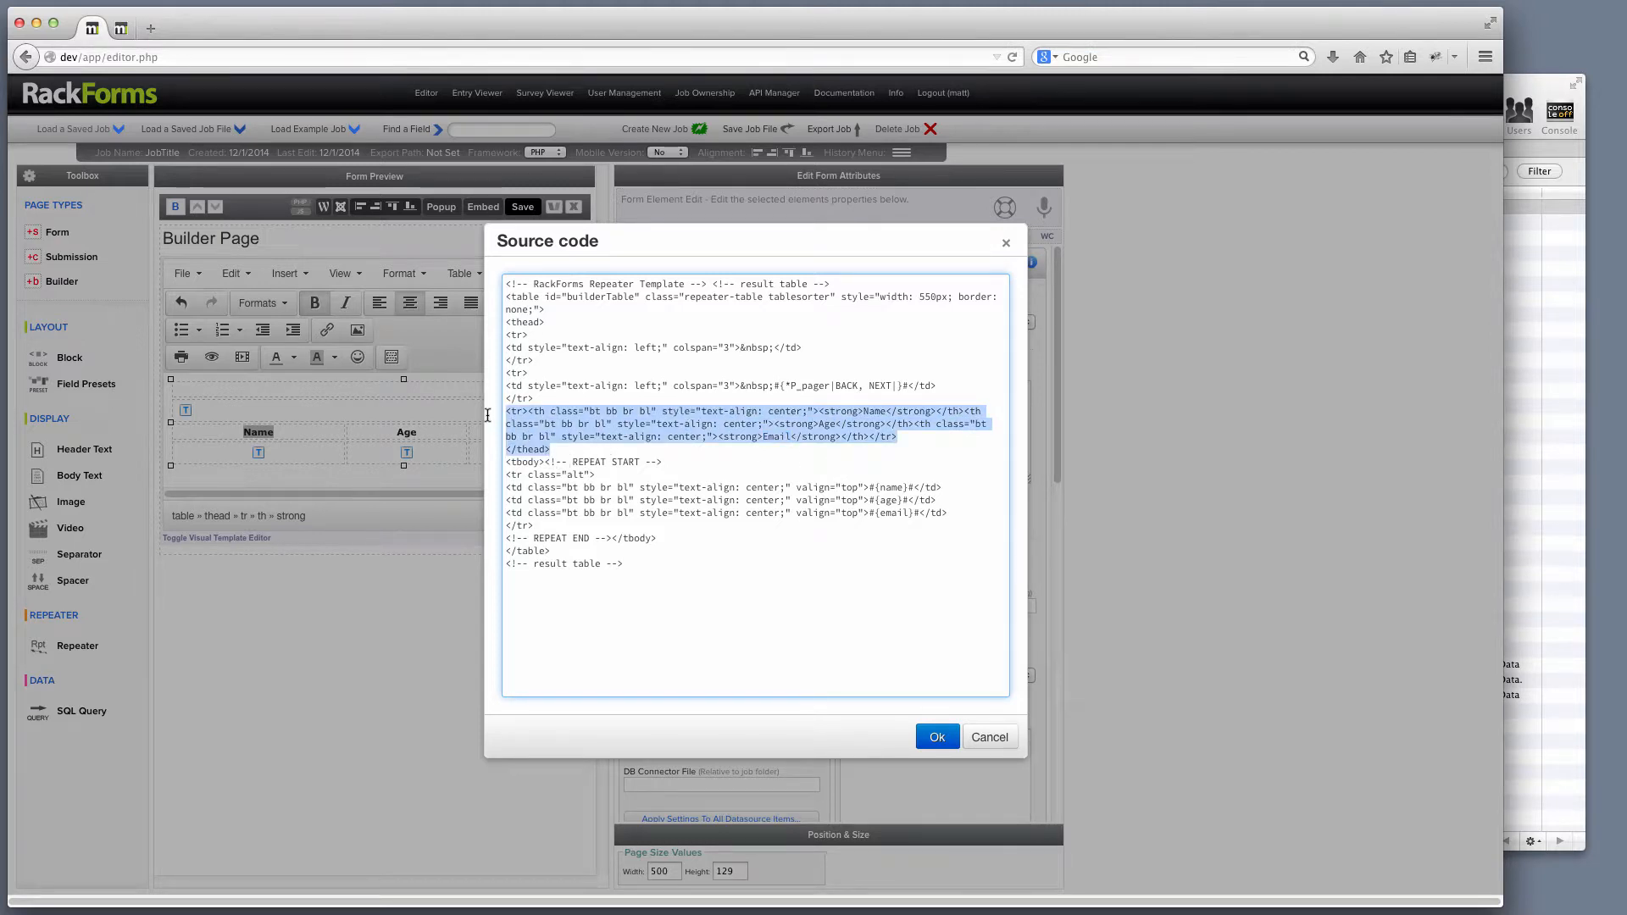
# Point out the repeating row's #{name}, #{age}, #{email} placeholders, then cancel the source view.
pyautogui.moveTo(545, 462); pyautogui.dragTo(676, 464)
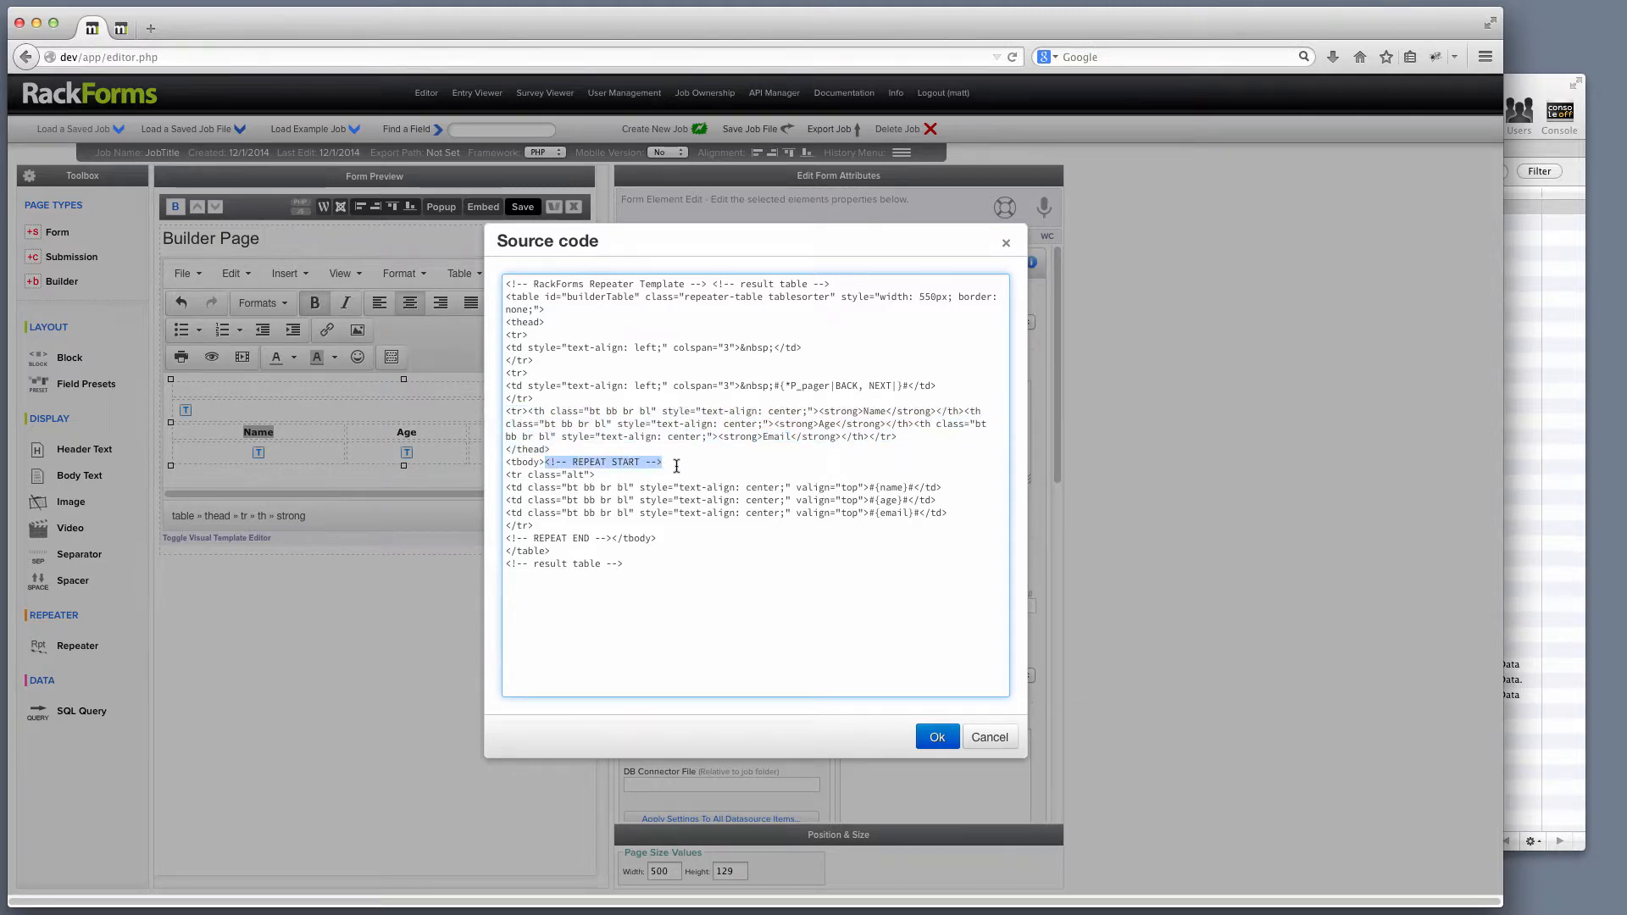
pyautogui.moveTo(611, 540); pyautogui.dragTo(496, 479)
pyautogui.click(558, 515)
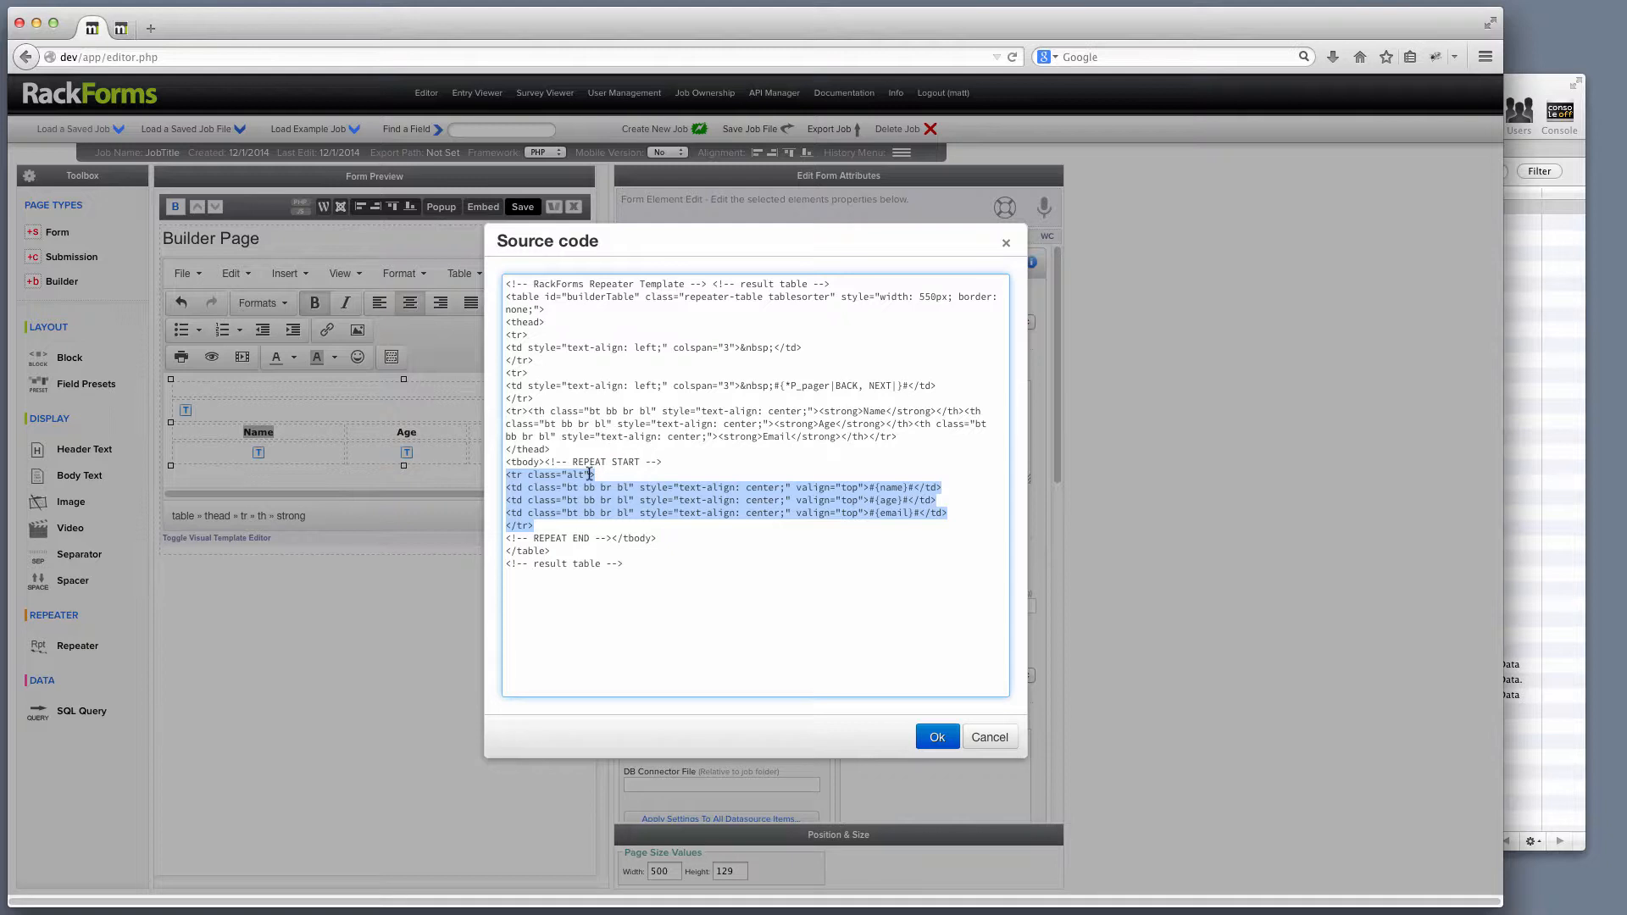
pyautogui.click(879, 500)
pyautogui.moveTo(871, 487); pyautogui.dragTo(917, 487)
pyautogui.doubleClick(888, 499)
pyautogui.doubleClick(889, 512)
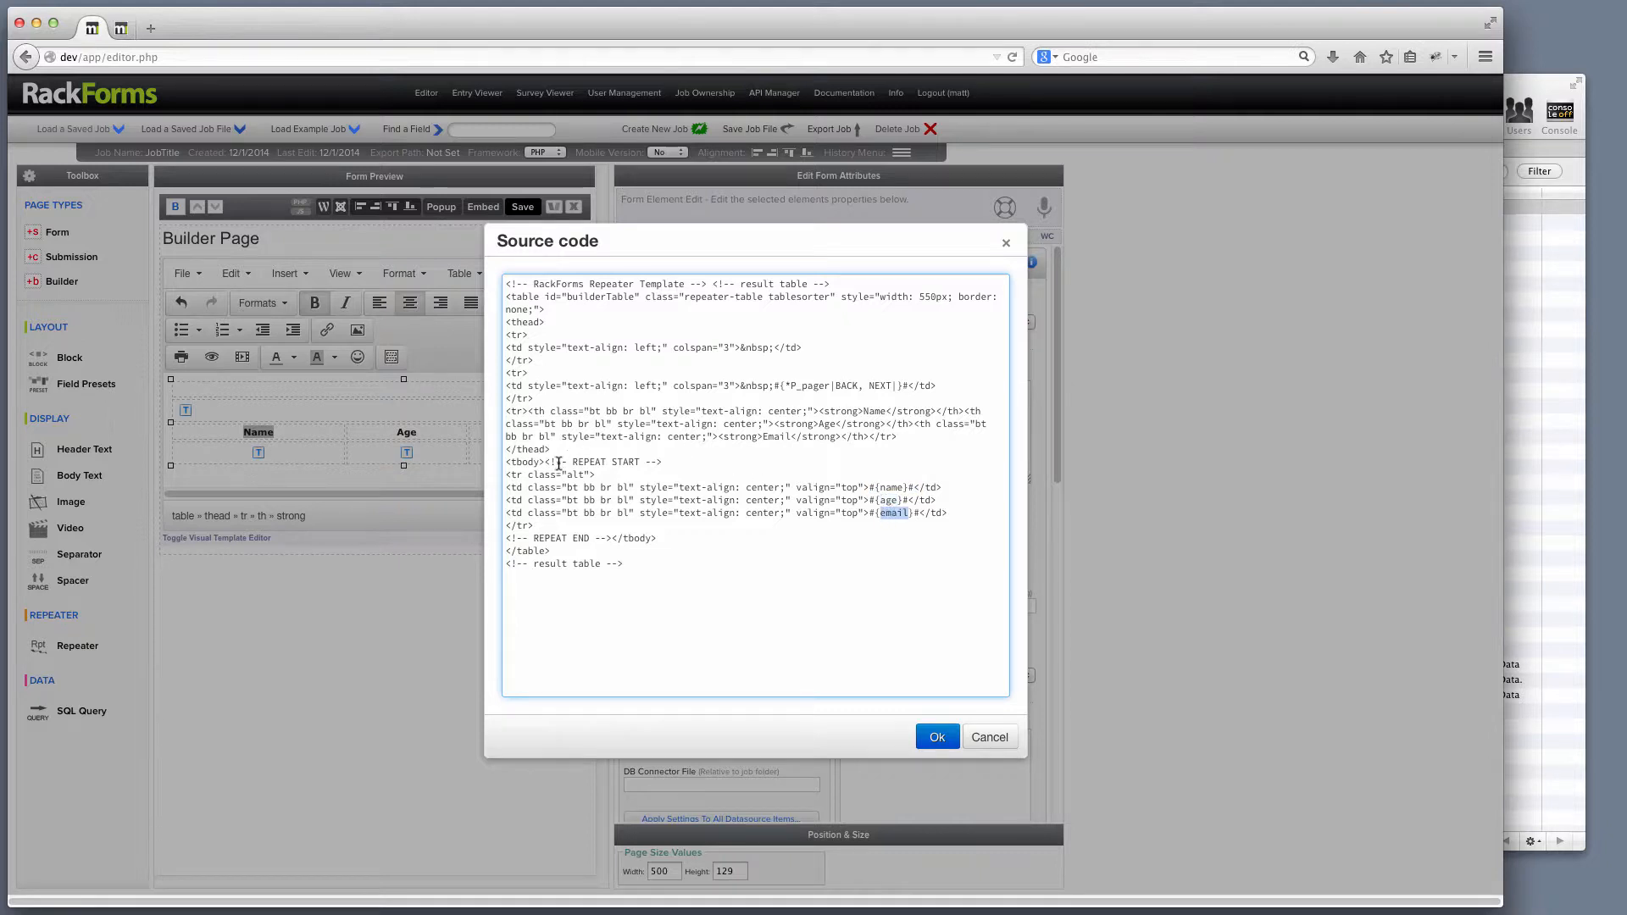
pyautogui.moveTo(545, 462); pyautogui.dragTo(666, 462)
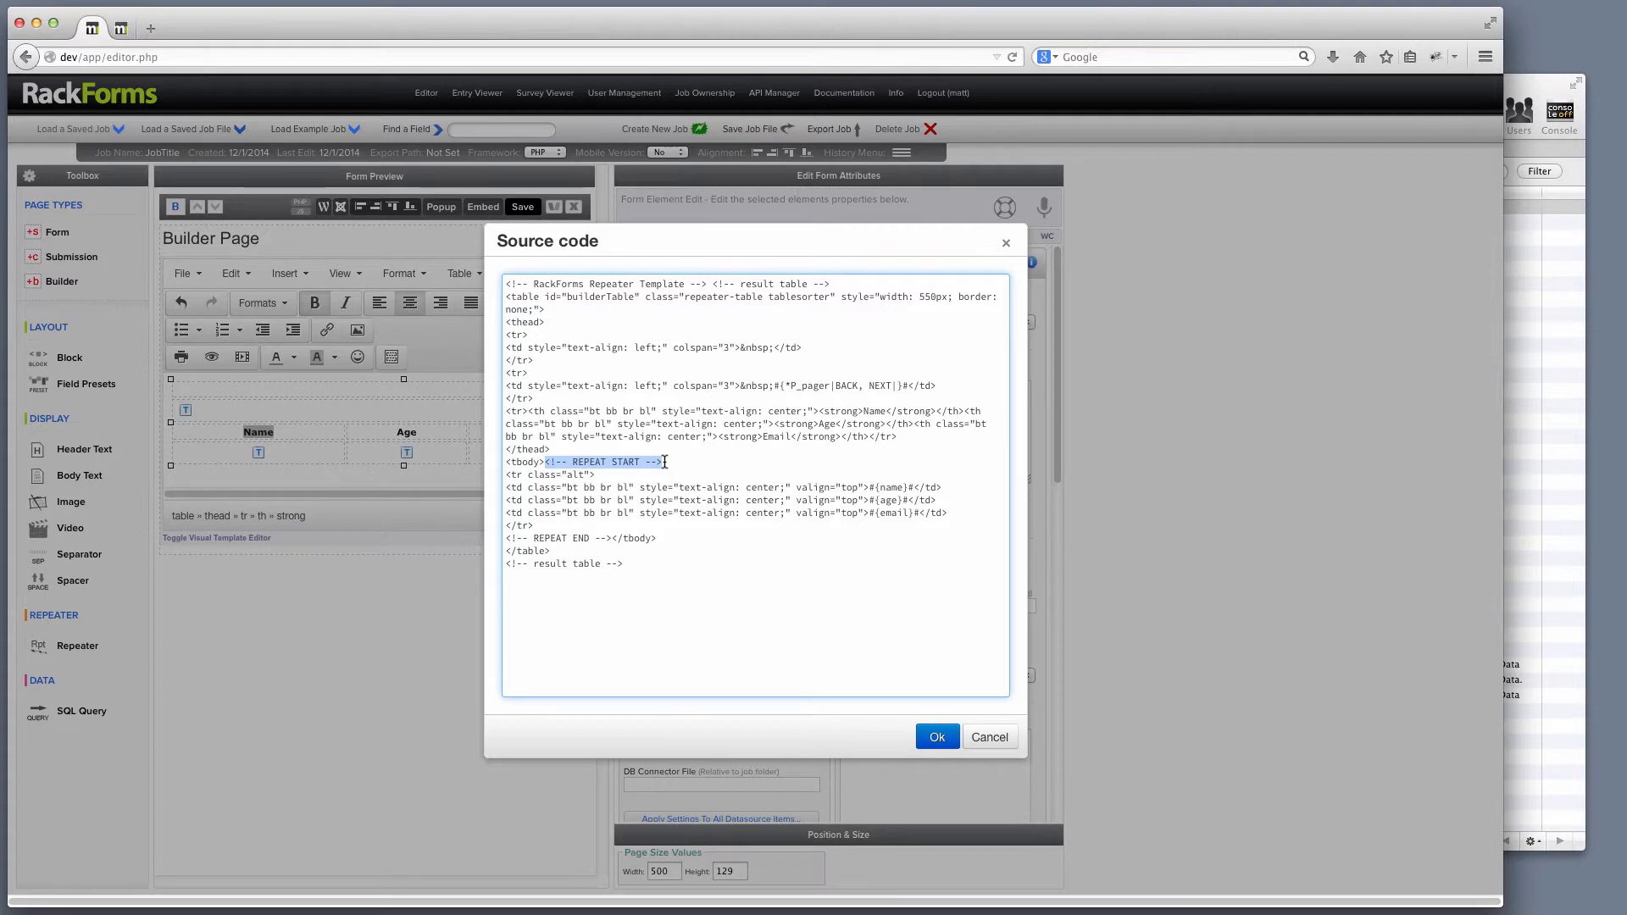
pyautogui.click(988, 736)
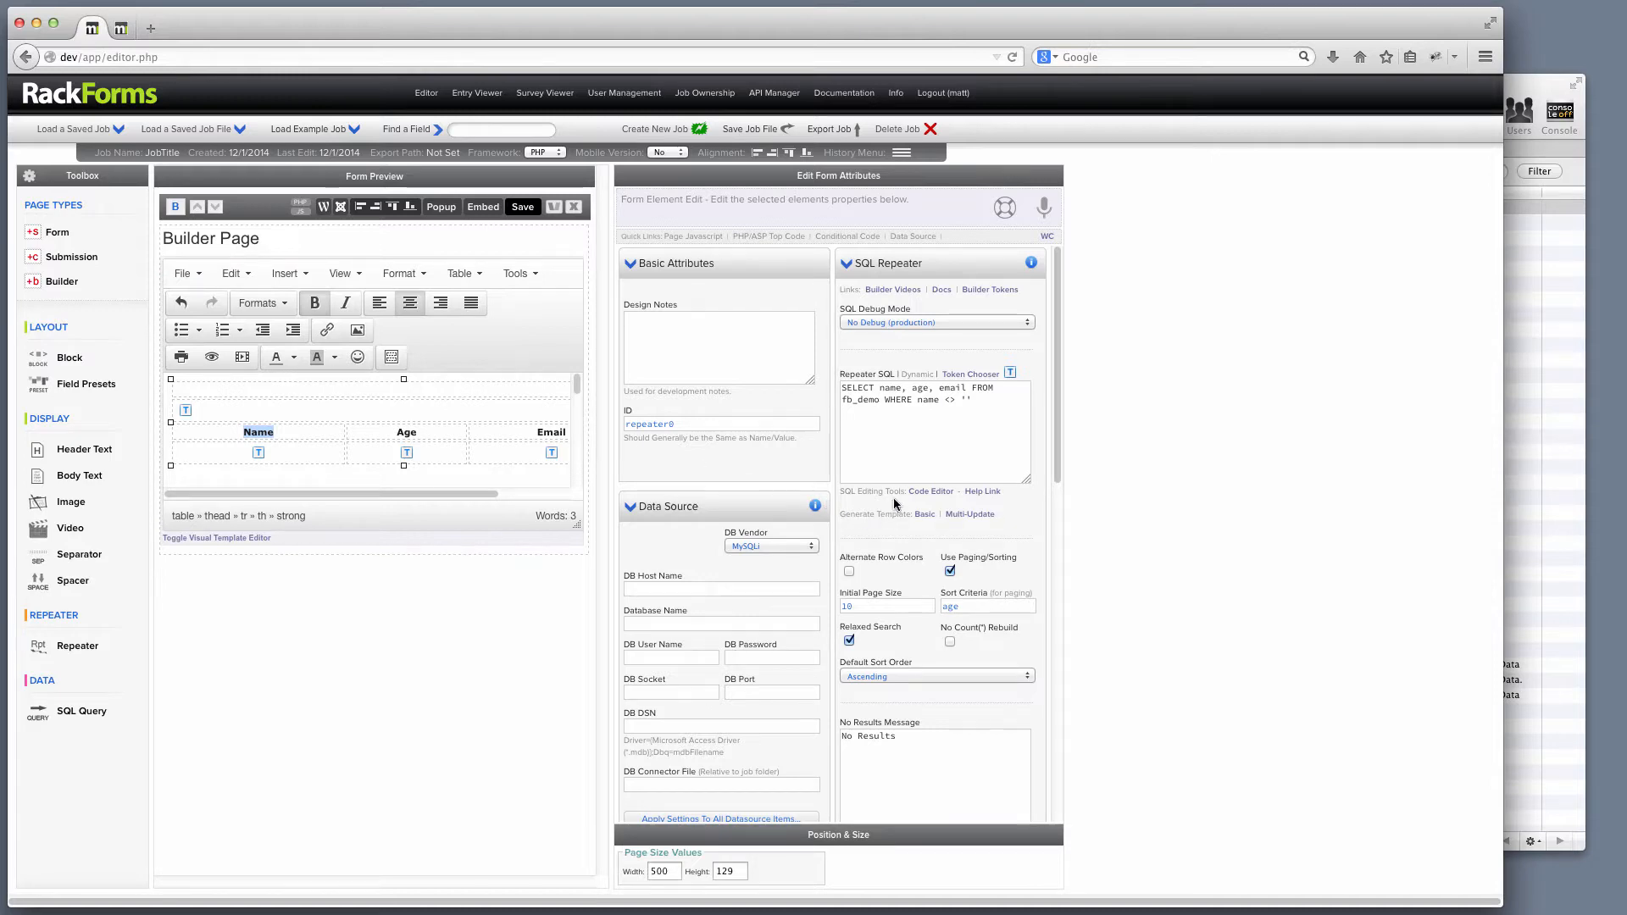
# Add 'id, ' to the repeater SQL query and regenerate the multi-update template.
pyautogui.click(970, 516)
pyautogui.click(971, 411)
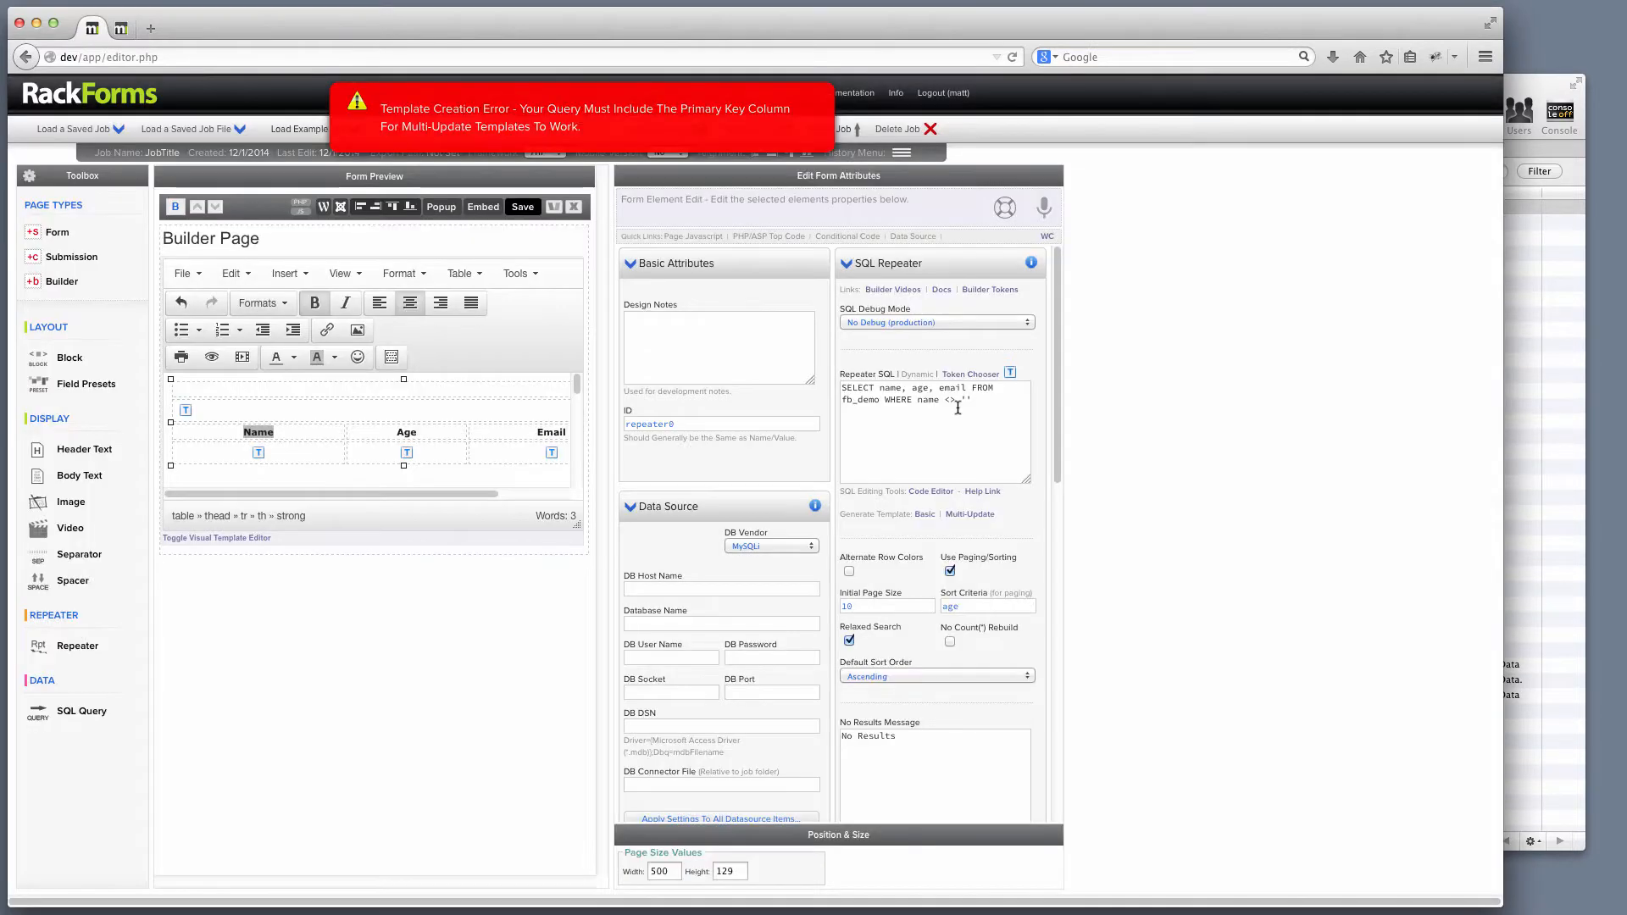
pyautogui.click(221, 539)
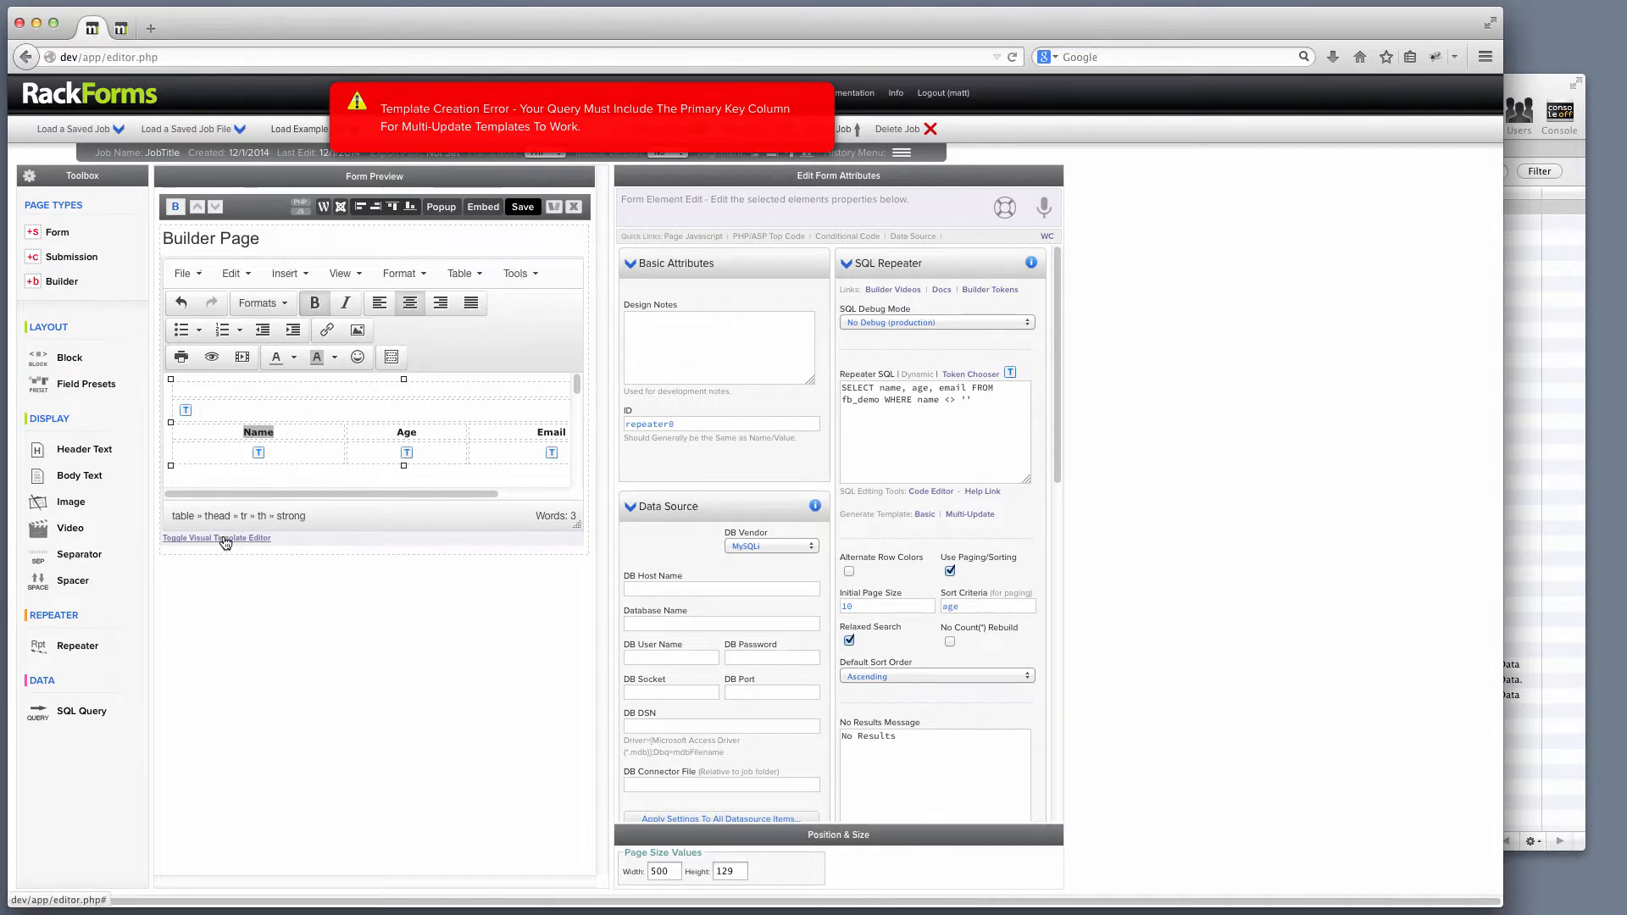
pyautogui.click(880, 390)
pyautogui.click(880, 389)
pyautogui.write('id,')
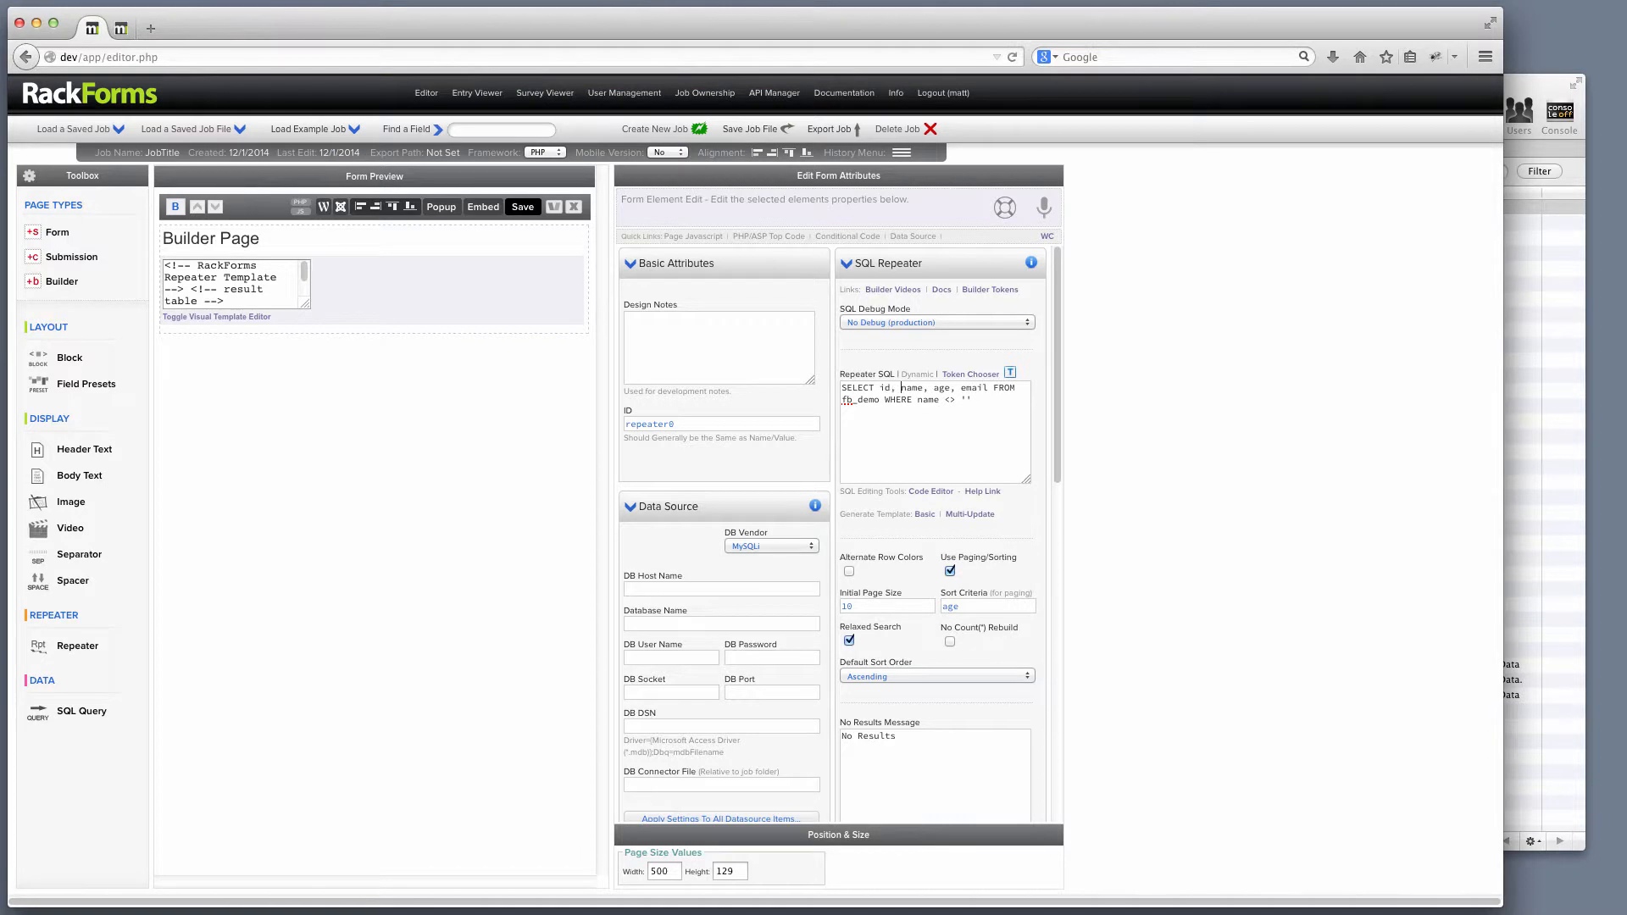
pyautogui.click(966, 514)
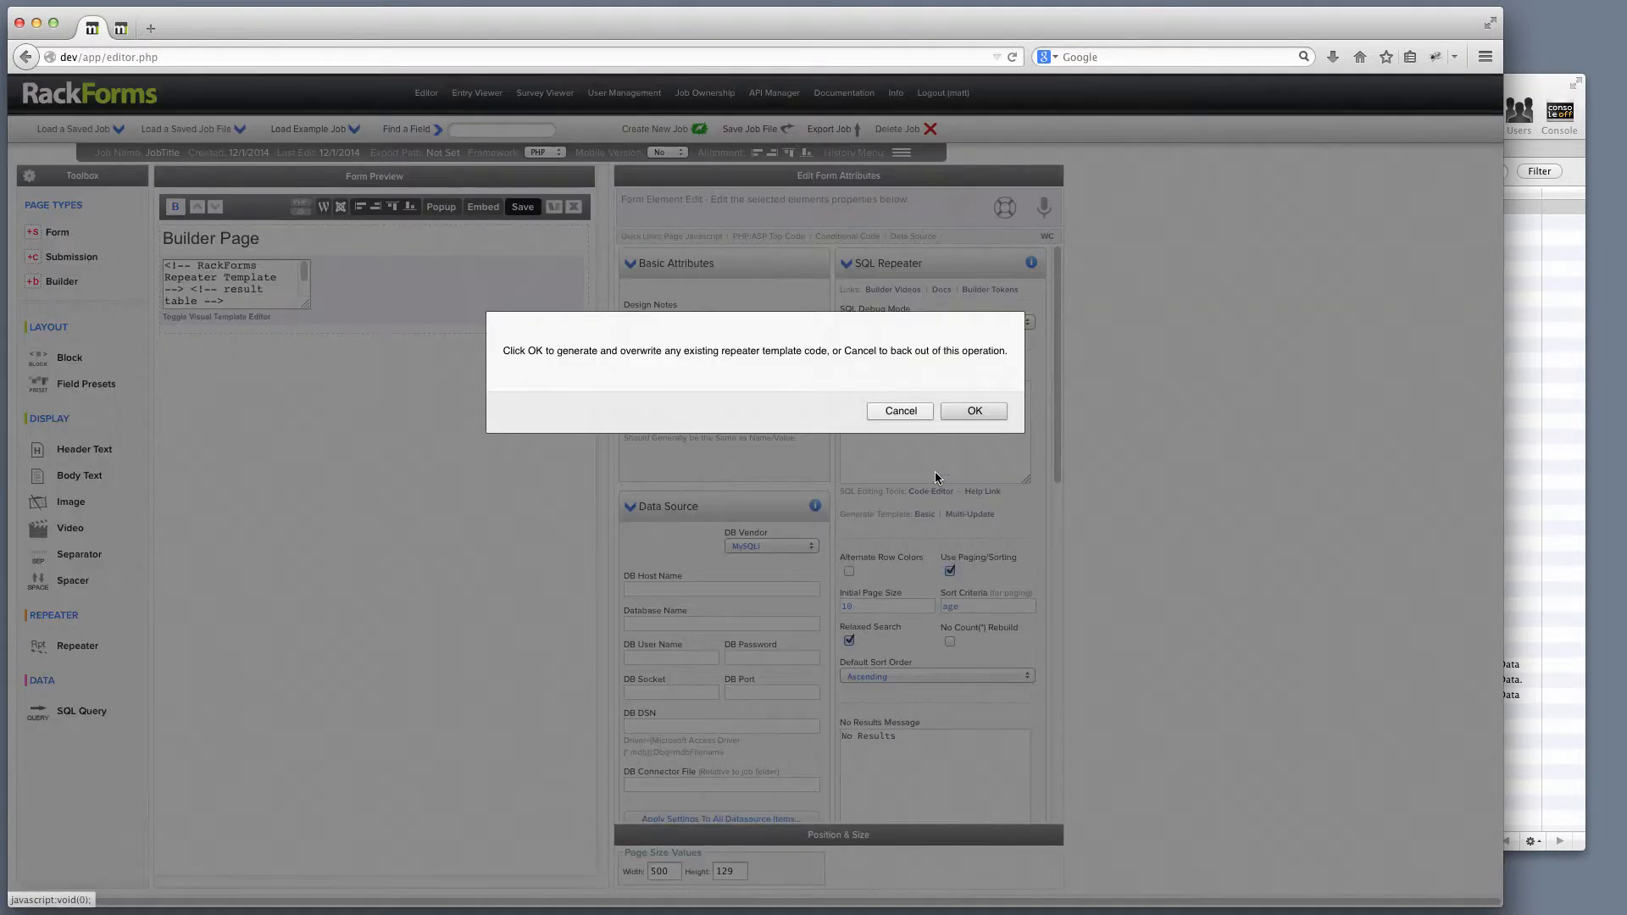
pyautogui.click(972, 413)
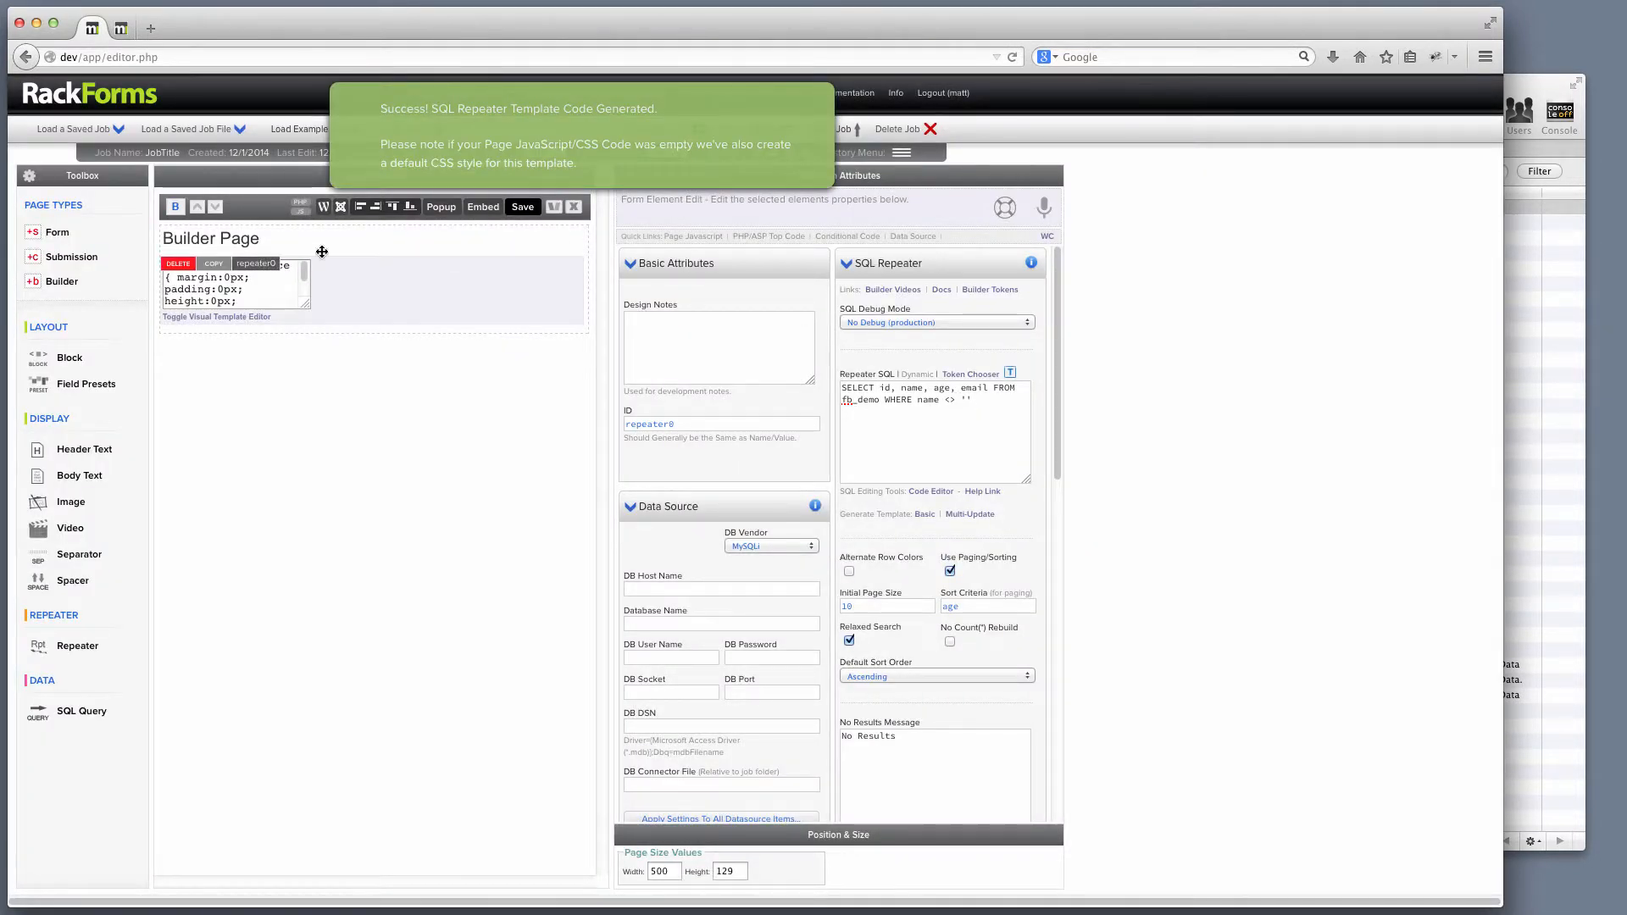
# Save and preview the editable multi-update output, then return to visual table editing.
pyautogui.click(517, 208)
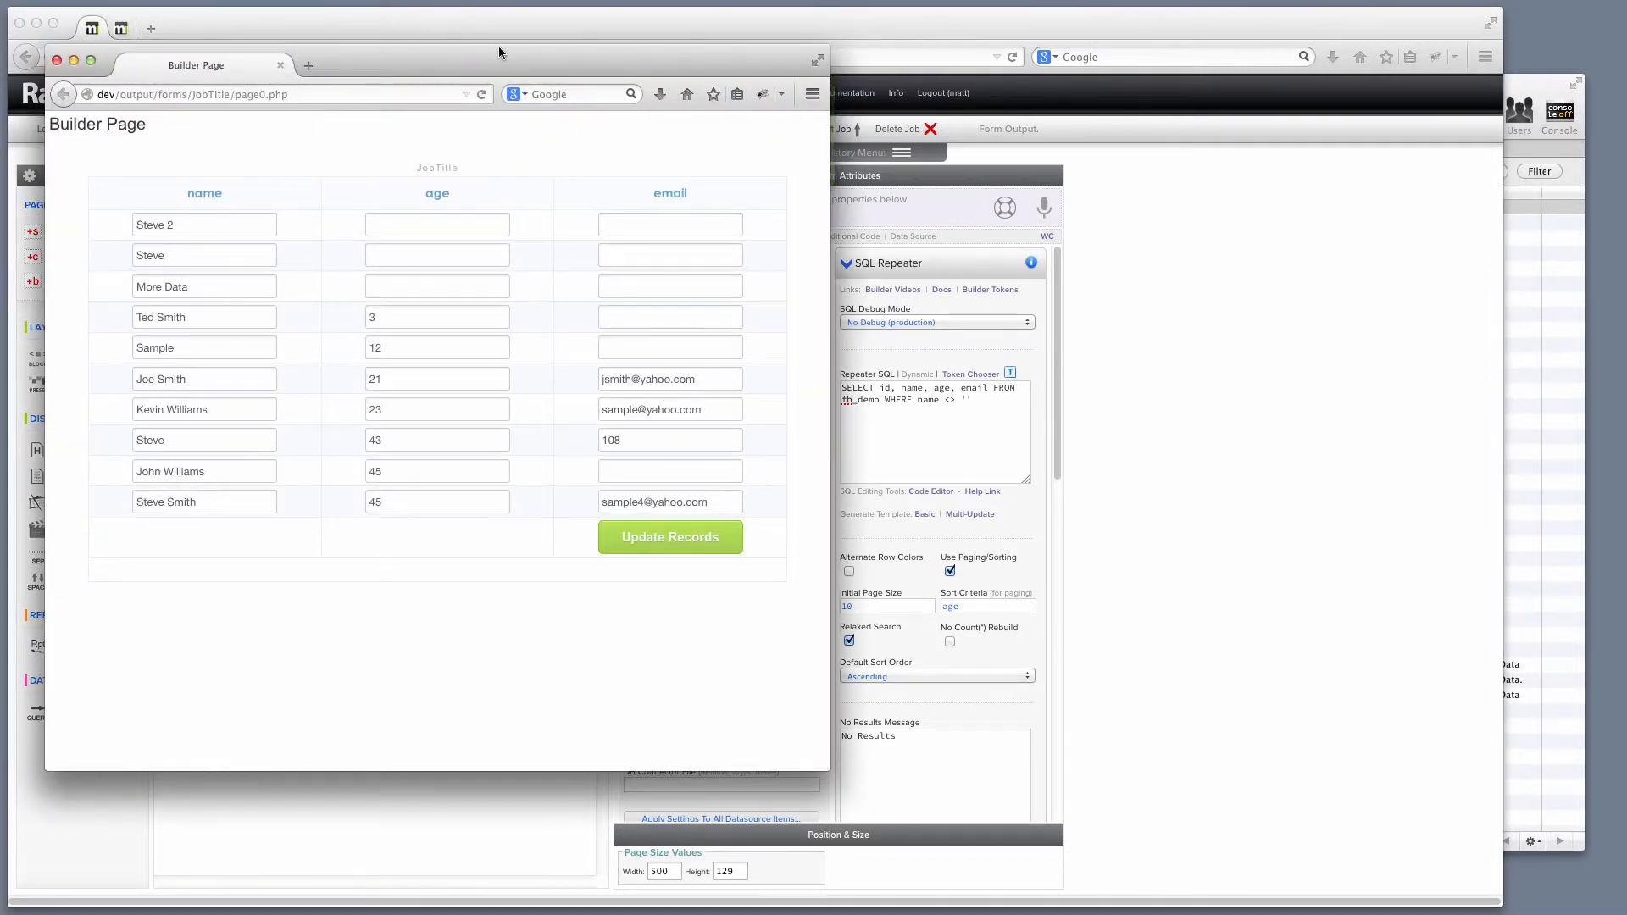
pyautogui.moveTo(495, 50); pyautogui.dragTo(526, 72)
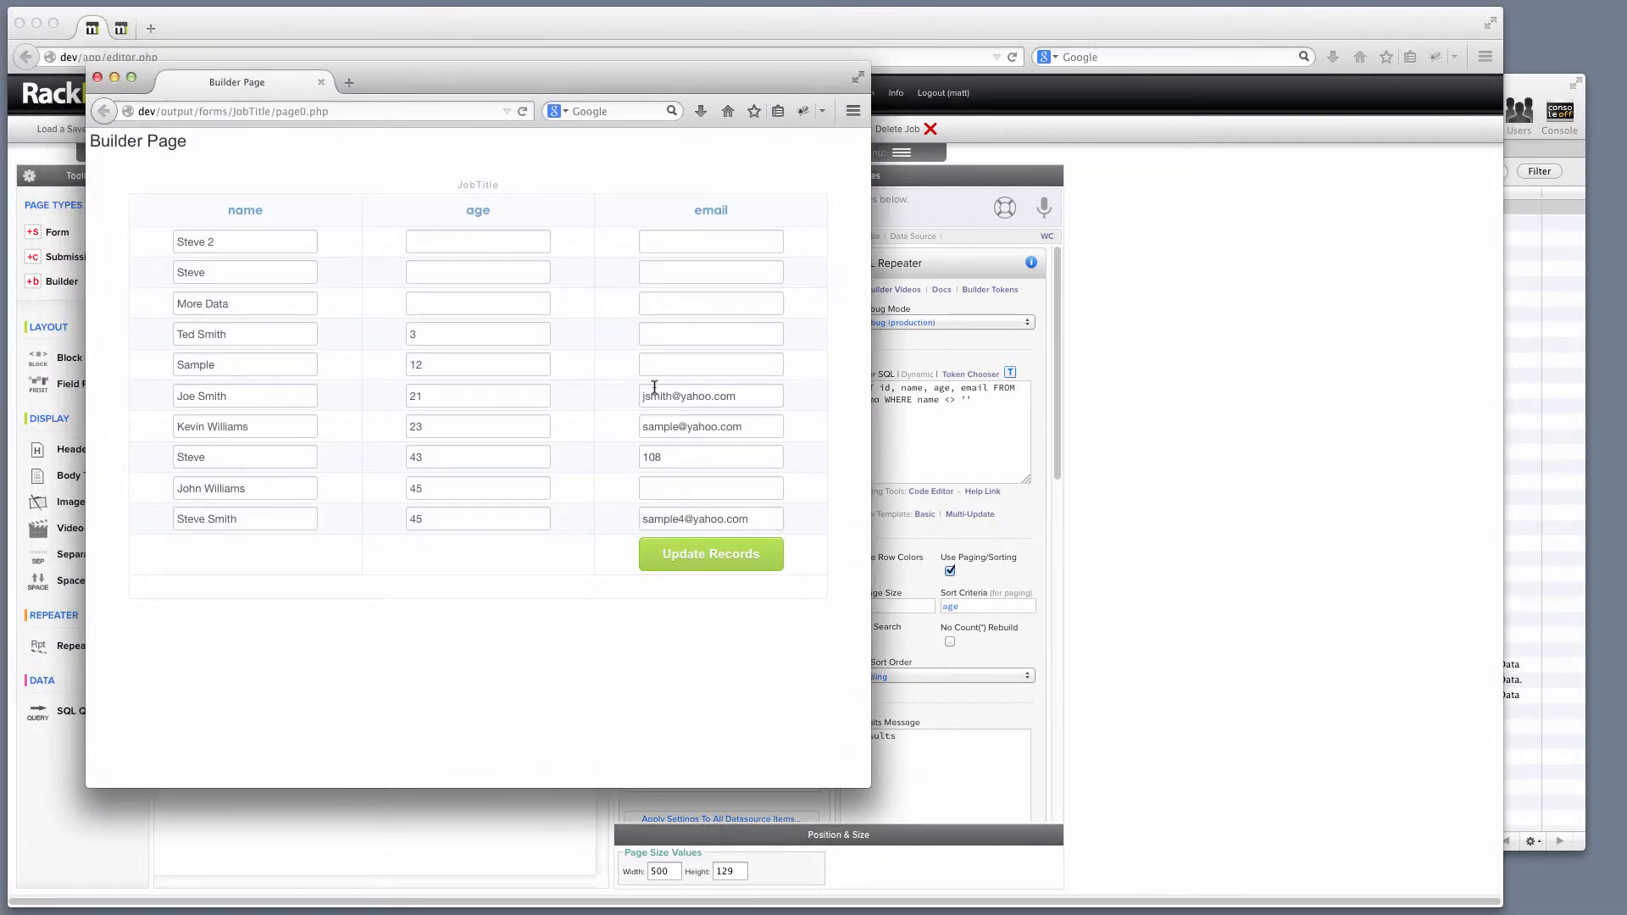
pyautogui.click(99, 80)
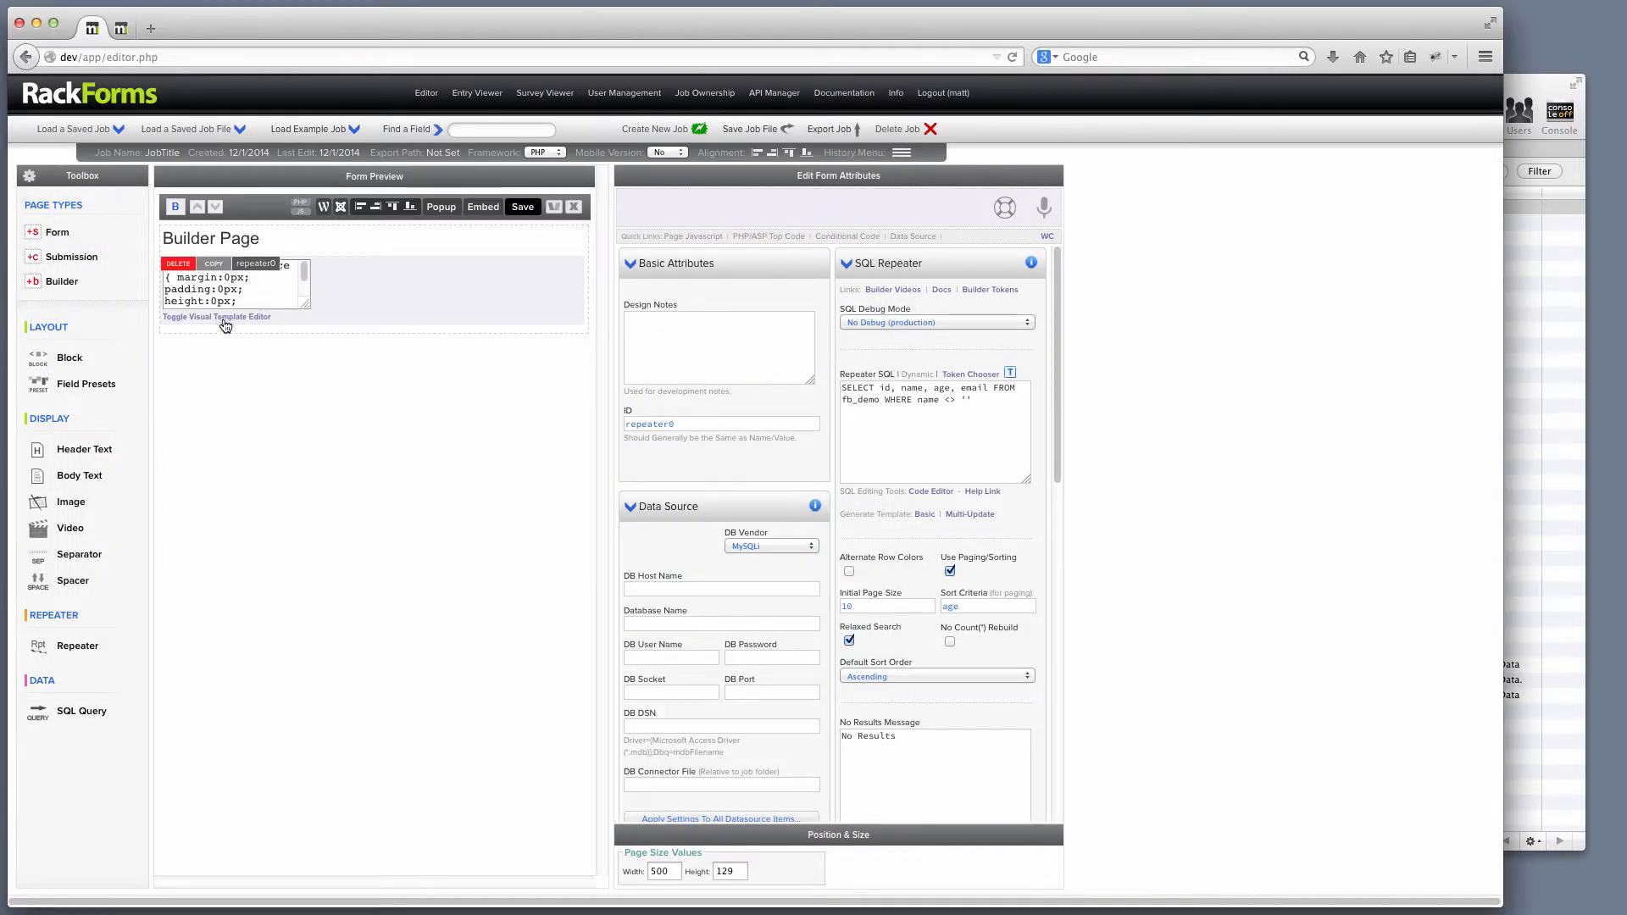
pyautogui.click(226, 321)
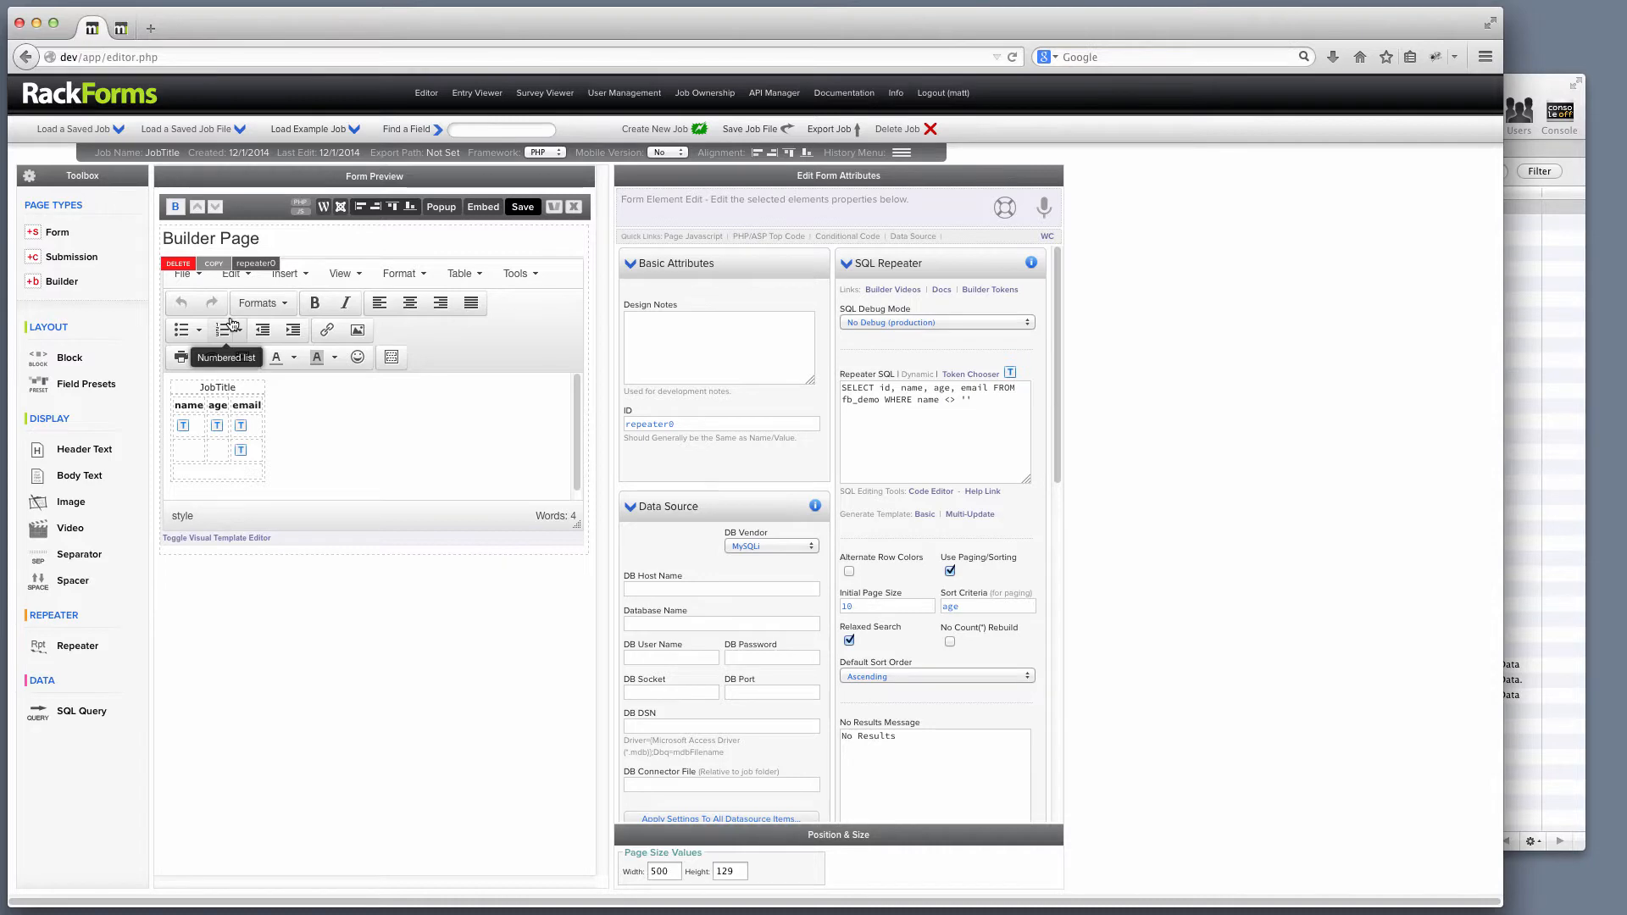
# In the new template's HTML source, point out the UPDATE START and UPDATE END comments.
pyautogui.click(524, 276)
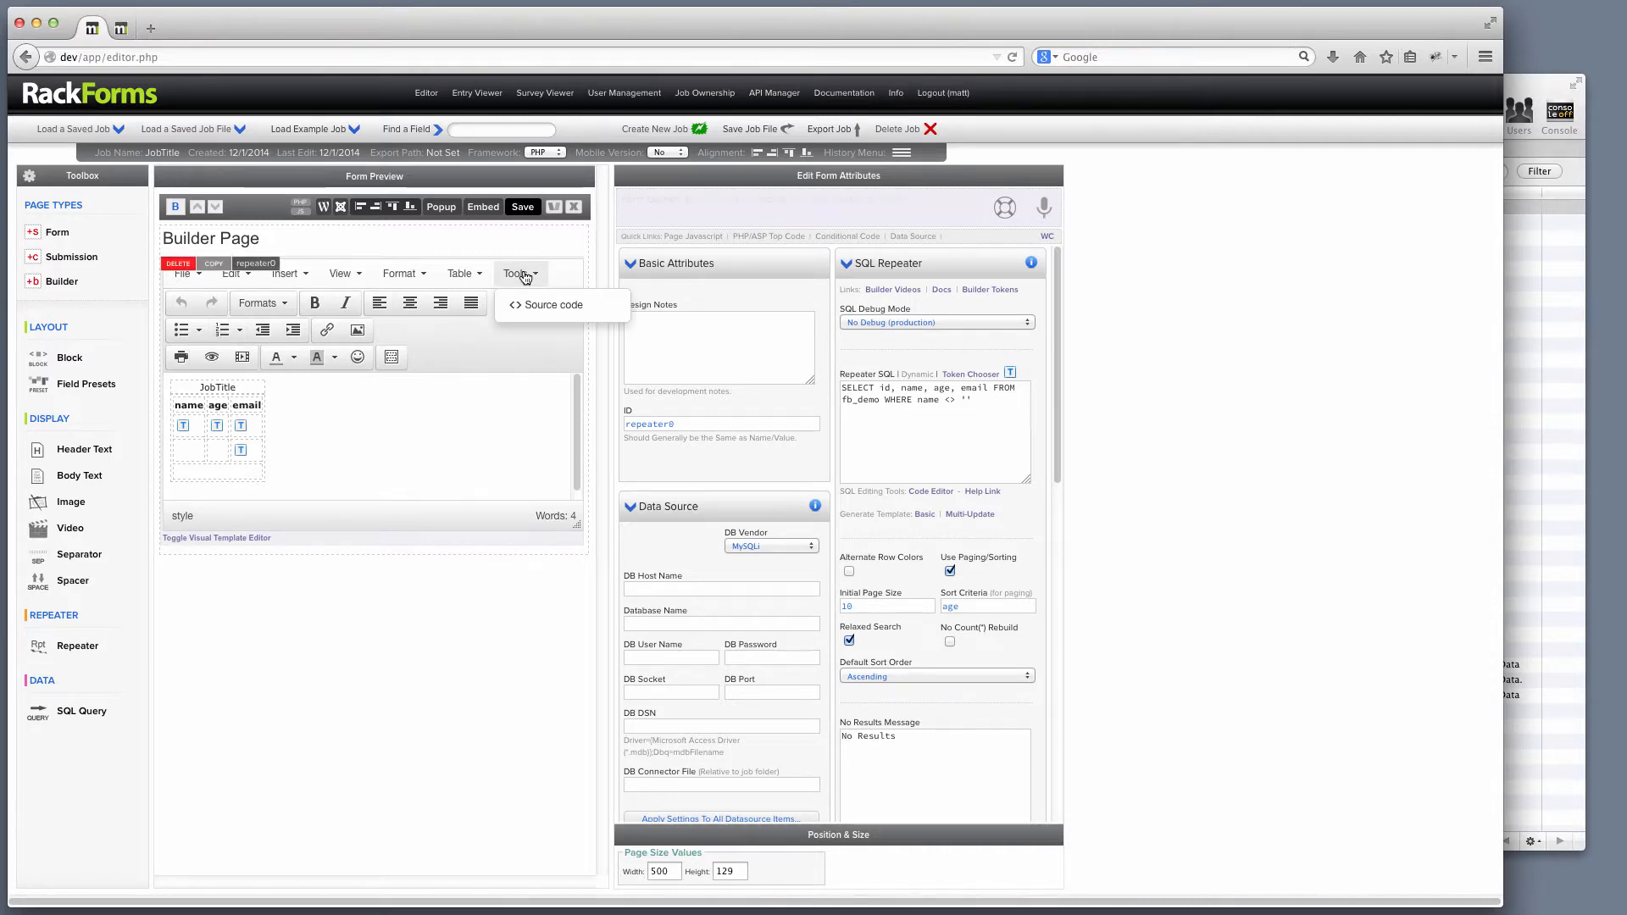
pyautogui.click(559, 304)
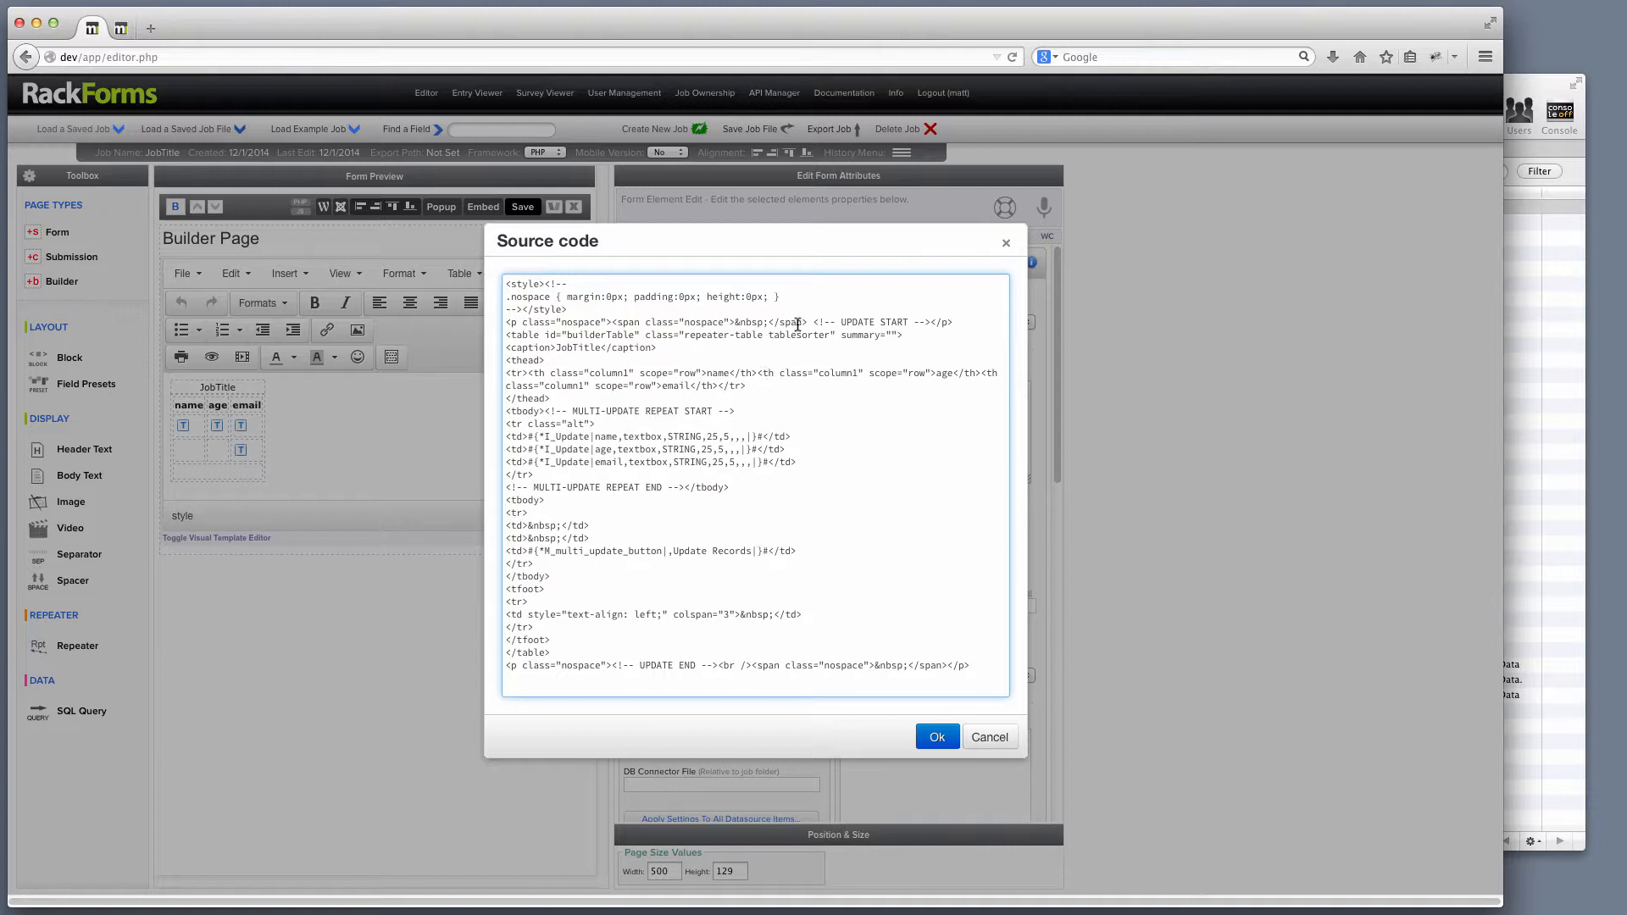
pyautogui.moveTo(814, 321); pyautogui.dragTo(932, 324)
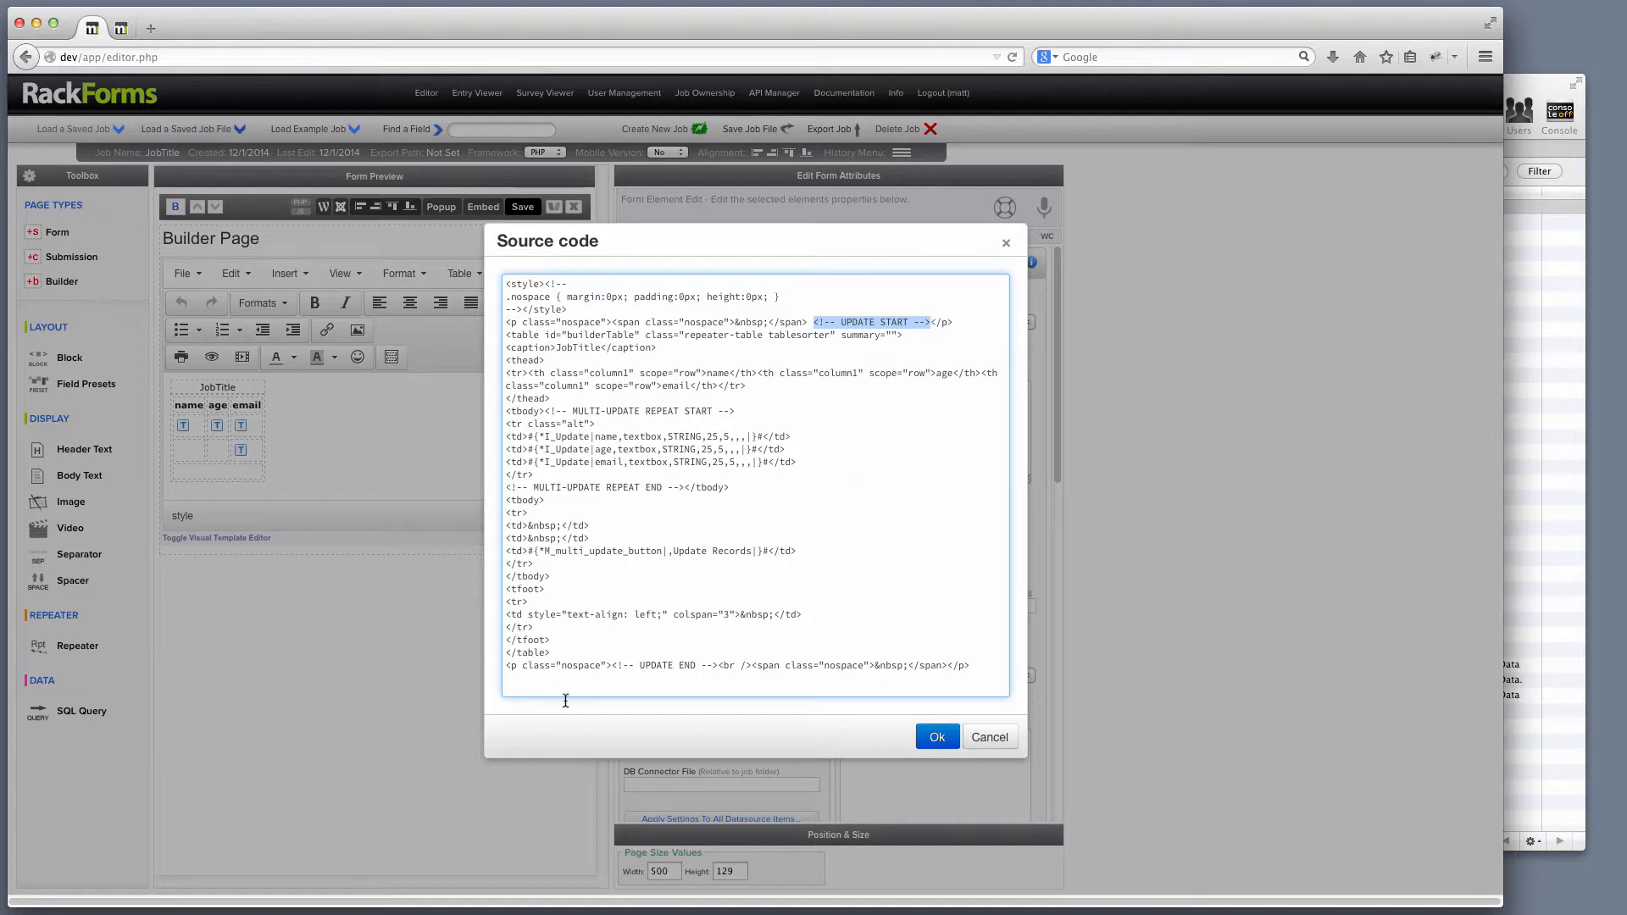
pyautogui.click(615, 666)
pyautogui.moveTo(615, 666); pyautogui.dragTo(717, 666)
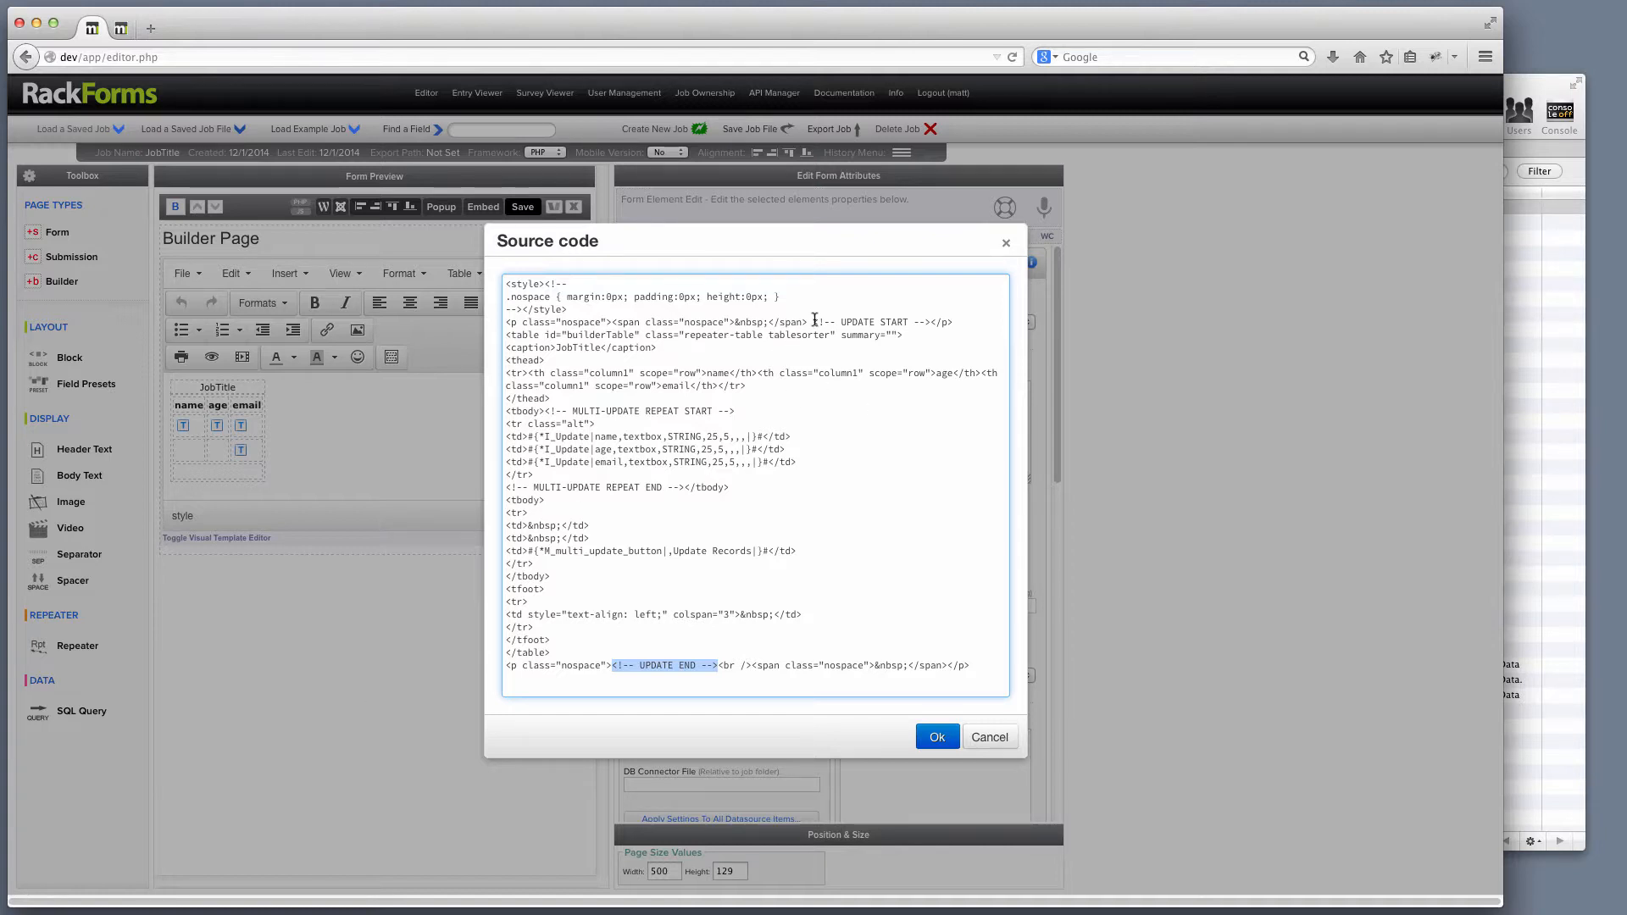
pyautogui.moveTo(813, 322); pyautogui.dragTo(931, 322)
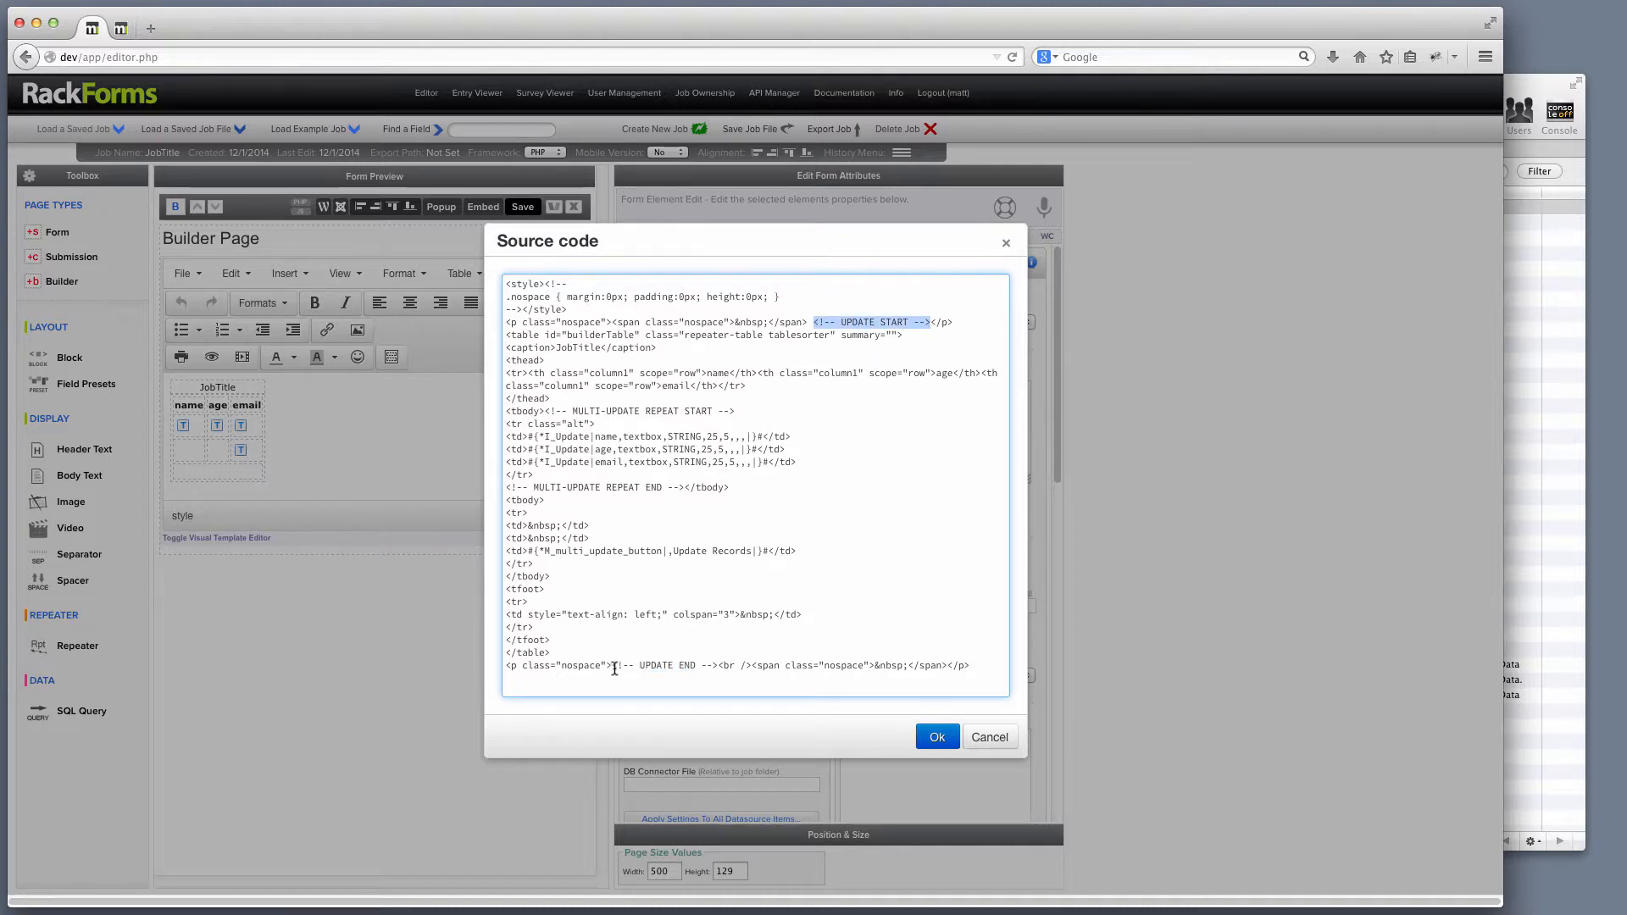
pyautogui.moveTo(612, 666); pyautogui.dragTo(717, 665)
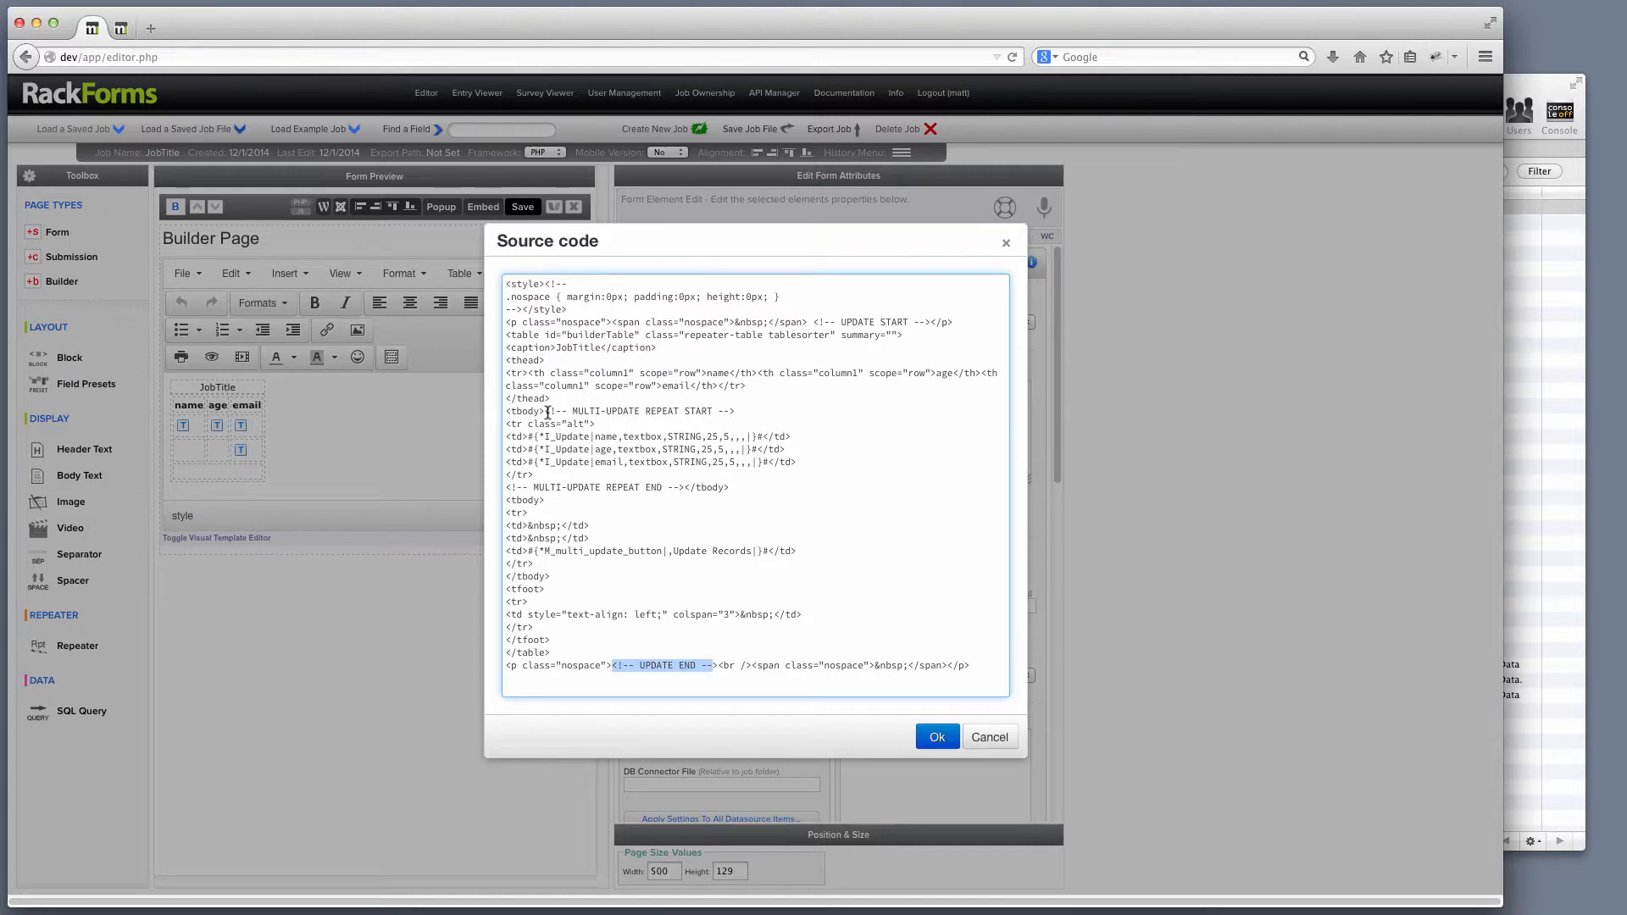
# Point out the MULTI-UPDATE REPEAT START and END comments, then close the source with Ok.
pyautogui.moveTo(545, 412); pyautogui.dragTo(749, 412)
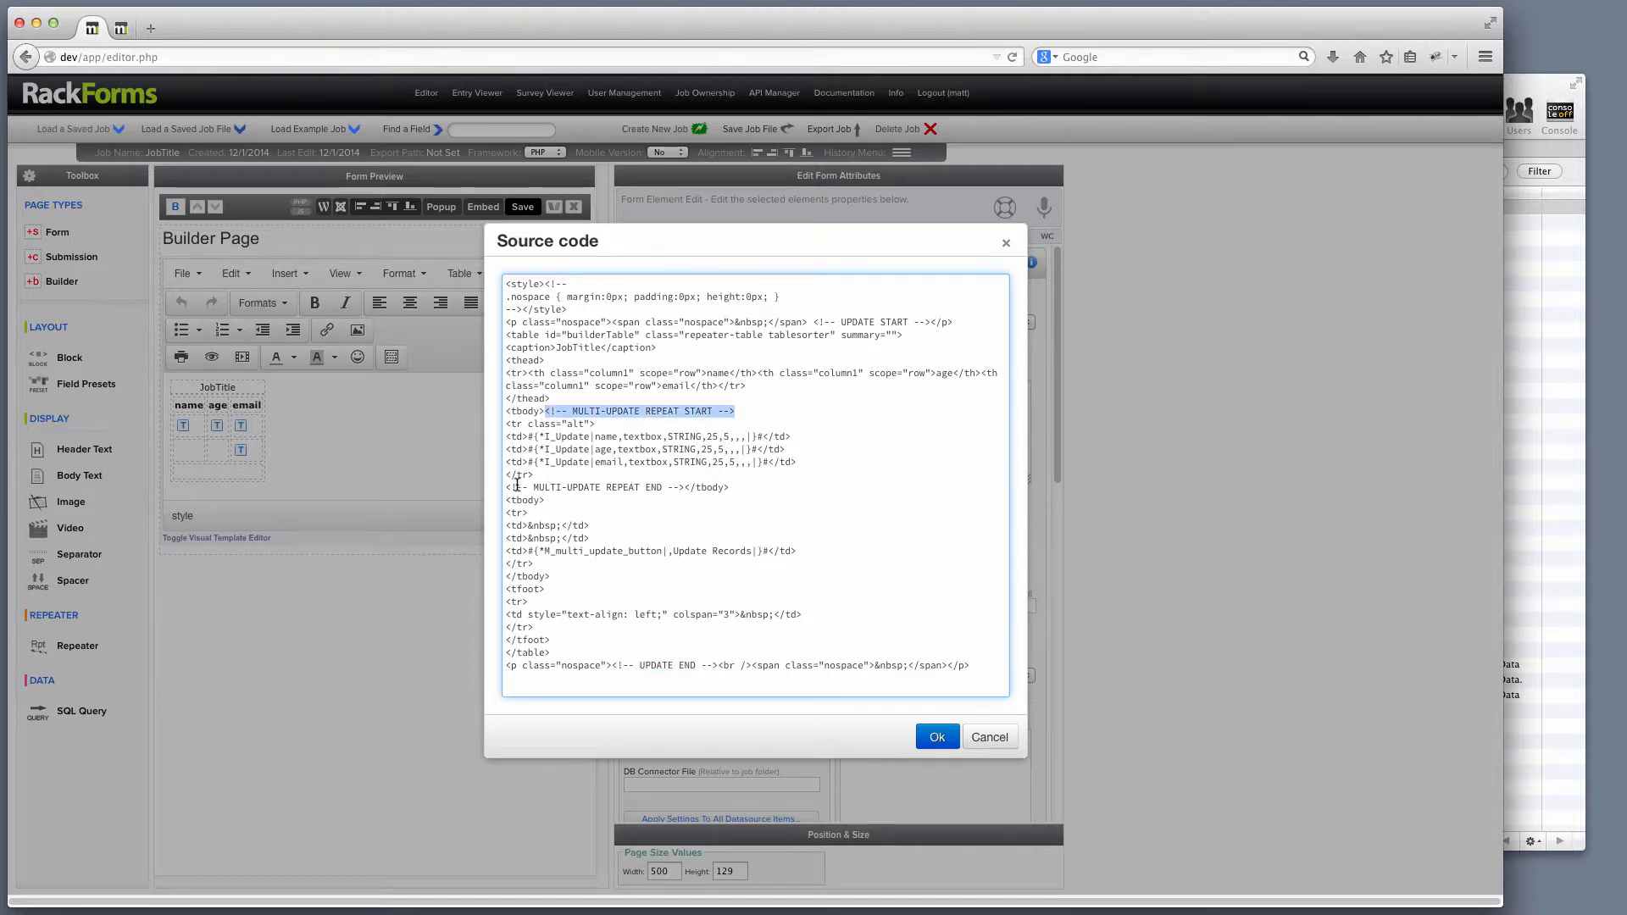
pyautogui.moveTo(506, 488); pyautogui.dragTo(687, 488)
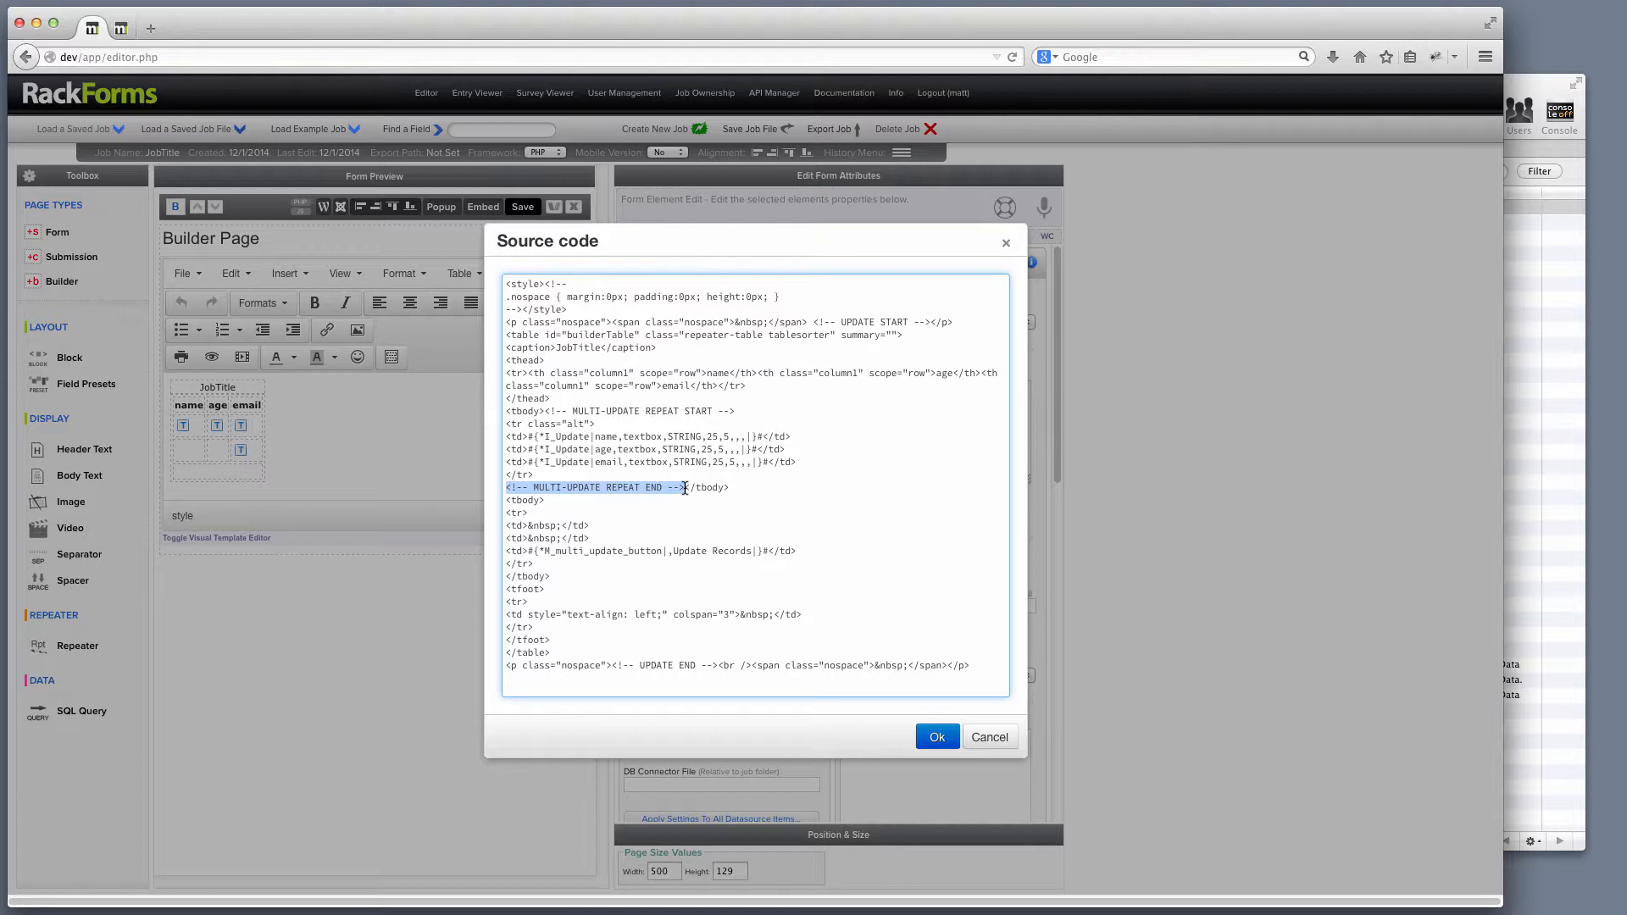
pyautogui.click(685, 488)
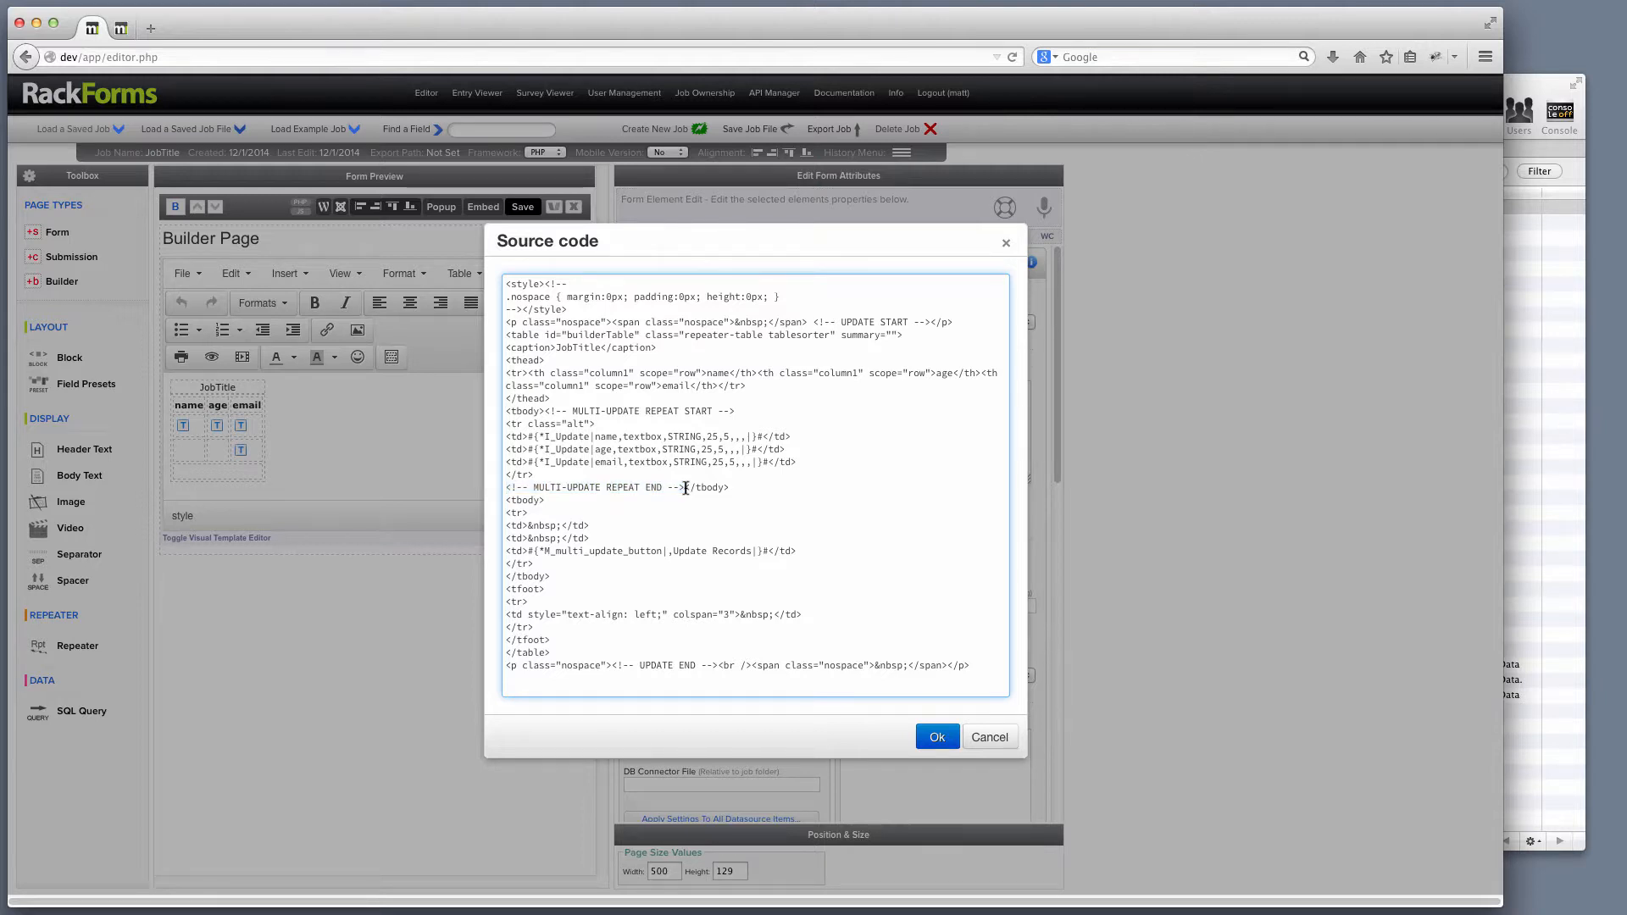
pyautogui.moveTo(685, 488); pyautogui.dragTo(475, 488)
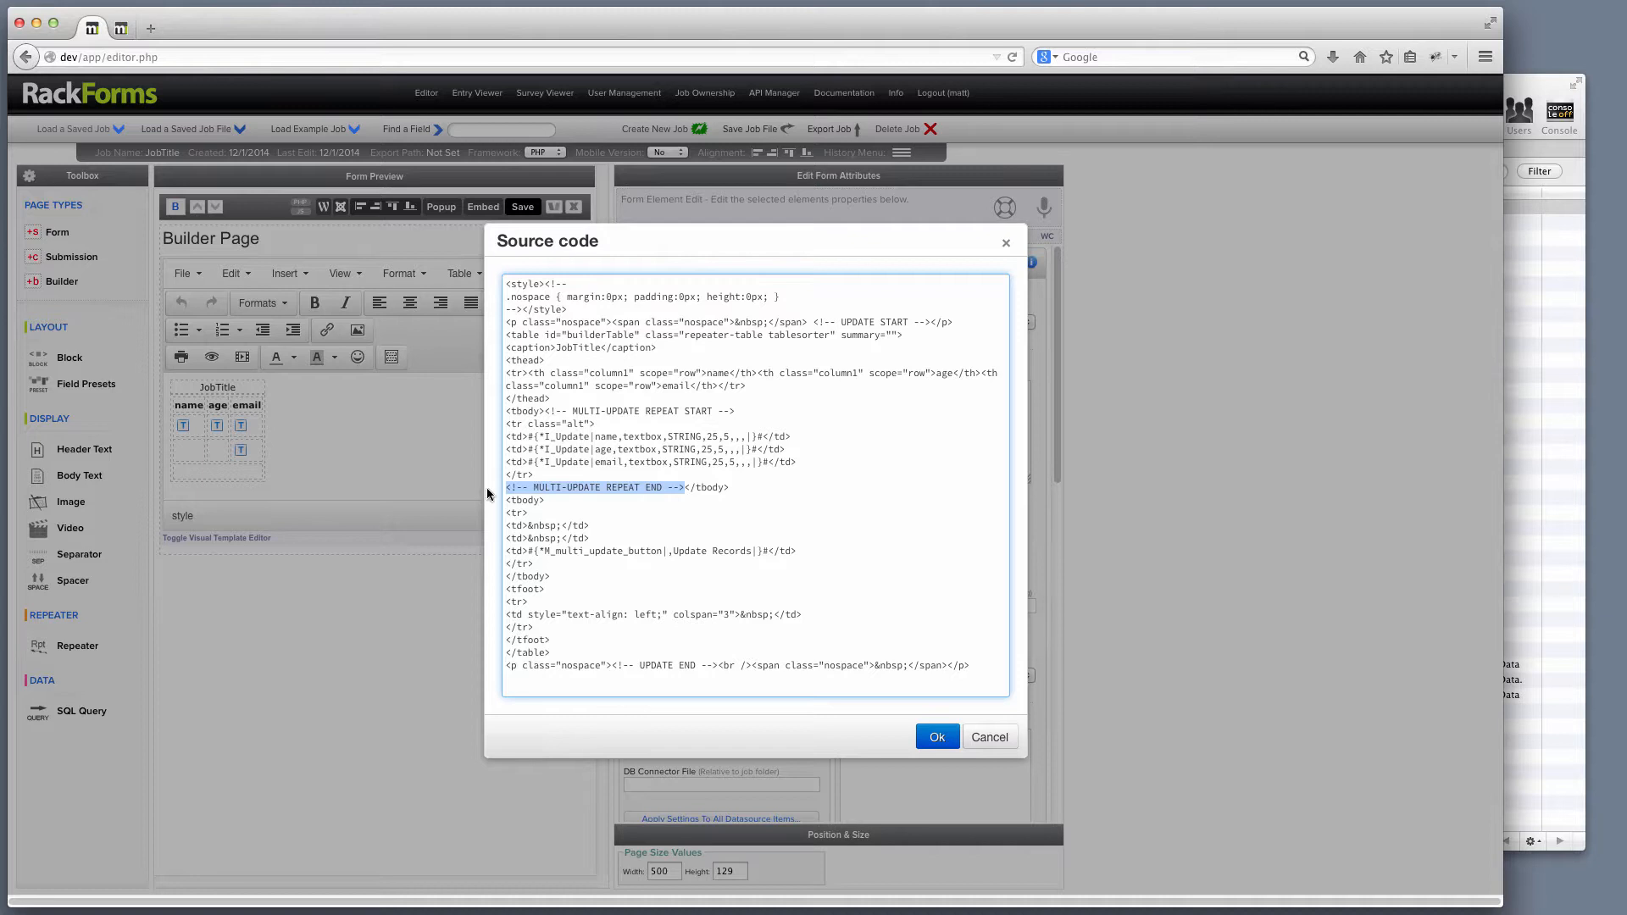
pyautogui.moveTo(506, 489); pyautogui.dragTo(682, 488)
pyautogui.moveTo(545, 411); pyautogui.dragTo(755, 412)
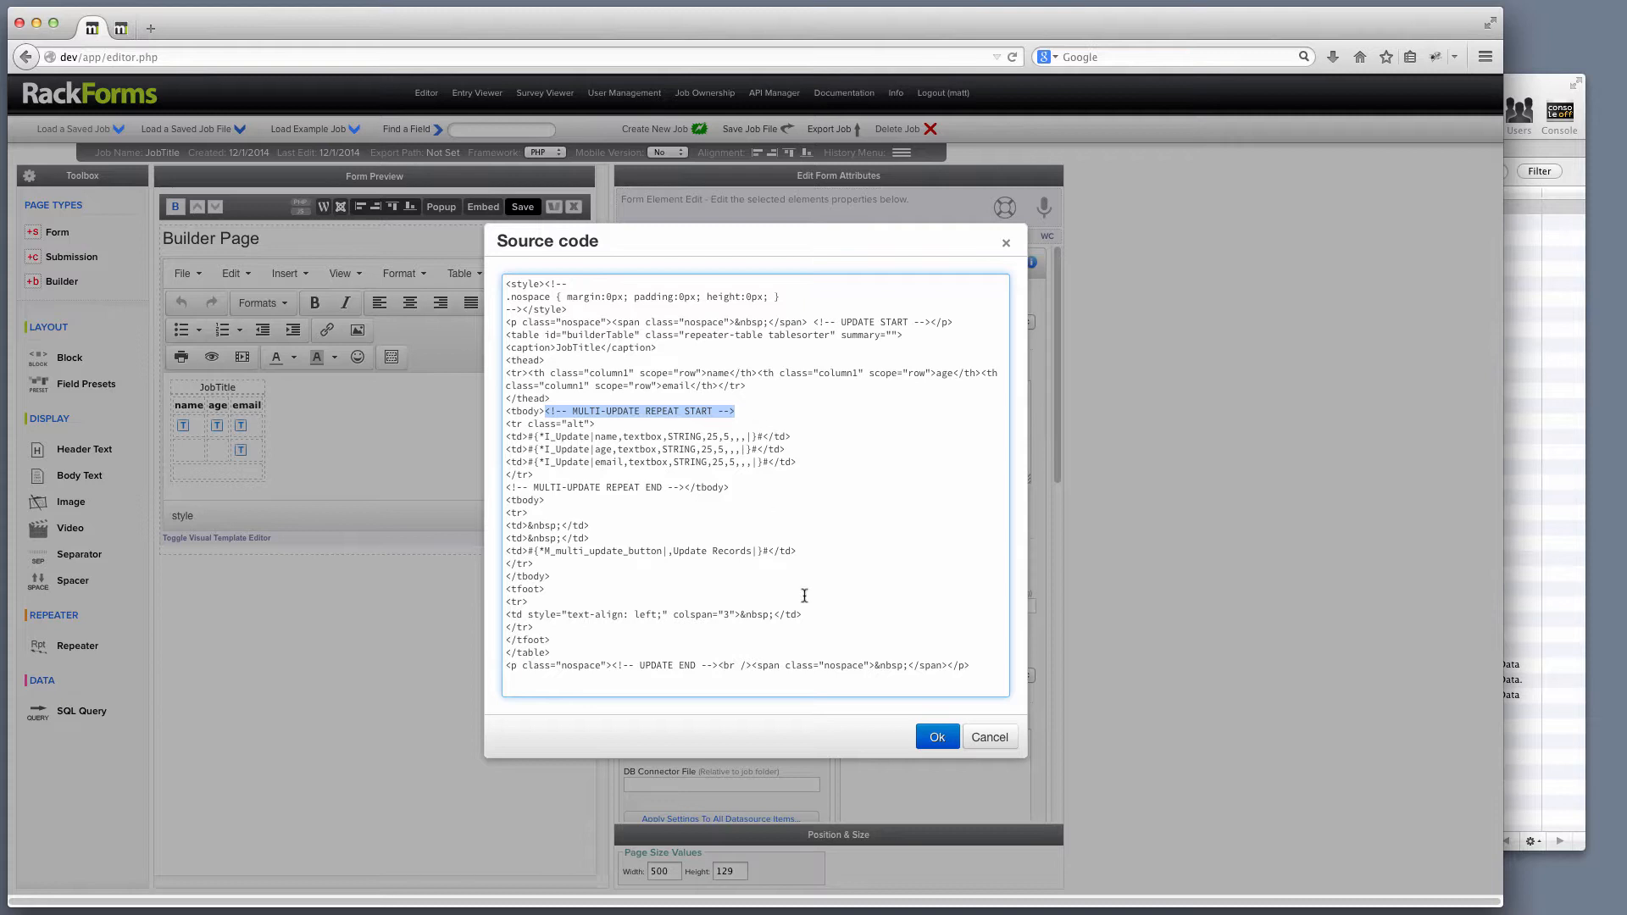
pyautogui.click(935, 736)
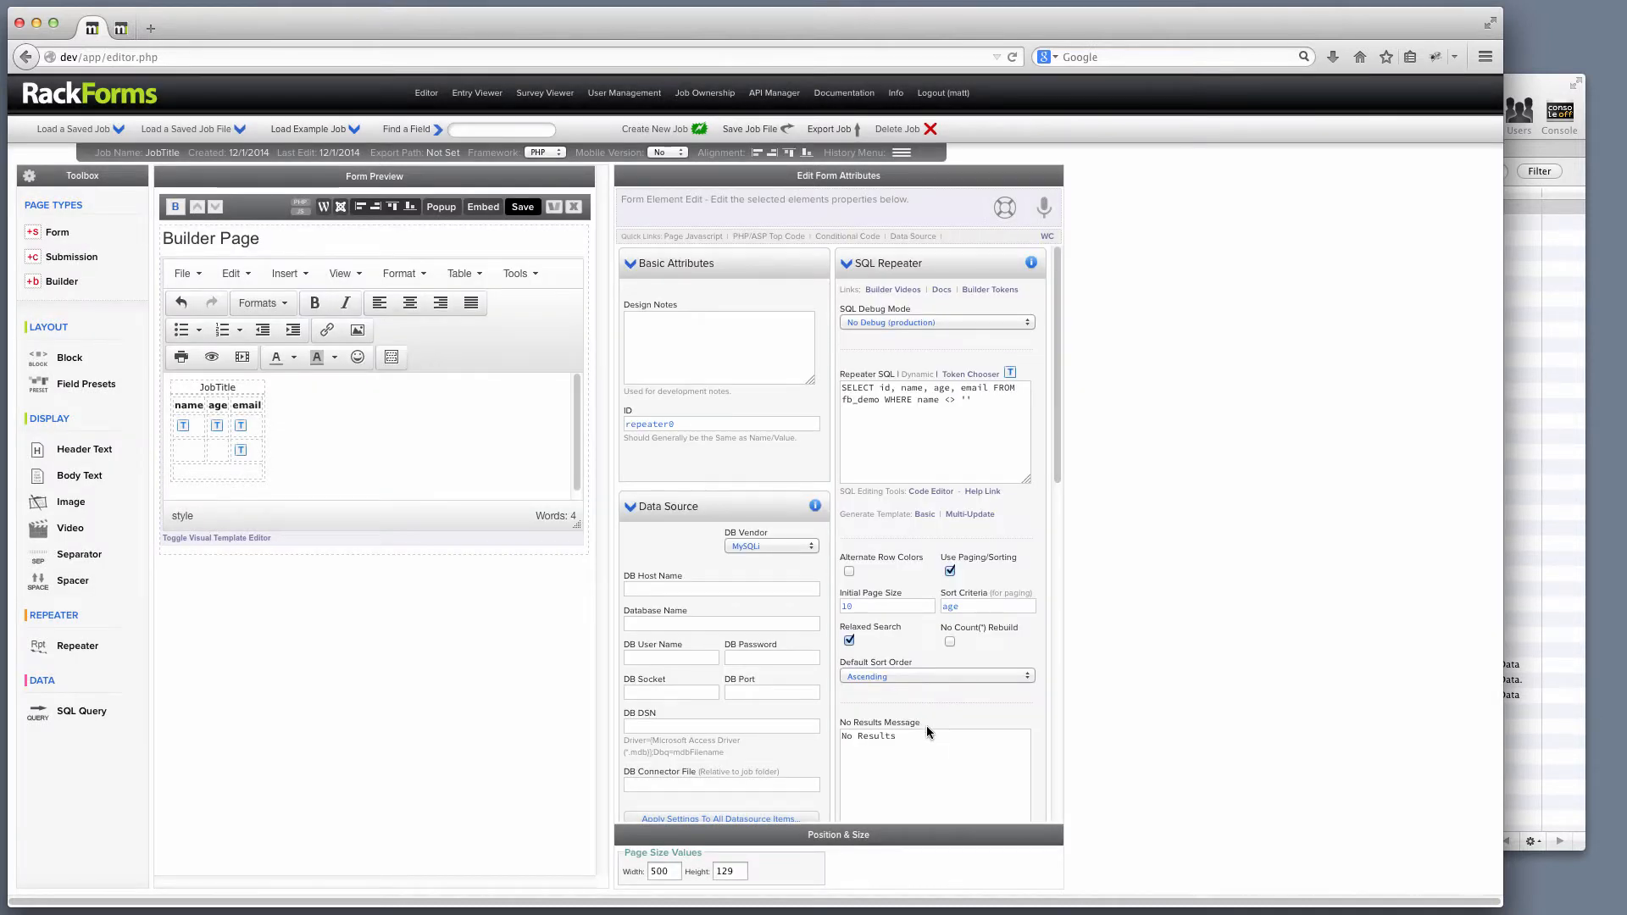
pyautogui.click(471, 446)
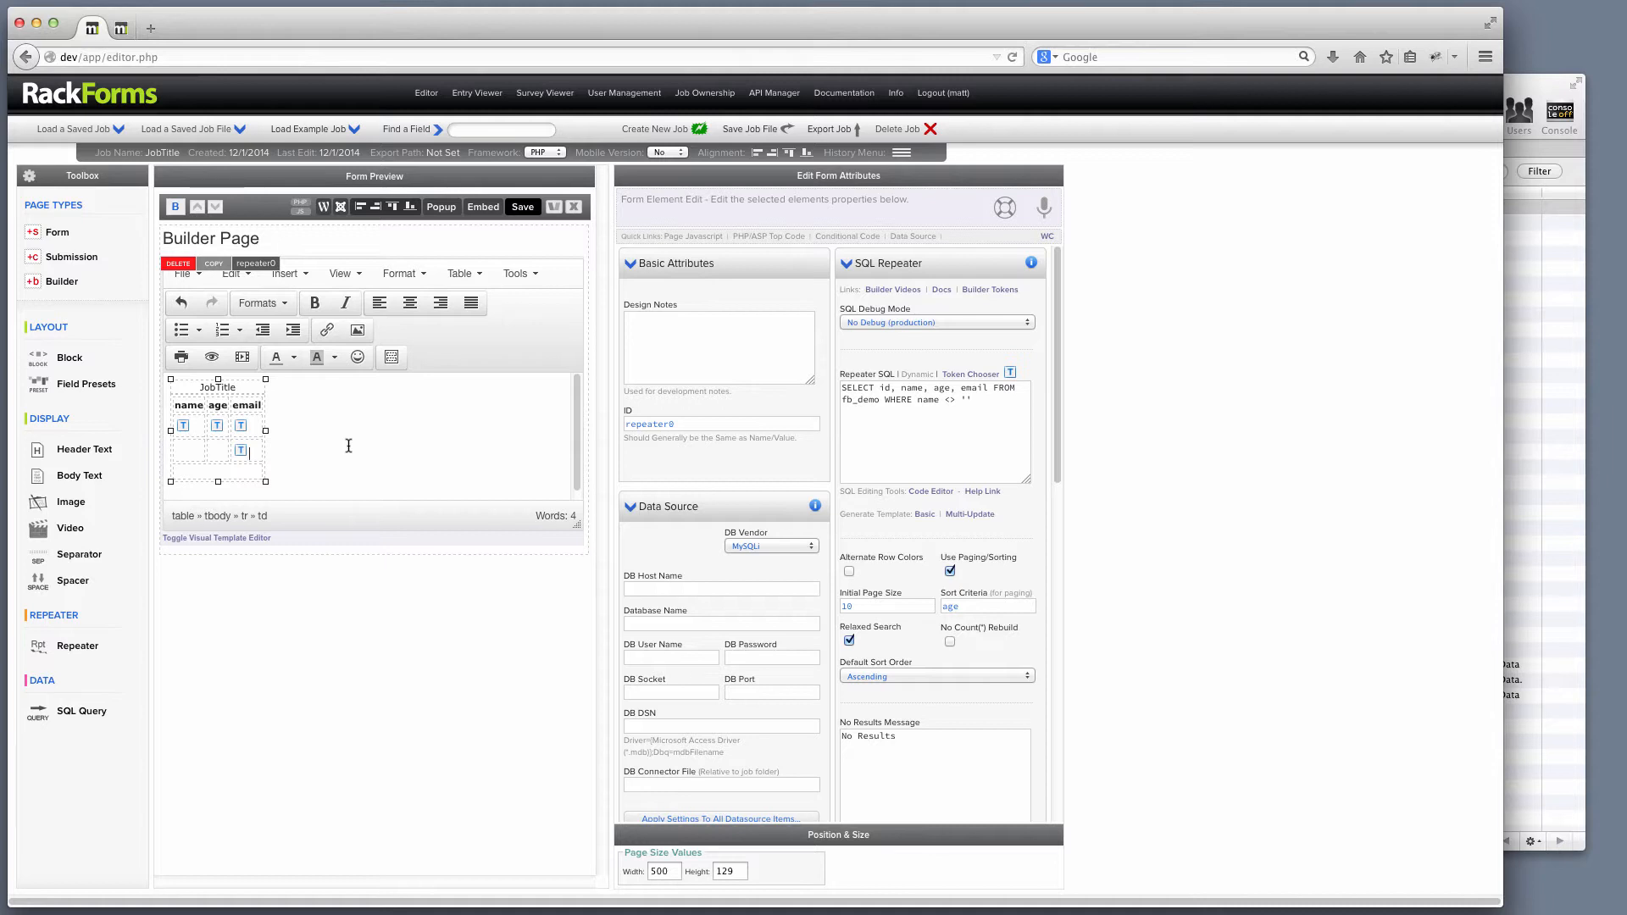
pyautogui.moveTo(981, 405); pyautogui.dragTo(800, 382)
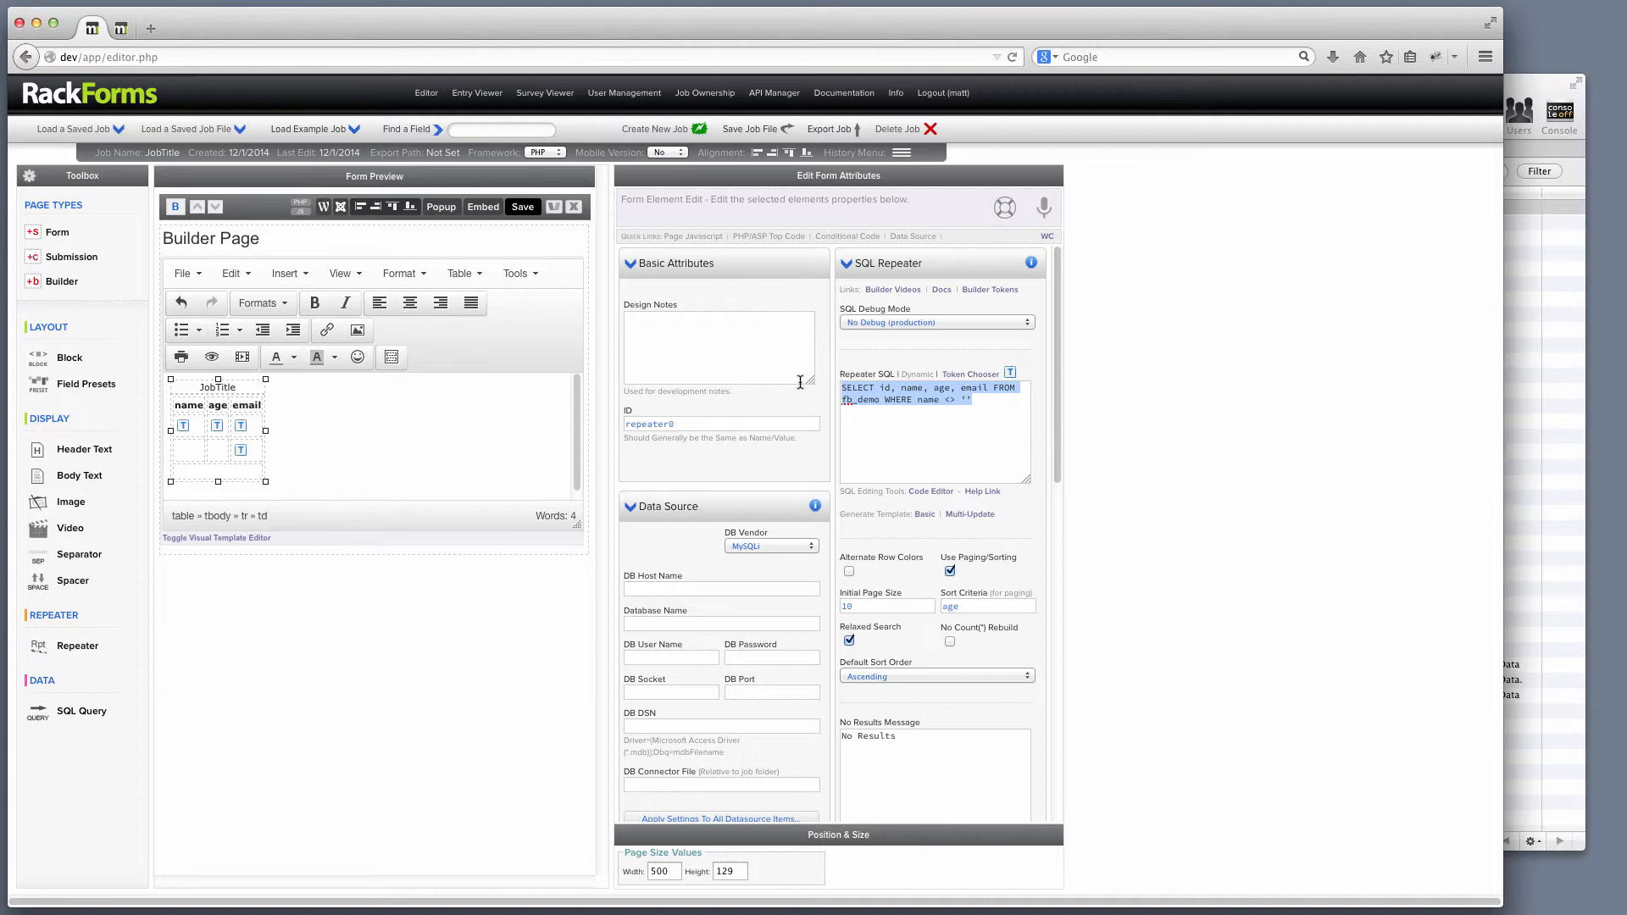
pyautogui.moveTo(994, 403); pyautogui.dragTo(785, 382)
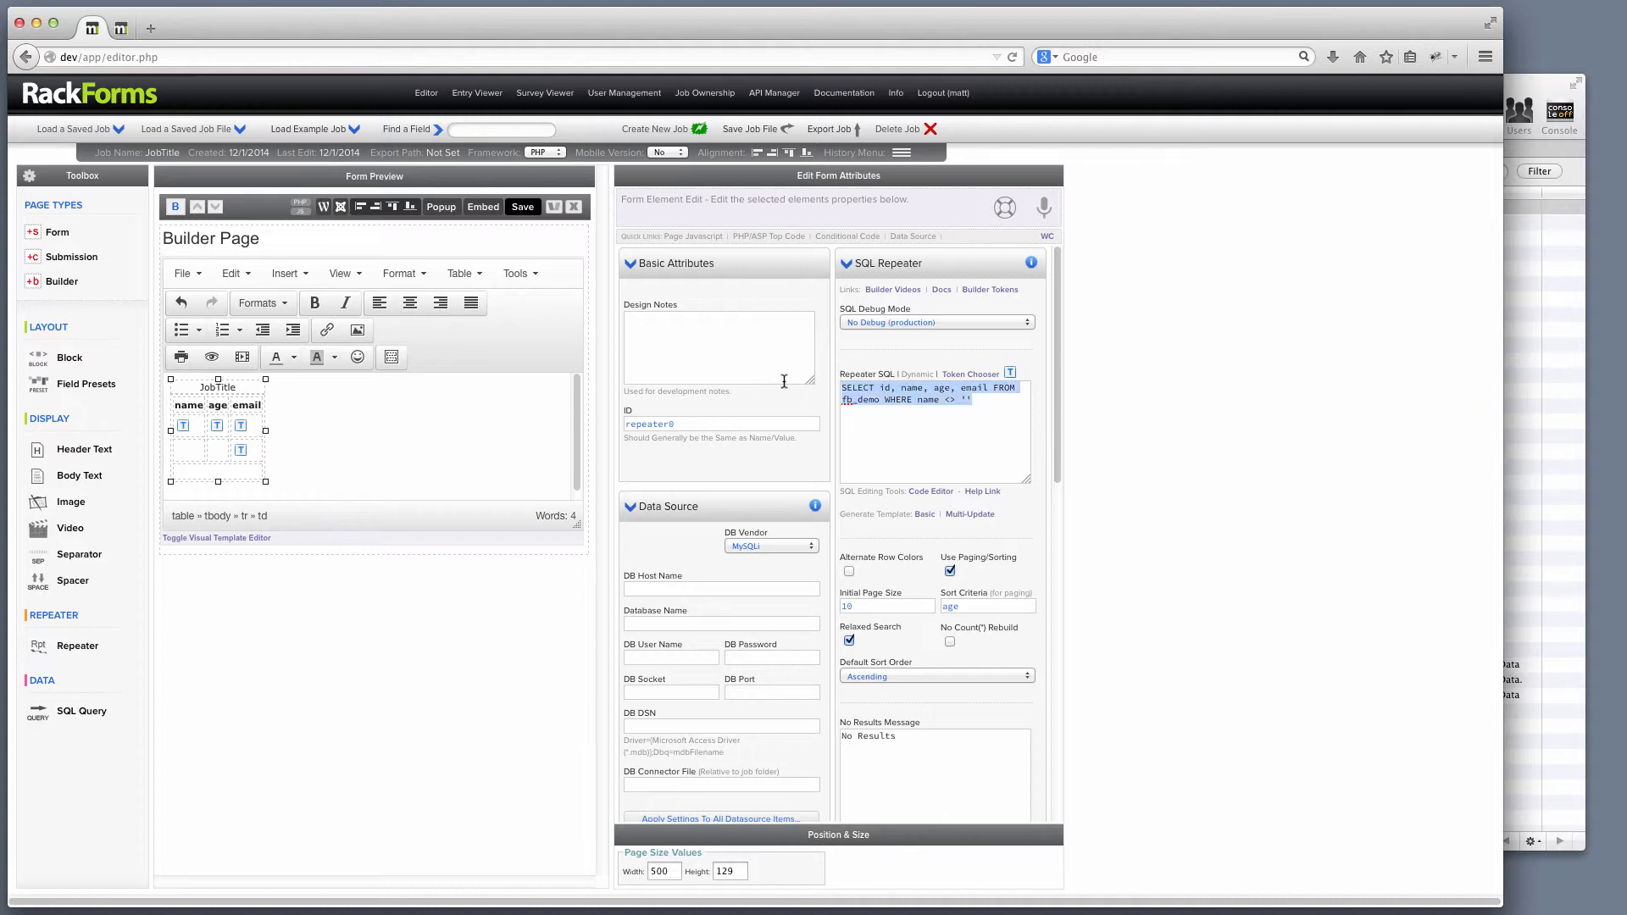
pyautogui.click(945, 421)
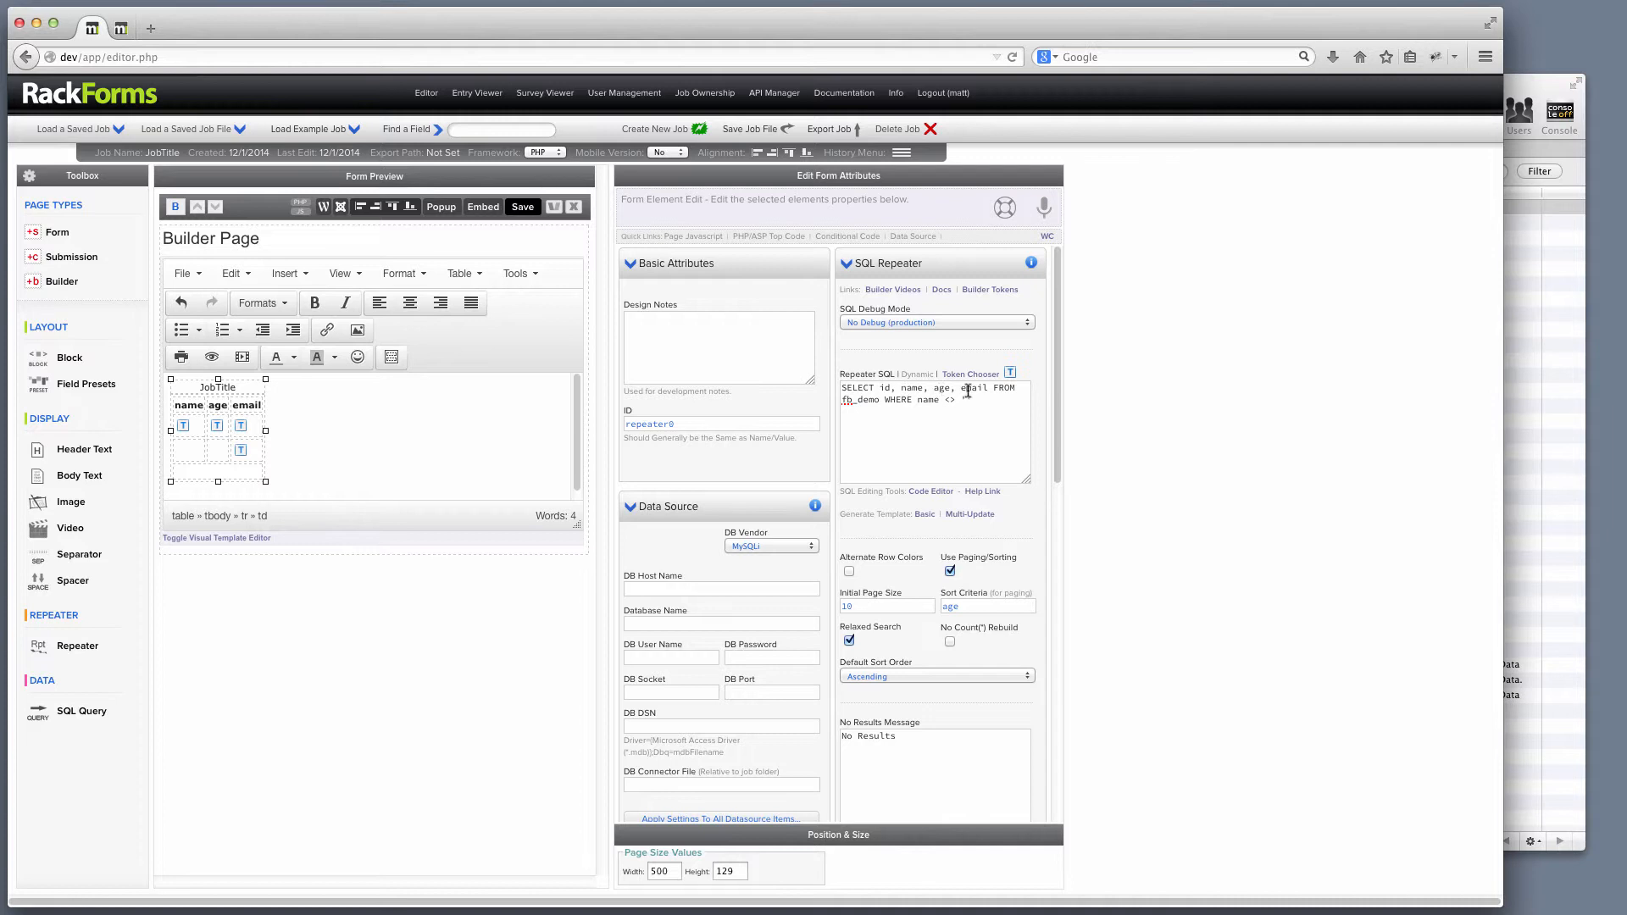
pyautogui.write("''")
pyautogui.moveTo(881, 400); pyautogui.dragTo(802, 400)
pyautogui.moveTo(974, 400); pyautogui.dragTo(917, 400)
pyautogui.moveTo(254, 438)
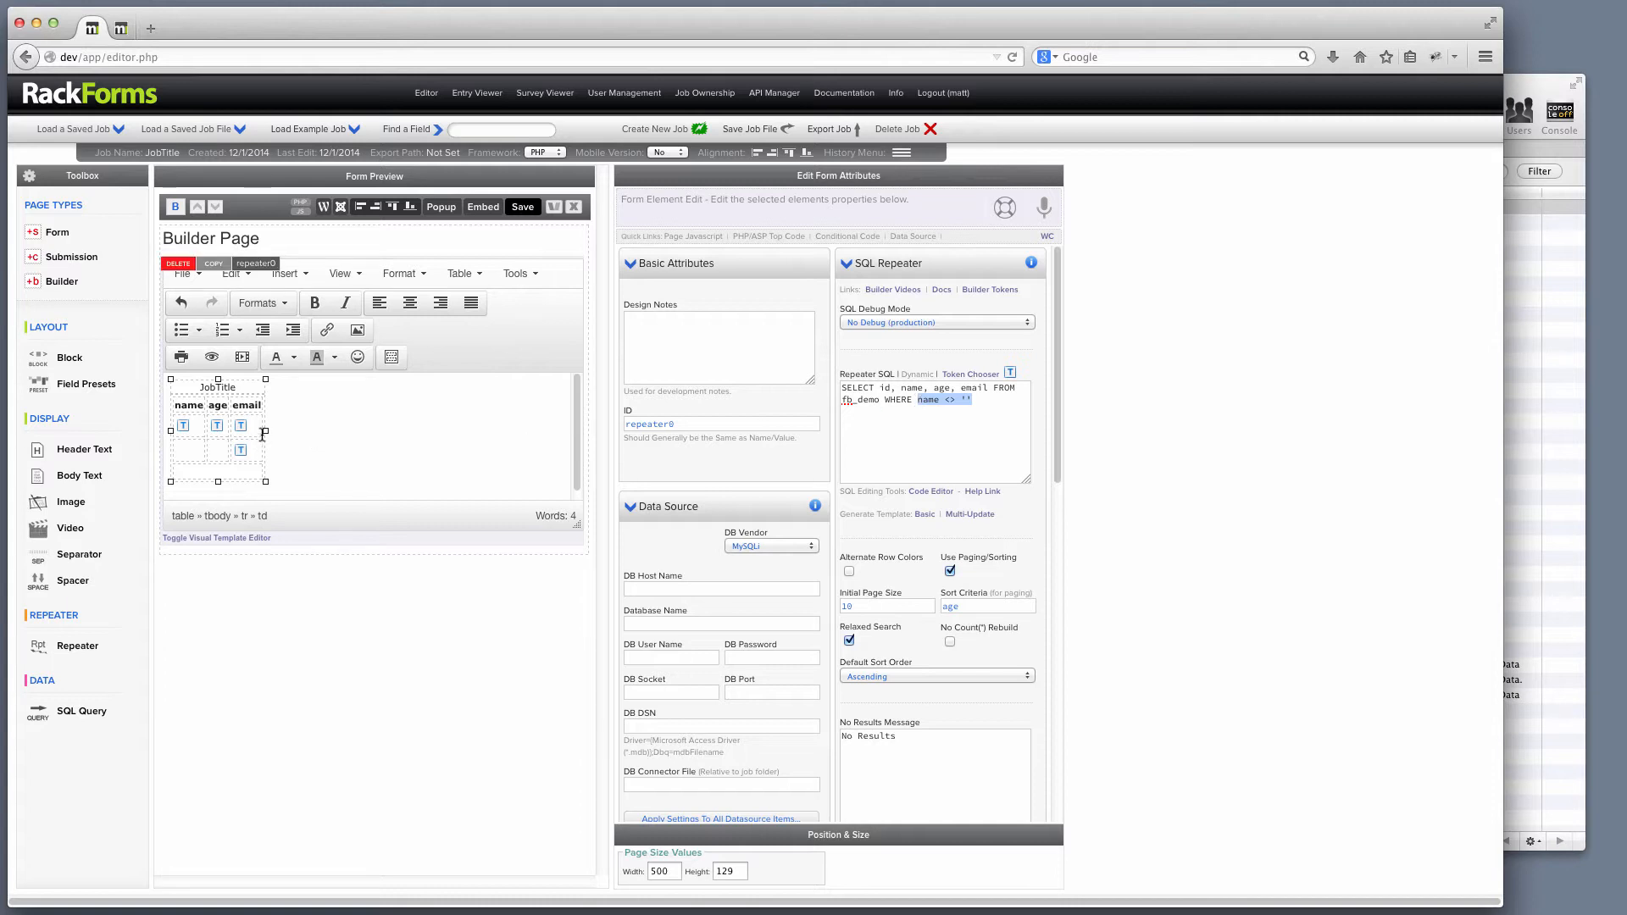
pyautogui.click(972, 376)
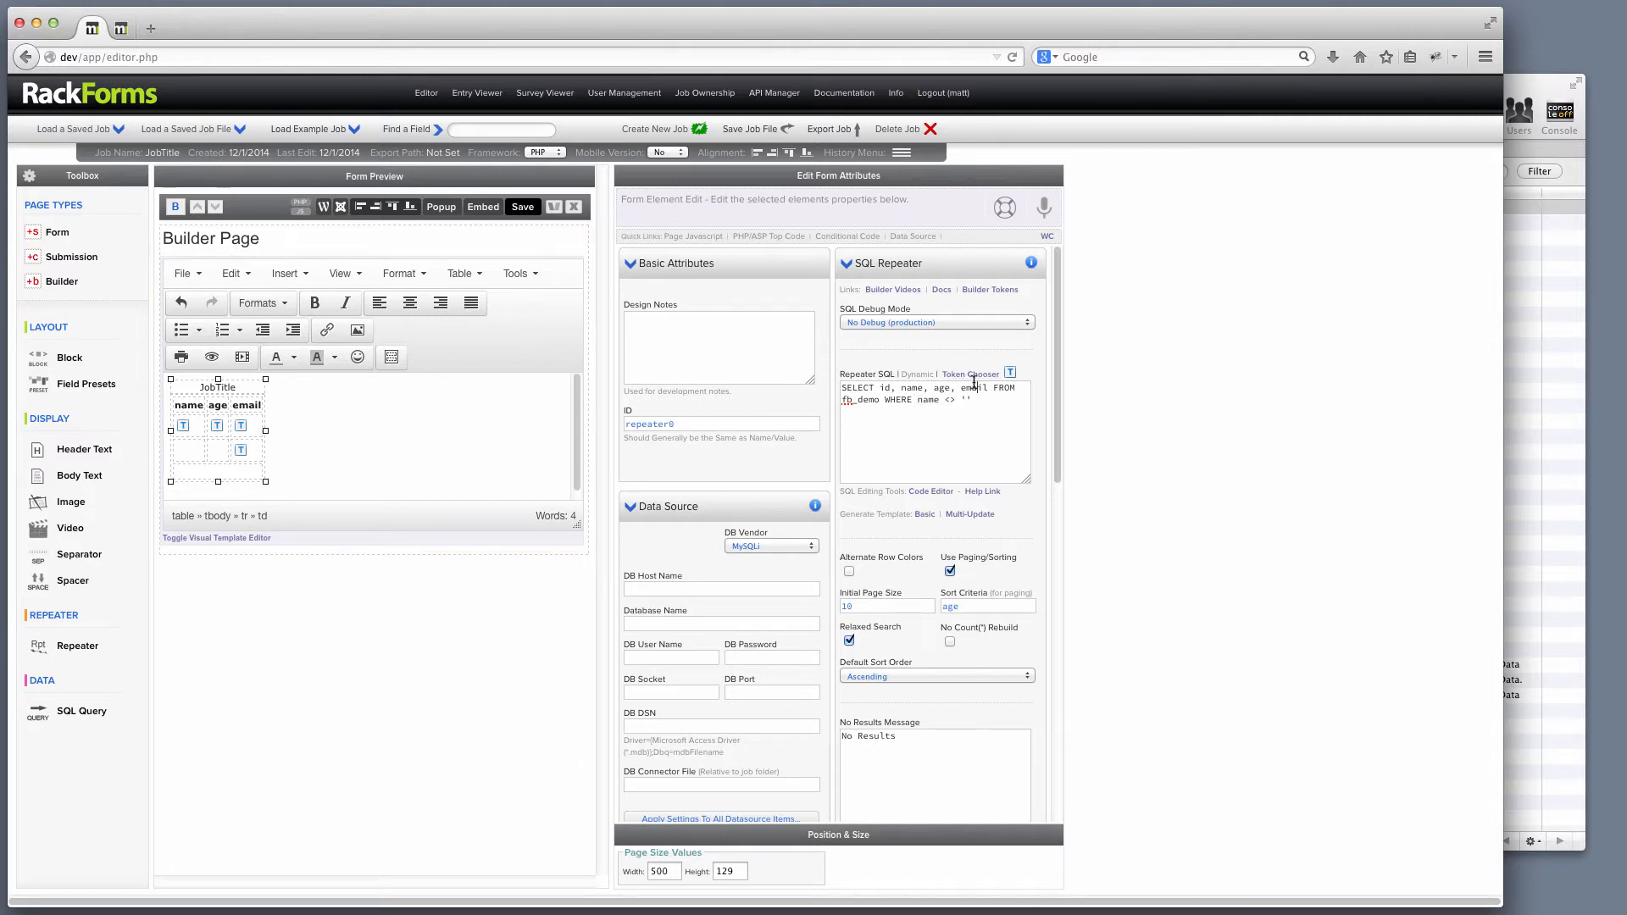
# Replace the lowercase first letters so the headers read Name, Age and Email.
pyautogui.moveTo(198, 423)
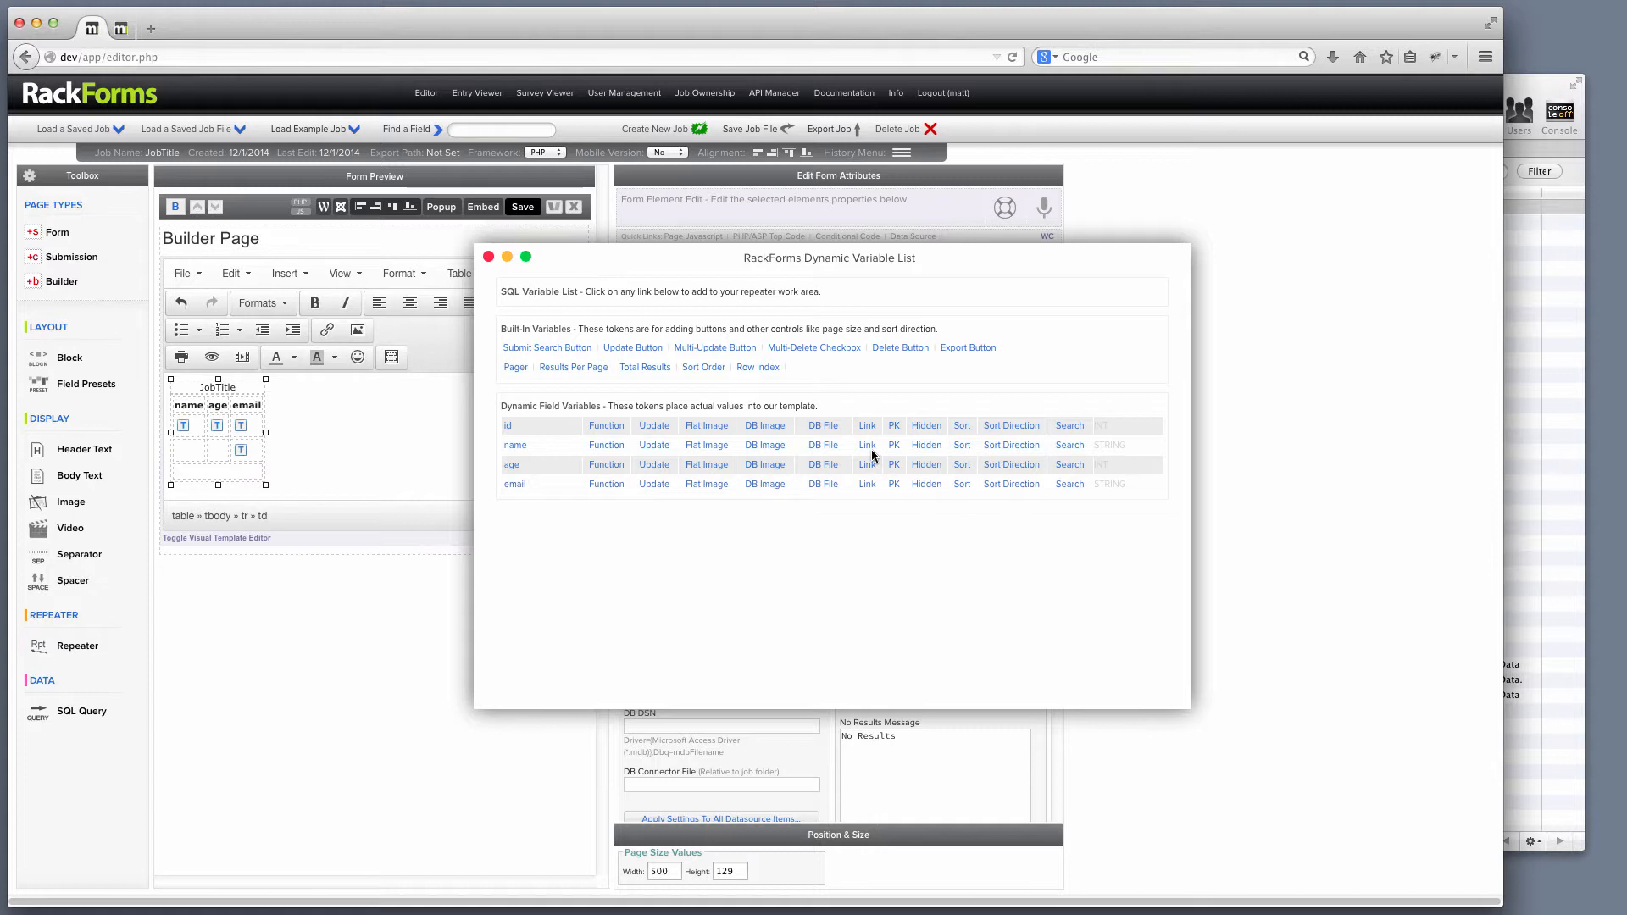
pyautogui.click(489, 258)
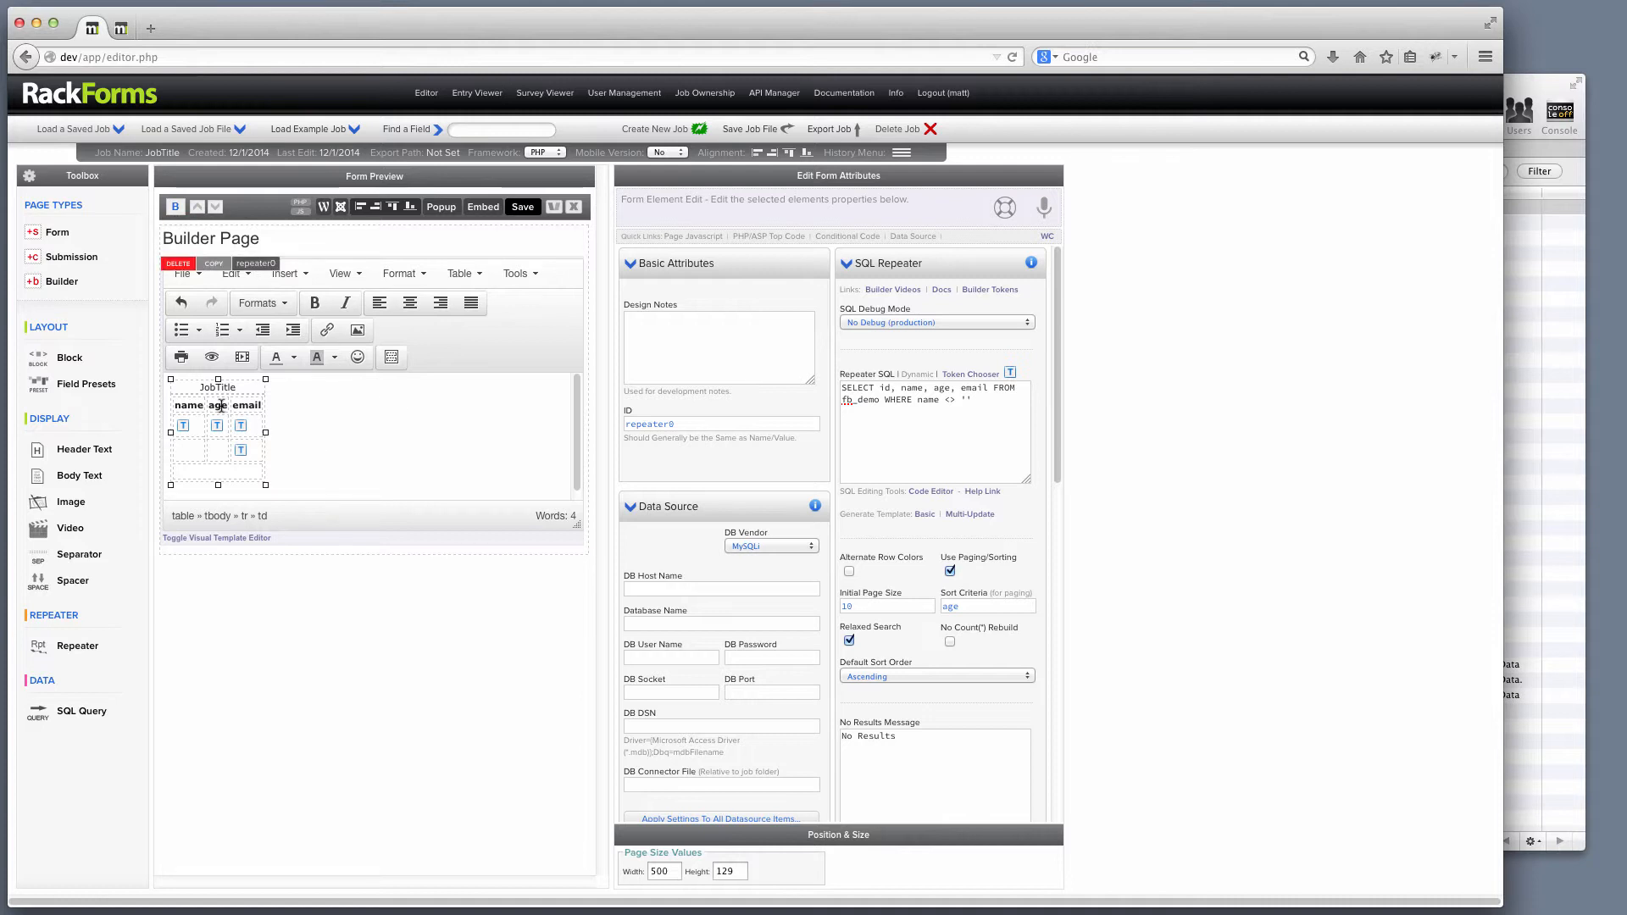
pyautogui.click(176, 404)
pyautogui.press('Delete')
pyautogui.write('N')
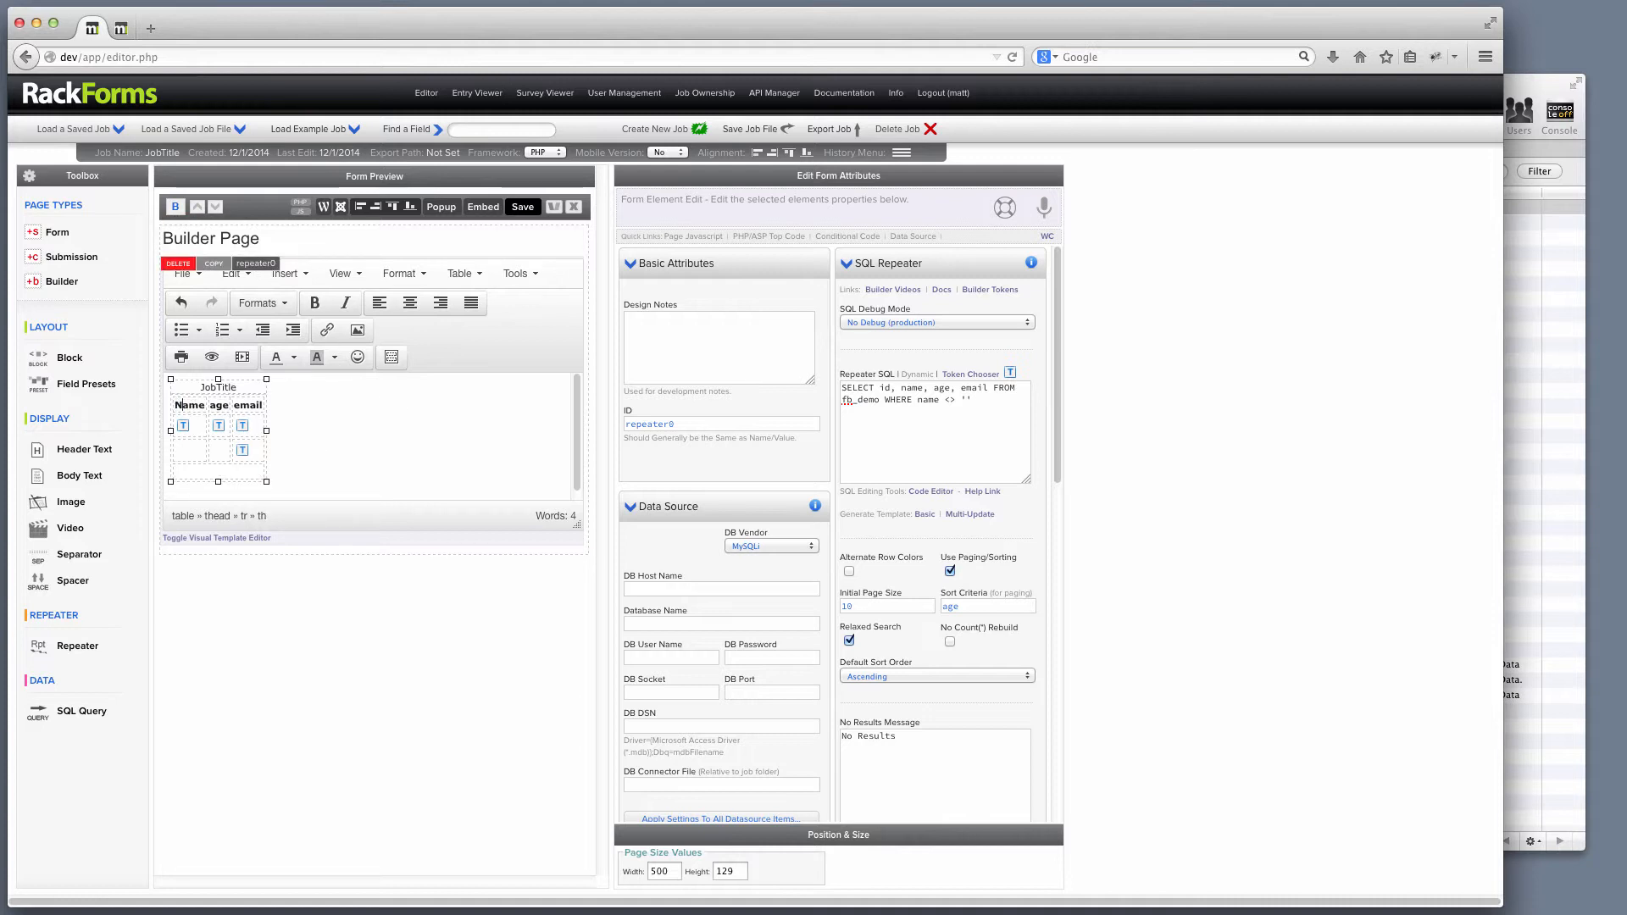
pyautogui.click(210, 406)
pyautogui.press('Delete')
pyautogui.write('A')
pyautogui.click(236, 405)
pyautogui.press('Delete')
pyautogui.write('E')
pyautogui.click(532, 279)
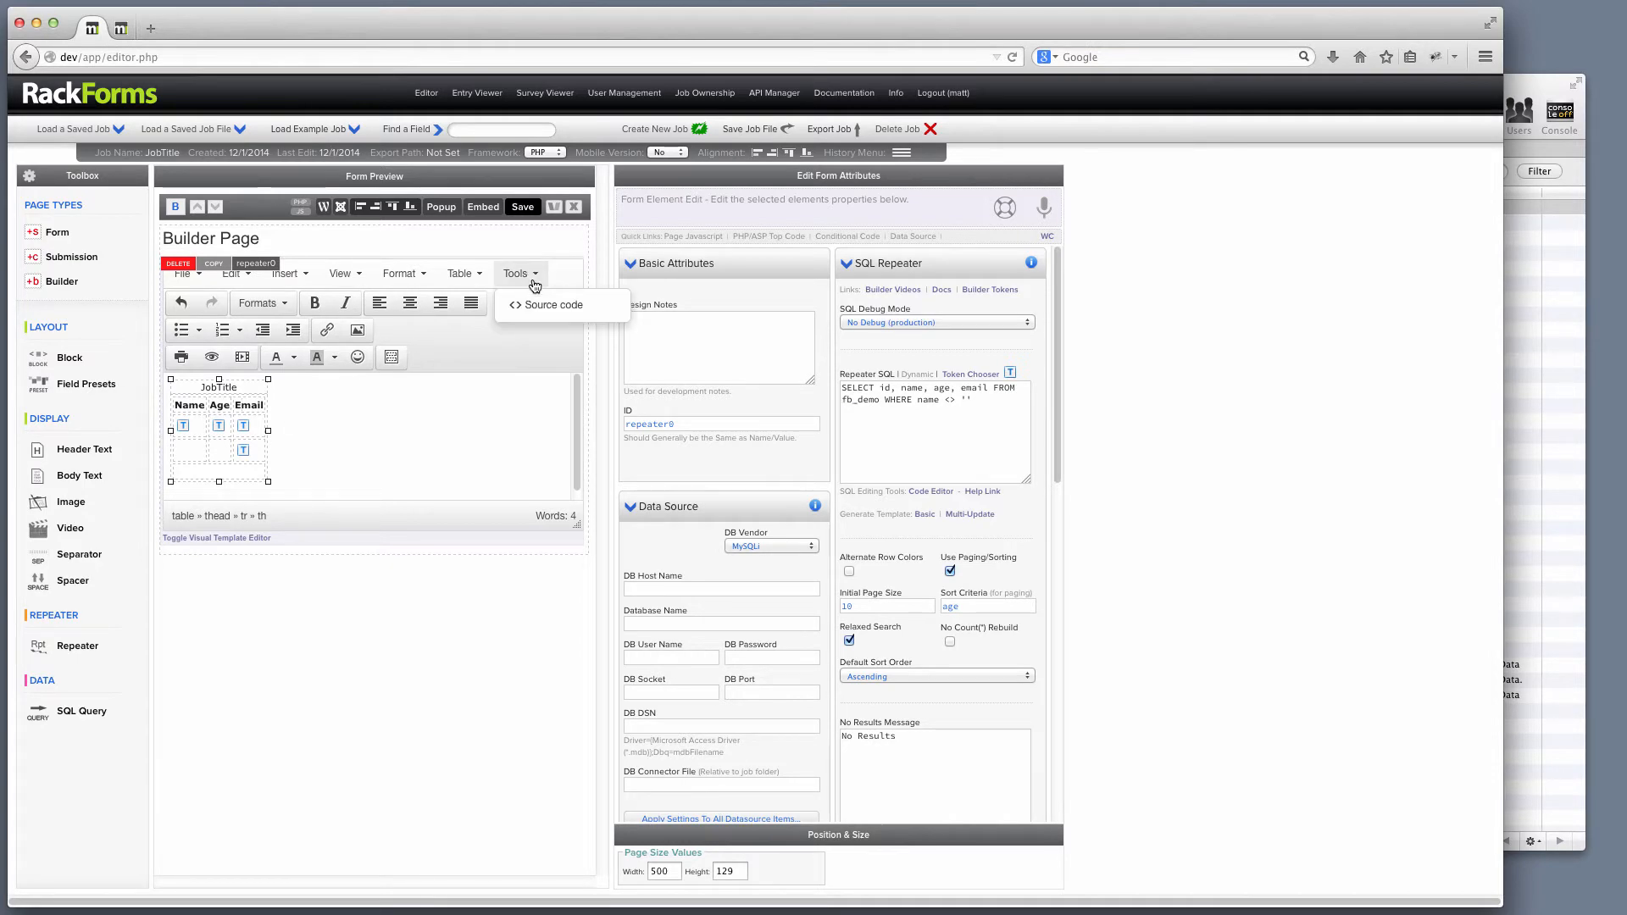
# Review the MULTI-UPDATE REPEAT START-to-END block in the table's HTML source and close it with Ok.
pyautogui.click(552, 305)
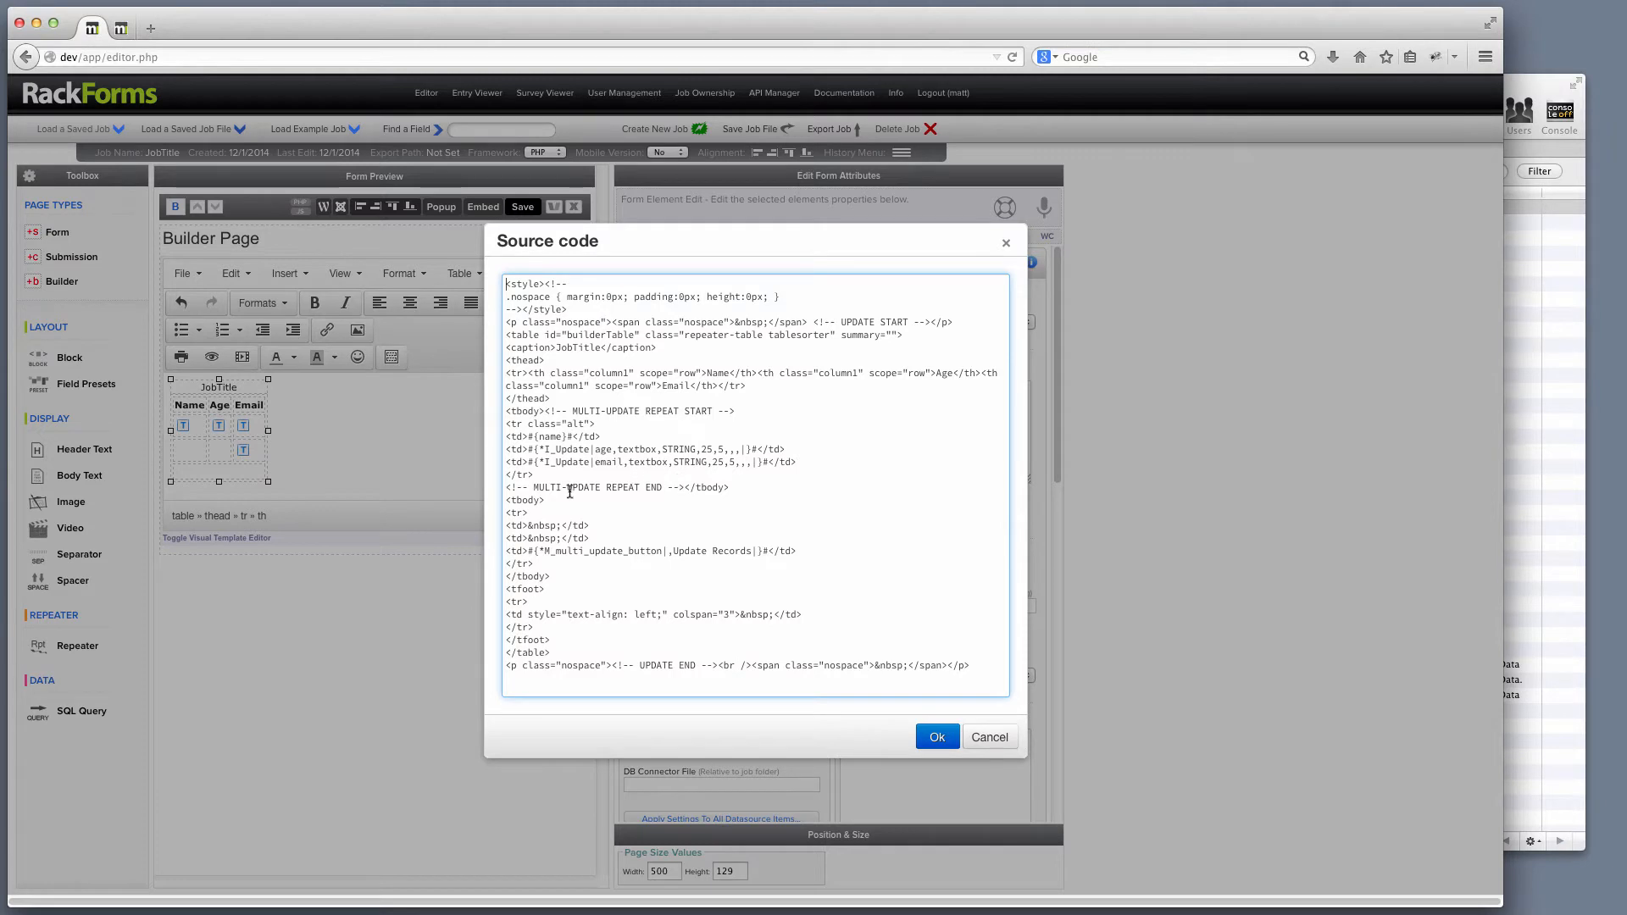
pyautogui.moveTo(545, 412); pyautogui.dragTo(740, 410)
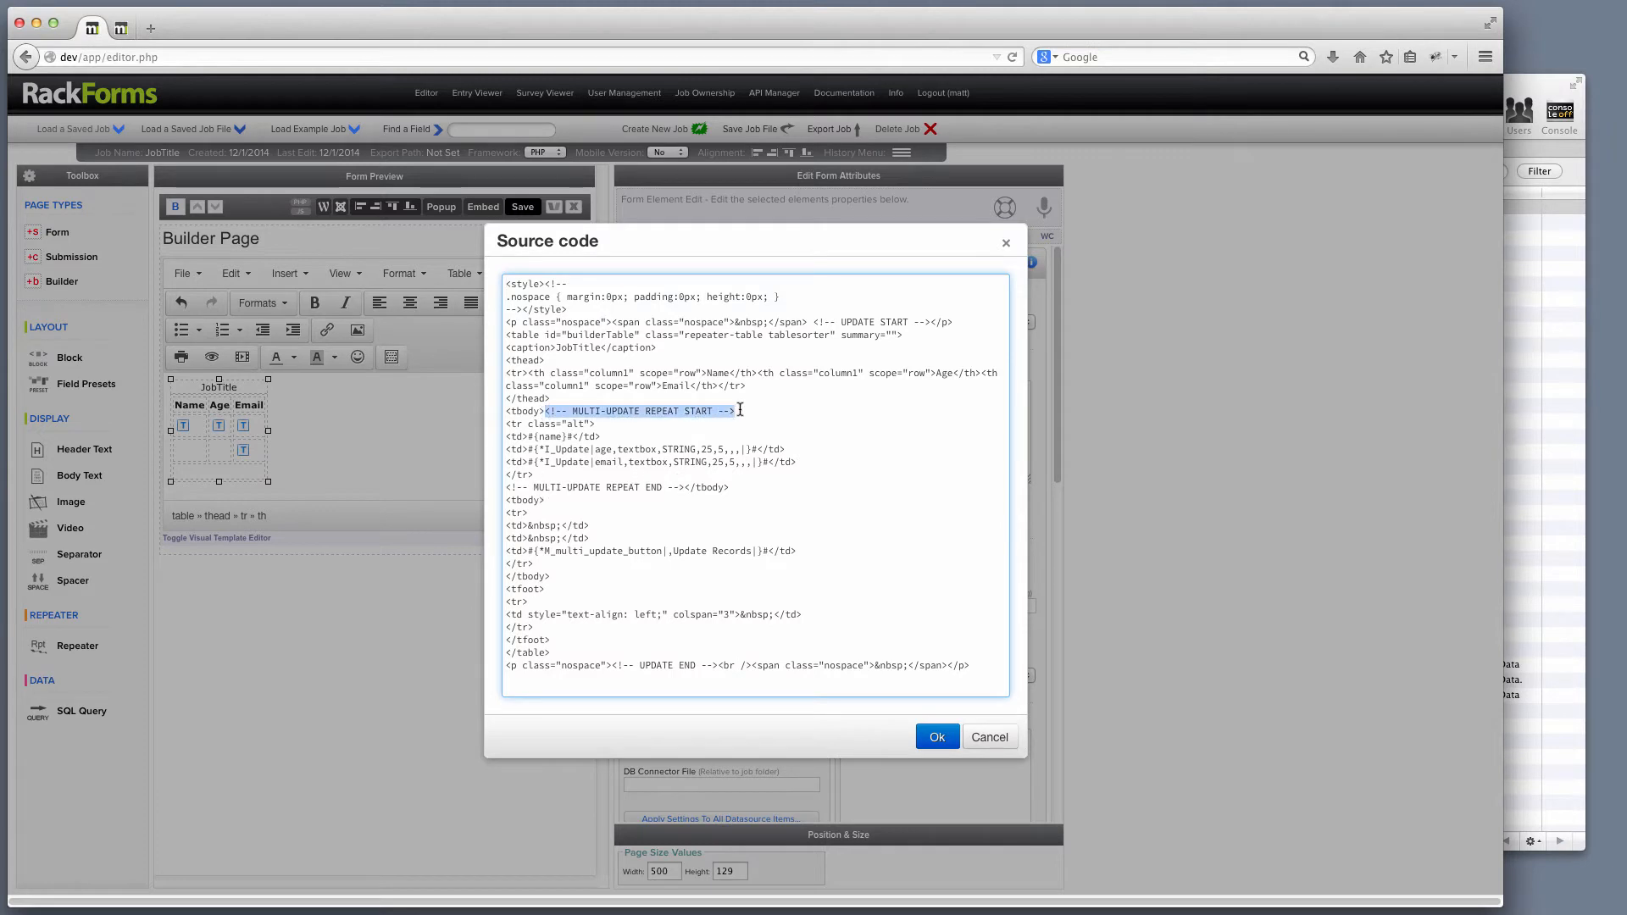
pyautogui.click(573, 412)
pyautogui.moveTo(547, 412); pyautogui.dragTo(737, 411)
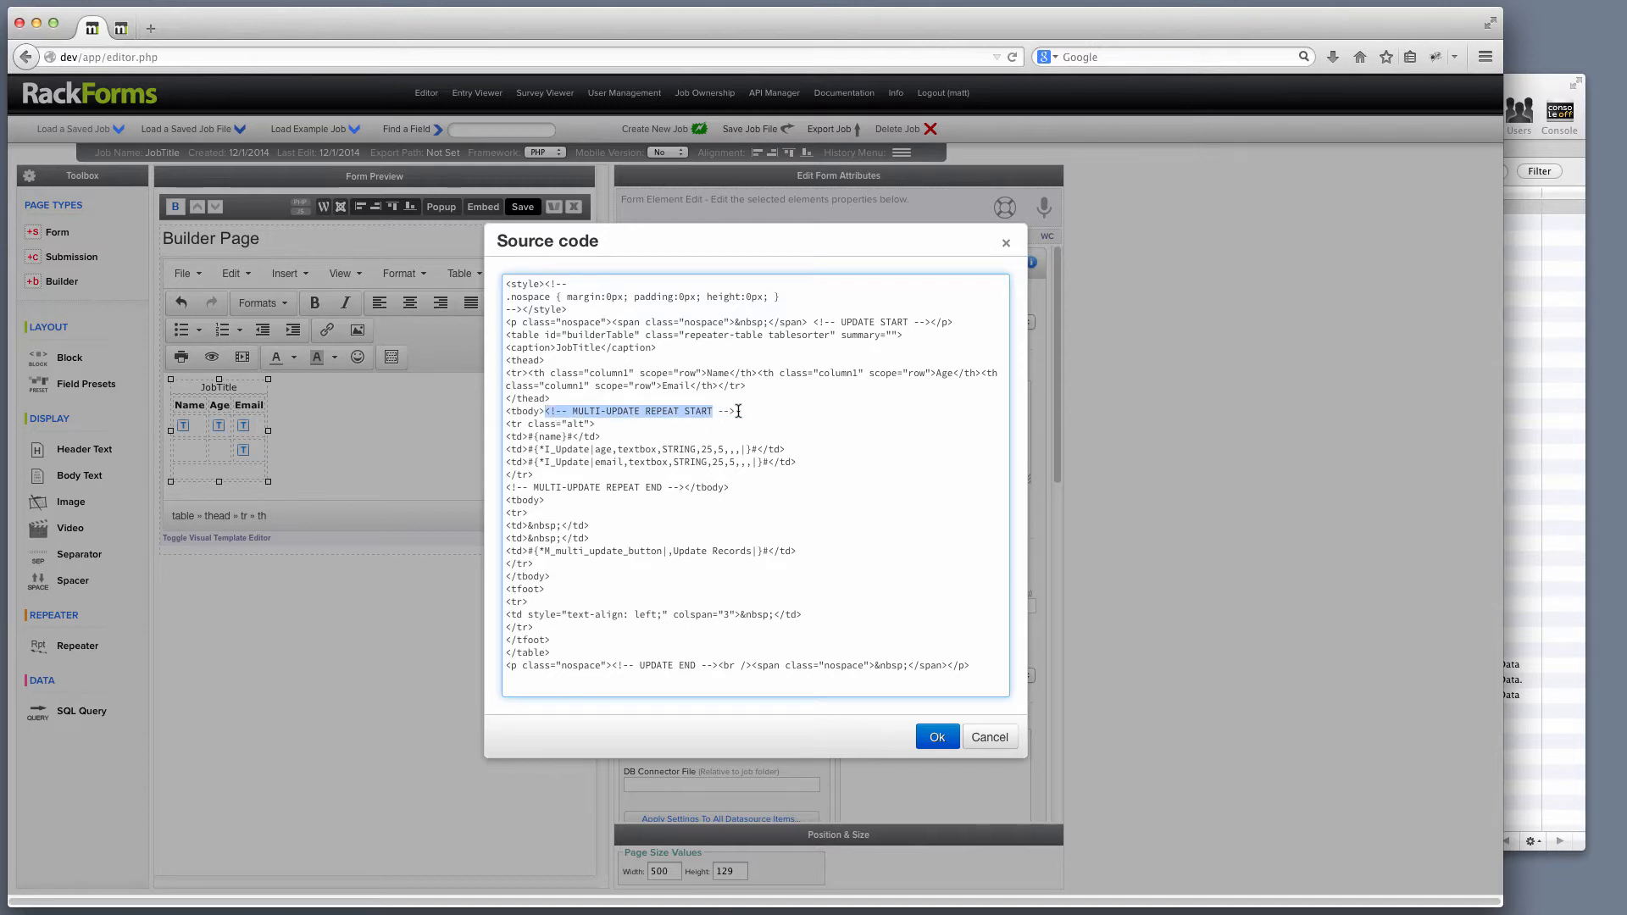
pyautogui.click(543, 411)
pyautogui.moveTo(543, 411); pyautogui.dragTo(499, 373)
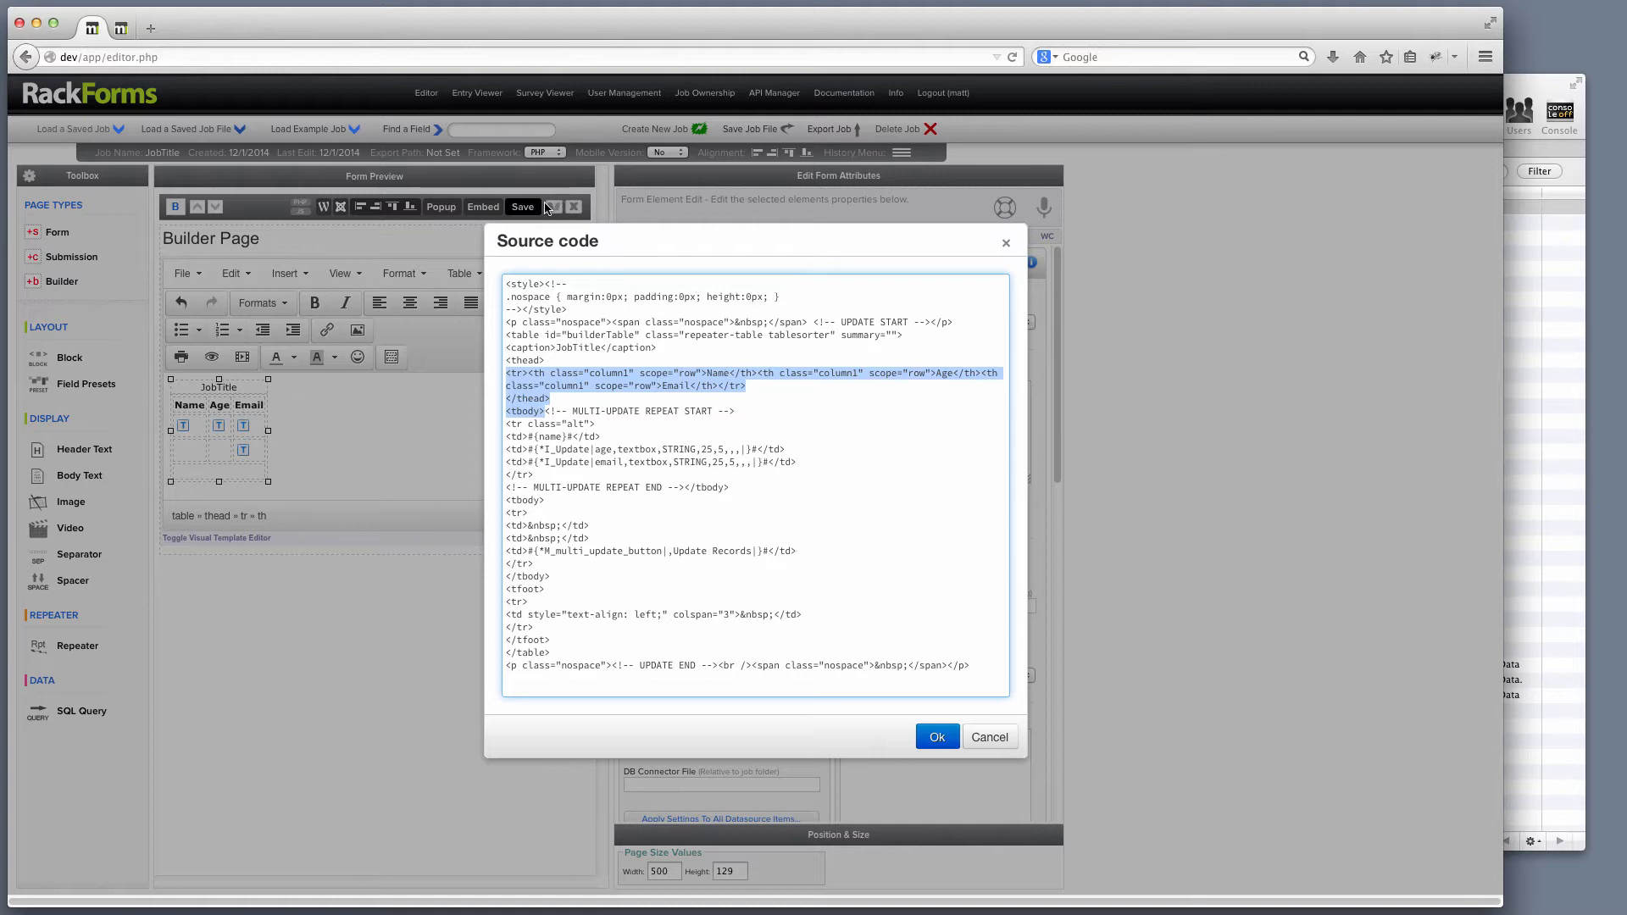
pyautogui.click(546, 412)
pyautogui.moveTo(545, 412); pyautogui.dragTo(686, 484)
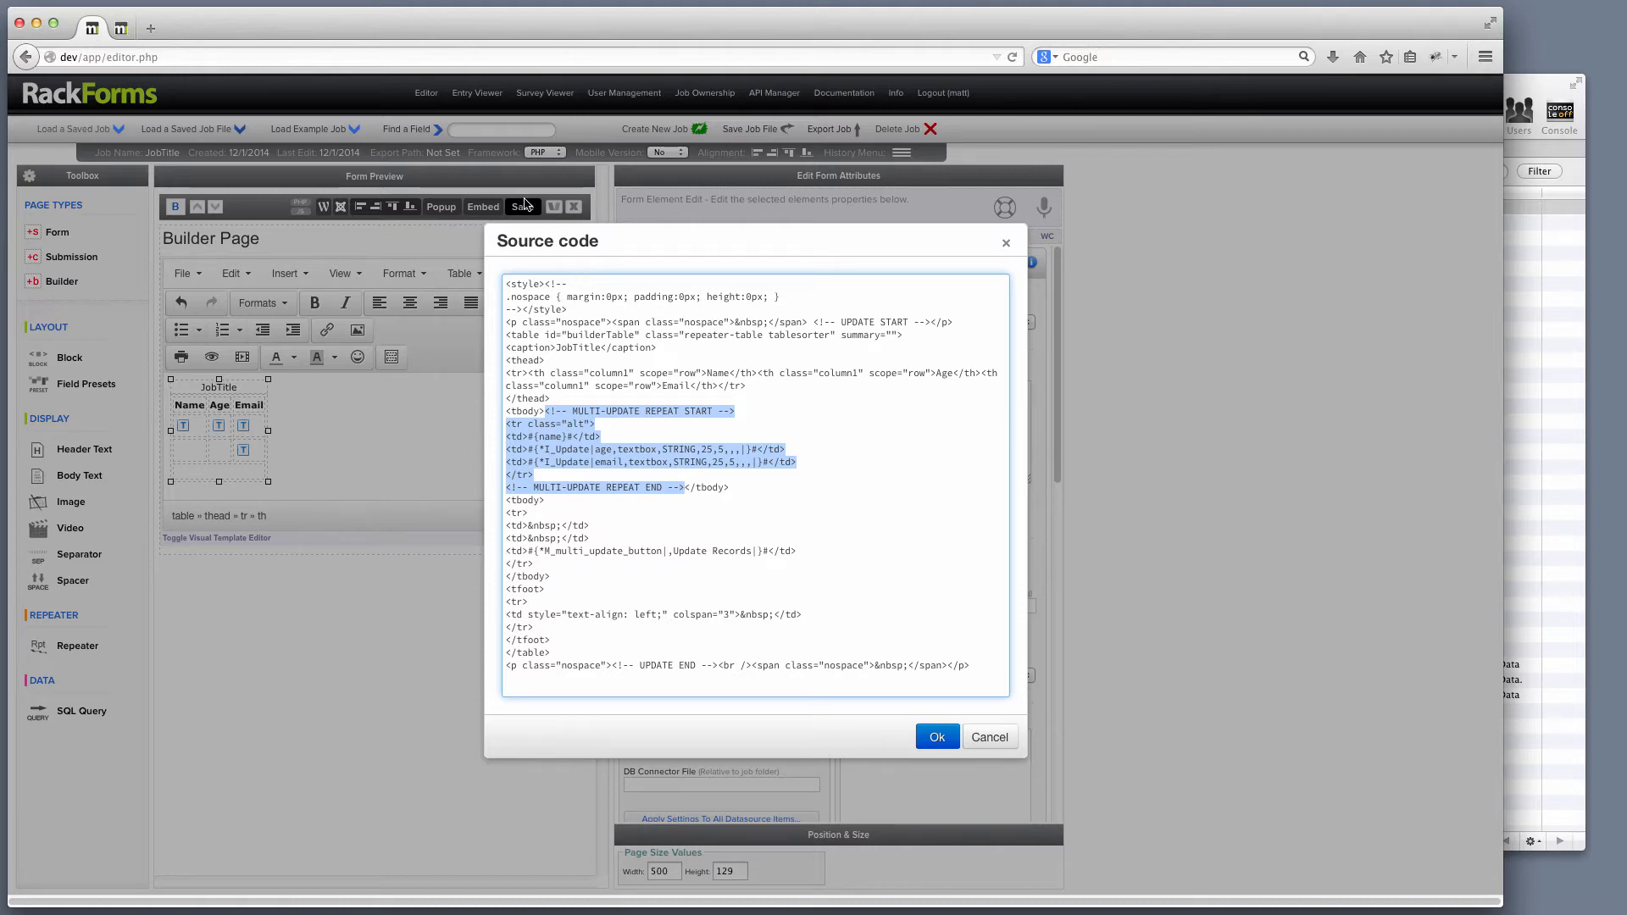
pyautogui.click(932, 739)
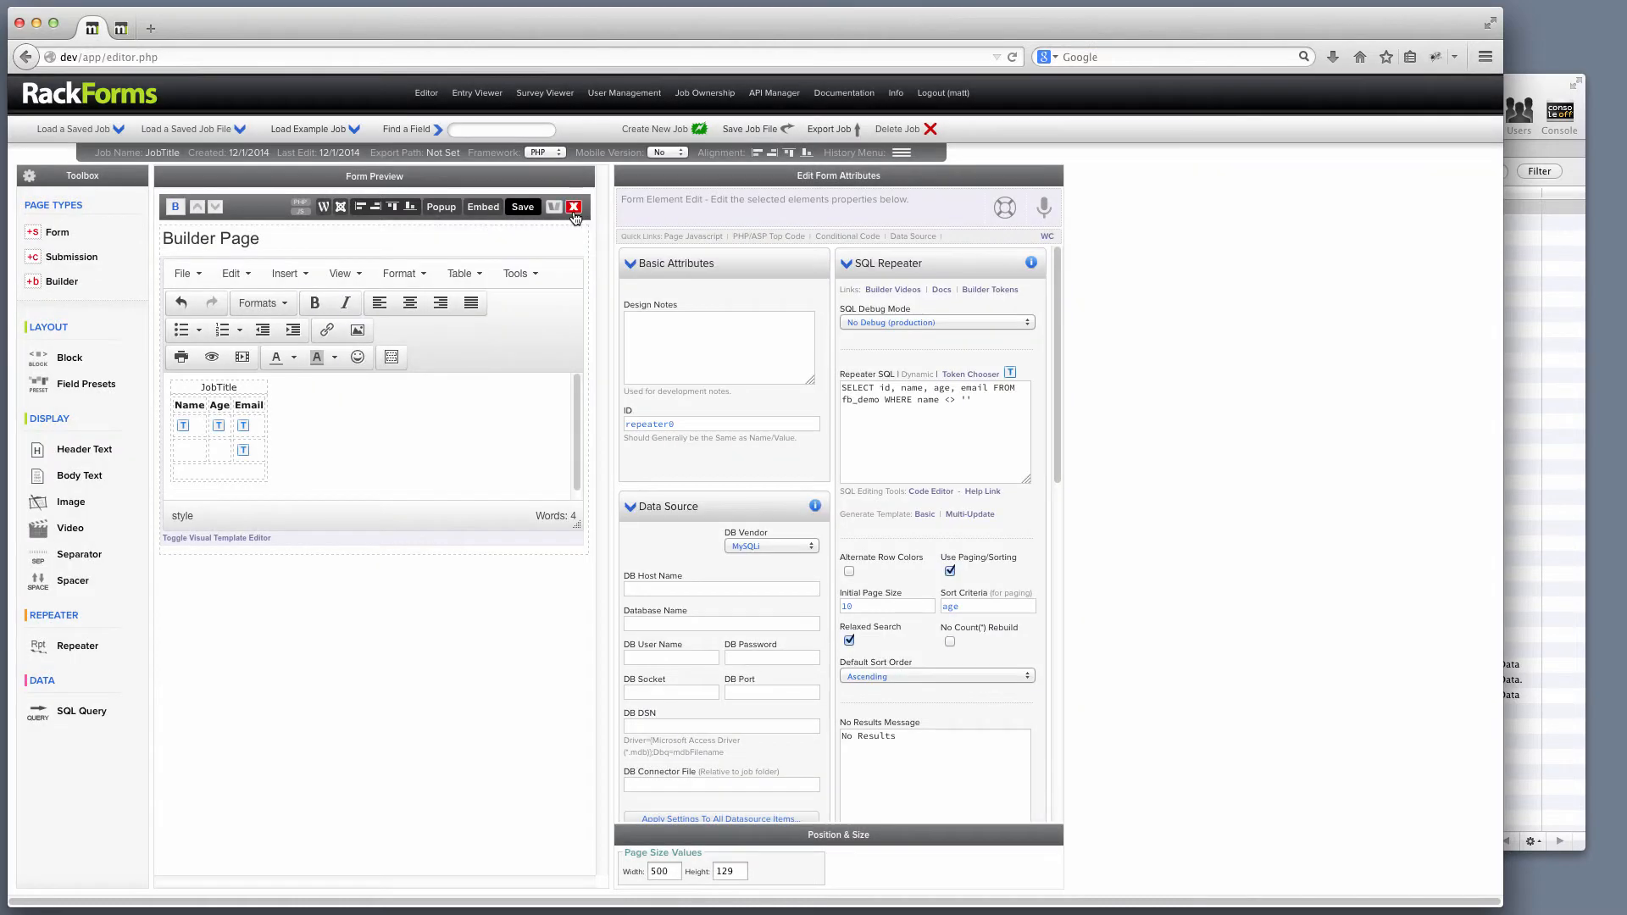
# Save and preview the live form: read-only names, editable Age/Email boxes, Update Records button.
pyautogui.click(526, 207)
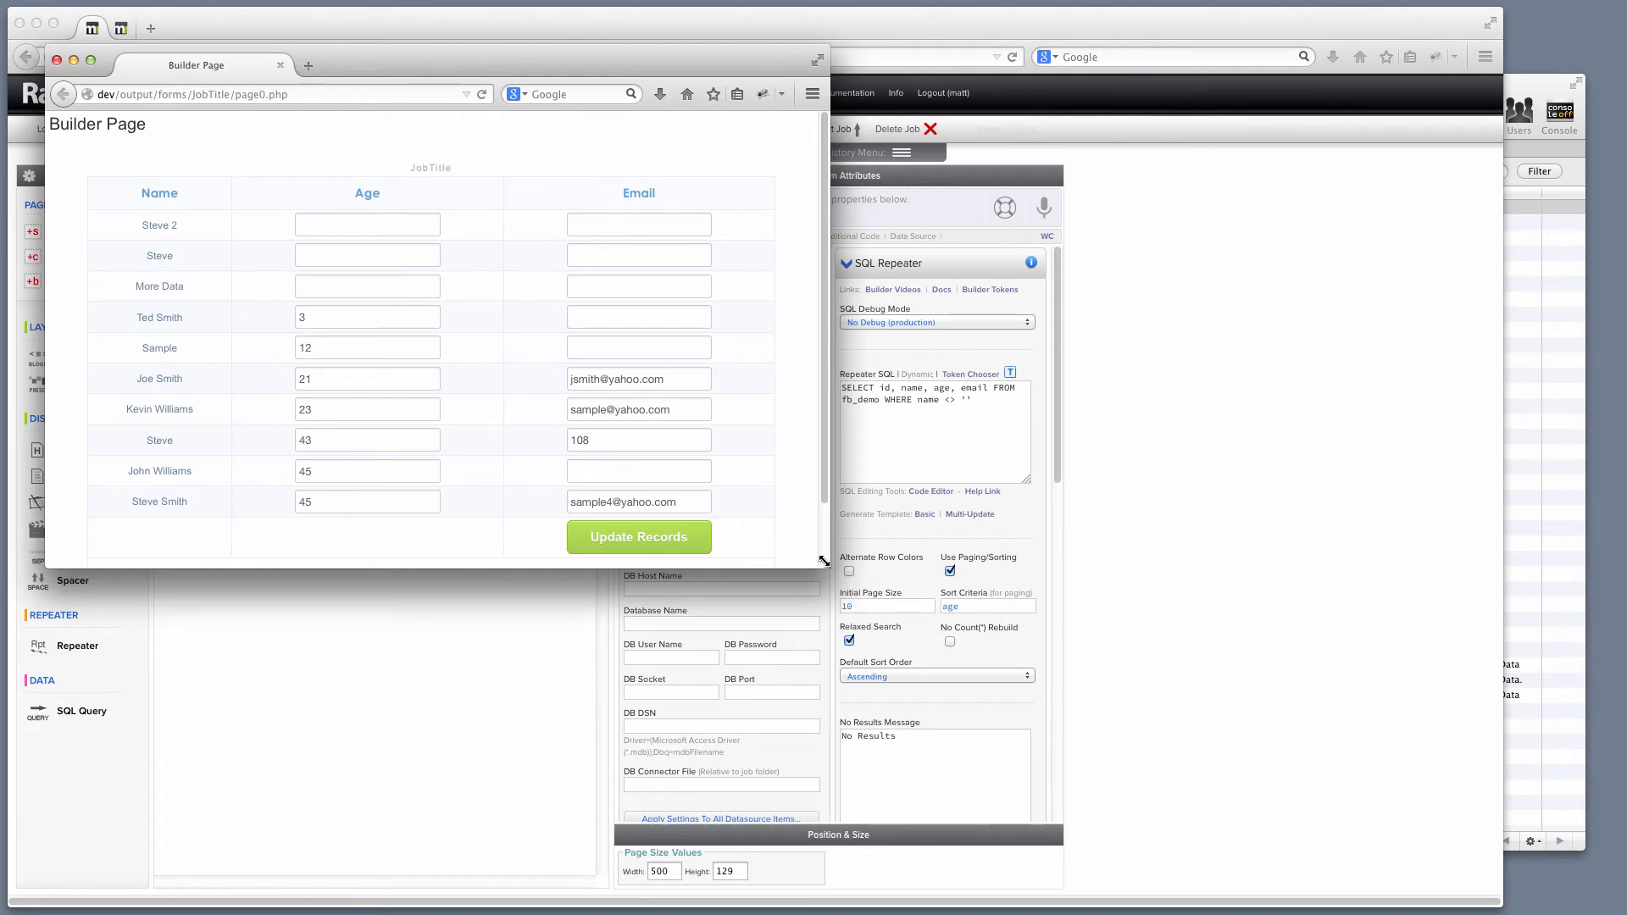
pyautogui.moveTo(824, 562); pyautogui.dragTo(1054, 702)
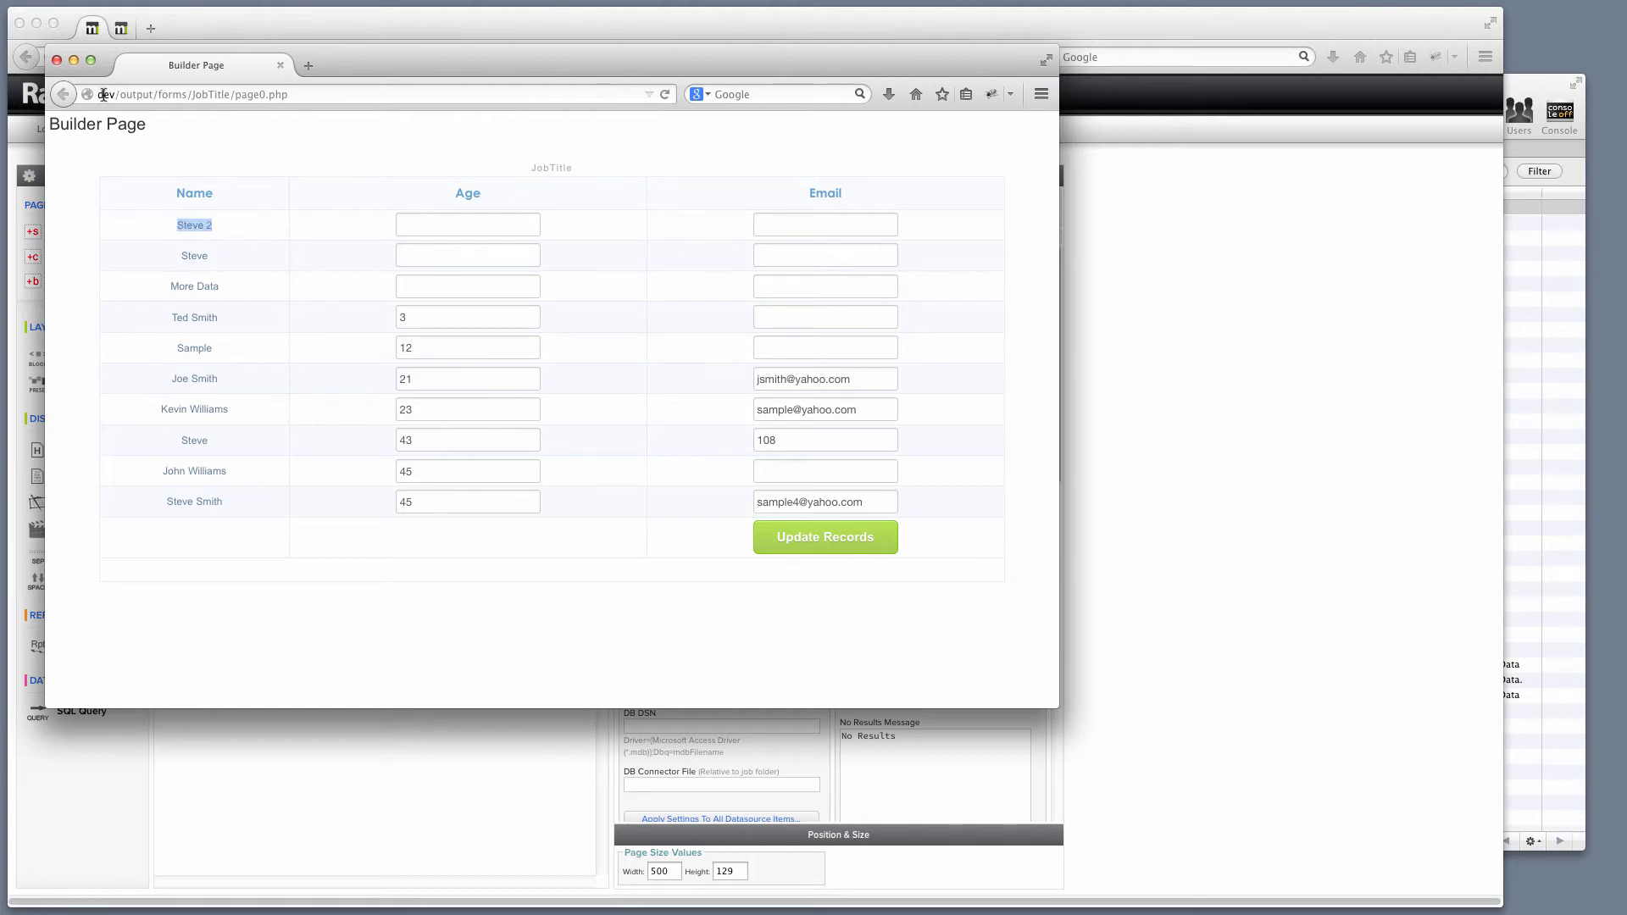
pyautogui.click(57, 60)
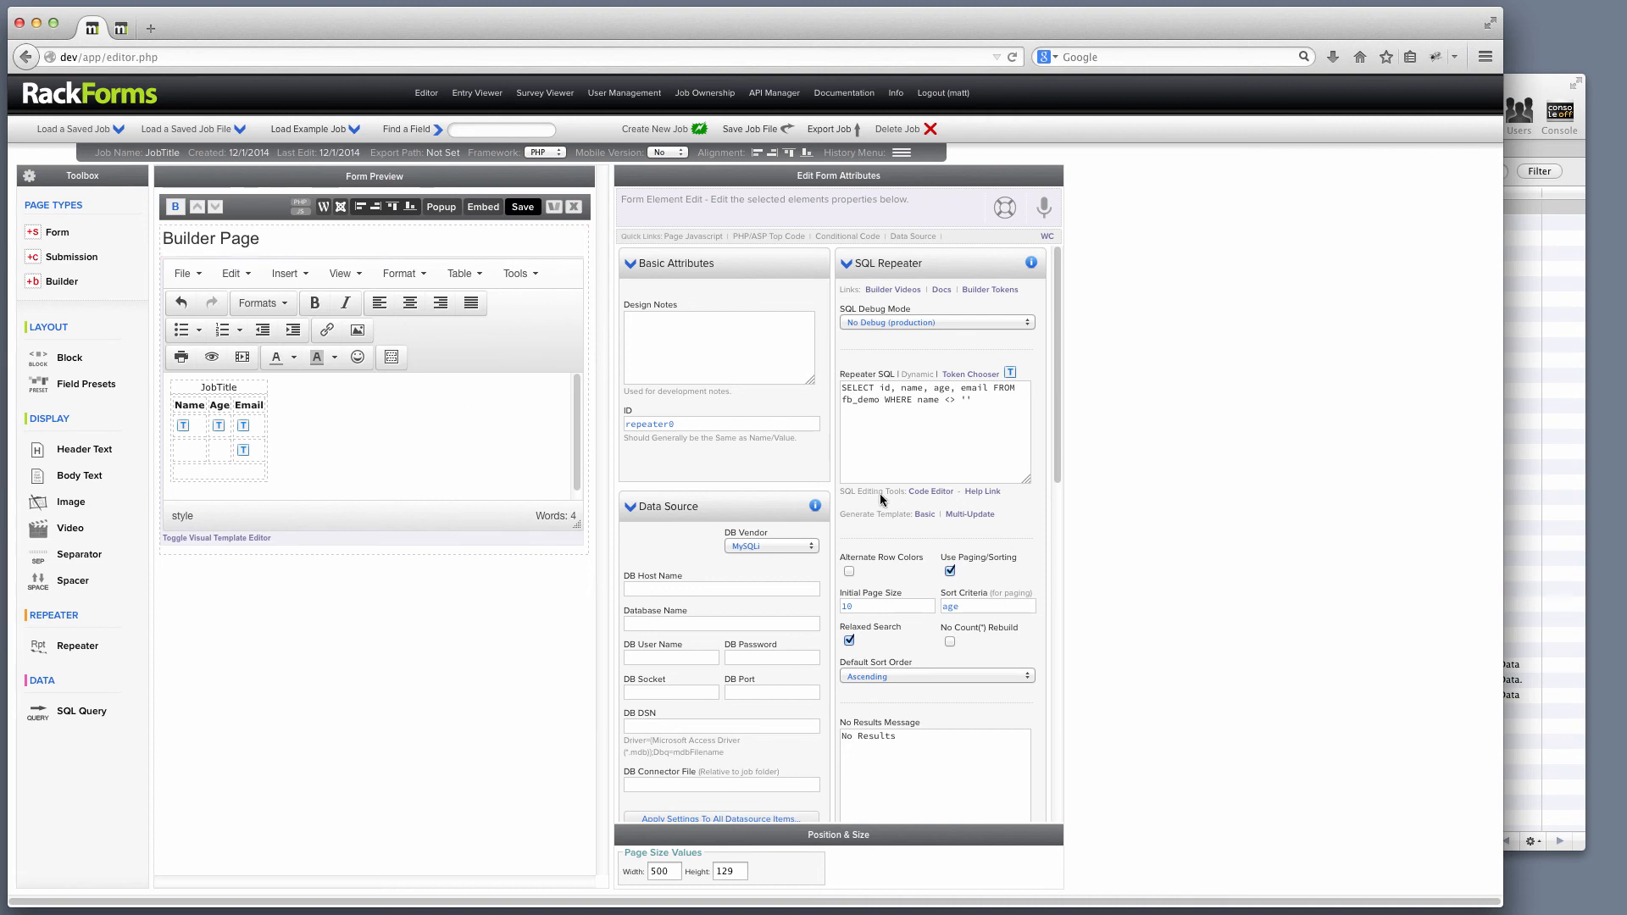
pyautogui.moveTo(840, 515); pyautogui.dragTo(912, 521)
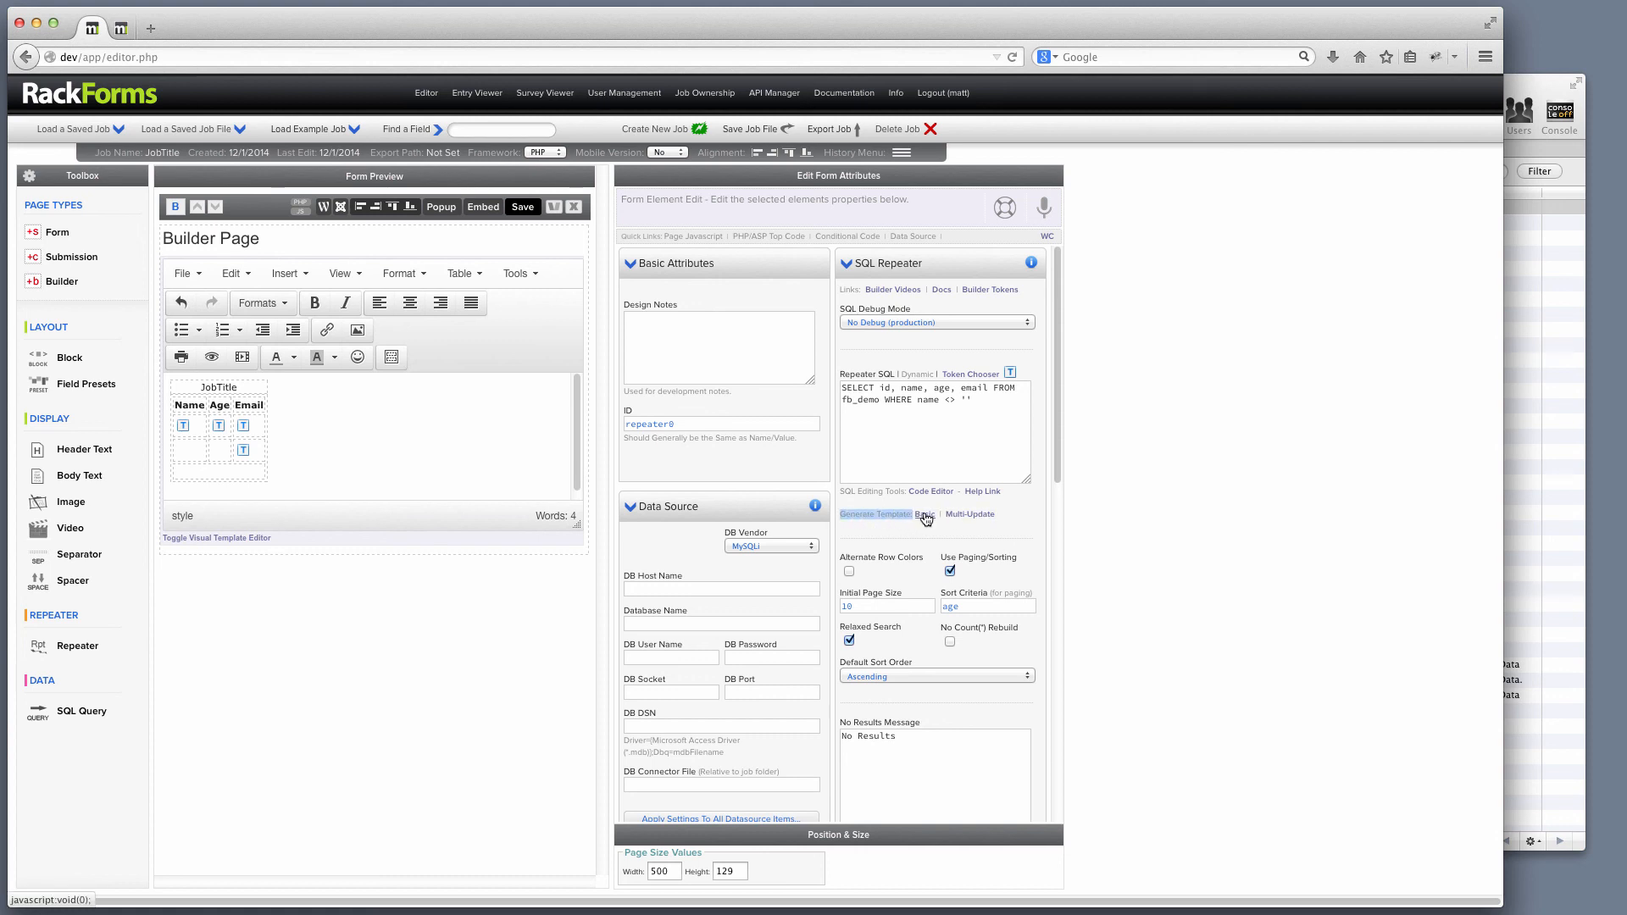